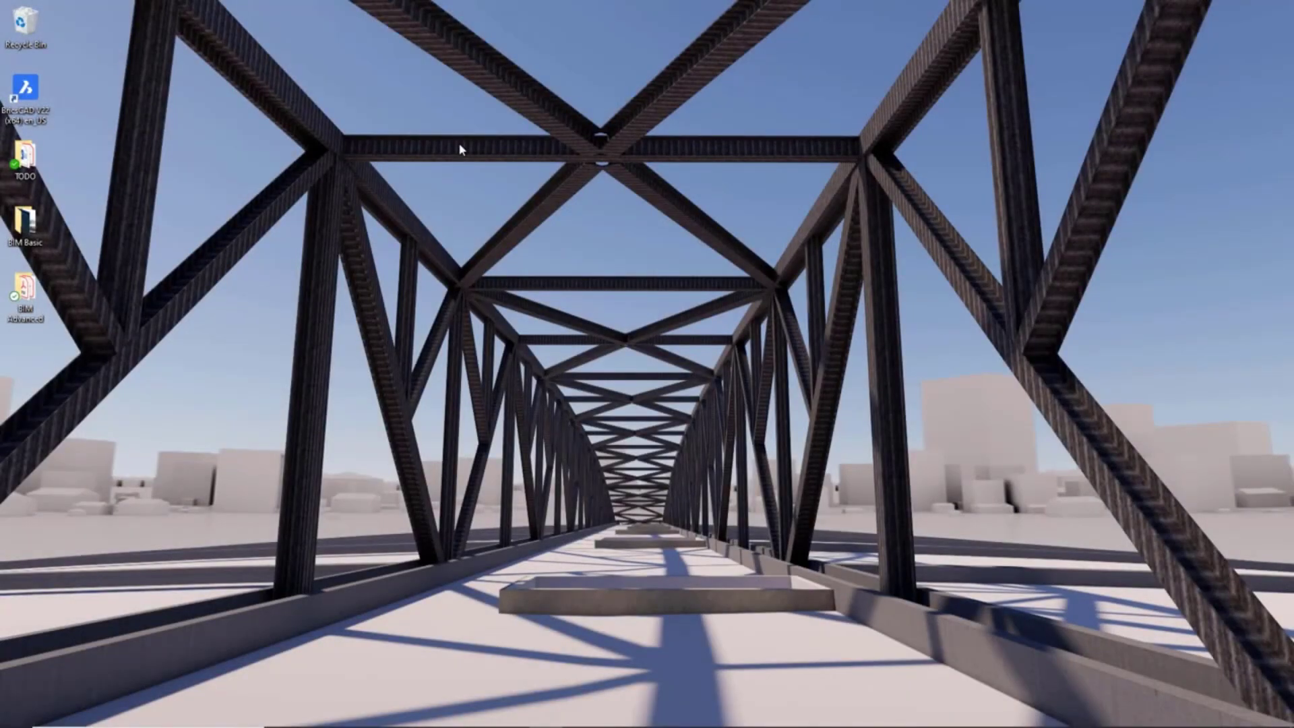
- Launch BricsCAD and start it with the BIM profile in metric units
double_click(32, 95)
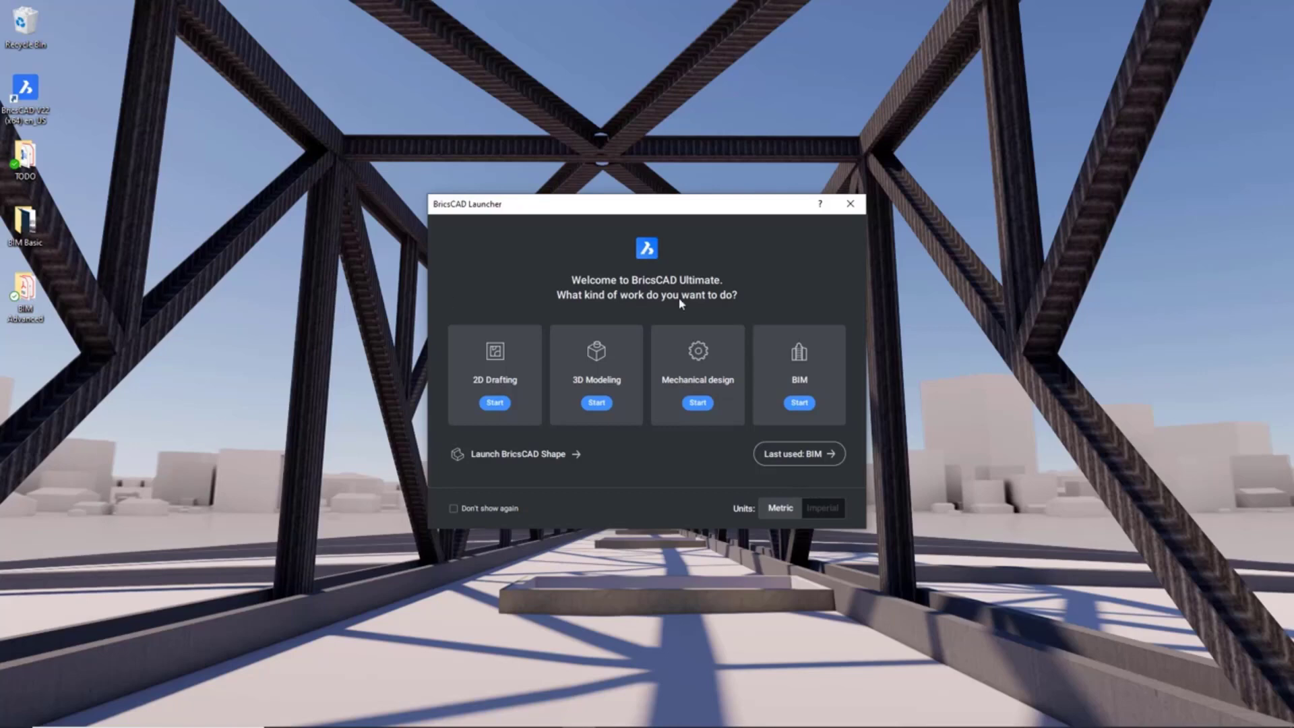
left_click(822, 389)
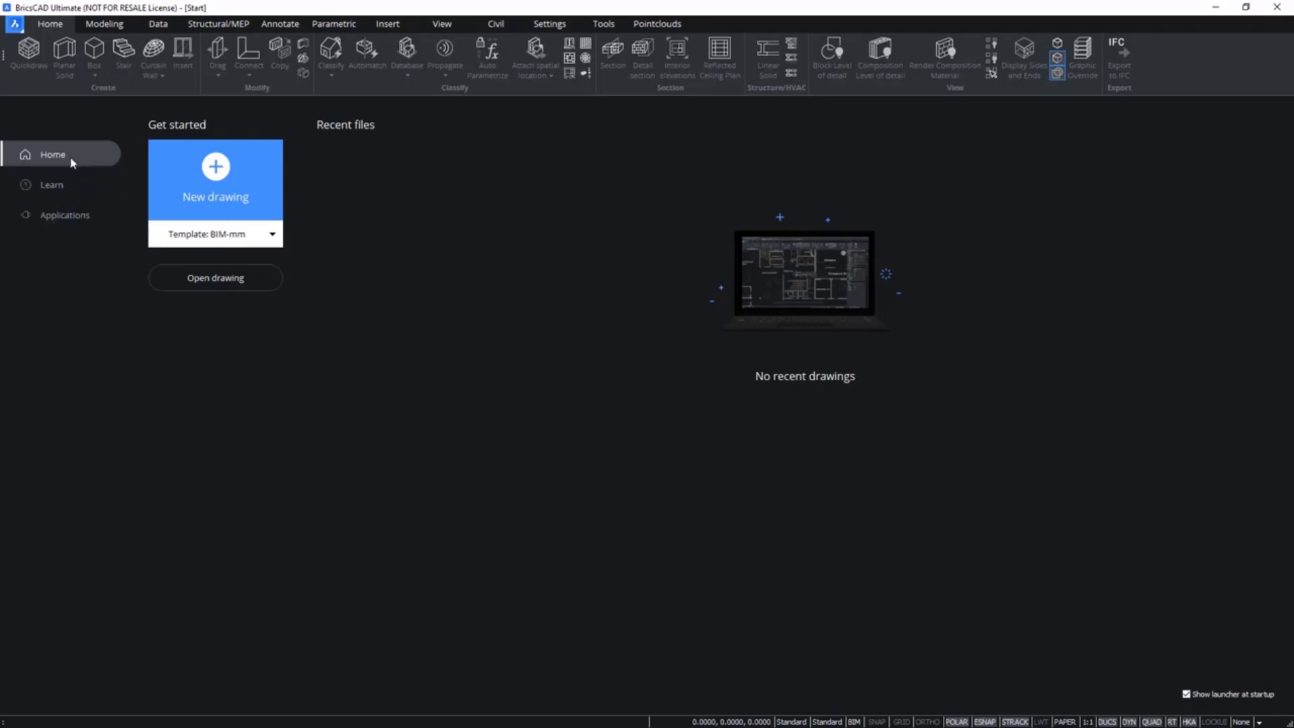
- Look through the start screen's Learn and Applications pages and return to its Home page
left_click(64, 184)
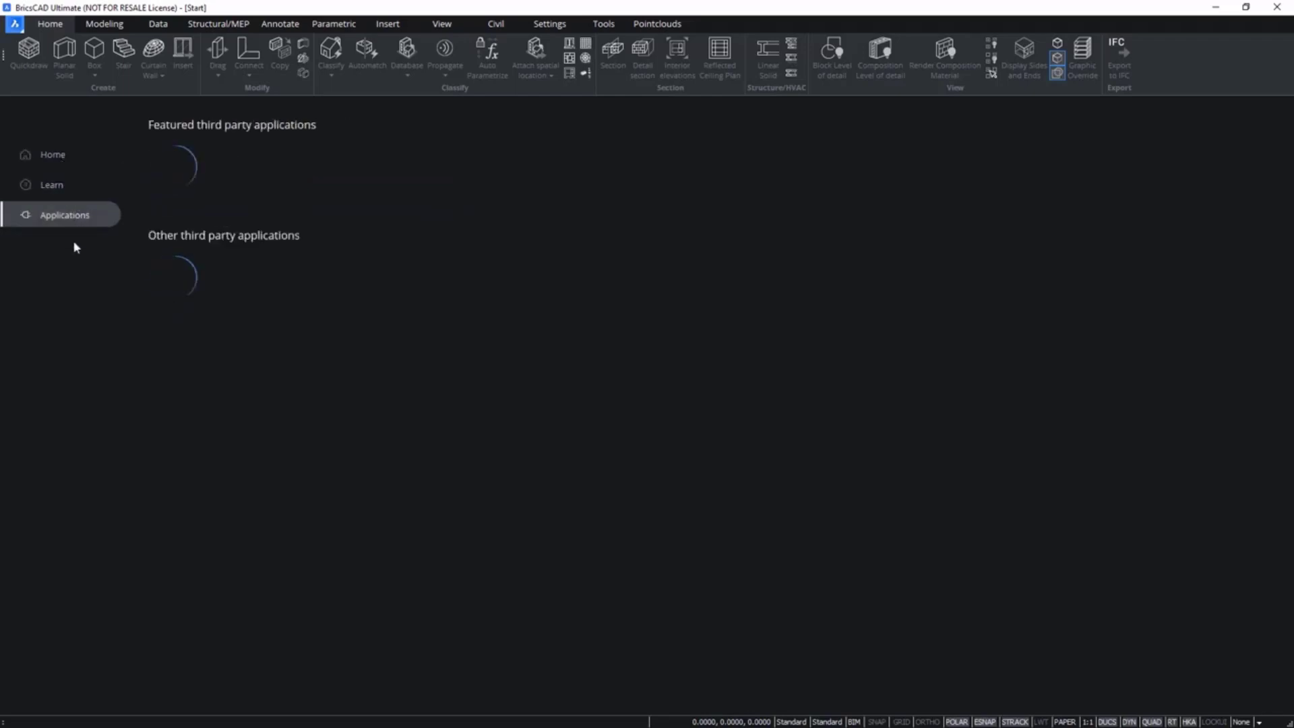
left_click(66, 162)
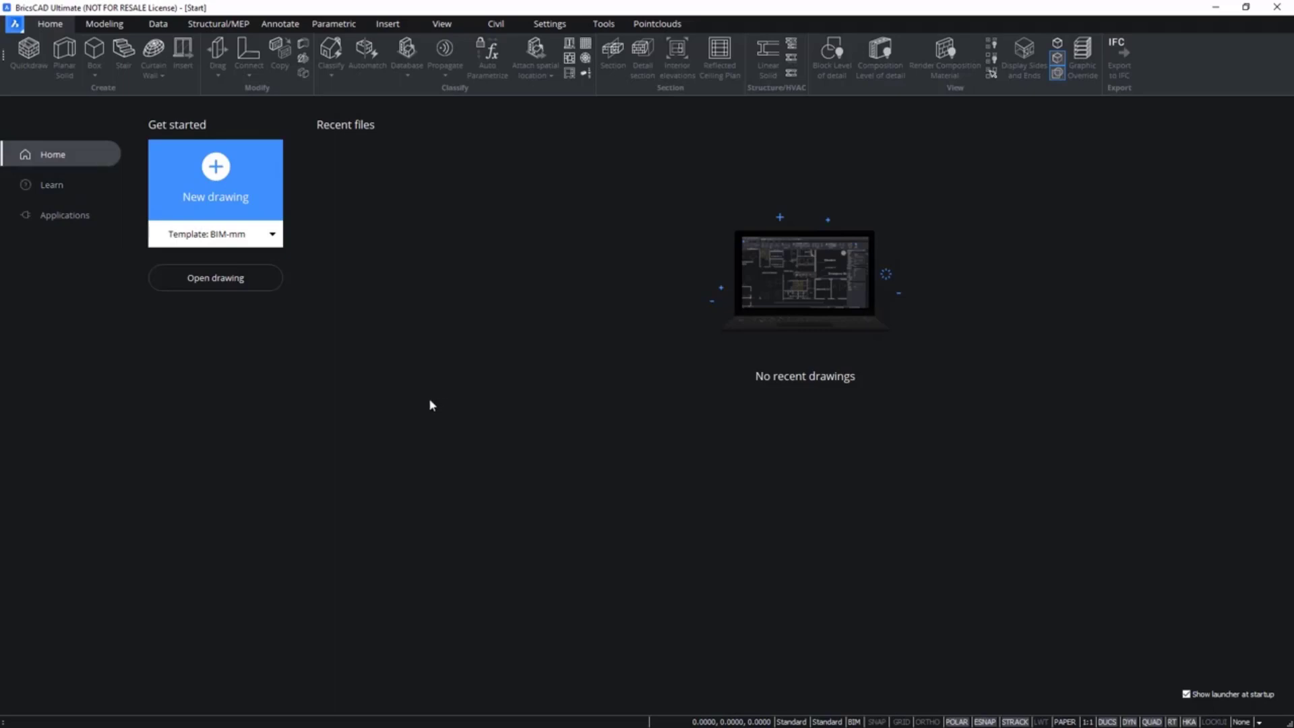
left_click(45, 189)
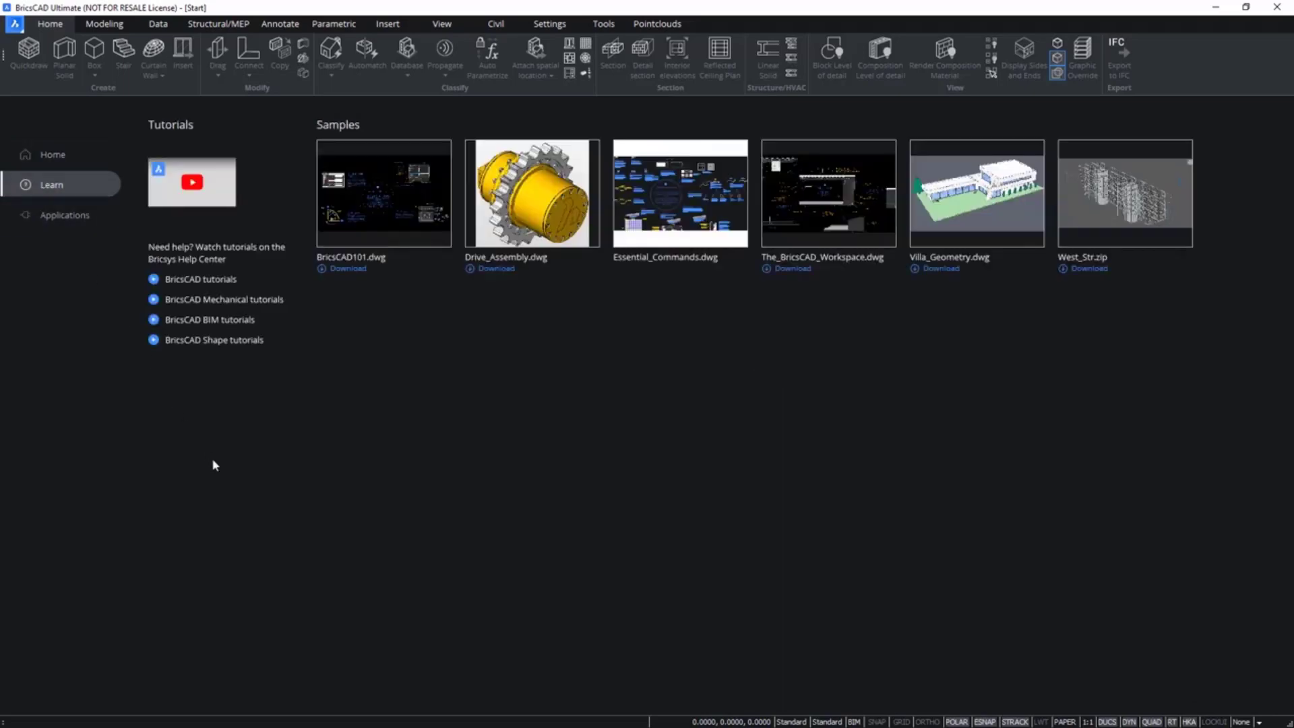
left_click(48, 162)
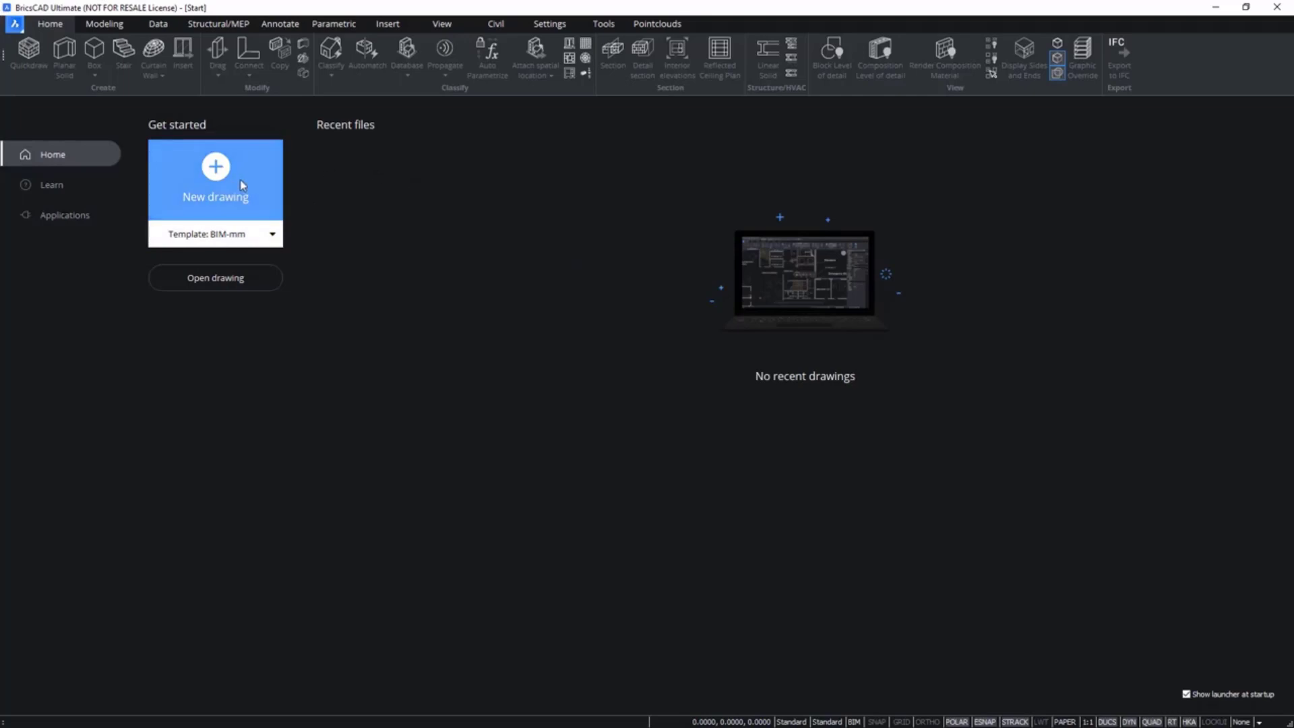
- Look through the full list of drawing templates and choose BIM-m
left_click(272, 236)
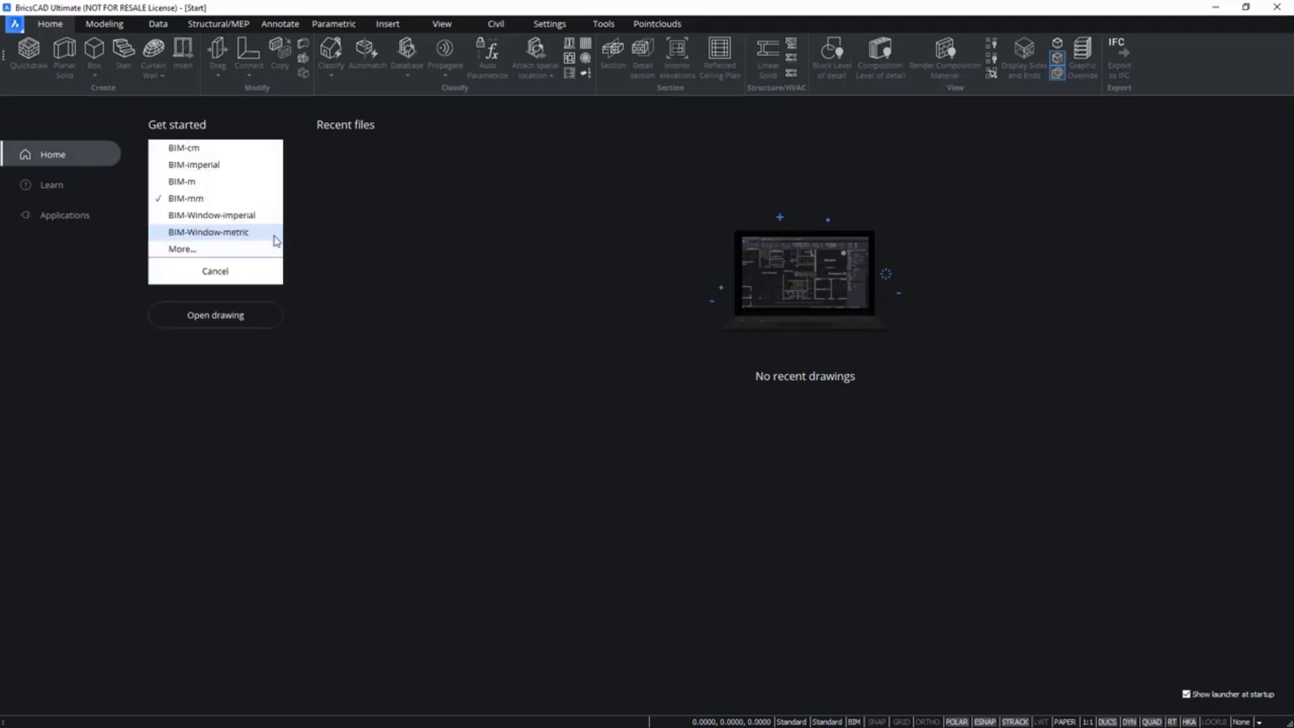
left_click(227, 254)
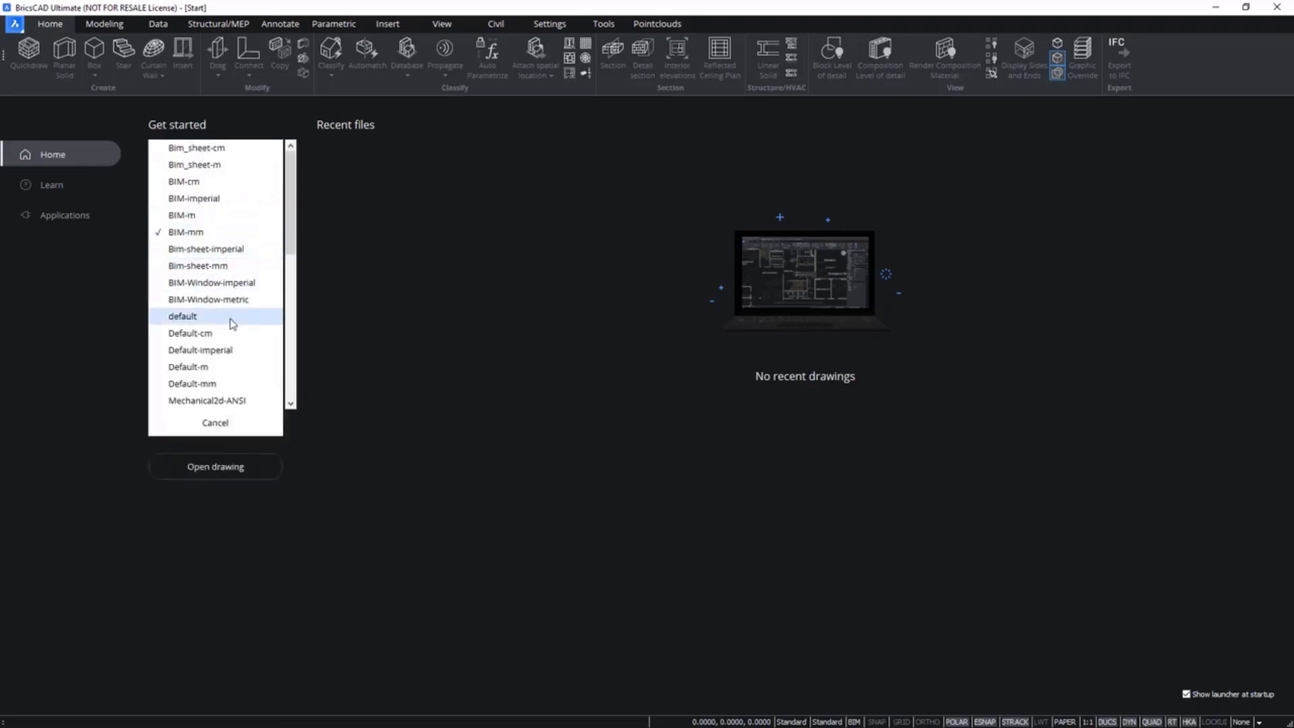
scroll(231, 318, "down", 5)
scroll(233, 313, "down", 2)
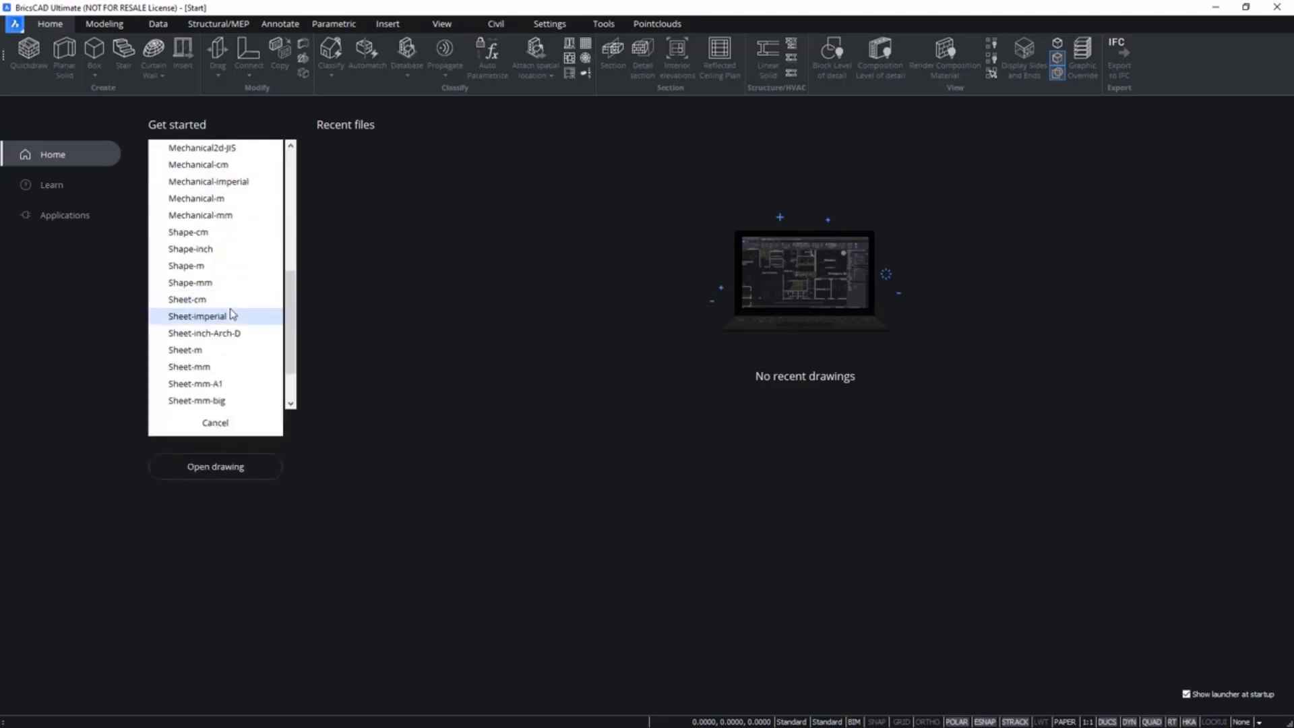
scroll(232, 310, "up", 6)
left_click(222, 215)
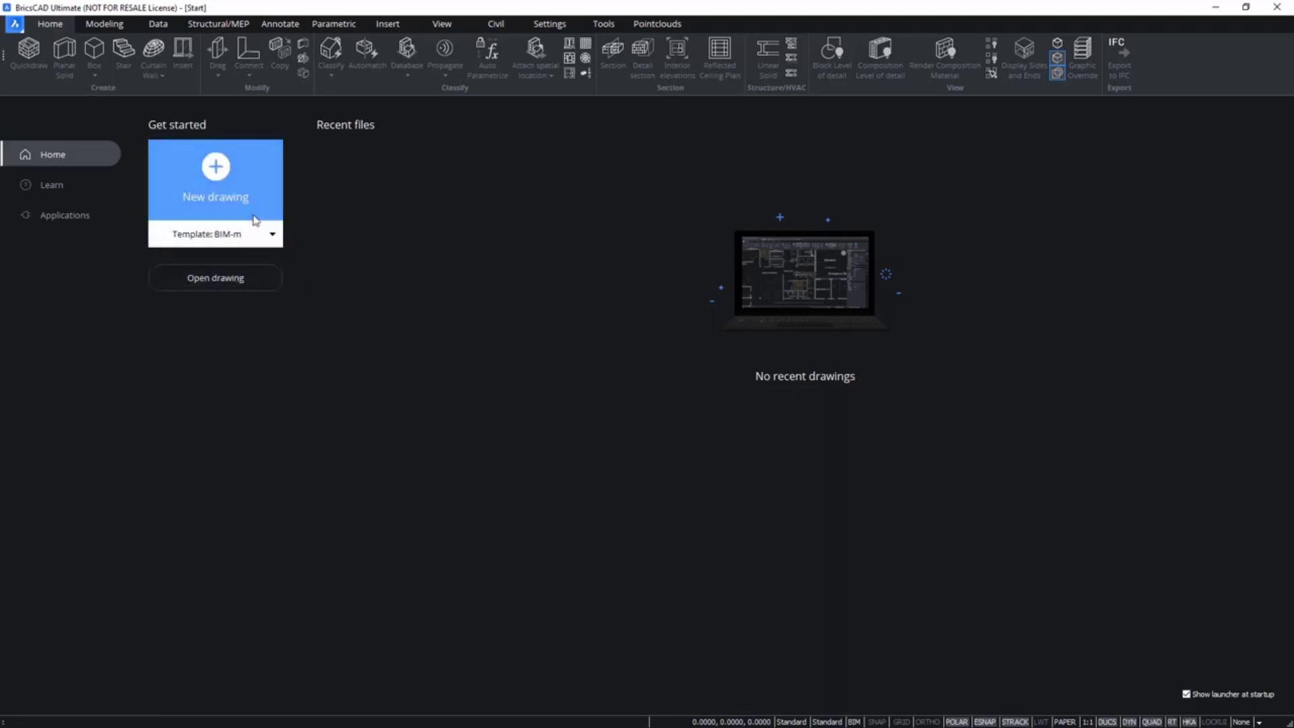
- Set the template to BIM-mm and create a new drawing from it
left_click(251, 240)
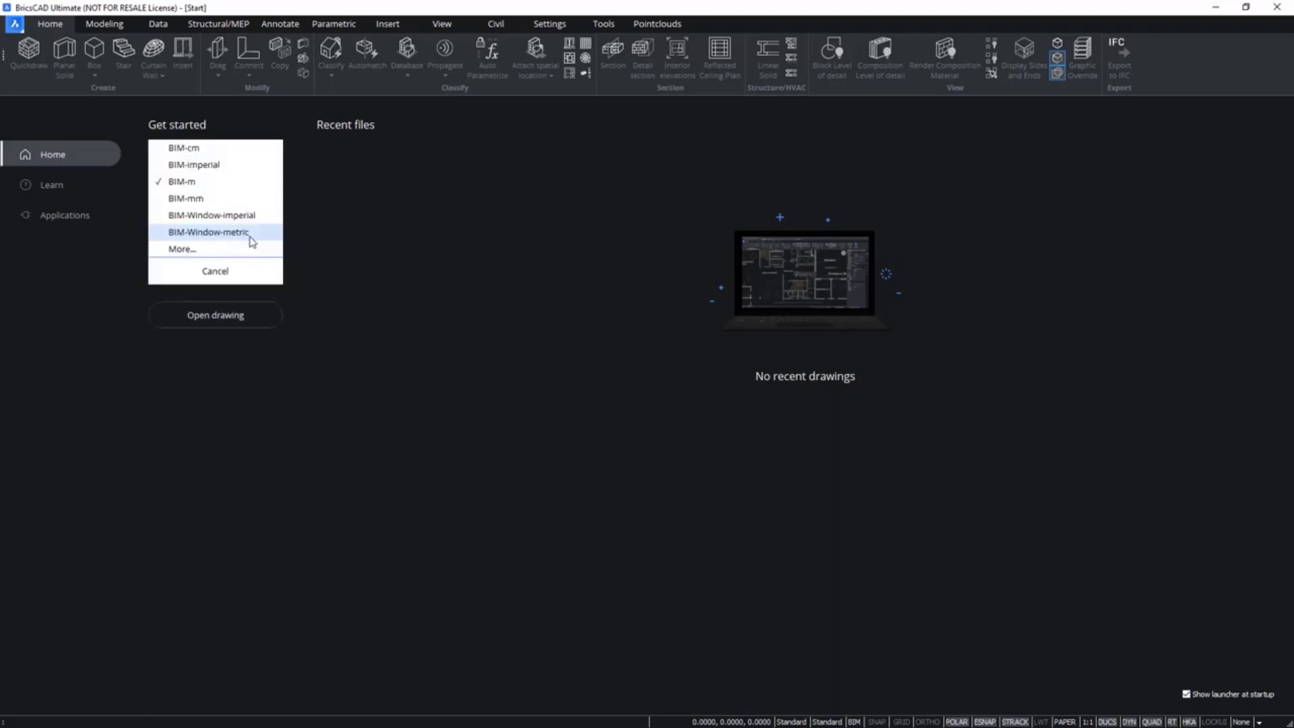
left_click(233, 198)
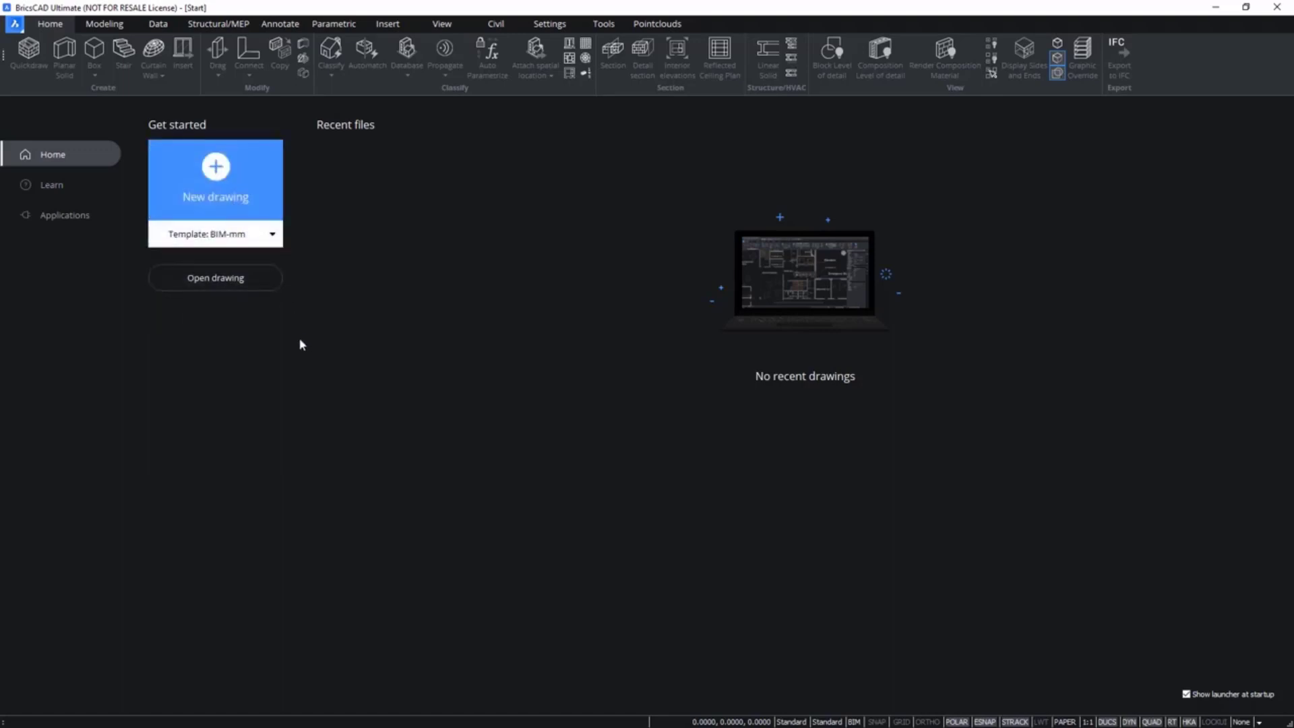
left_click(218, 194)
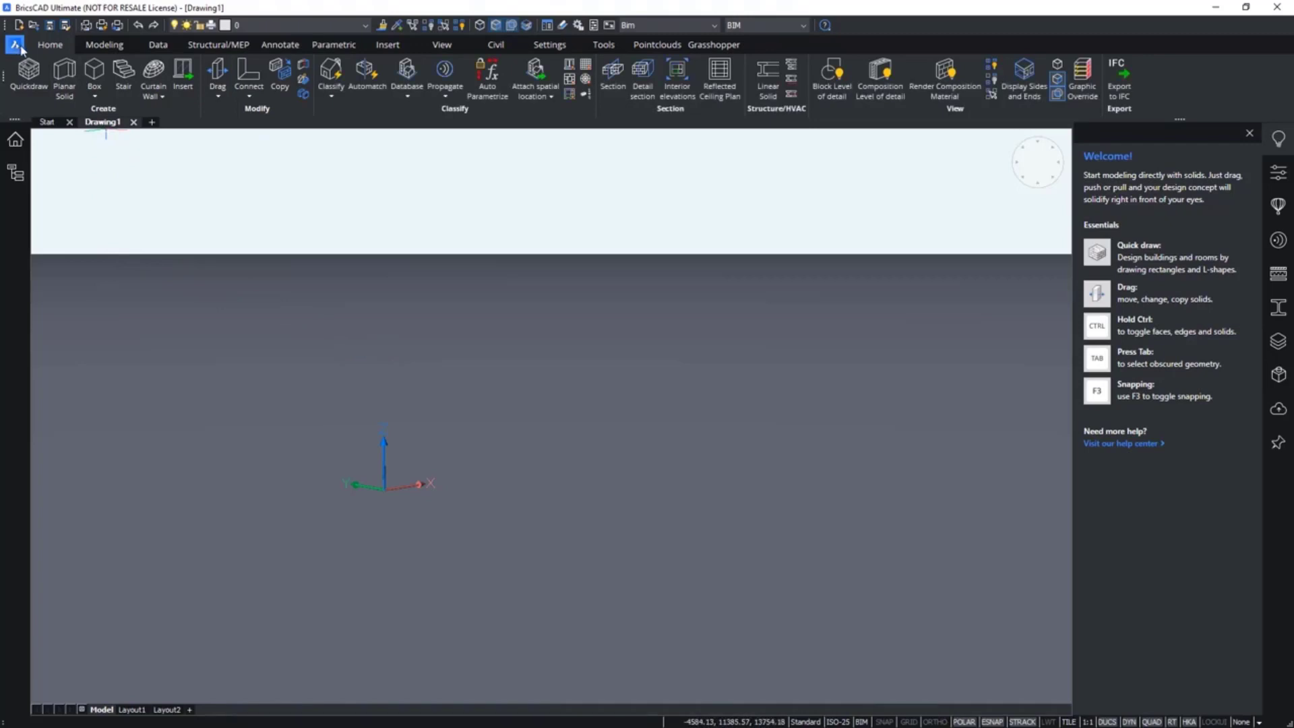
- View the application's file commands and the interface options, and turn off the dark interface
left_click(16, 45)
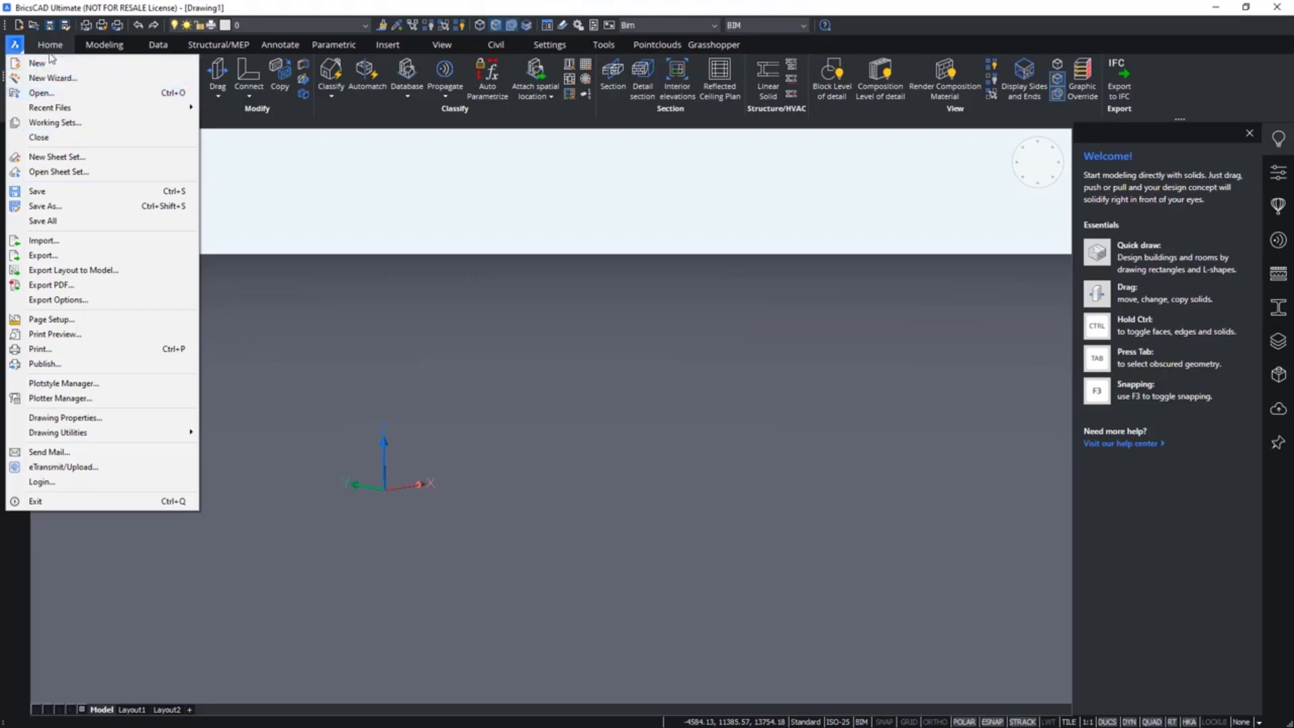
right_click(1163, 76)
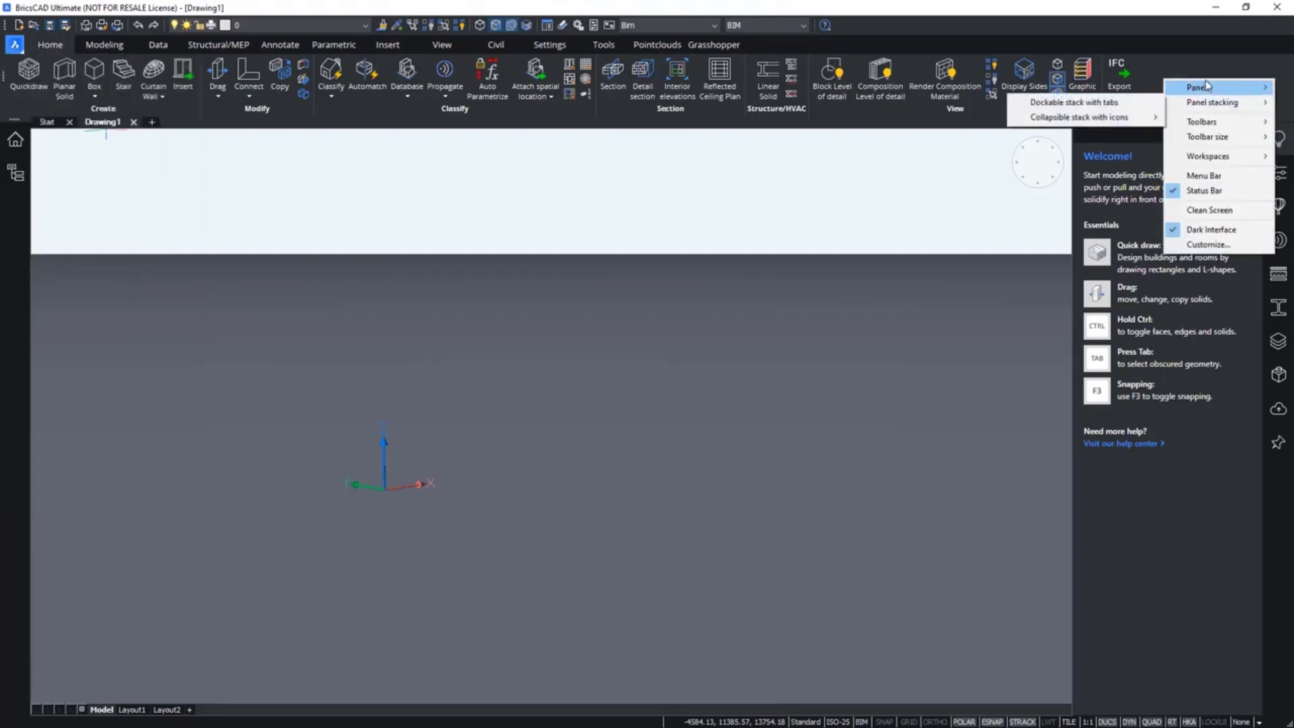
mouse_move(1198, 88)
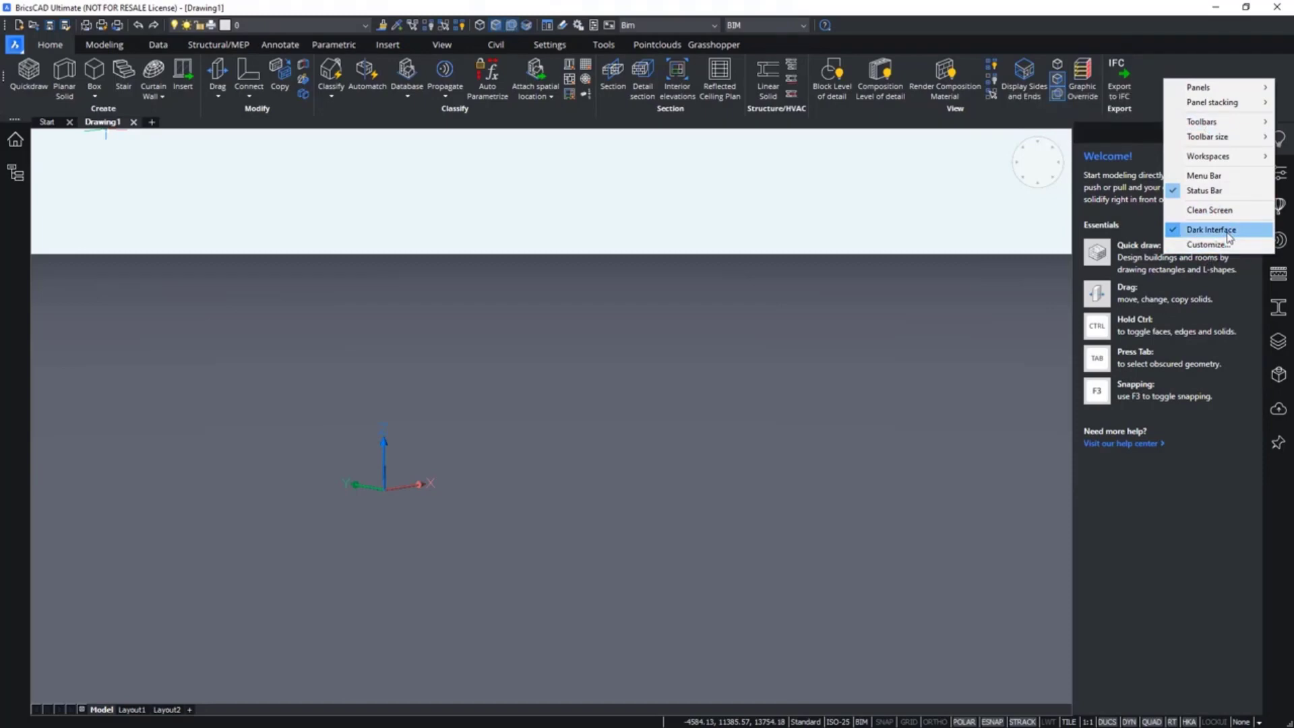
left_click(1229, 237)
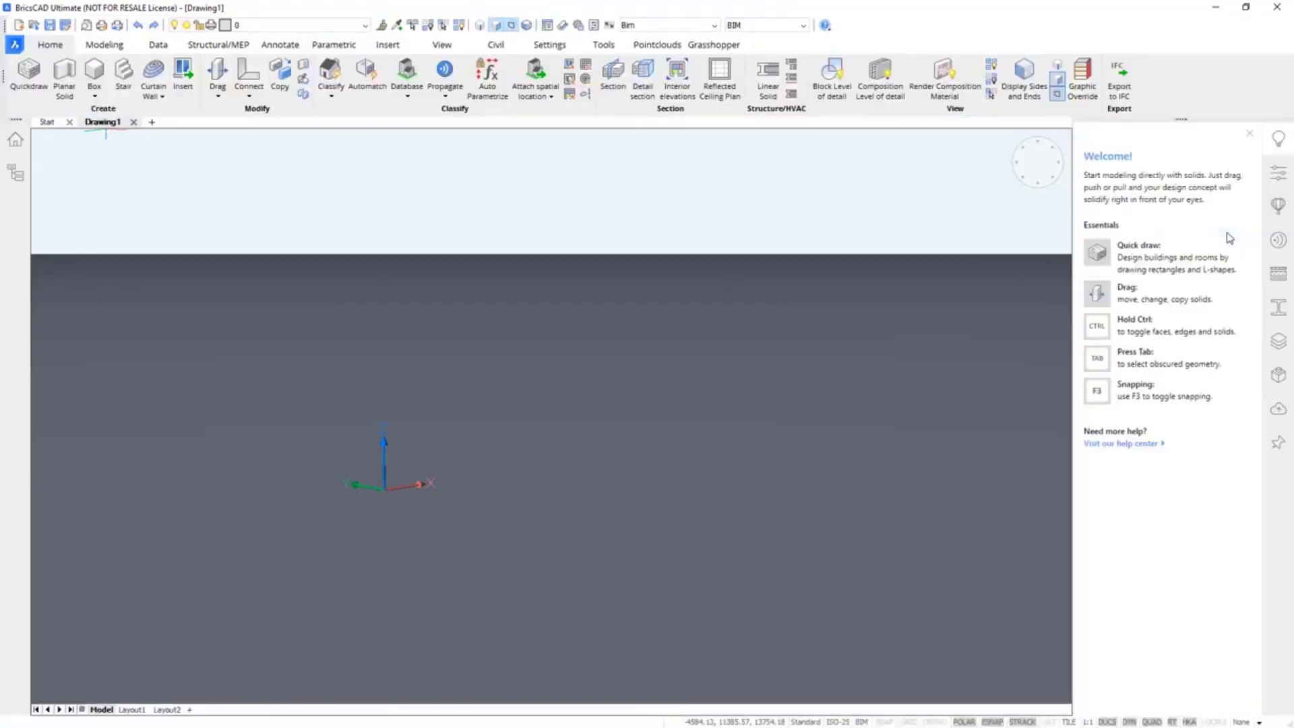
- Turn the dark interface back on
right_click(1185, 81)
mouse_move(1224, 159)
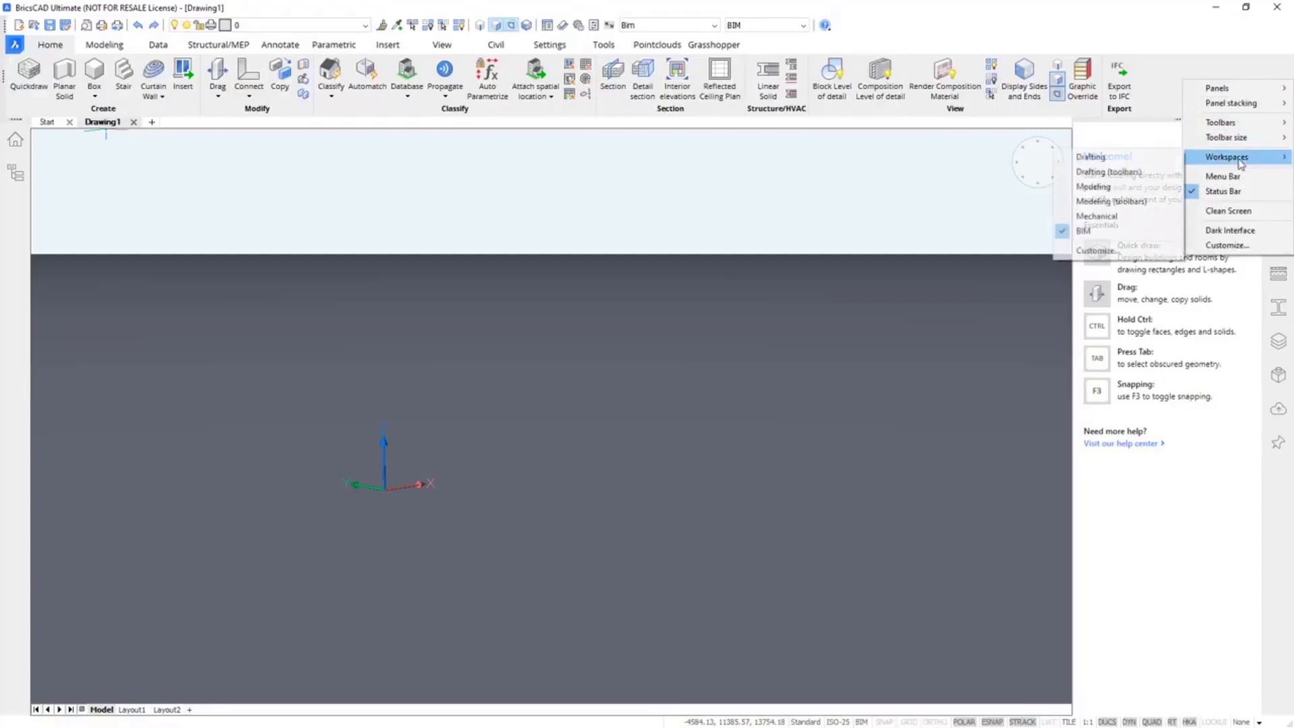
left_click(1221, 230)
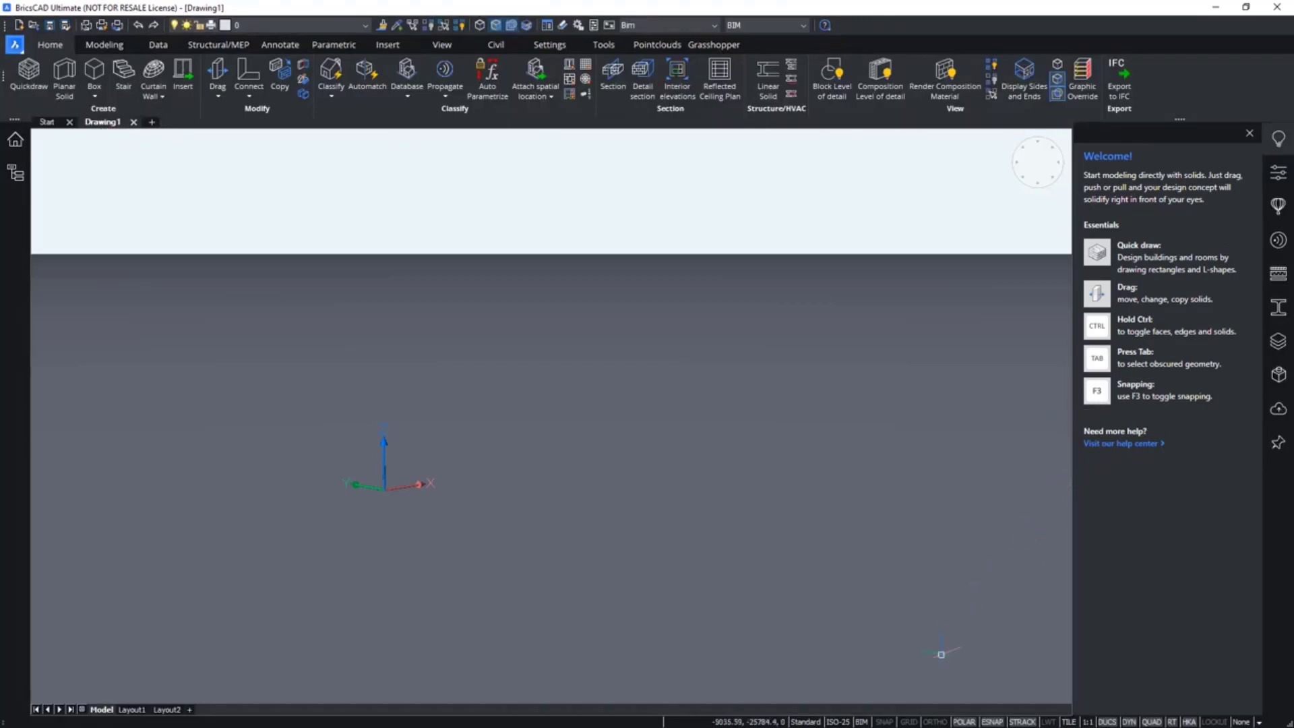
- View the available workspaces and switch from BIM to the Modeling workspace
left_click(862, 722)
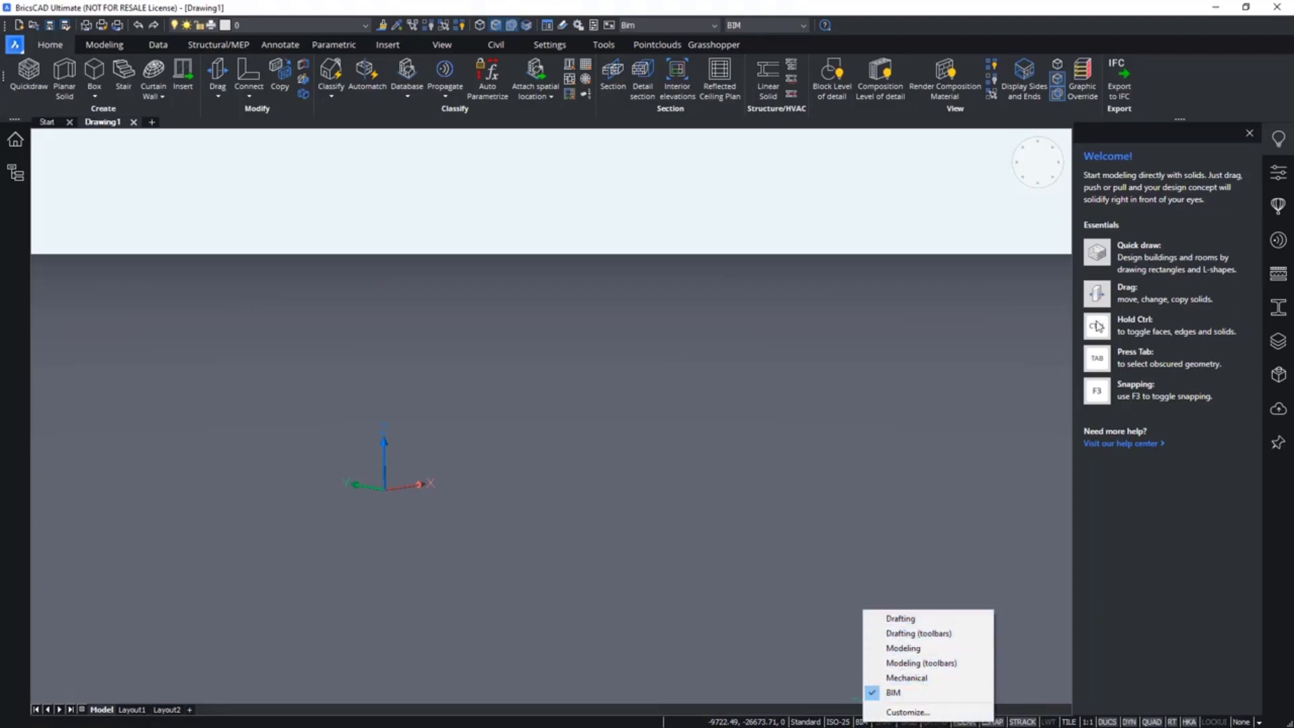
right_click(1164, 86)
mouse_move(1195, 101)
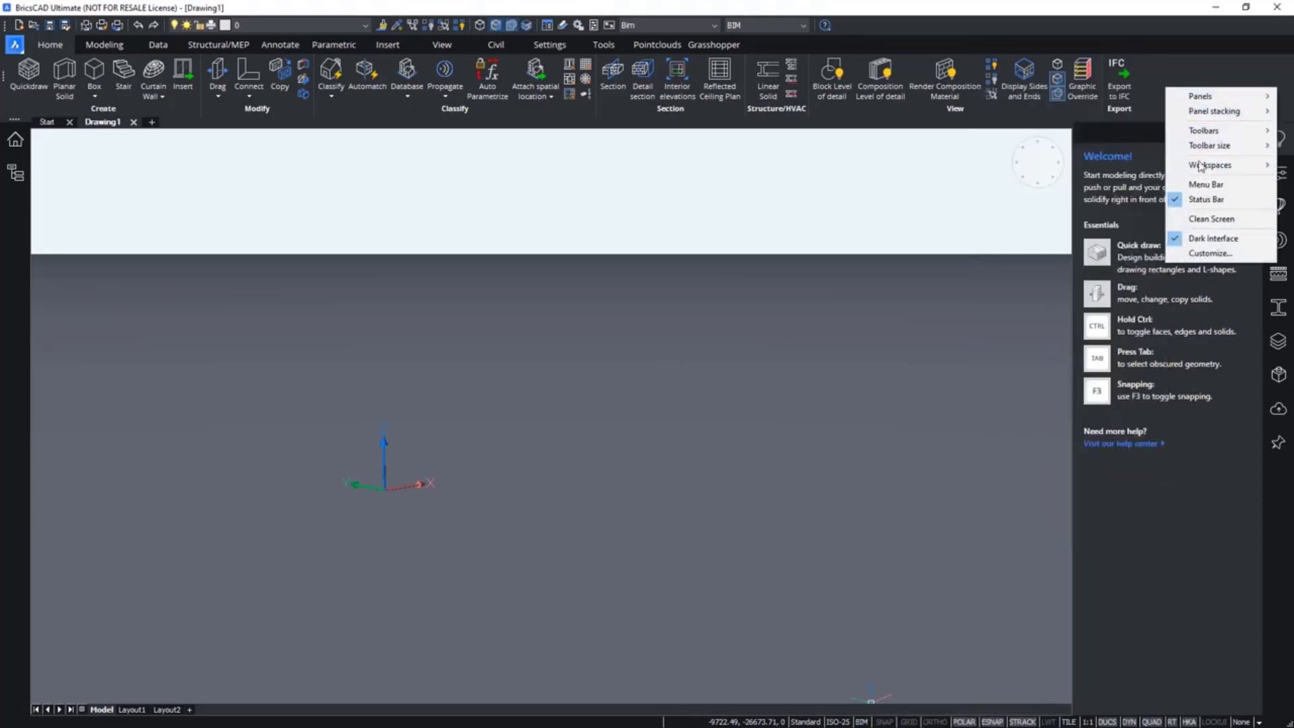
mouse_move(1215, 173)
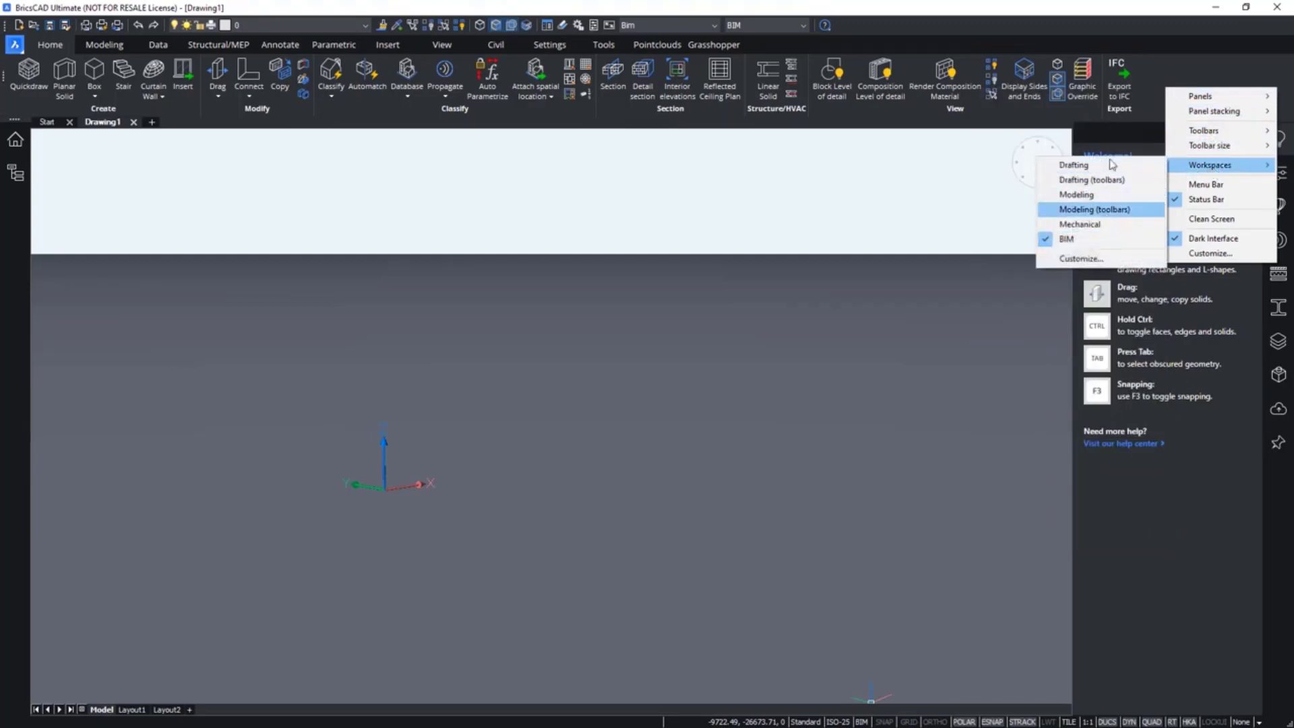
left_click(1100, 195)
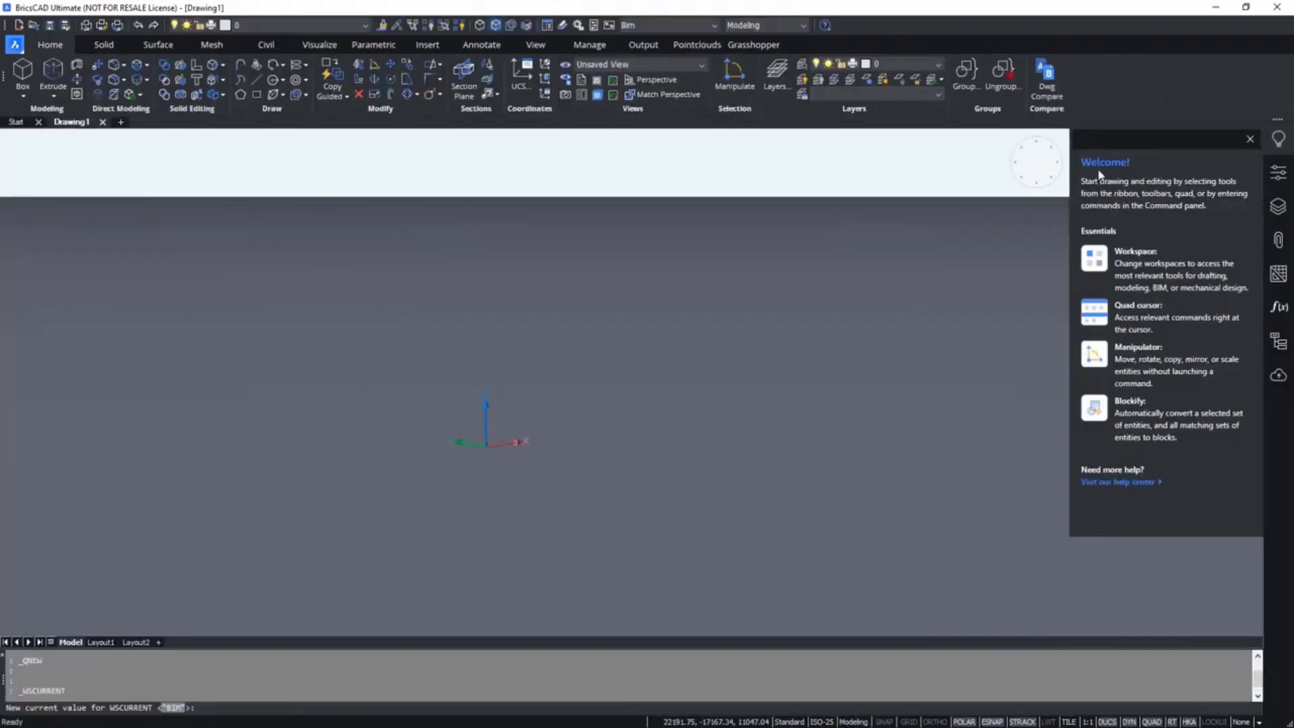
- Switch the workspace back to BIM
right_click(1112, 90)
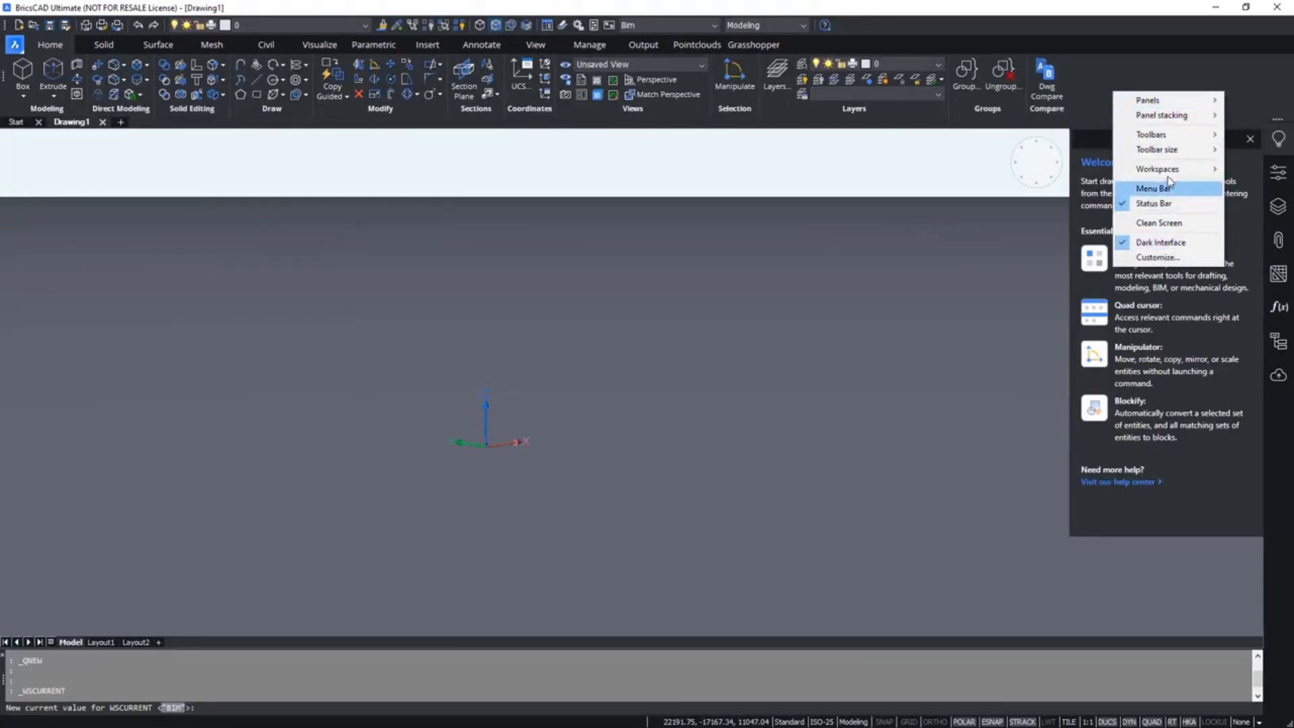
mouse_move(1166, 171)
left_click(1027, 243)
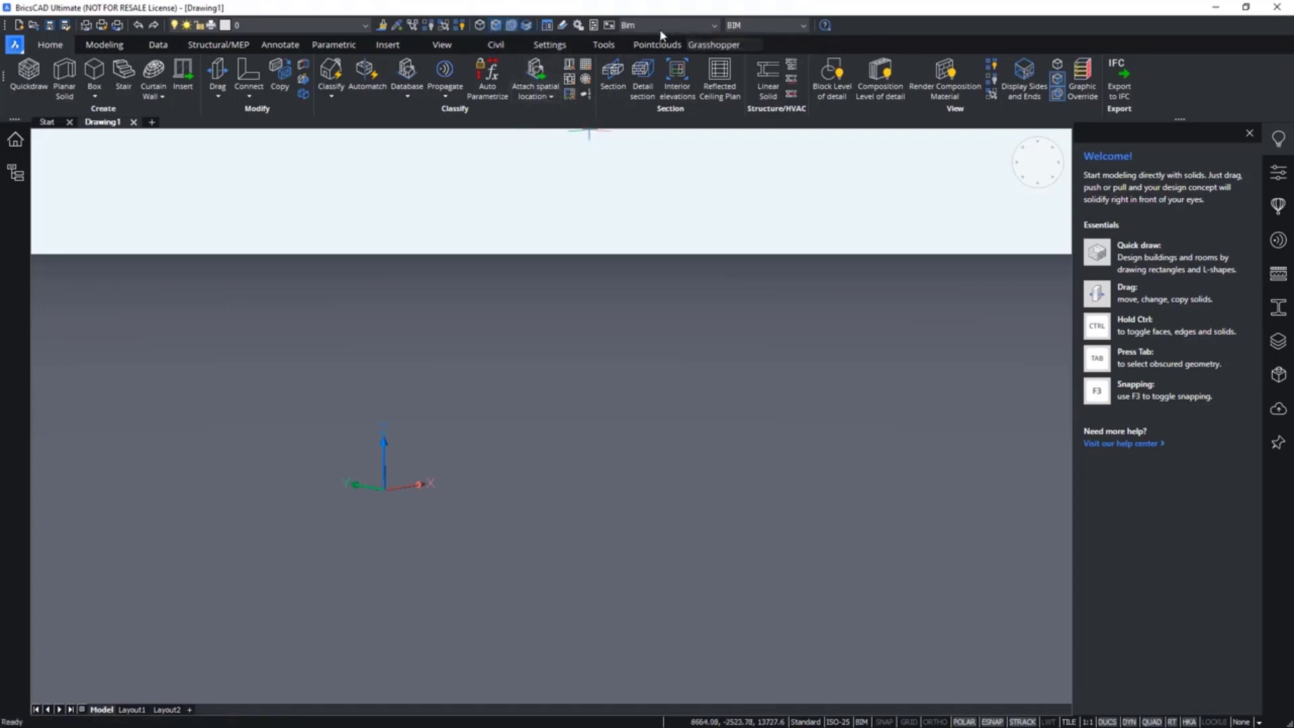
- Examine the visual style, workspace and layer choices and the Modeling, Data, Structural/MEP and Annotate tool sets, and return to the Home tools
left_click(711, 30)
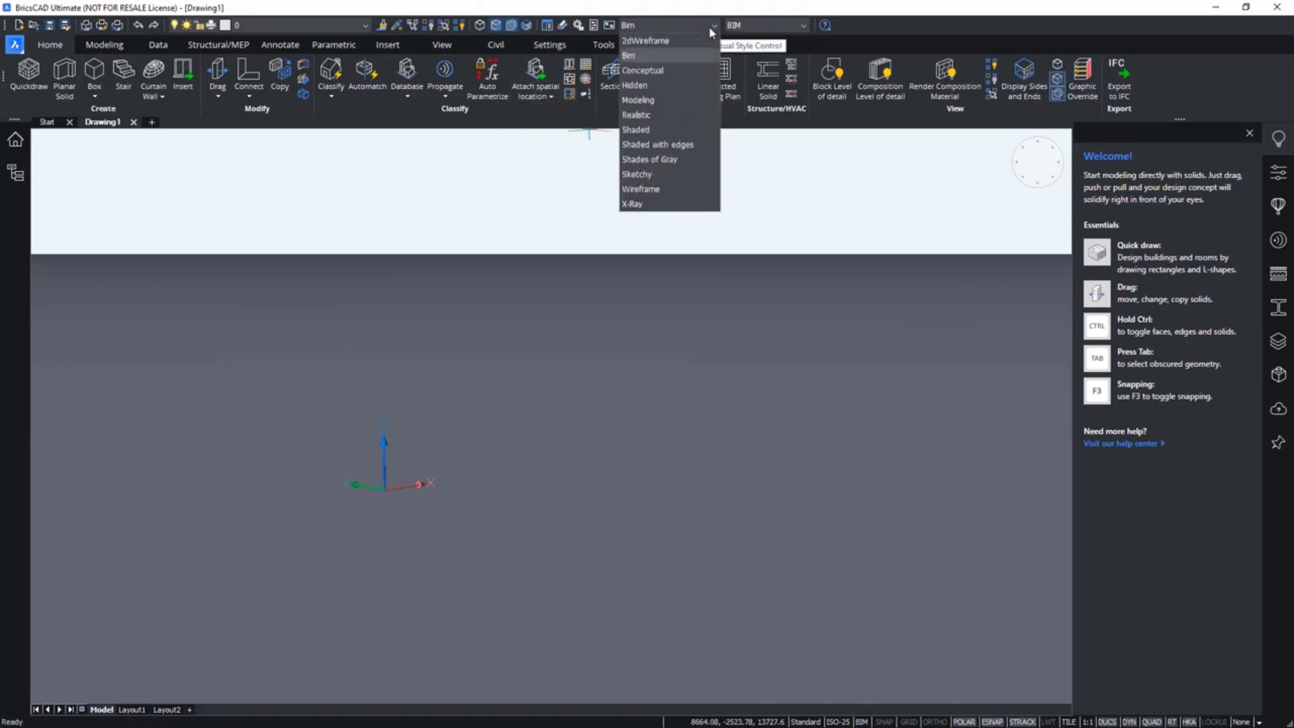
left_click(797, 26)
left_click(796, 26)
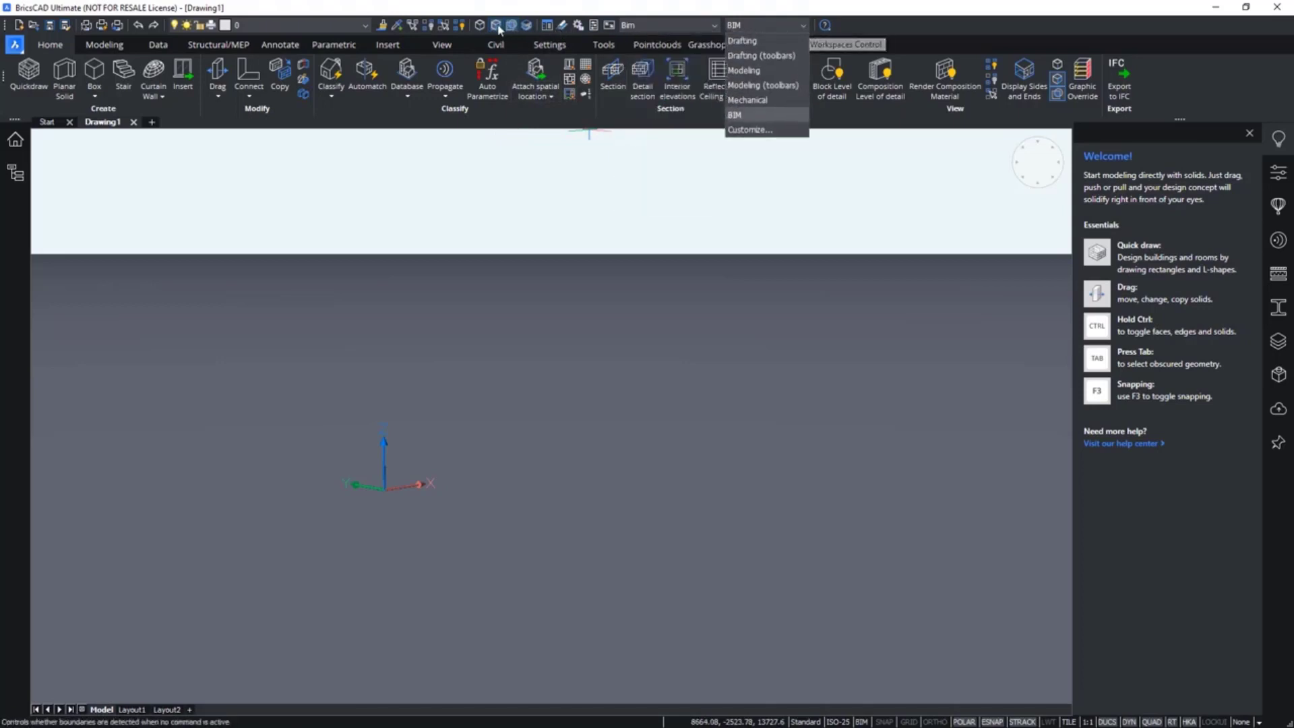
left_click(364, 27)
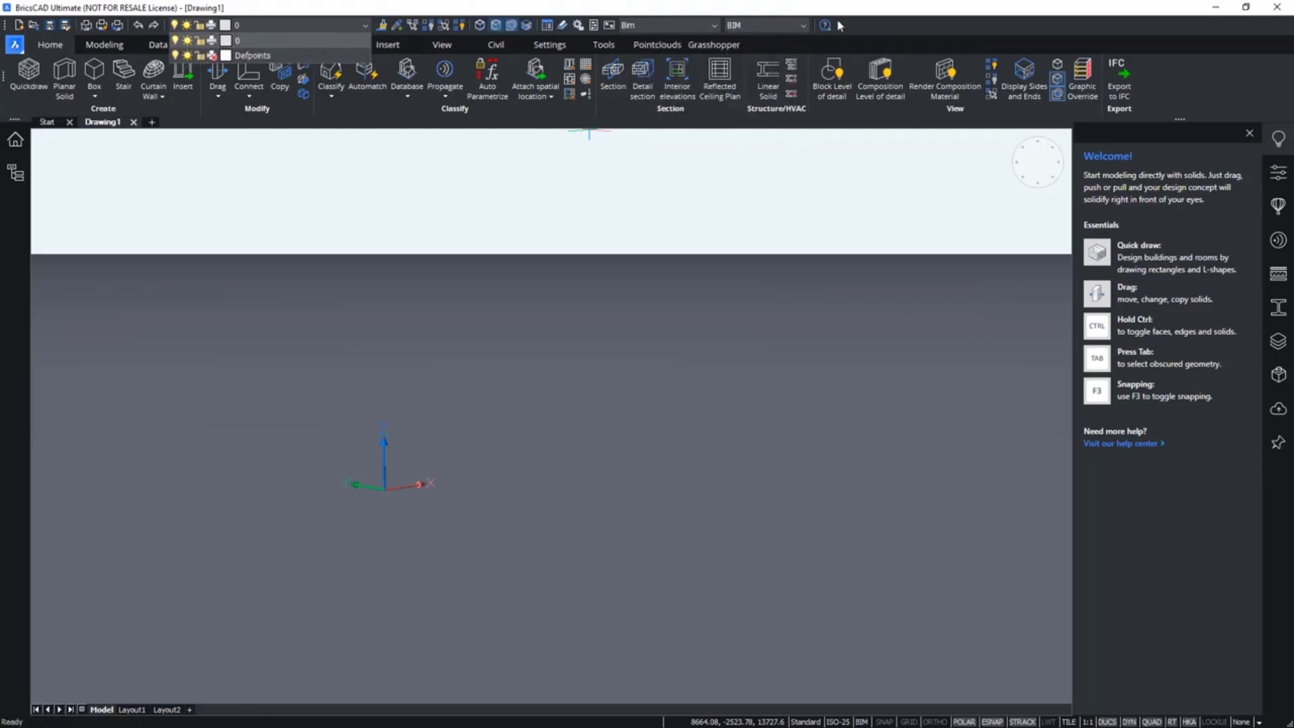
left_click(929, 28)
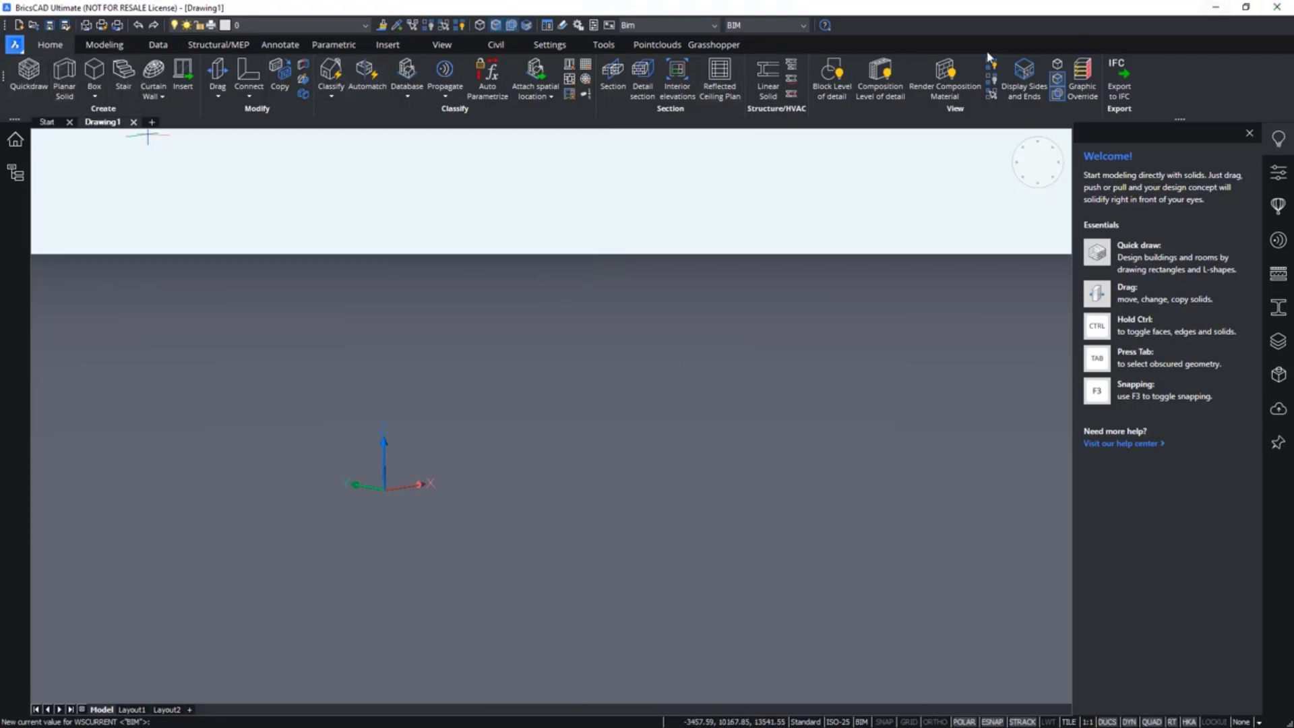
left_click(123, 47)
left_click(159, 45)
left_click(229, 45)
left_click(275, 46)
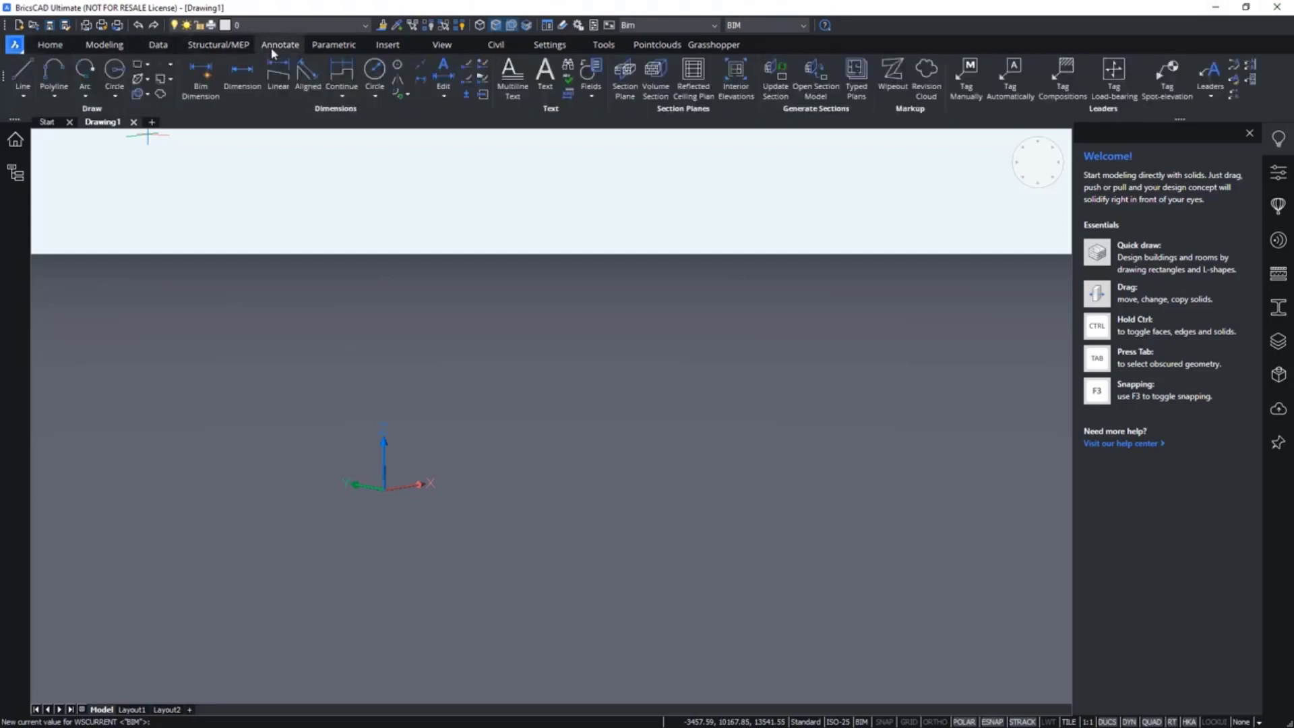
left_click(57, 48)
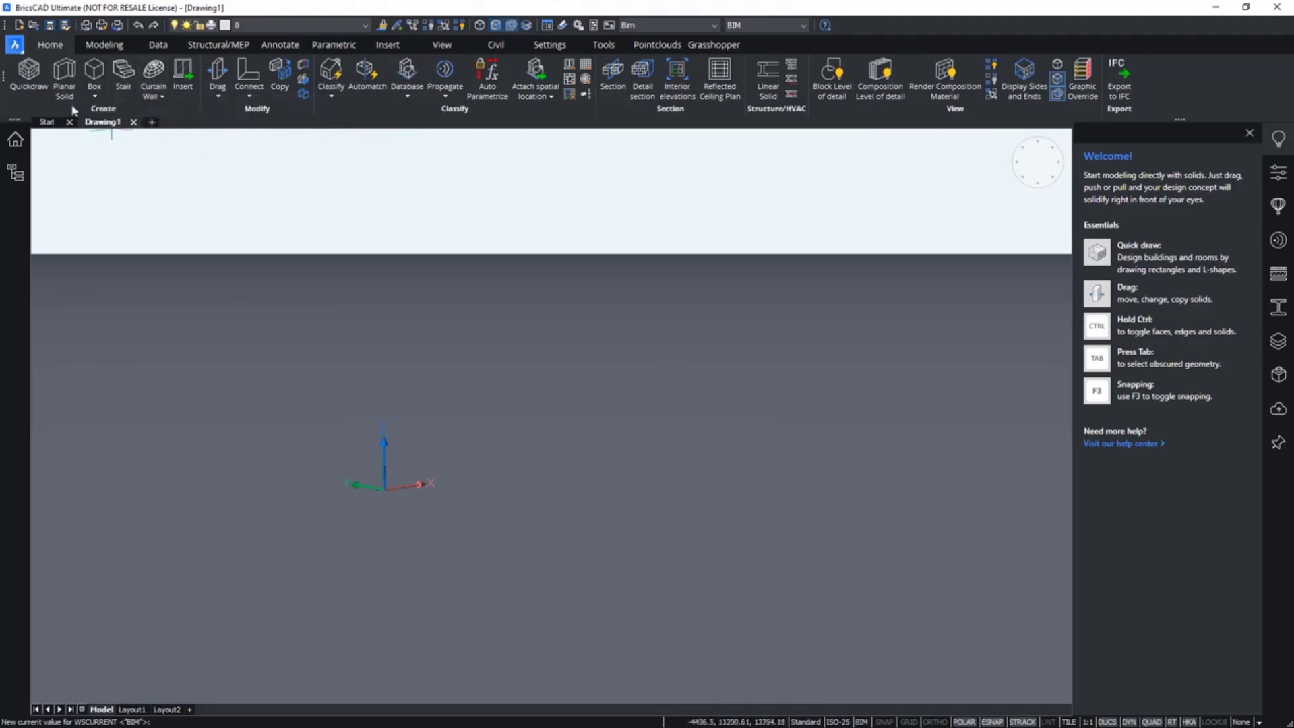
- Draw a solid box on the ground plane with a freely picked rectangular base and height
left_click(95, 72)
left_click(386, 539)
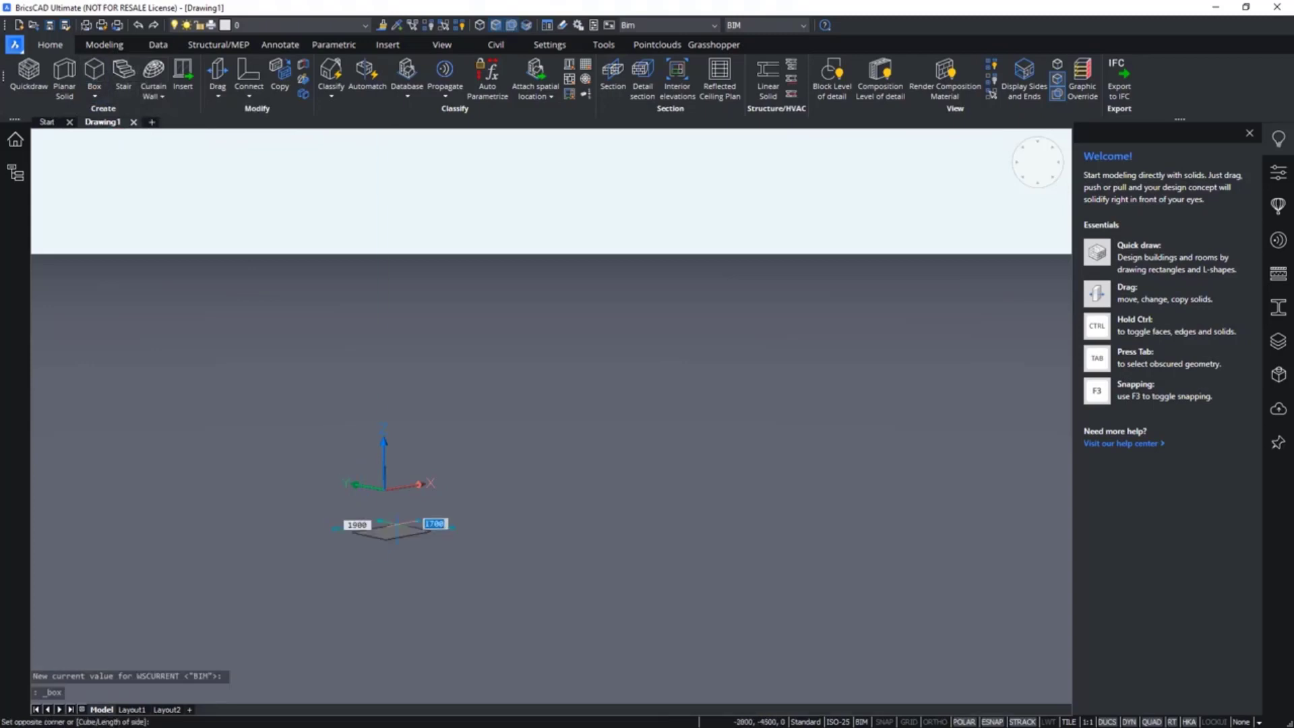
left_click(408, 465)
left_click(616, 466)
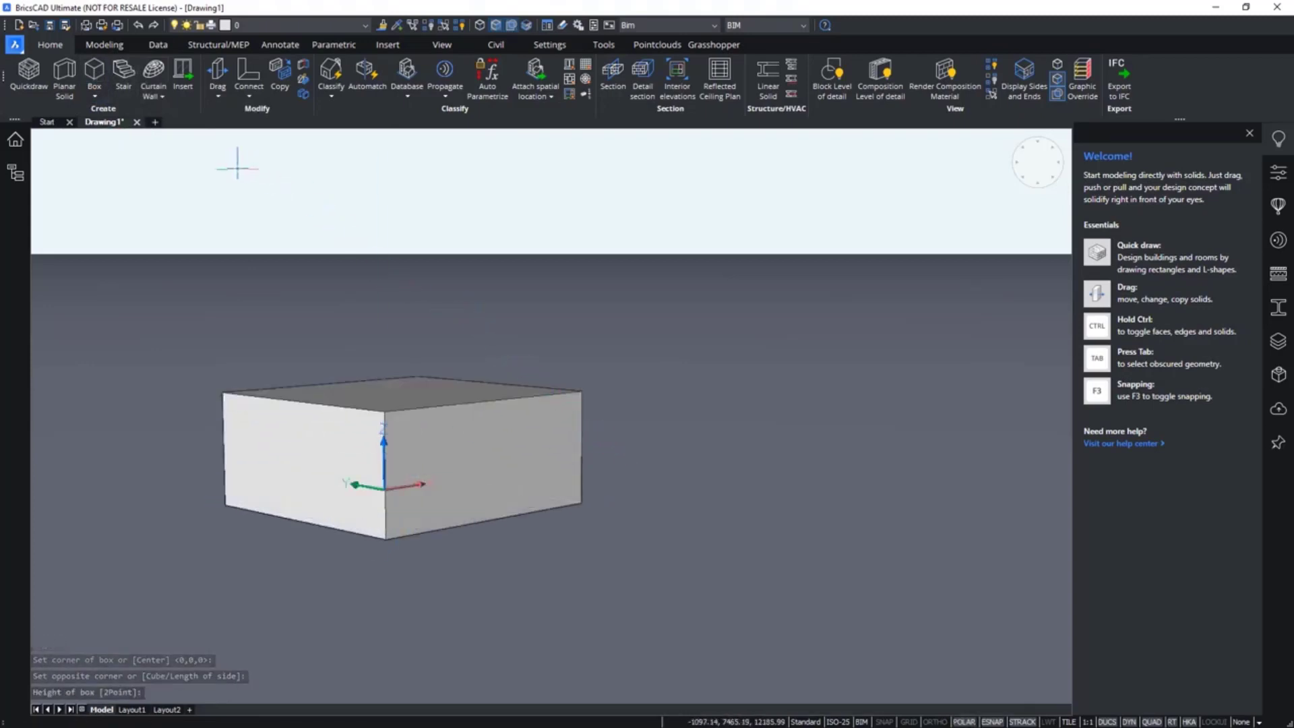
- Return to the start page and create a second new drawing from the BIM-mm template
left_click(54, 125)
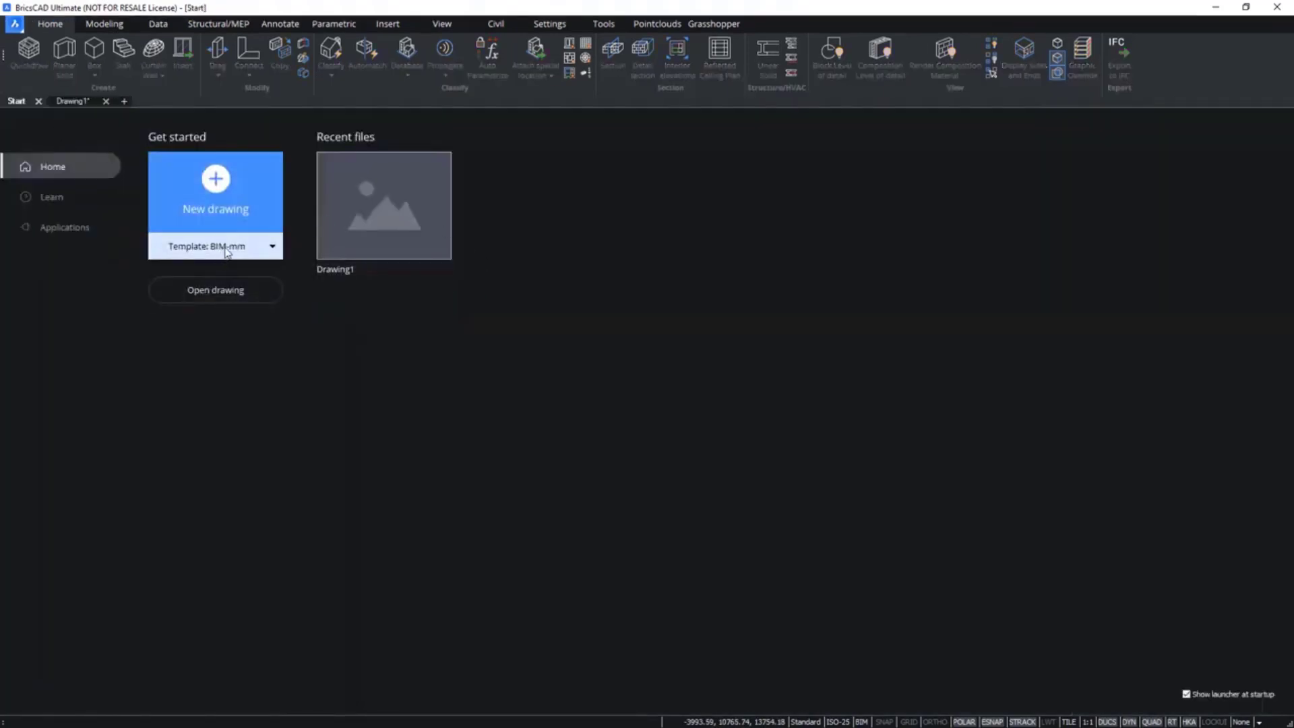
left_click(219, 203)
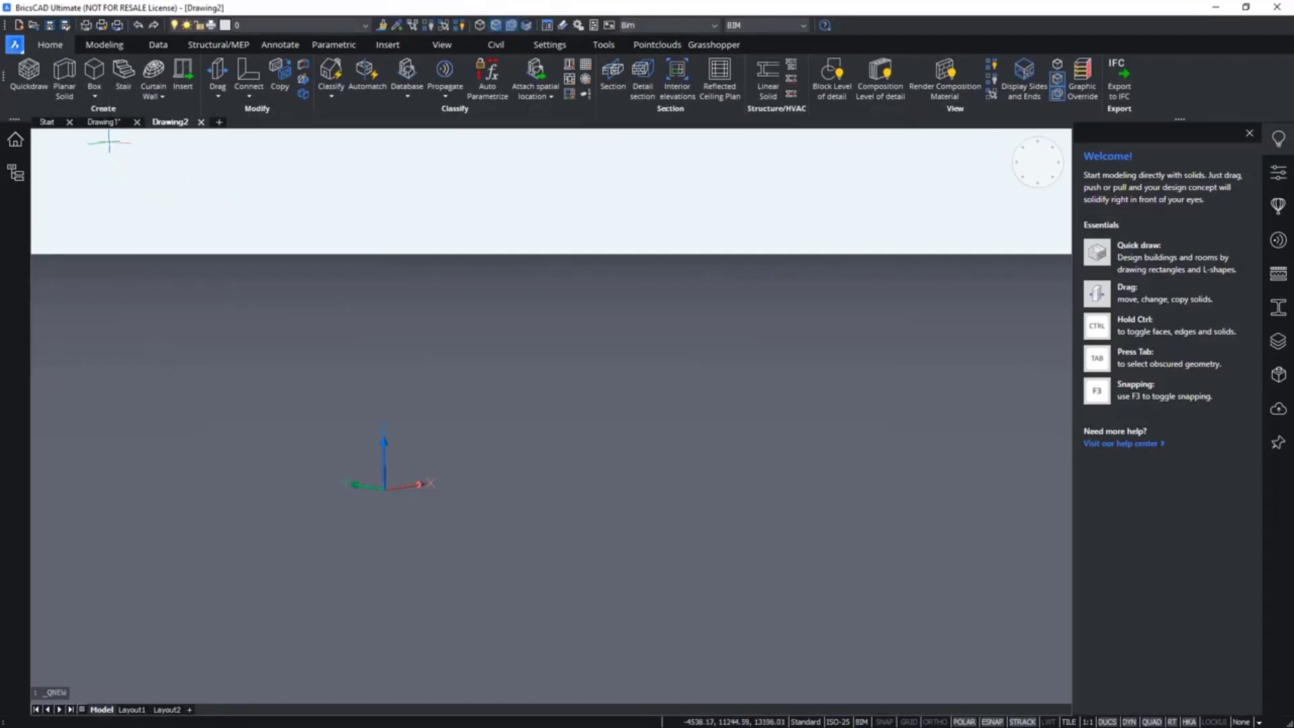
- Compare the two open drawings, return to the one with the box and save it
left_click(106, 123)
left_click(166, 124)
left_click(107, 123)
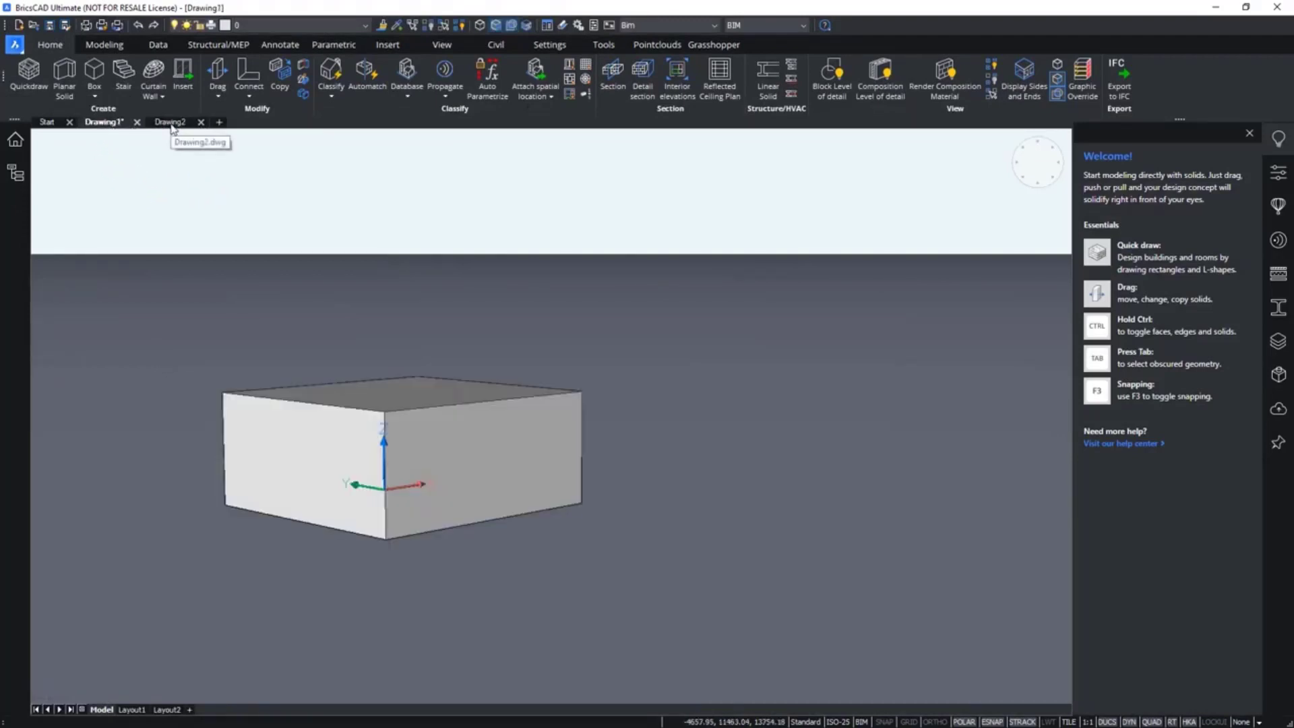
key("ctrl+s")
- Show the folder where the saved drawing is stored and close the folder window
right_click(100, 125)
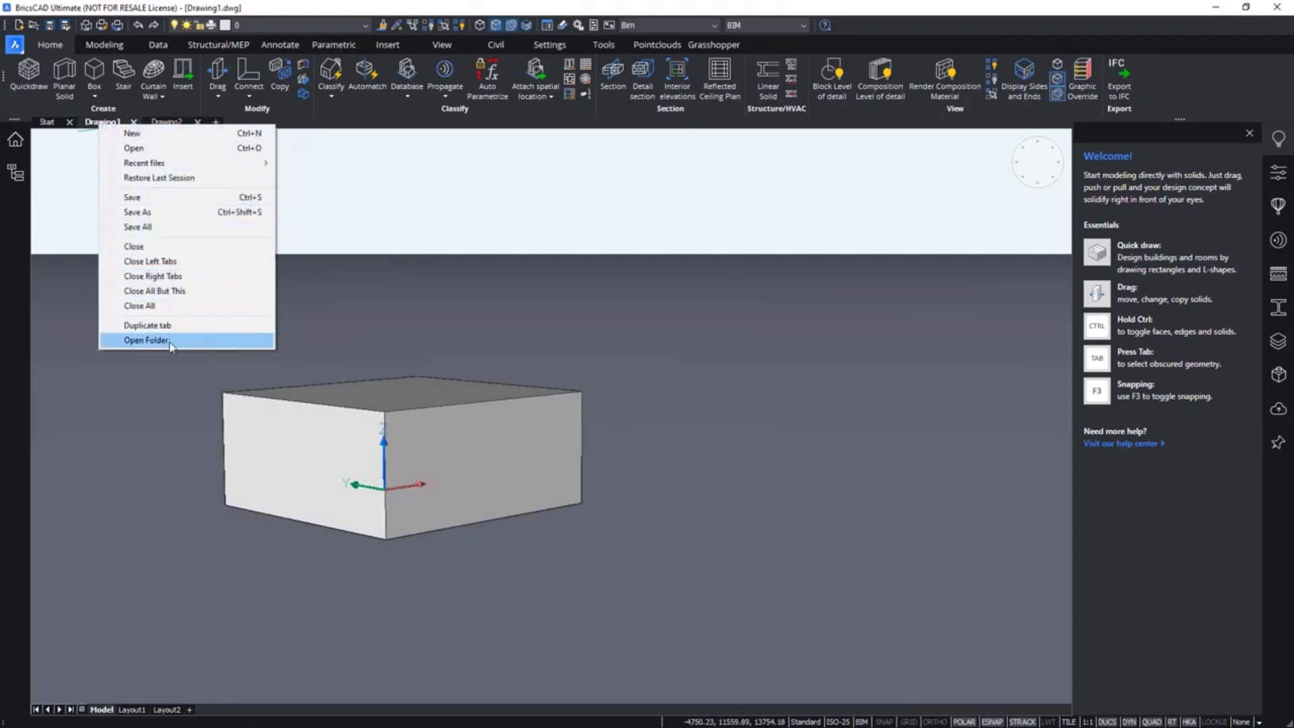
left_click(146, 340)
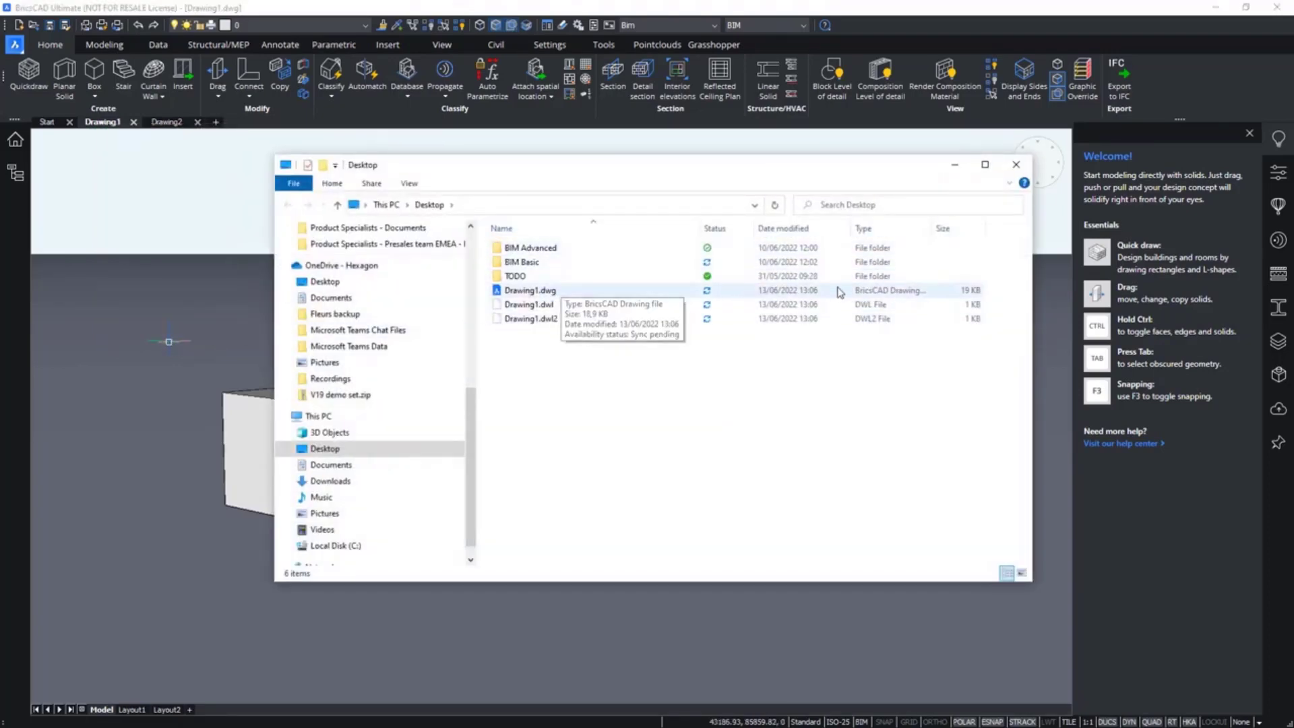
left_click(1016, 166)
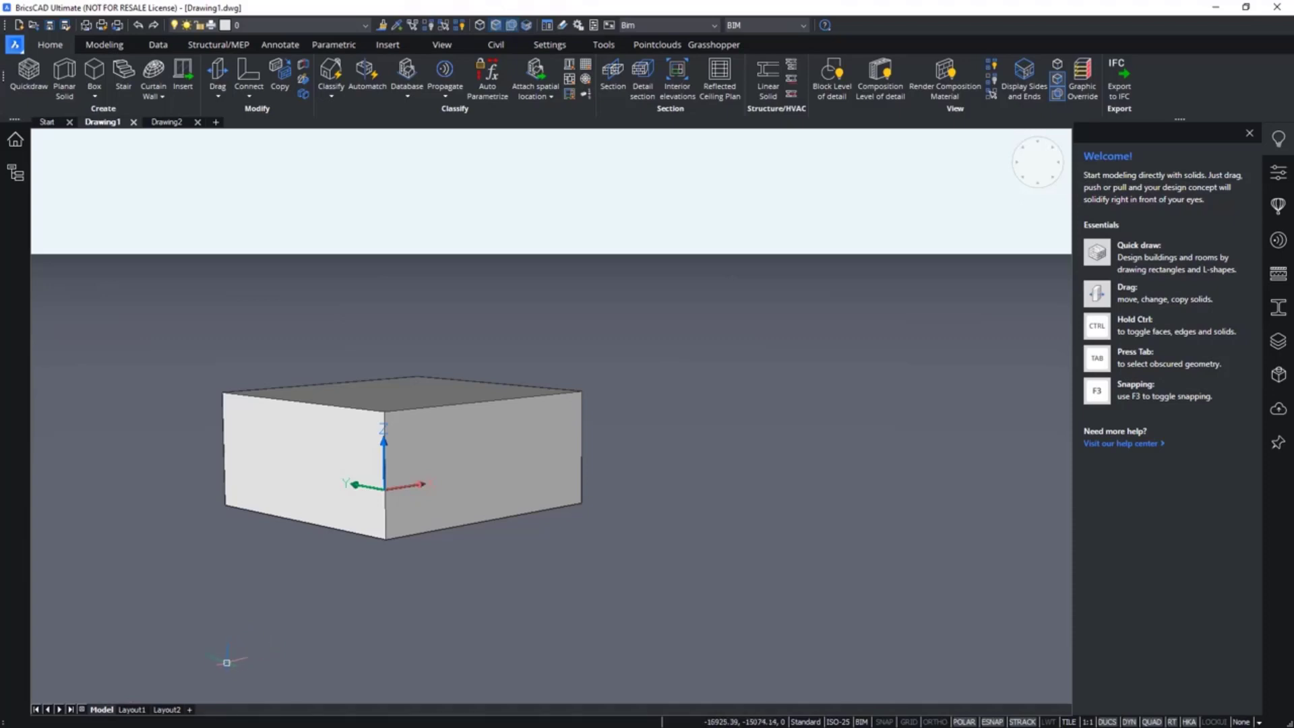
- In Layout1, orbit the viewport's model view to show the box's top and front, and return to paper space
left_click(135, 710)
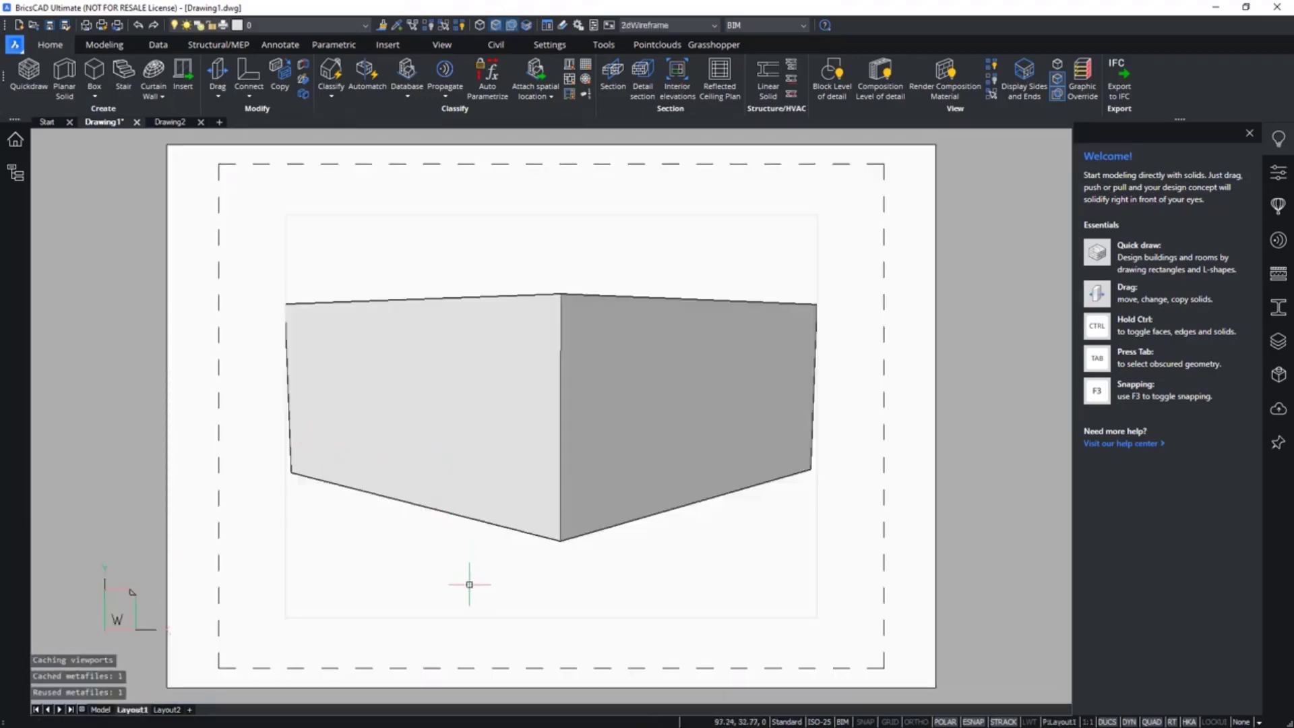
left_click(398, 602)
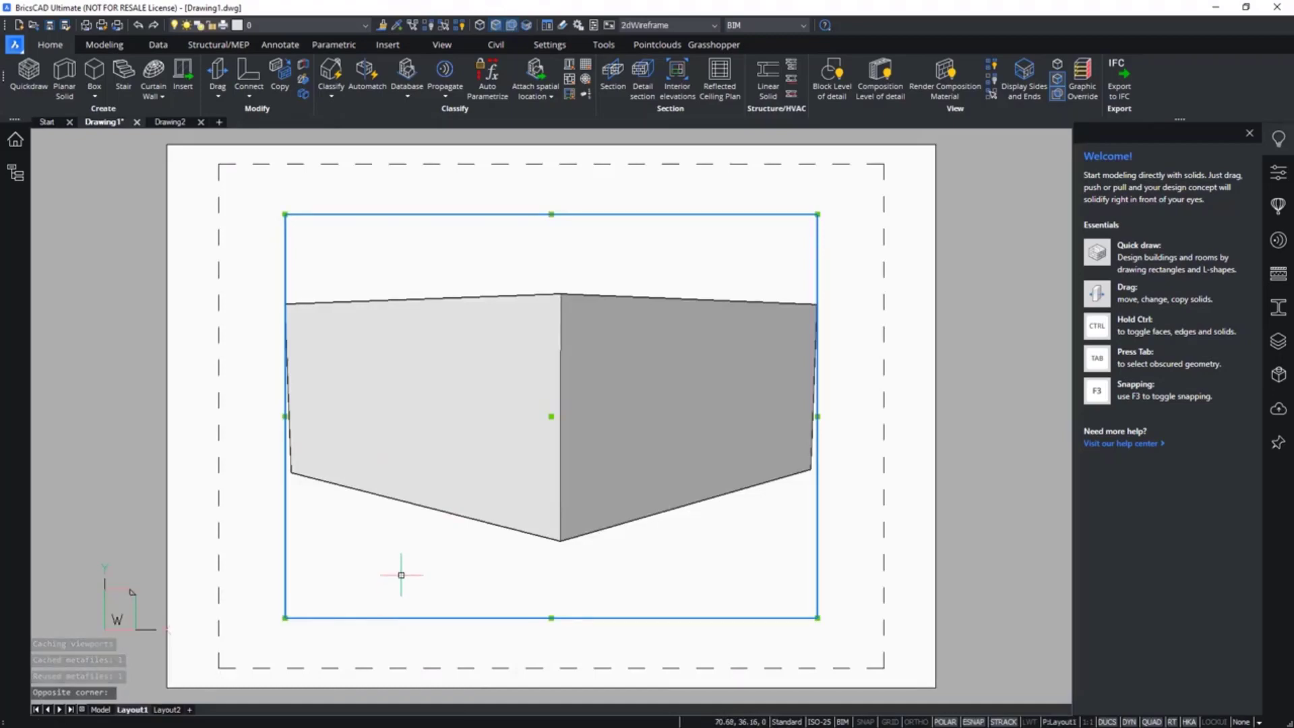
double_click(398, 569)
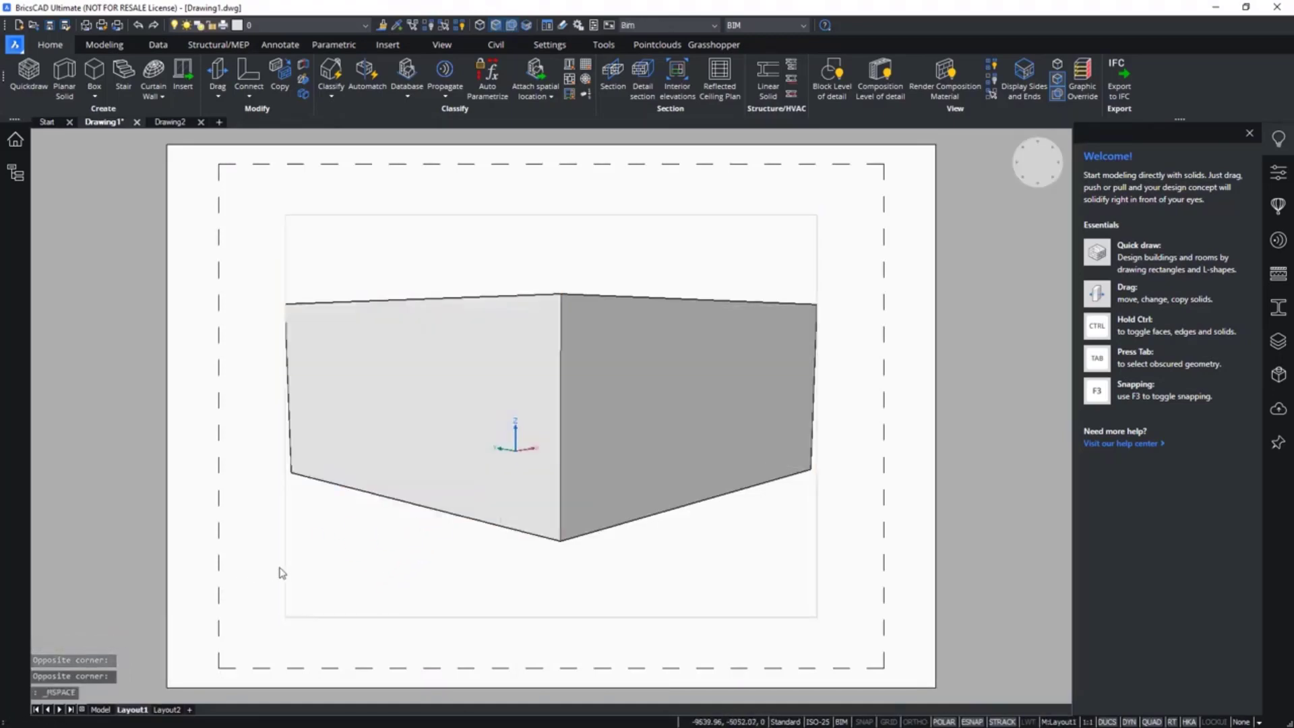
double_click(236, 567)
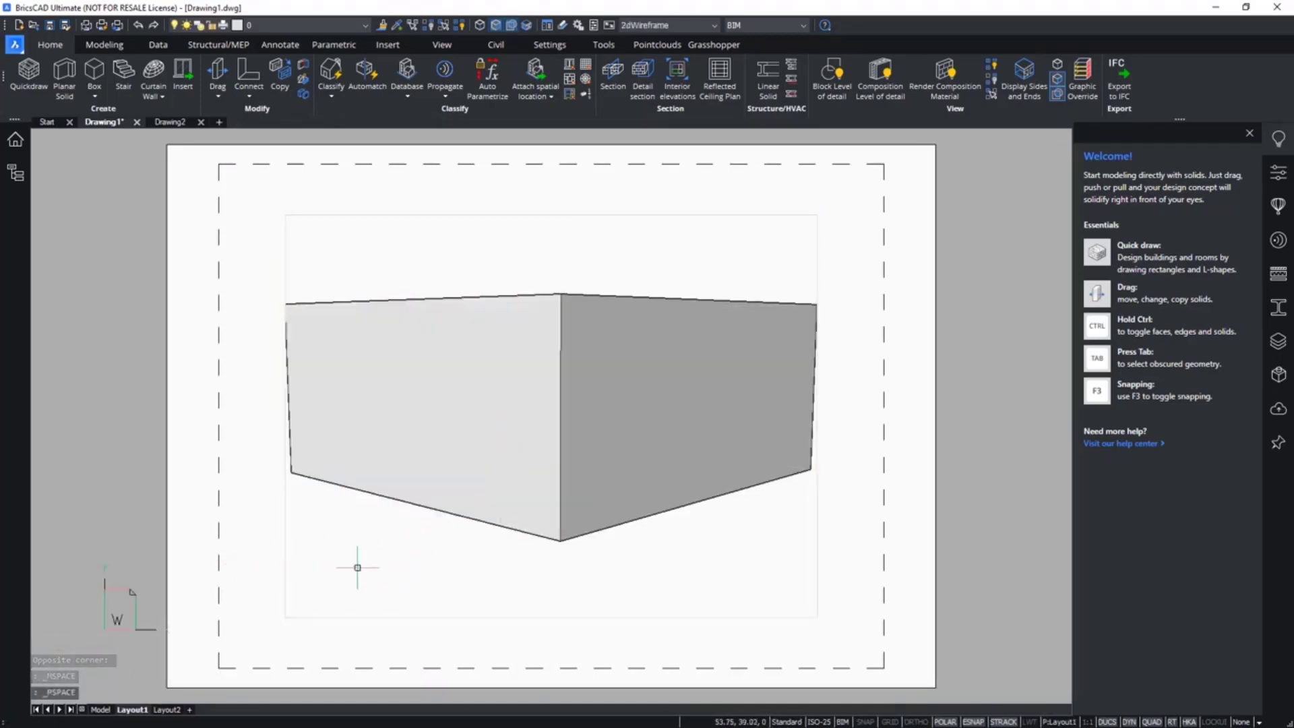
double_click(377, 568)
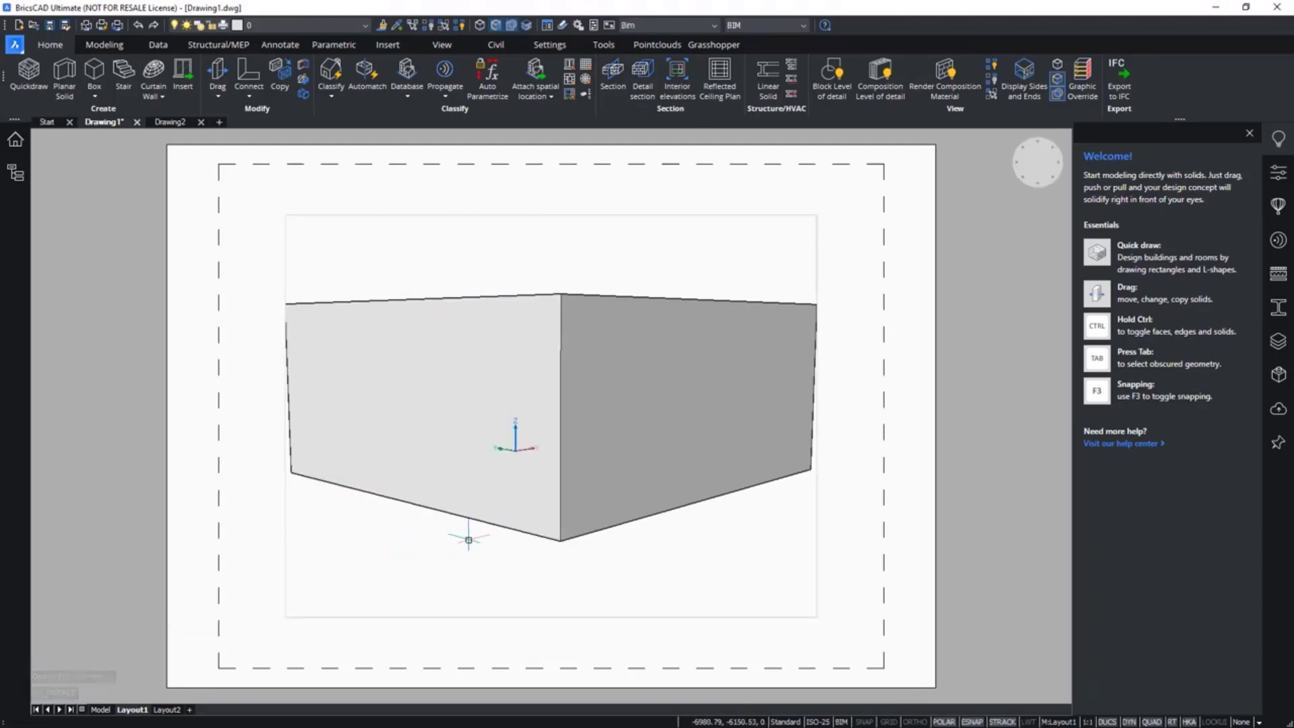
middle_click_drag(498, 539, 477, 523, "shift")
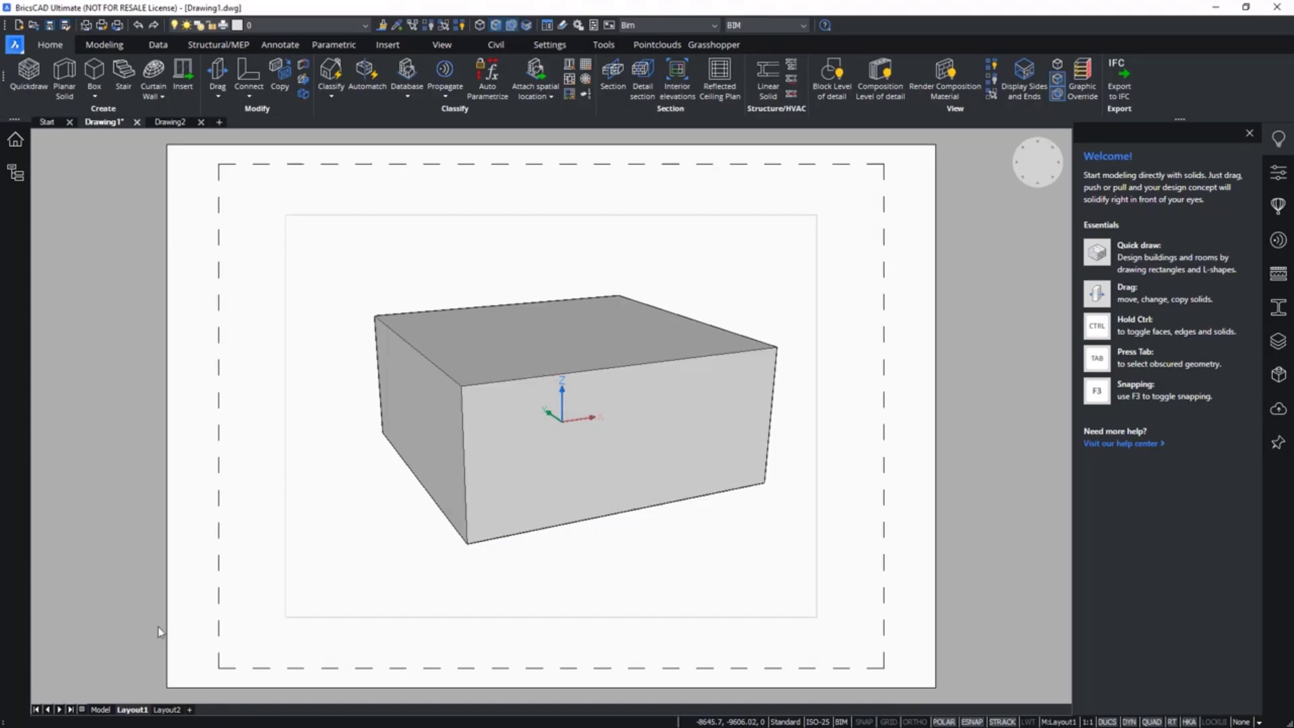
double_click(192, 589)
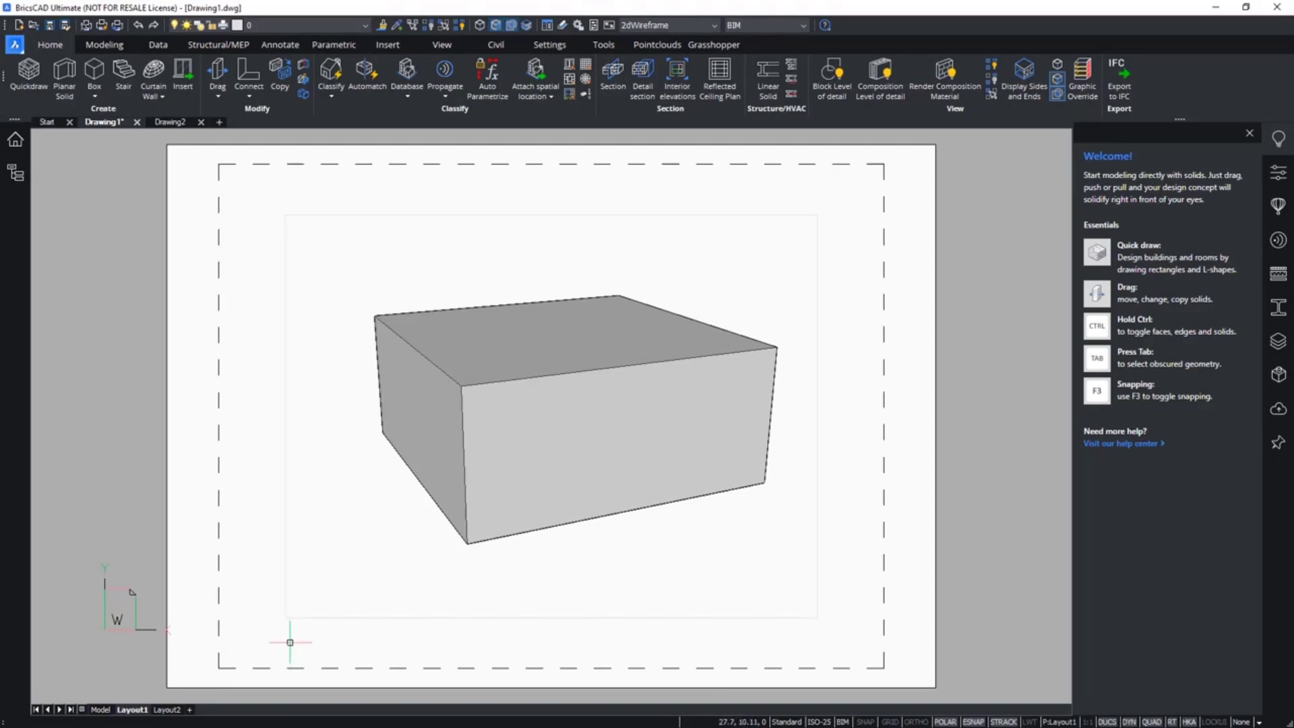
- Shrink the layout viewport to about 89 by 89 mm by moving its lower-right corner inward
left_click(866, 633)
left_click(766, 601)
left_click(817, 618)
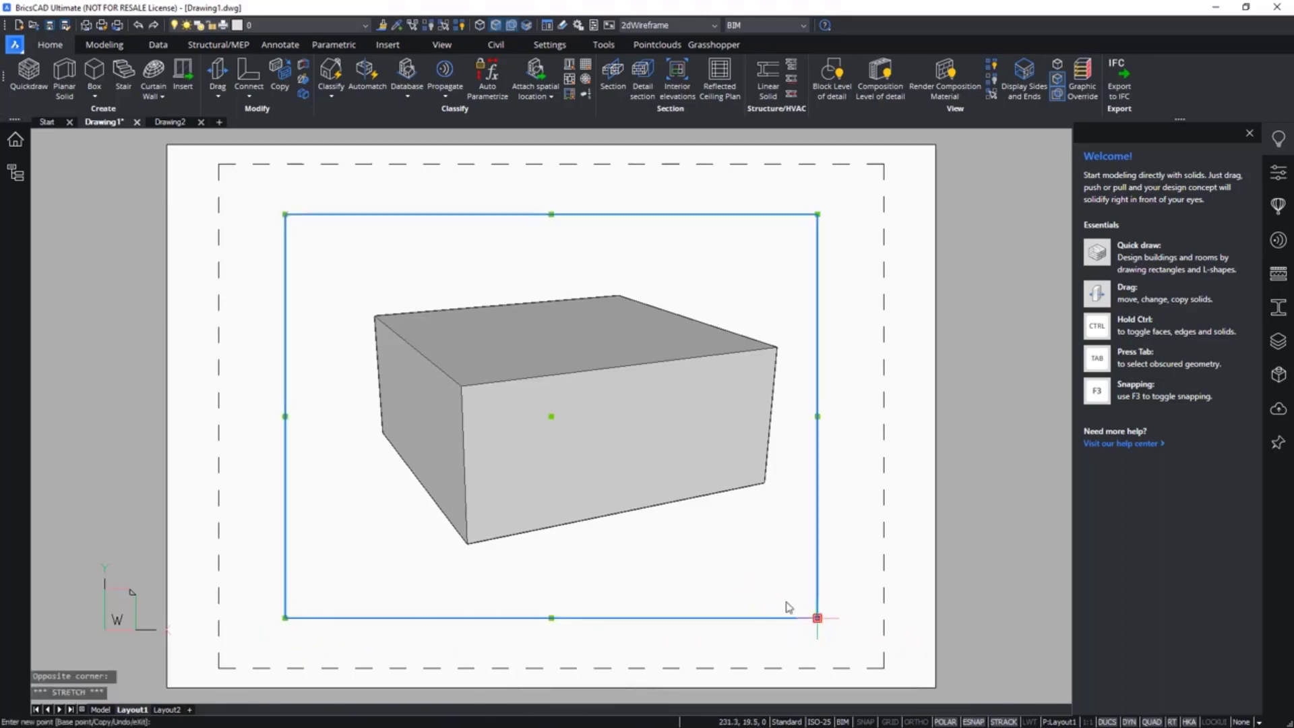
left_click(512, 439)
- Zoom out the model view inside the resized viewport to fit the whole box, and return to paper space
double_click(414, 353)
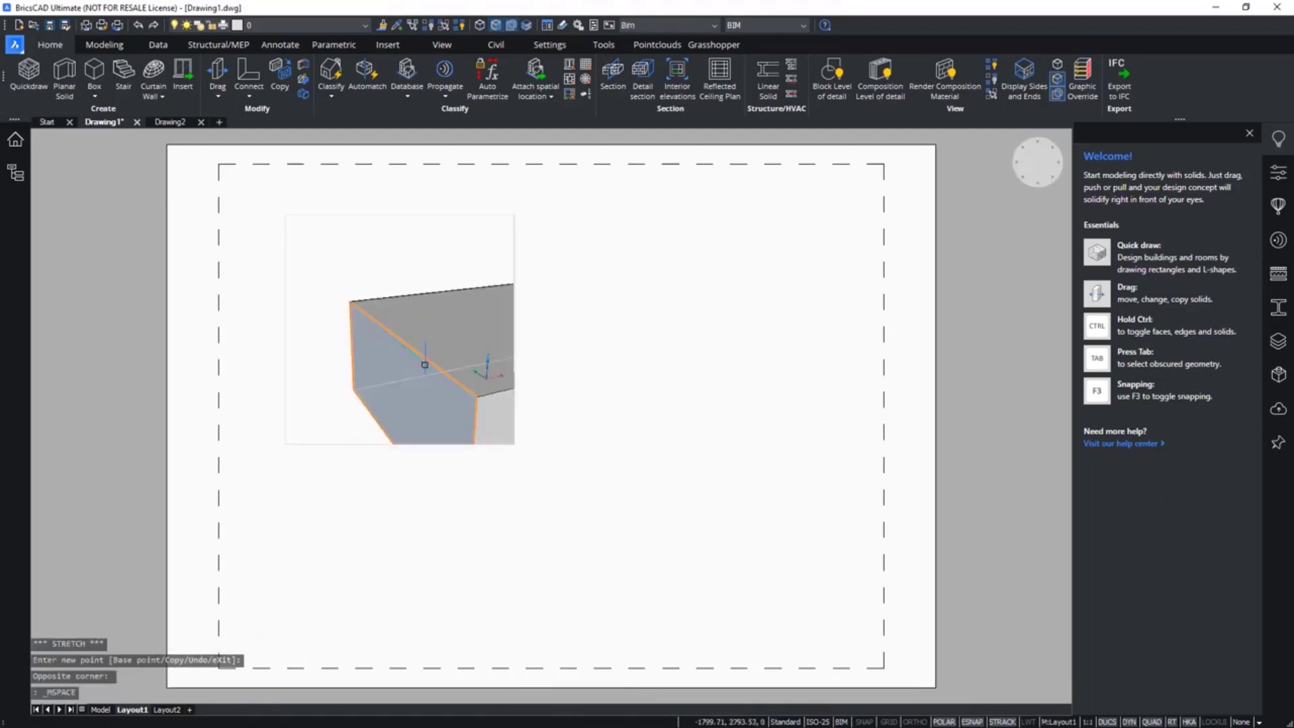
scroll(363, 370, "down", 5)
left_click(345, 422)
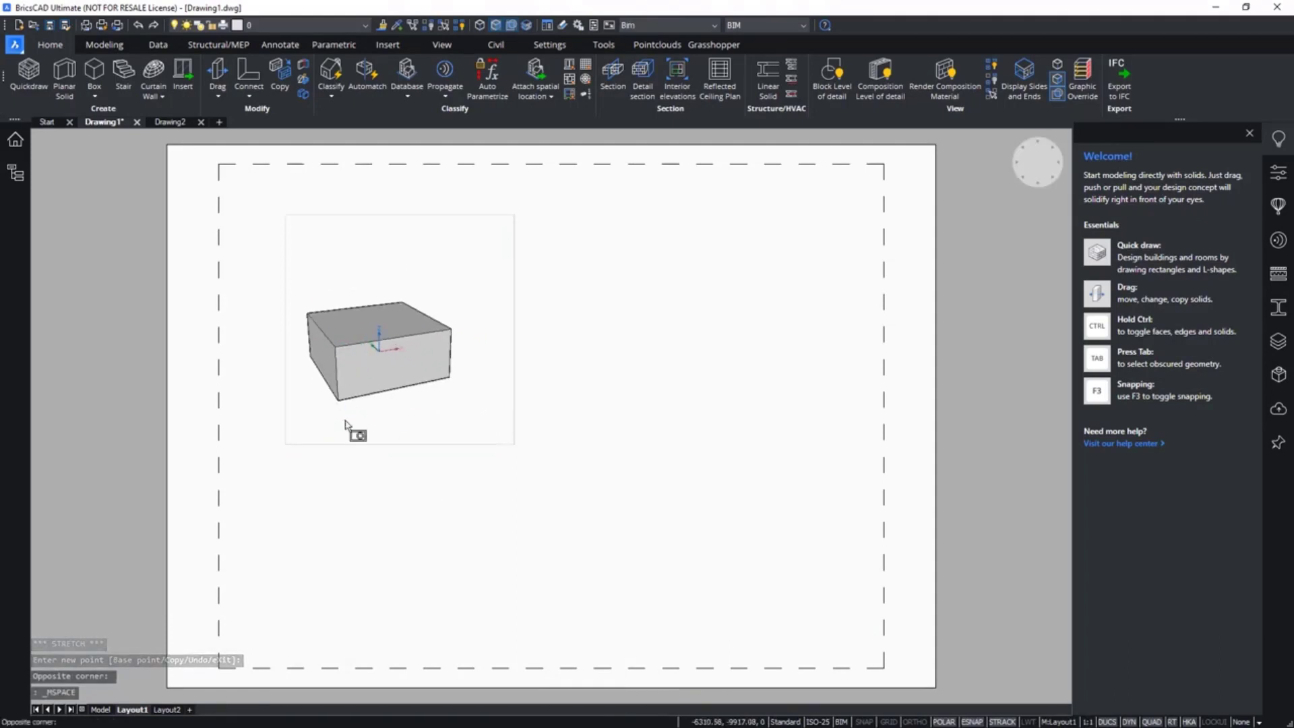
double_click(315, 460)
- Copy the viewport and paste the copy on the sheet directly to the right of the original
left_click(365, 465)
left_click(315, 436)
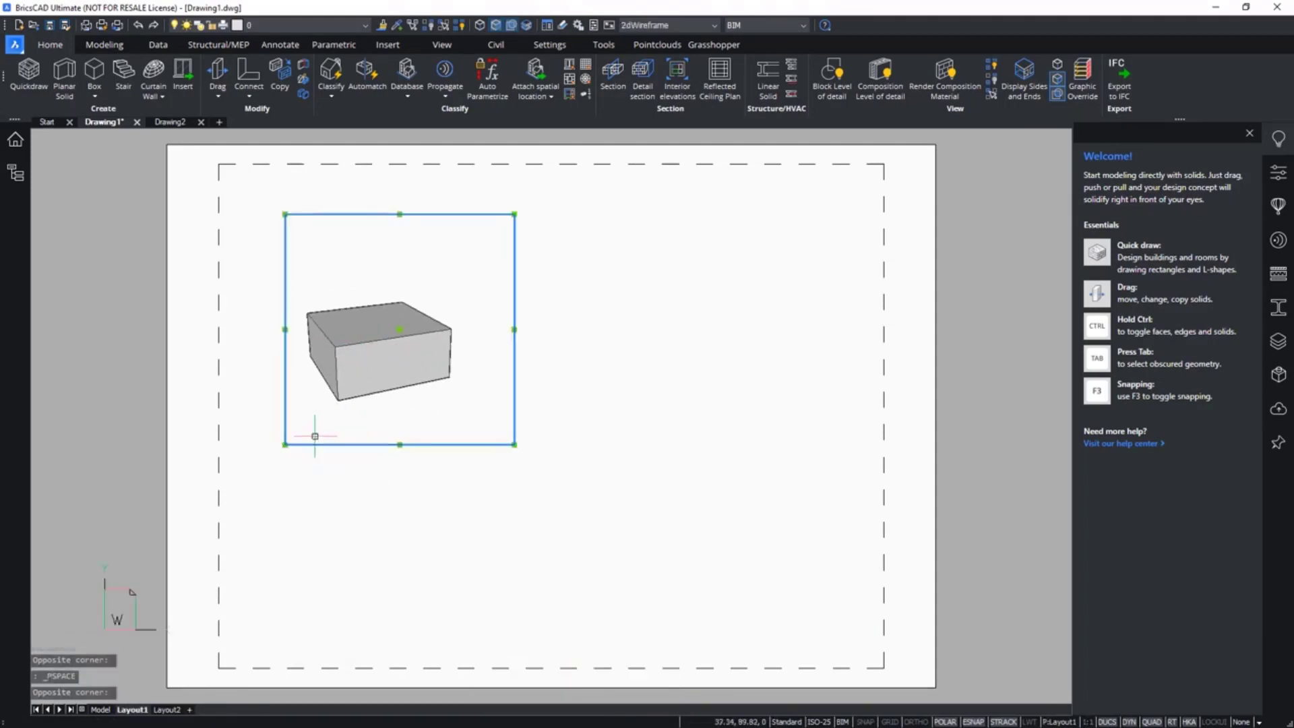
key("ctrl+c")
key("ctrl+v")
double_click(650, 392)
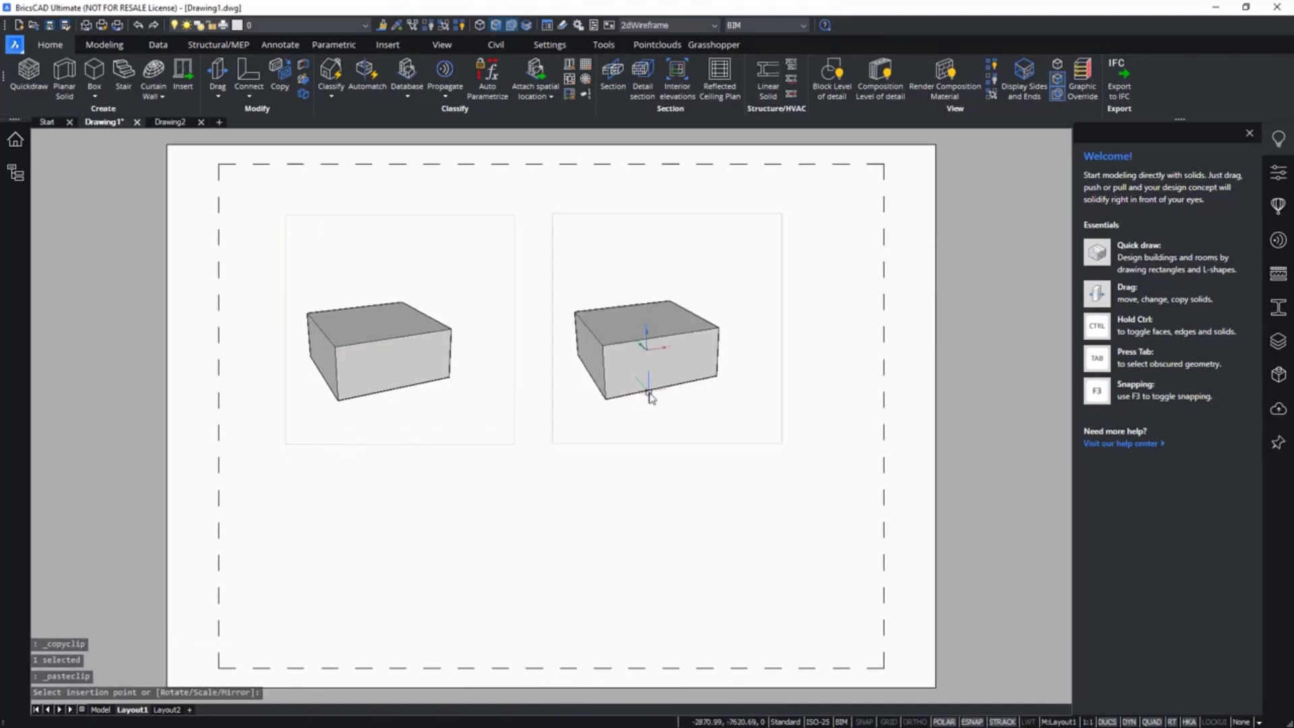
- Push/pull the box slightly taller through the copied viewport and orbit that view to show the box from another side
left_click(661, 404)
left_click(629, 411)
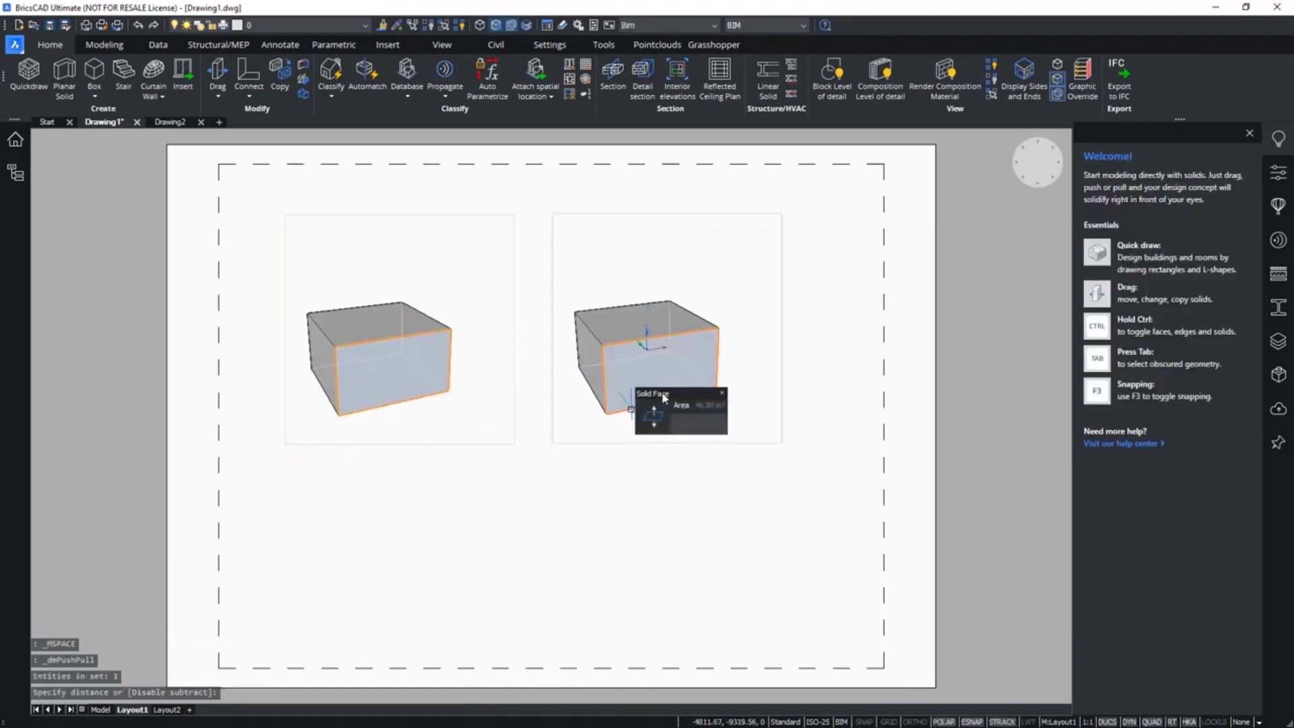
mouse_move(661, 396)
middle_mouse_down("shift")
mouse_move(597, 402)
mouse_move(657, 392)
middle_mouse_up("shift")
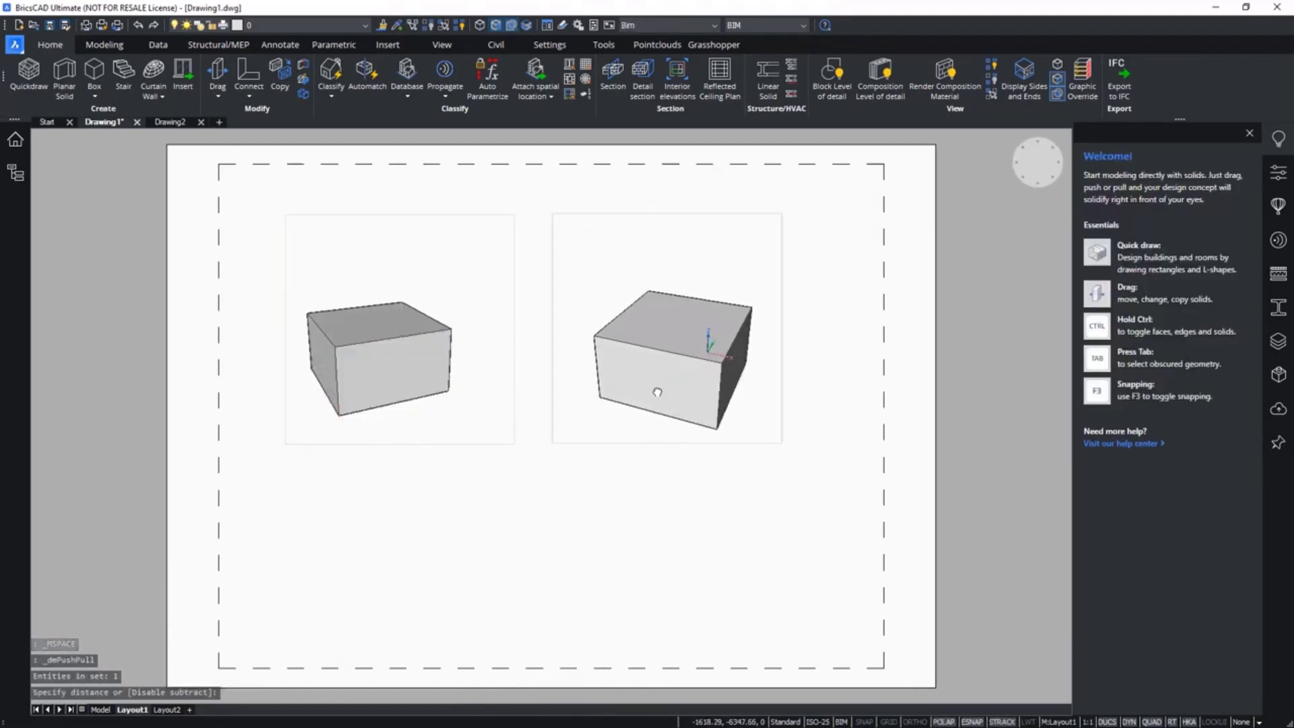
double_click(658, 509)
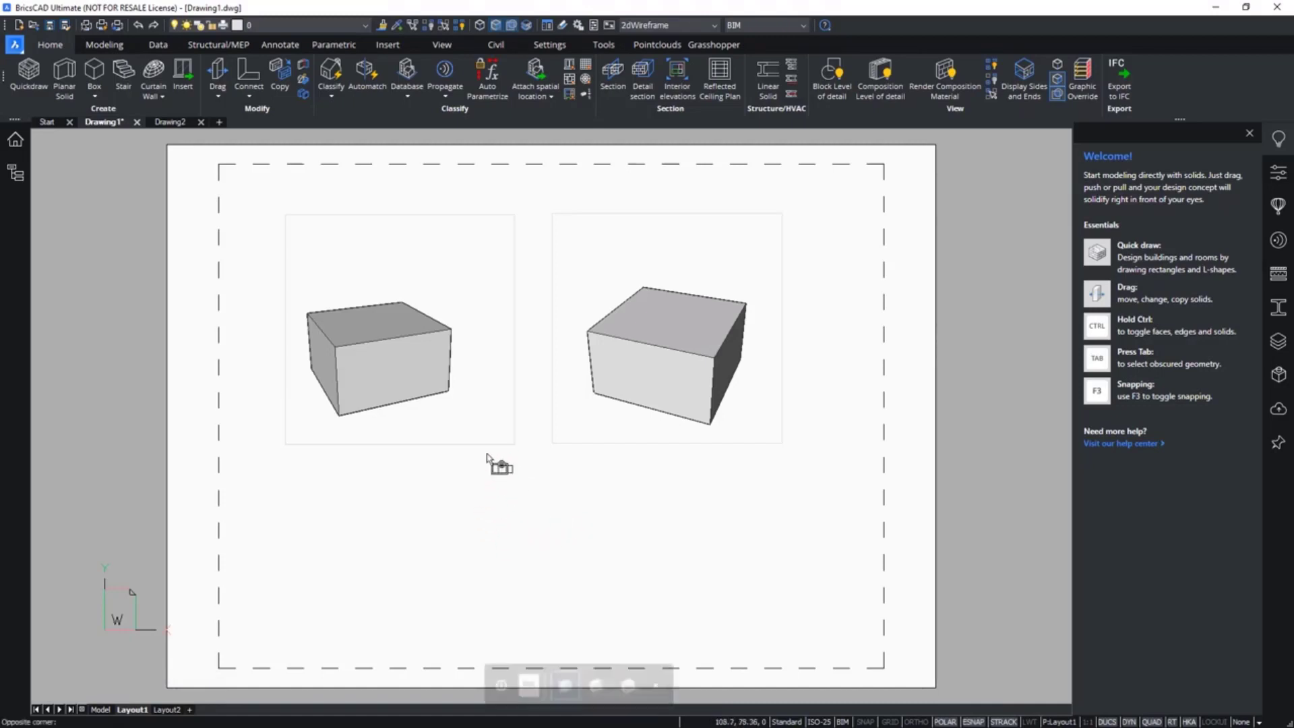
- Set the original viewport's standard scale to 1:100 and clear the selection
left_click(512, 473)
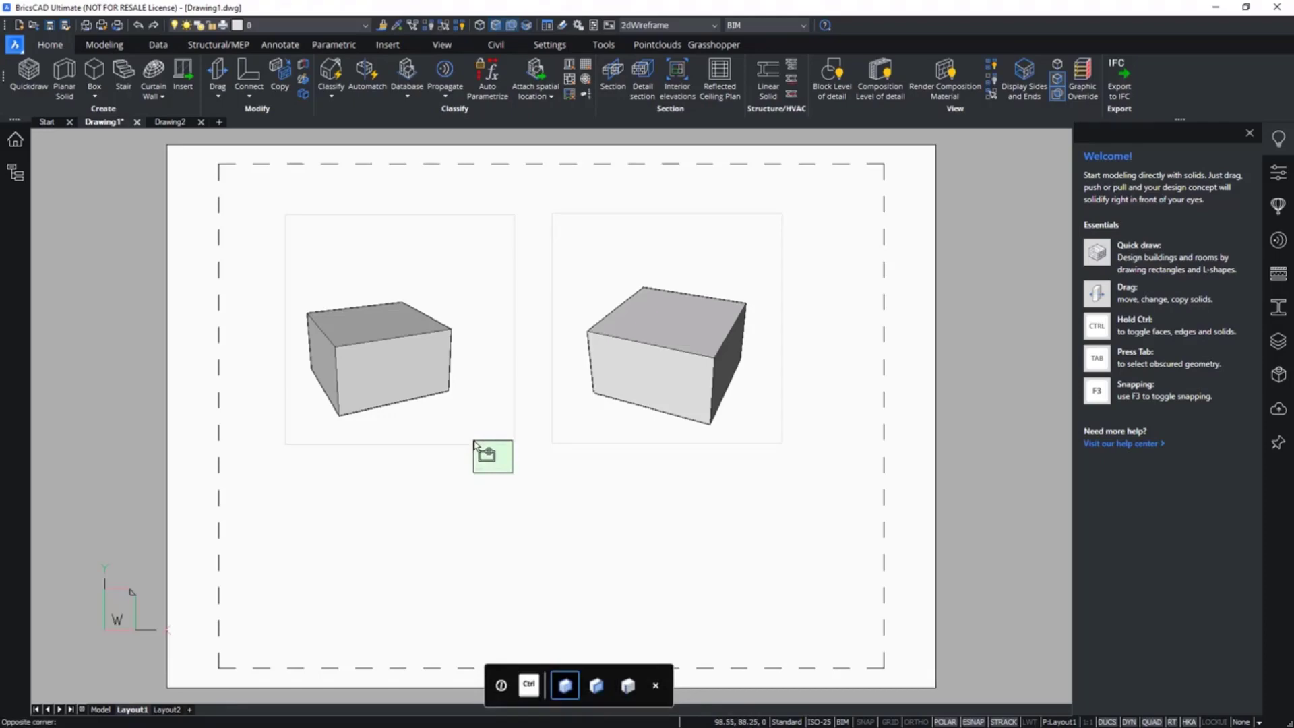
left_click(474, 441)
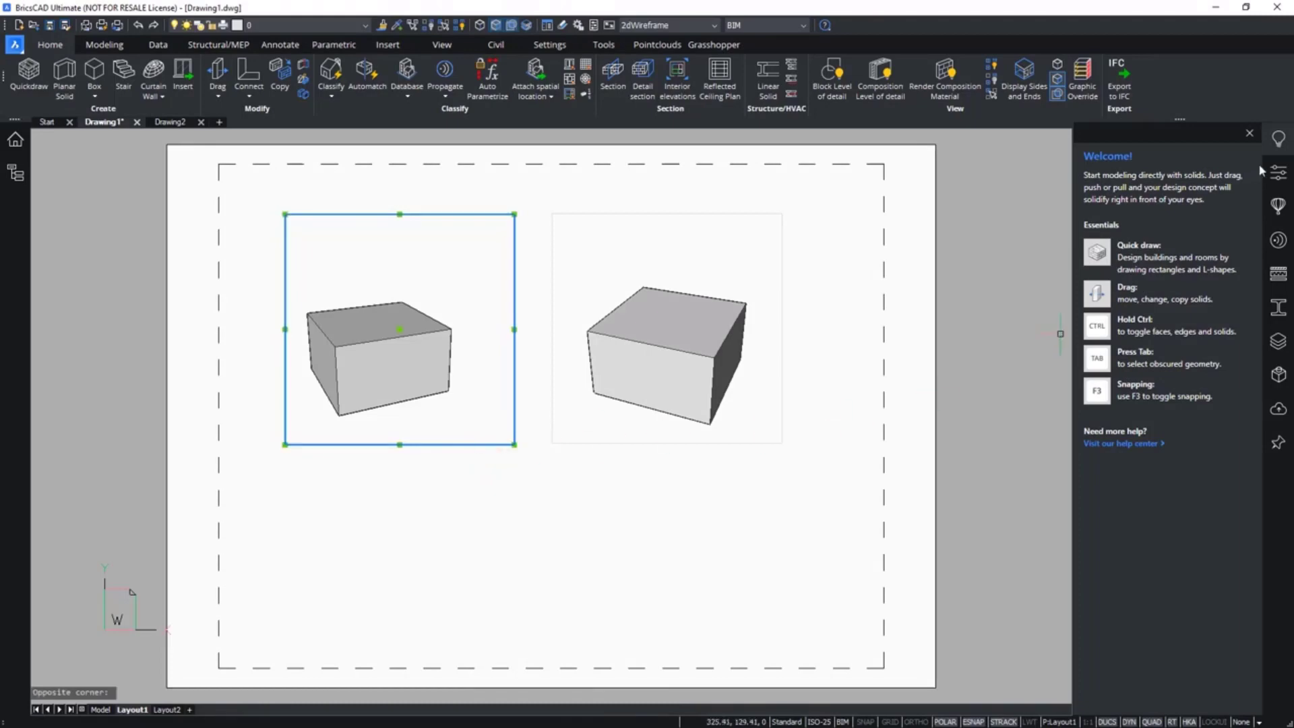
left_click(1278, 181)
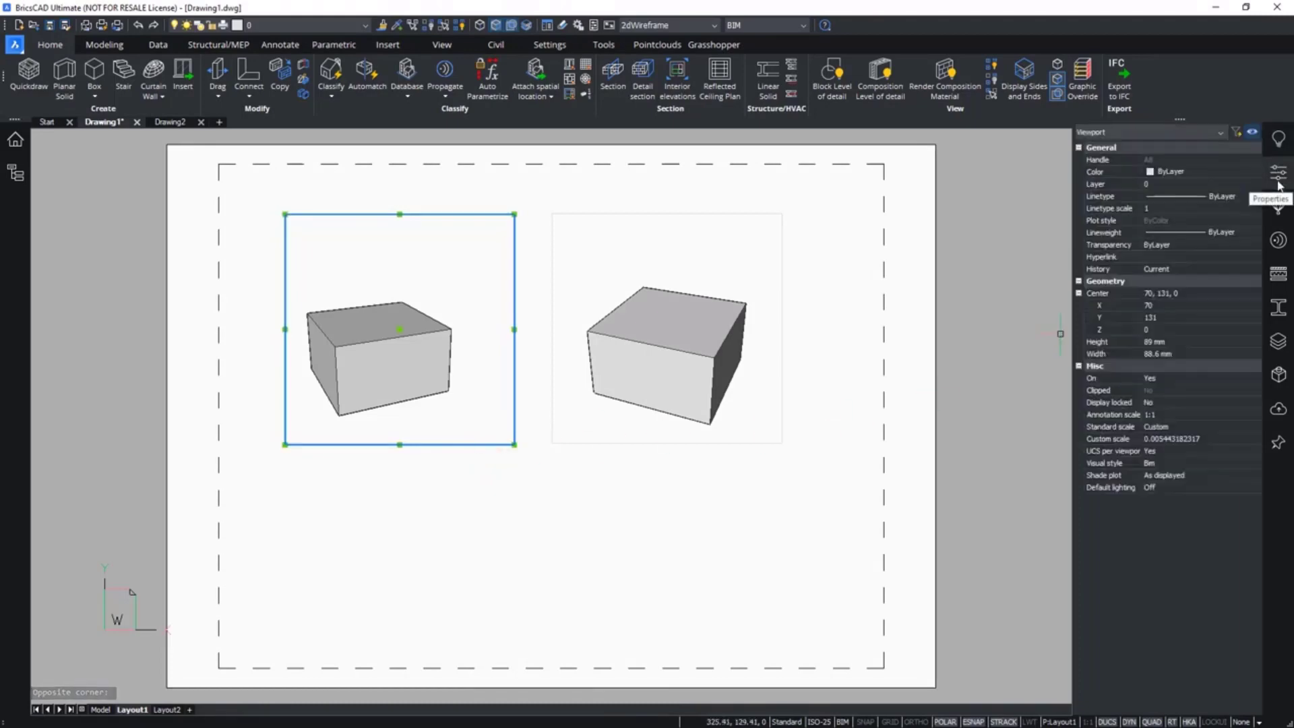
left_click(1180, 440)
left_click(1211, 428)
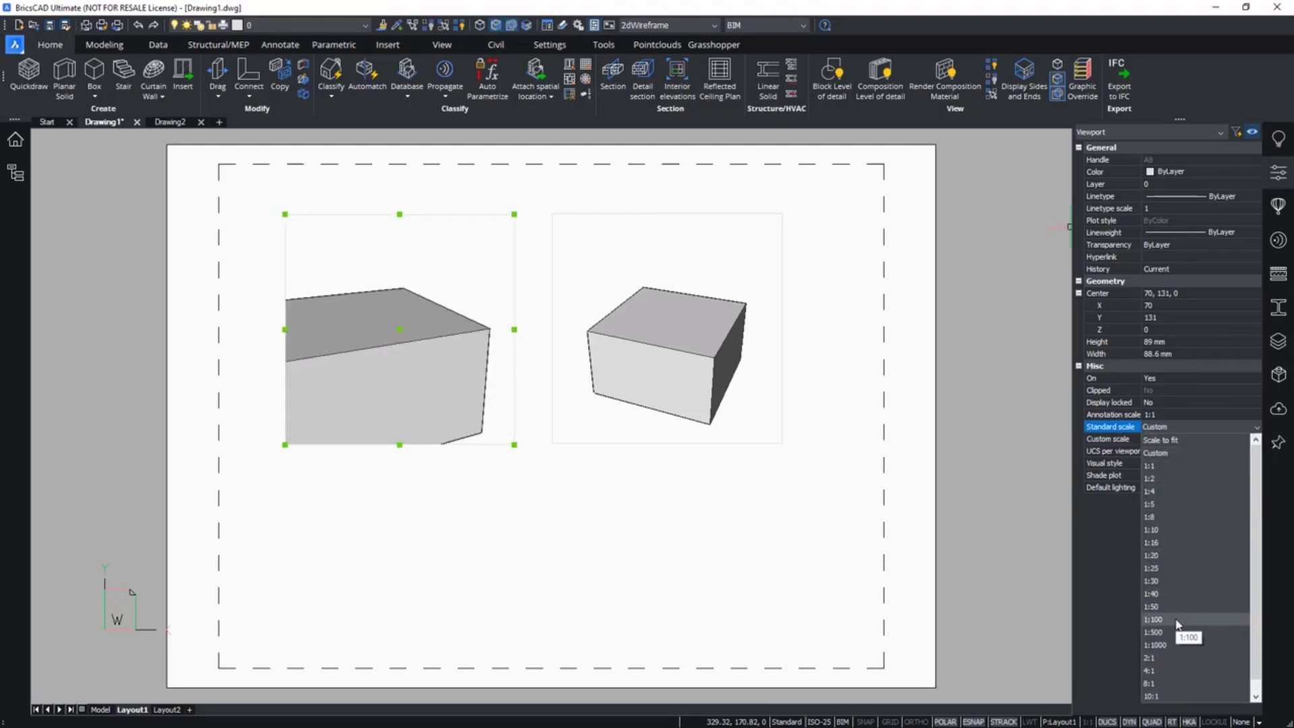
left_click(1178, 619)
left_click(975, 503)
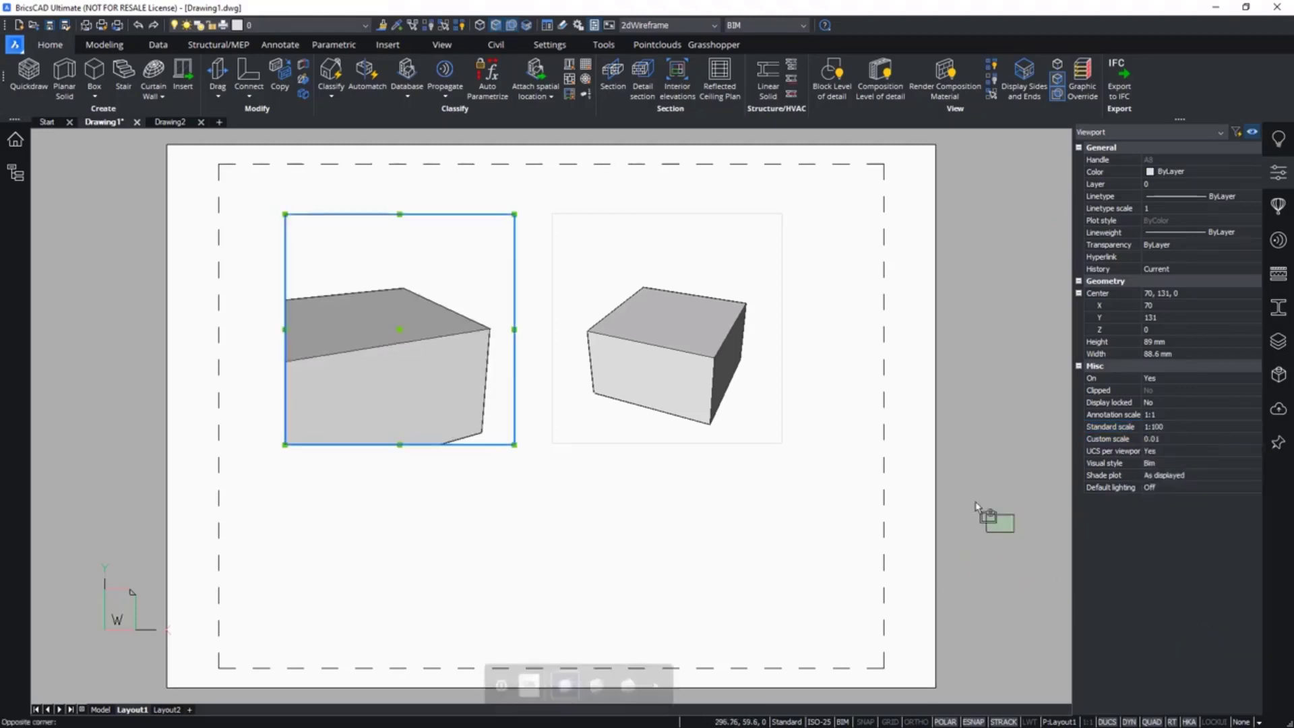
left_click(975, 503)
key("Escape")
left_click(588, 539)
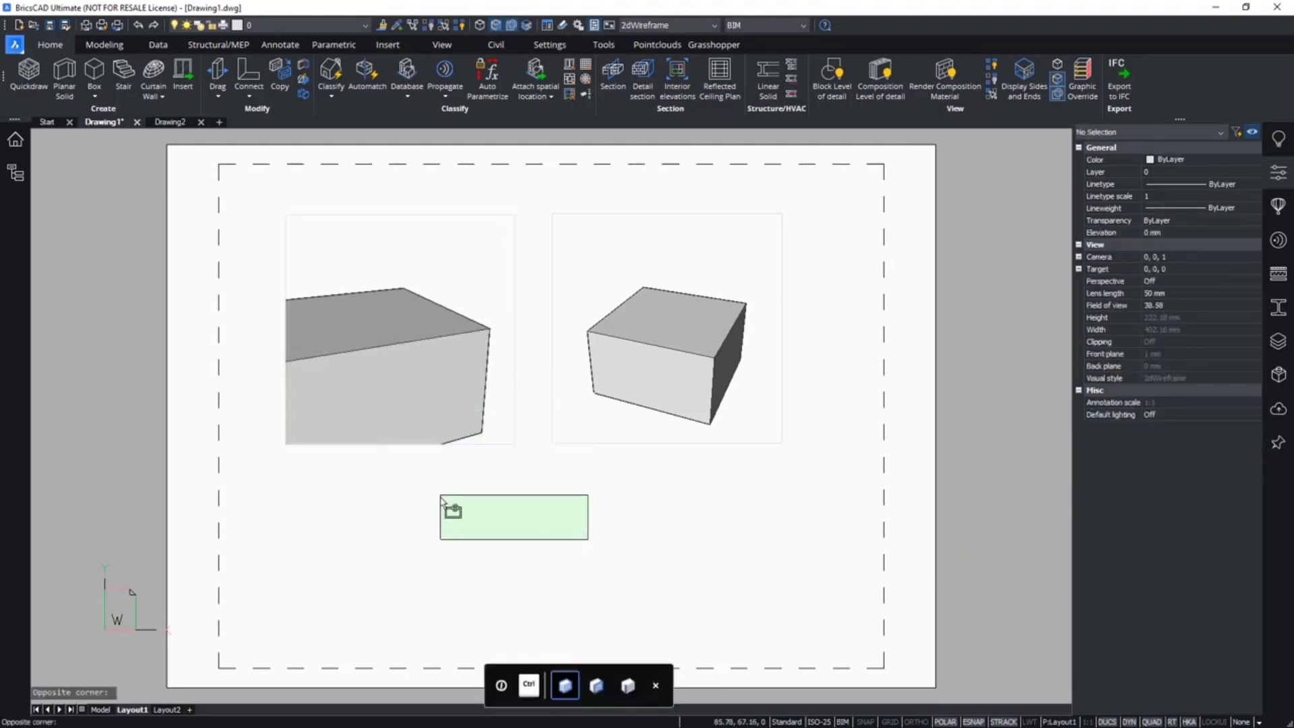
left_click(440, 495)
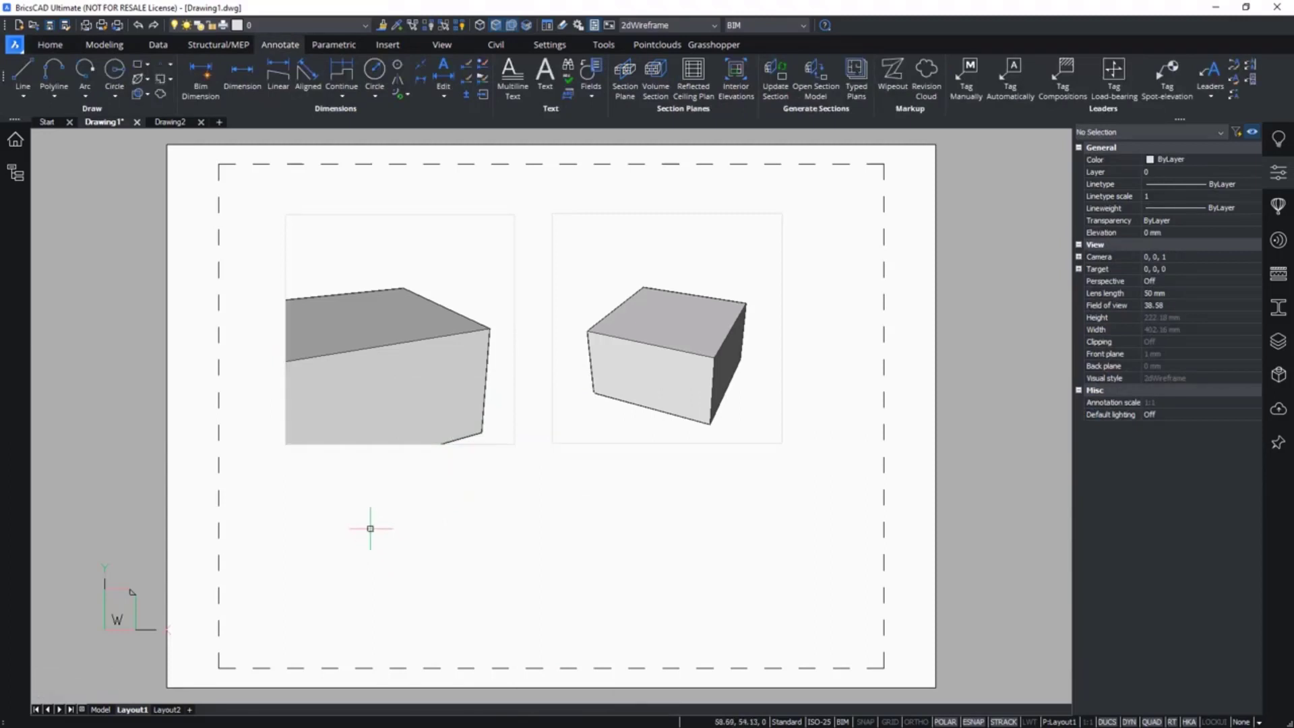
- Change Layout1's paper size to ISO A3 (420.00 x 297.00 MM) in the print settings and apply it without printing
left_click(15, 46)
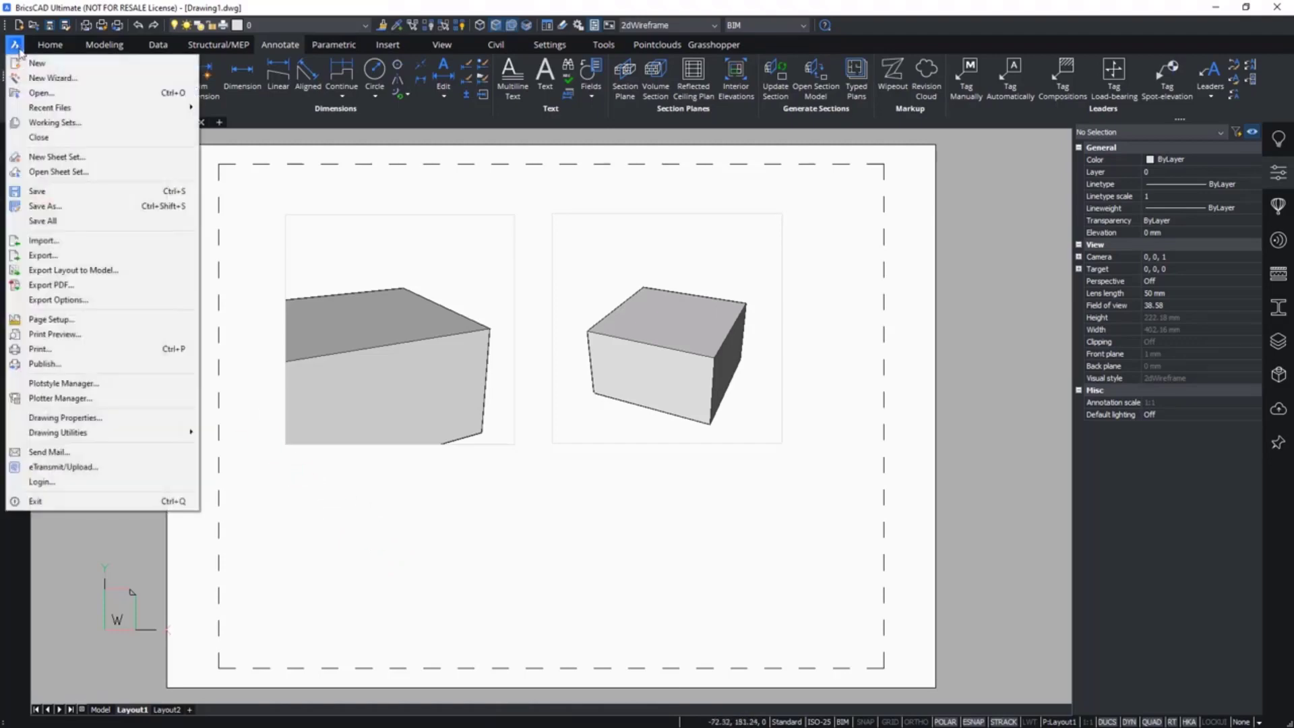
left_click(57, 354)
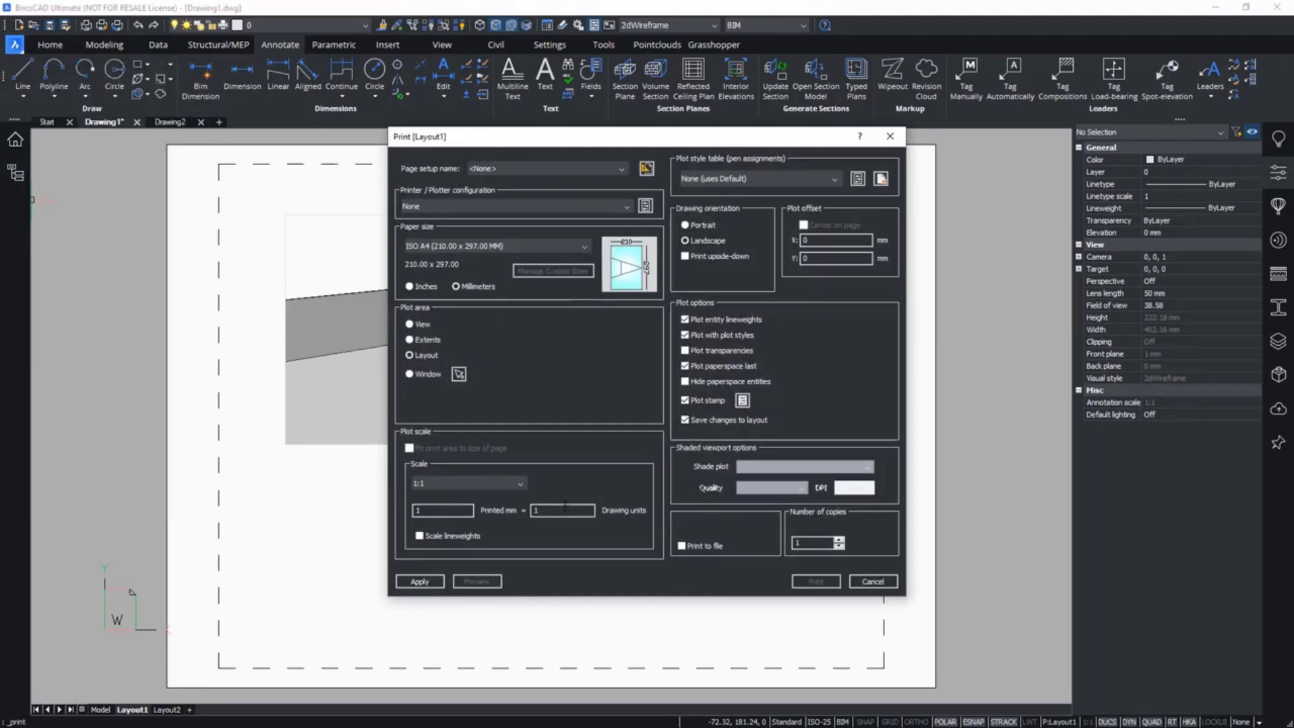
left_click(451, 247)
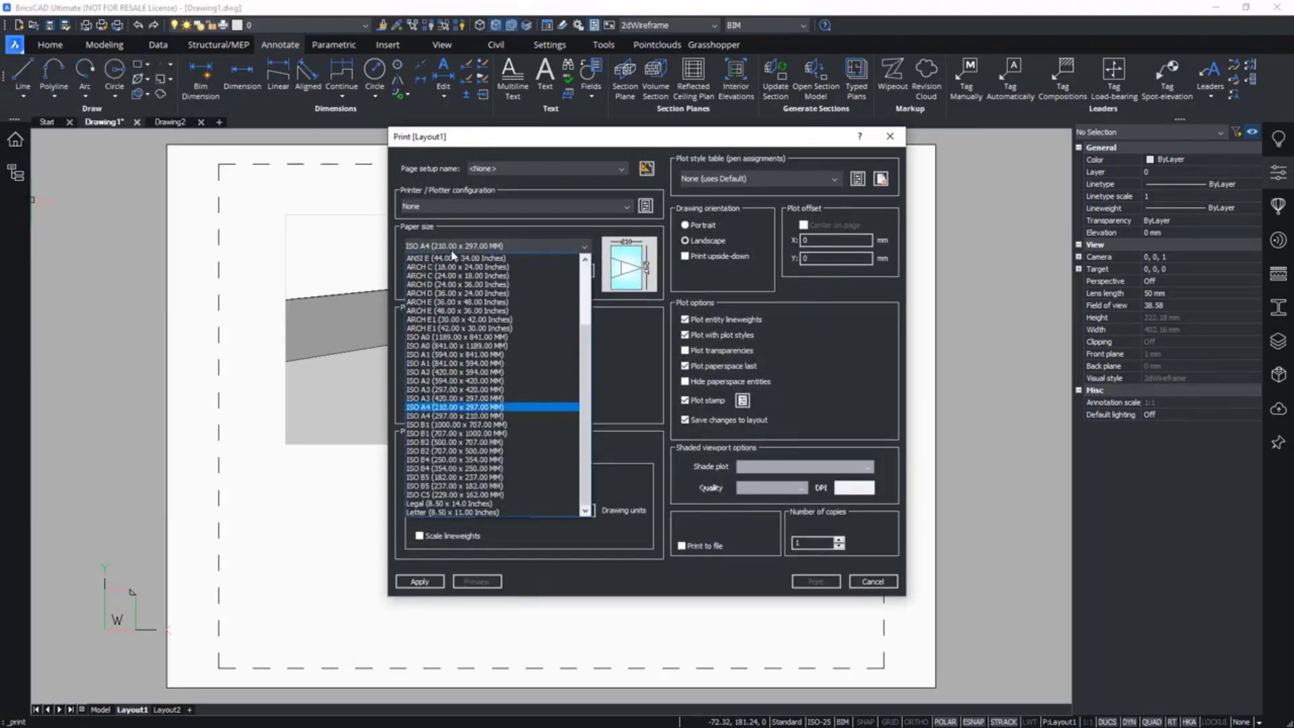
left_click(449, 398)
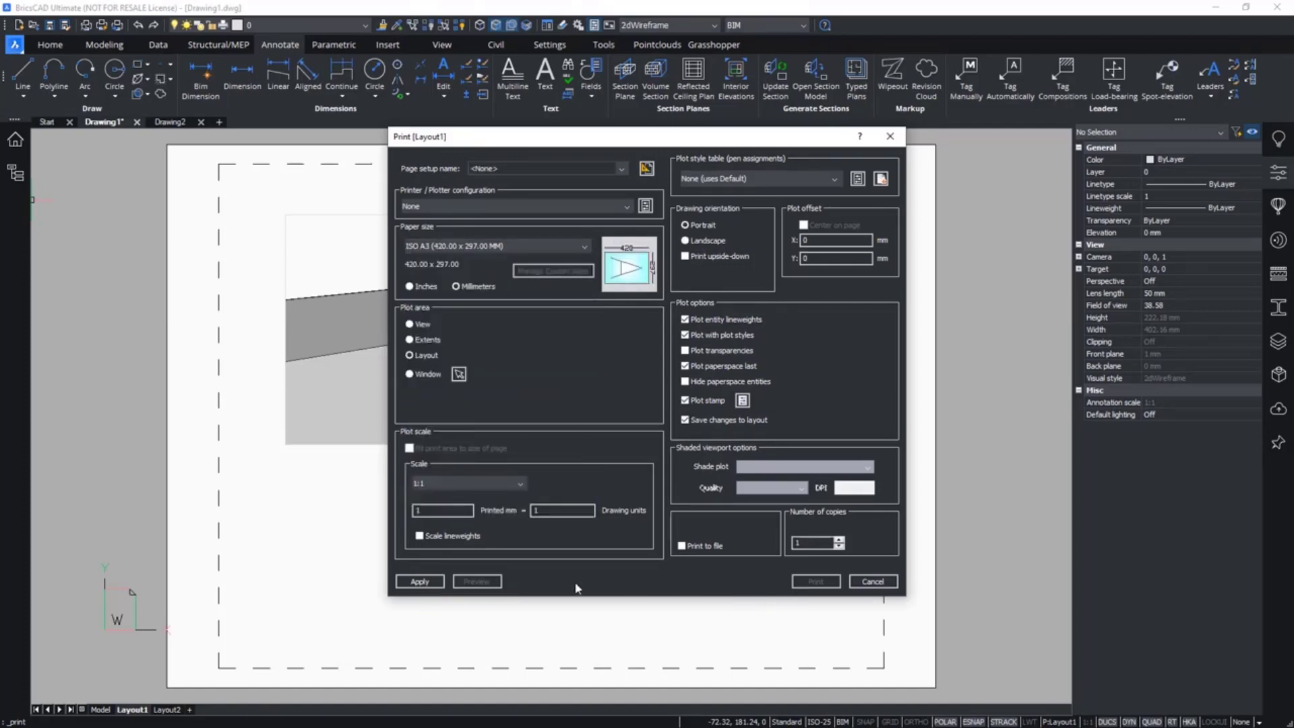
left_click(419, 581)
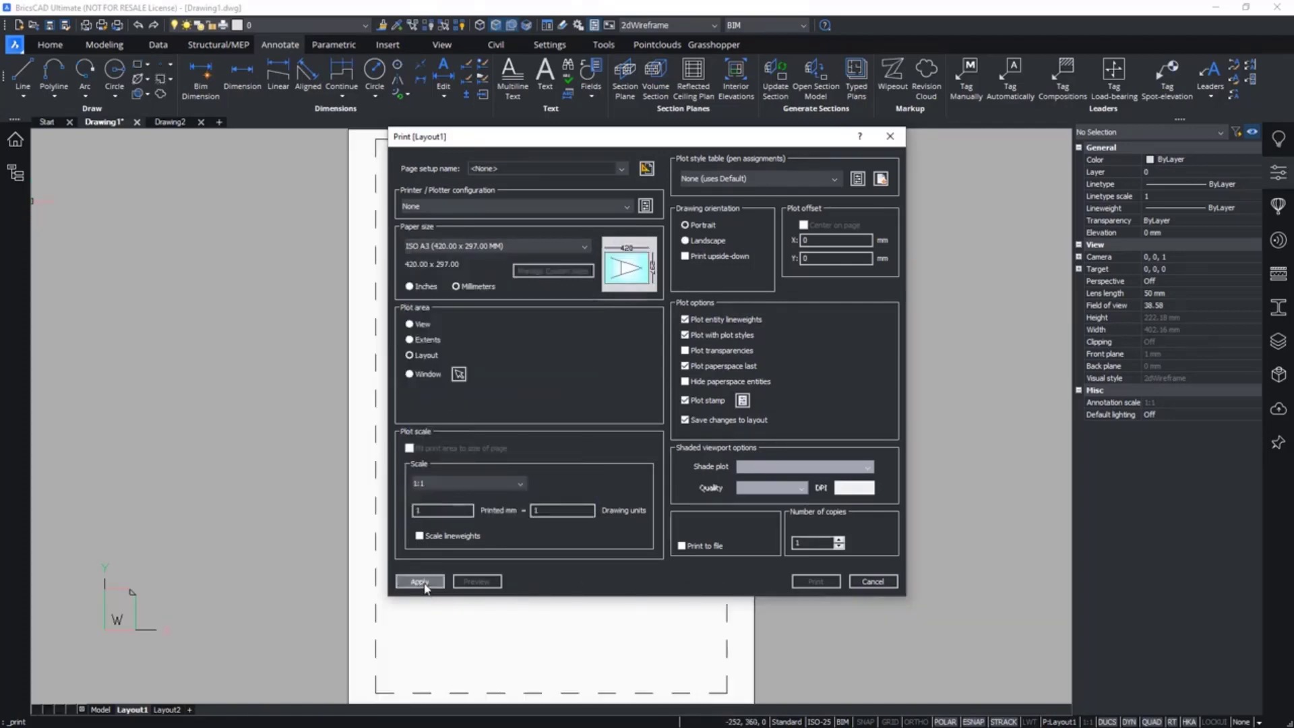
left_click(853, 582)
scroll(674, 560, "down", 3)
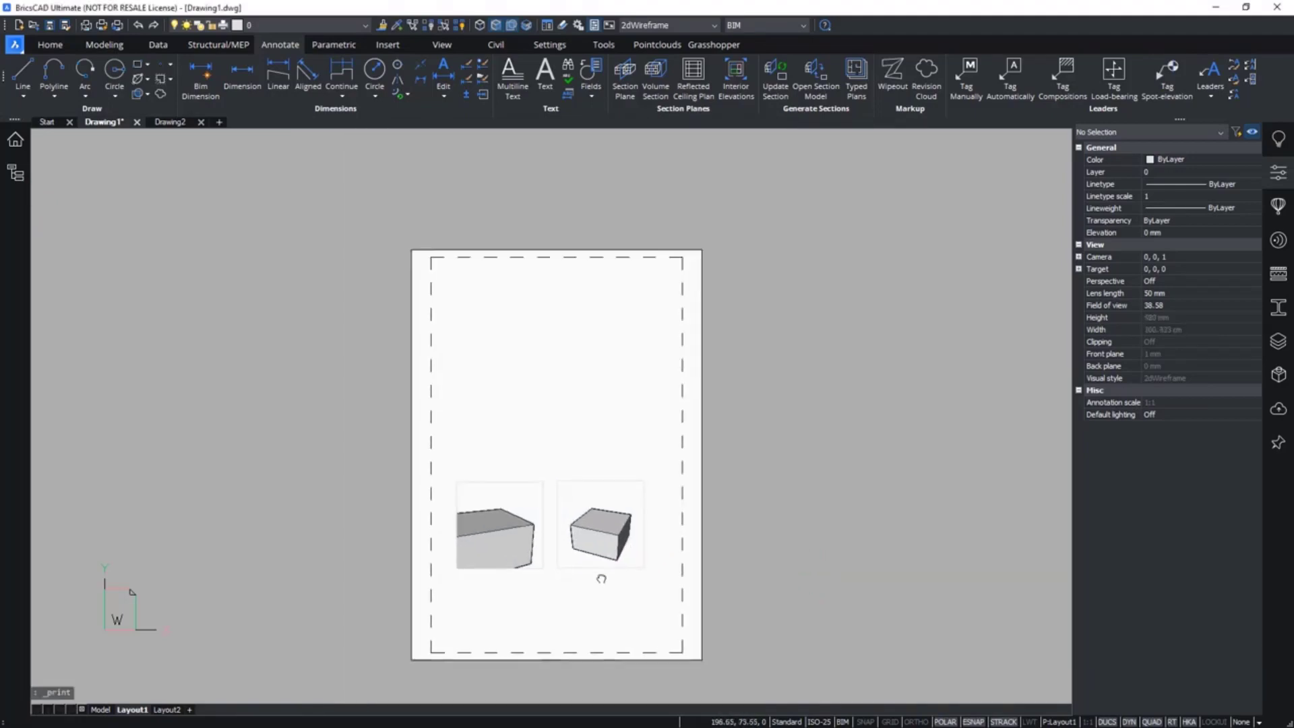
middle_click_drag(601, 578, 573, 570)
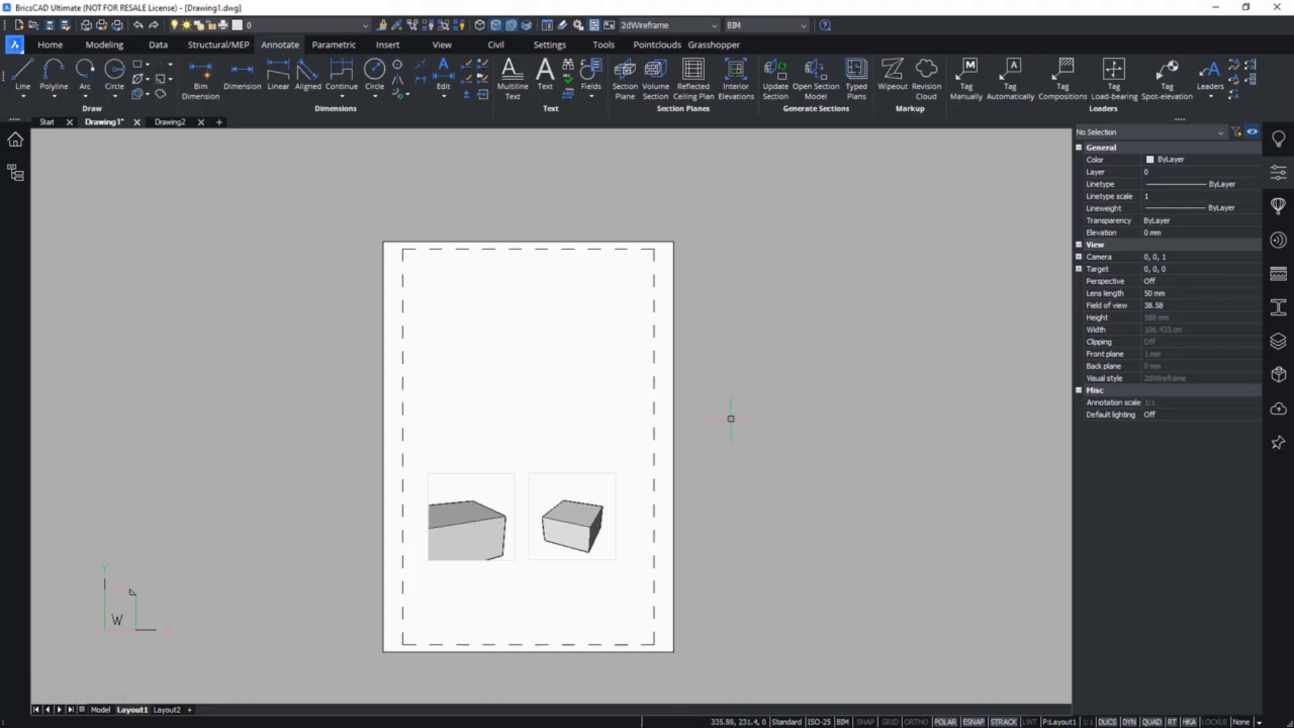
- Show the BIM Project Browser and hide it again
left_click(14, 144)
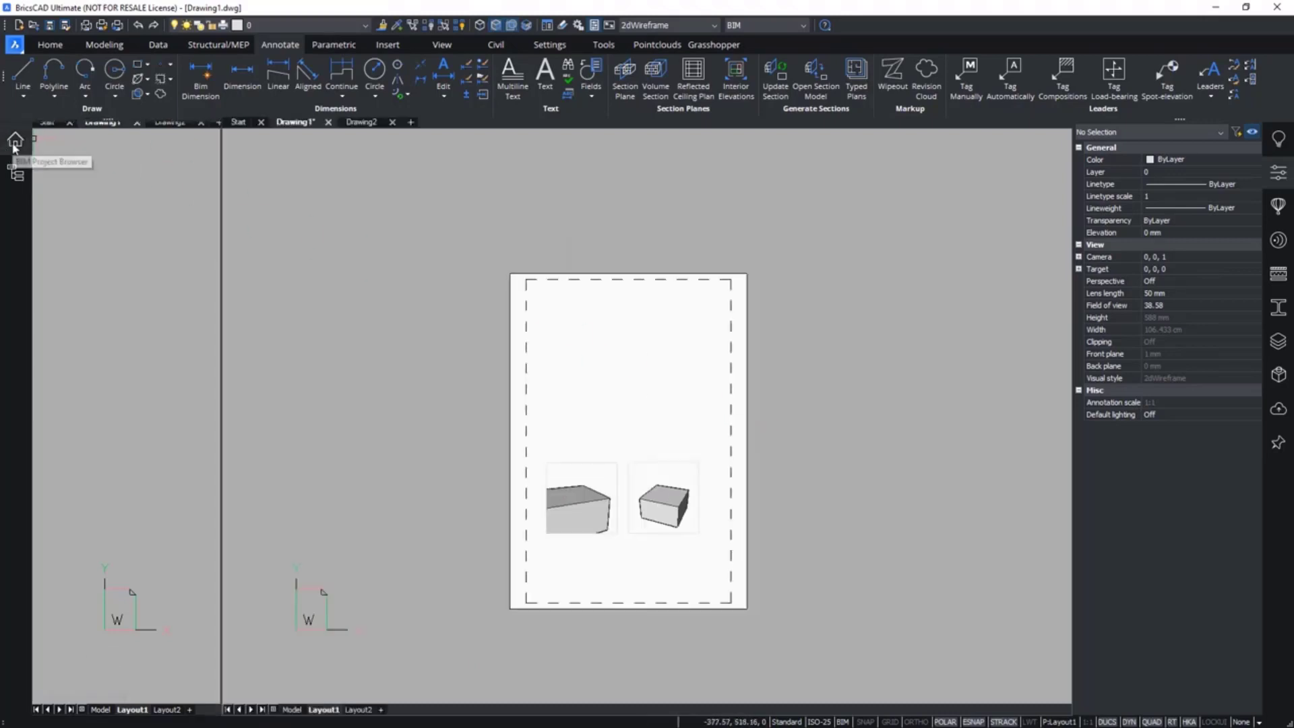
left_click(14, 141)
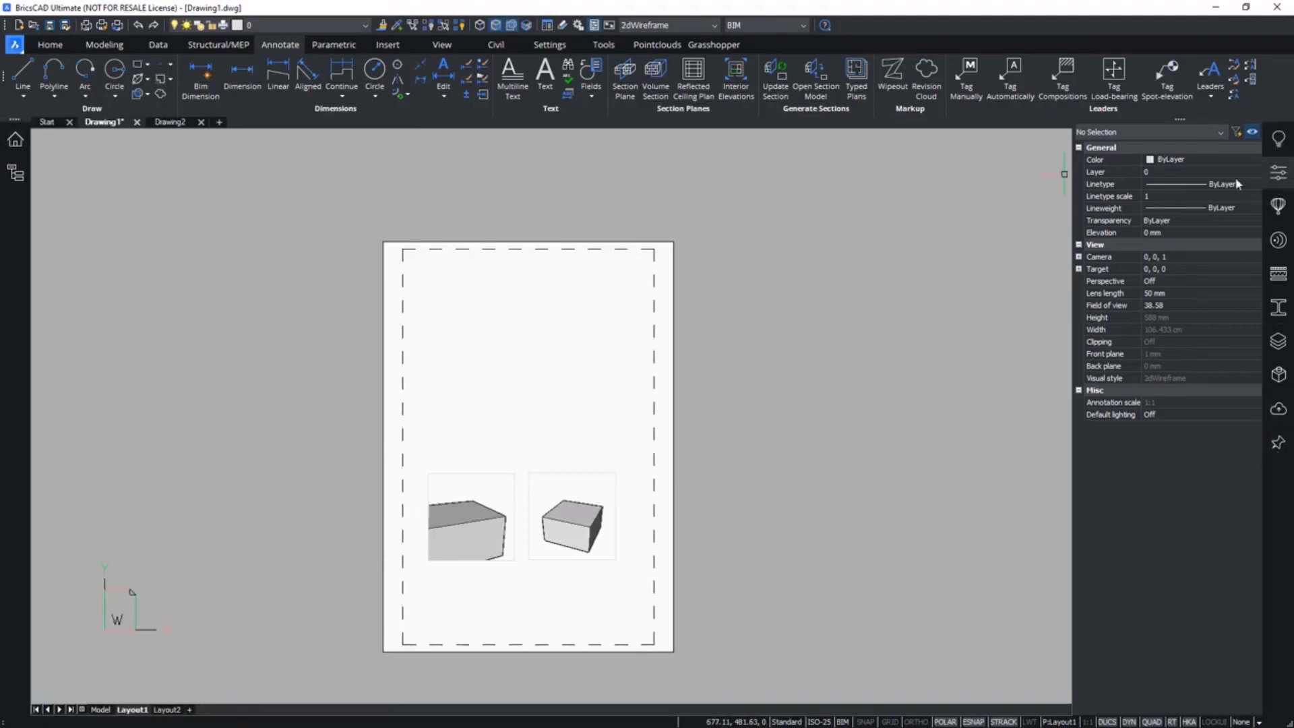
- Set the panel stacking to the dockable stack with tabs
right_click(1267, 85)
mouse_move(1265, 95)
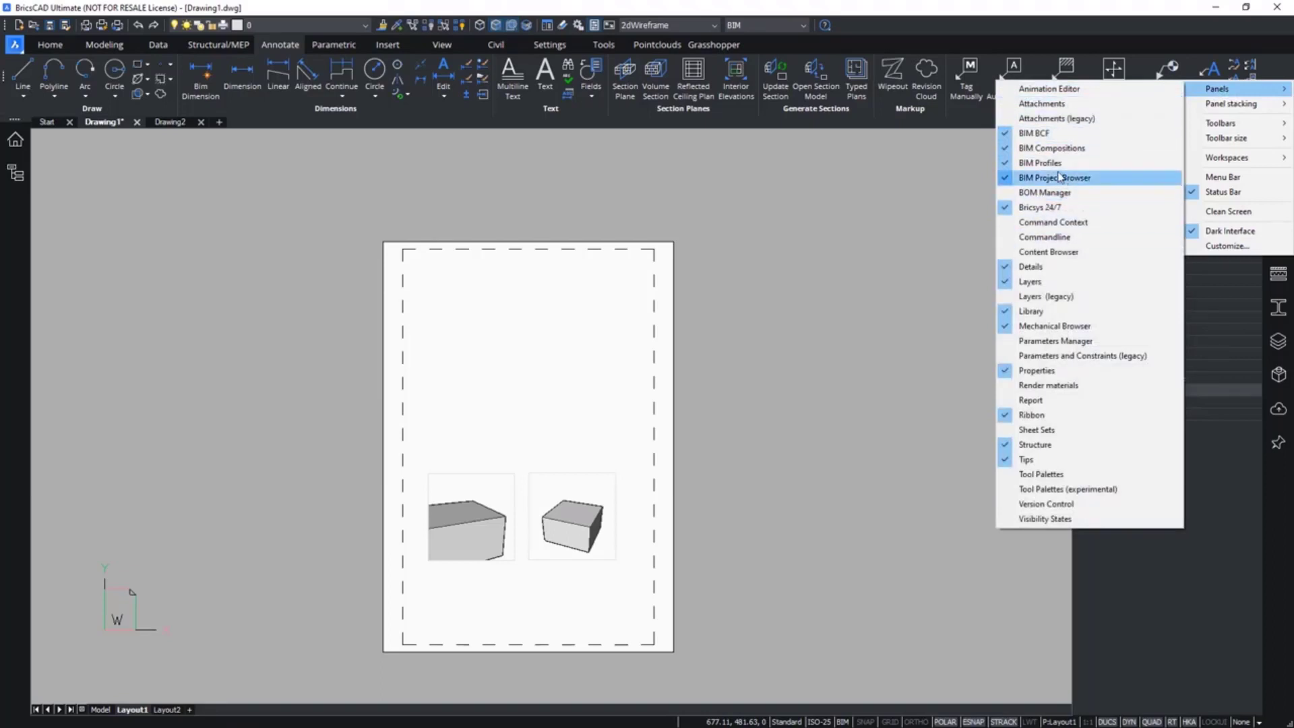
mouse_move(1220, 104)
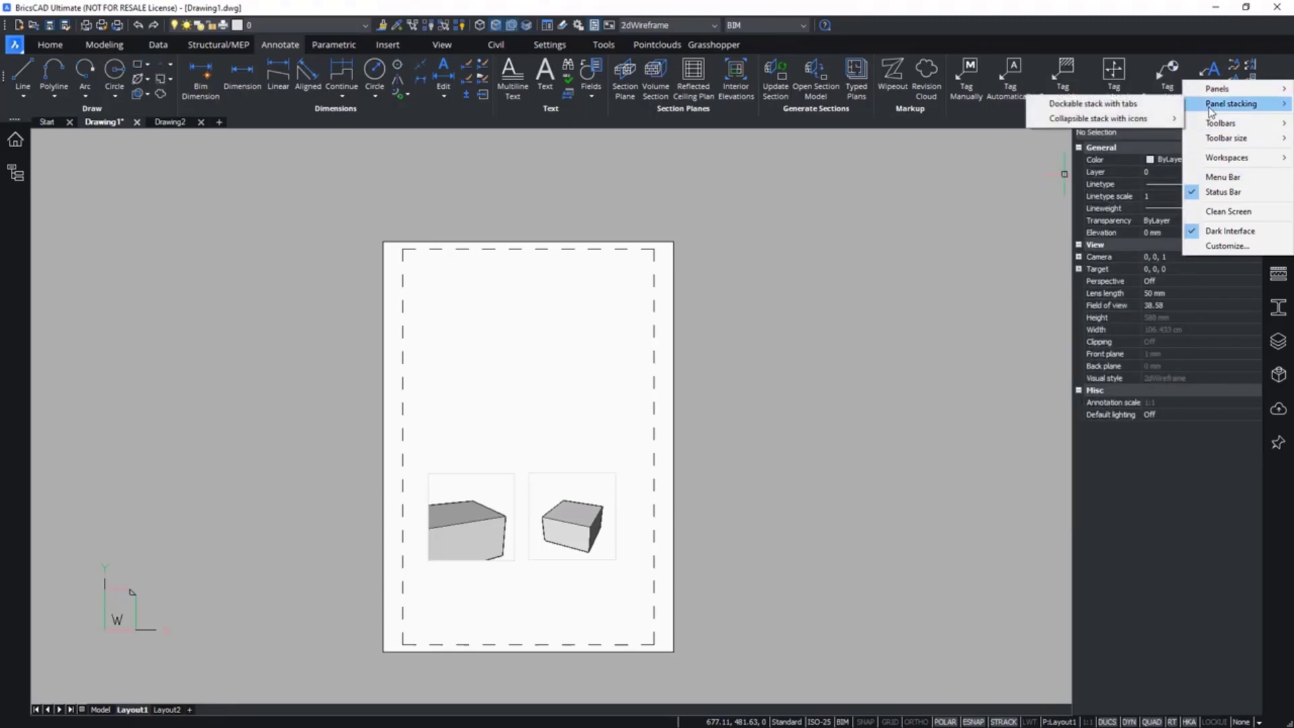
left_click(1093, 104)
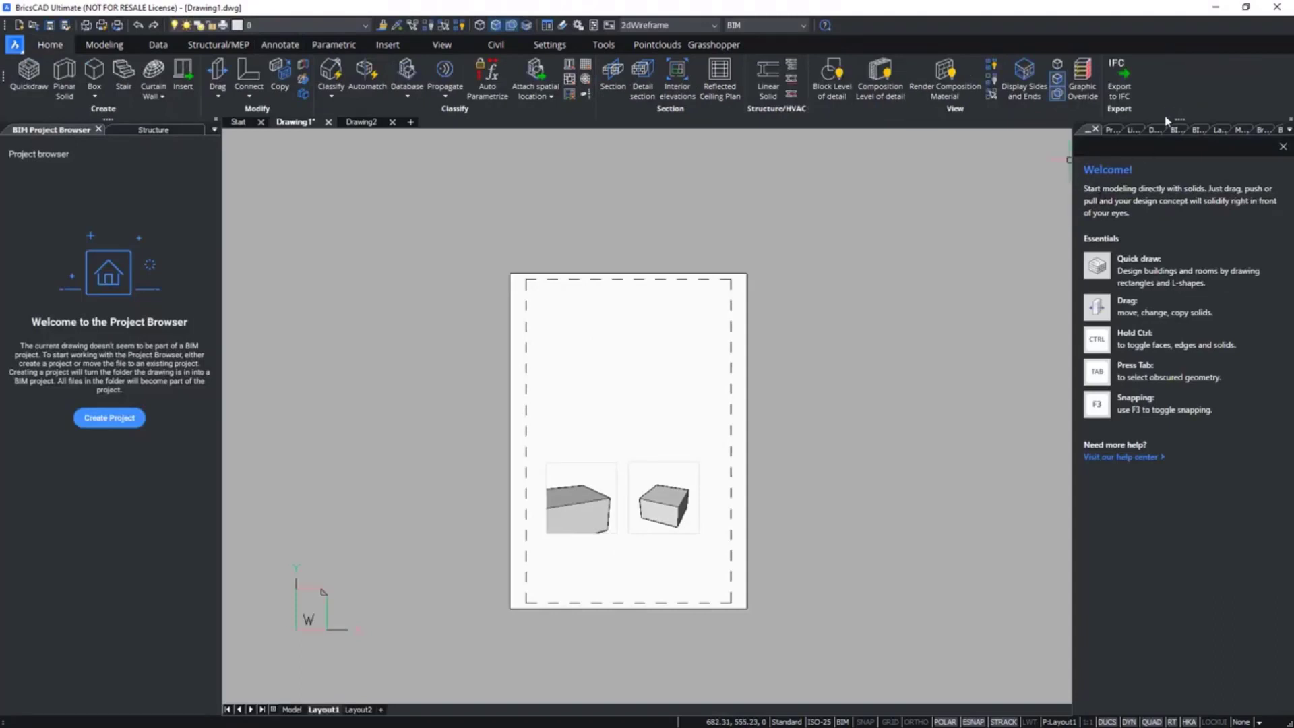
- Set the panel stacking to the collapsible stack with icons that expands over the drawing area
right_click(1183, 58)
mouse_move(1231, 83)
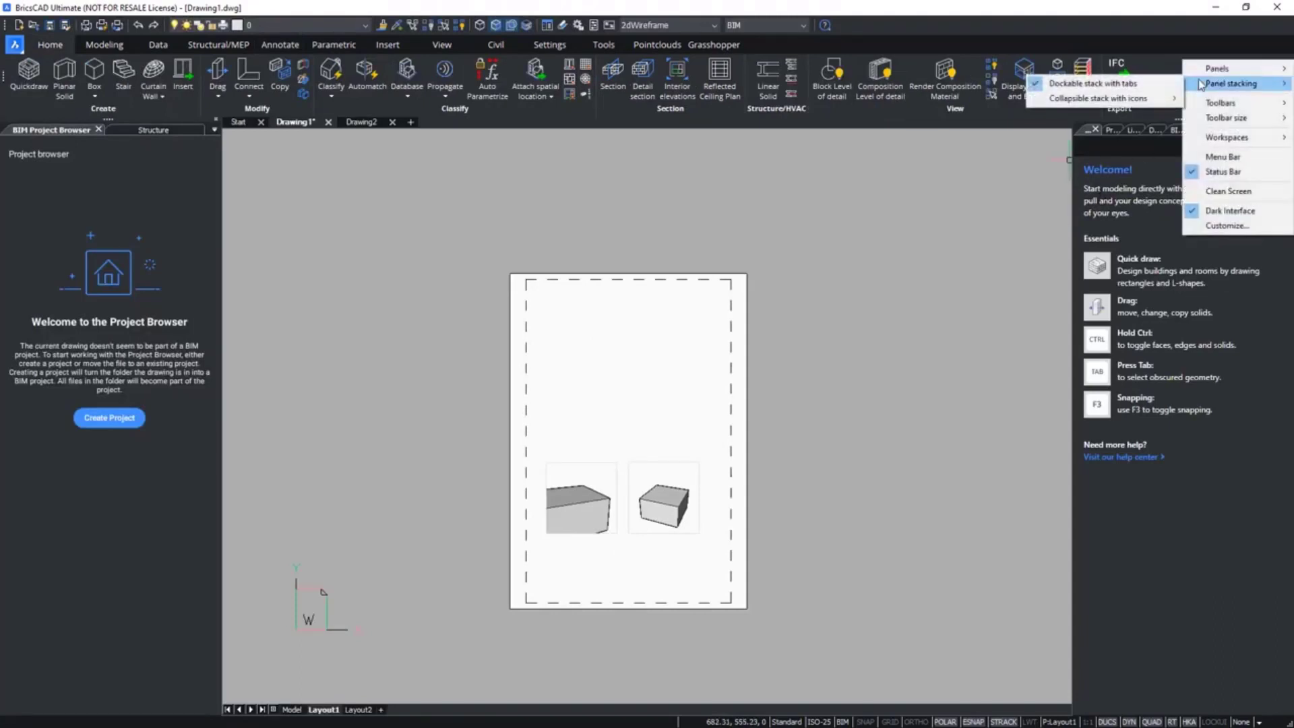
mouse_move(1160, 100)
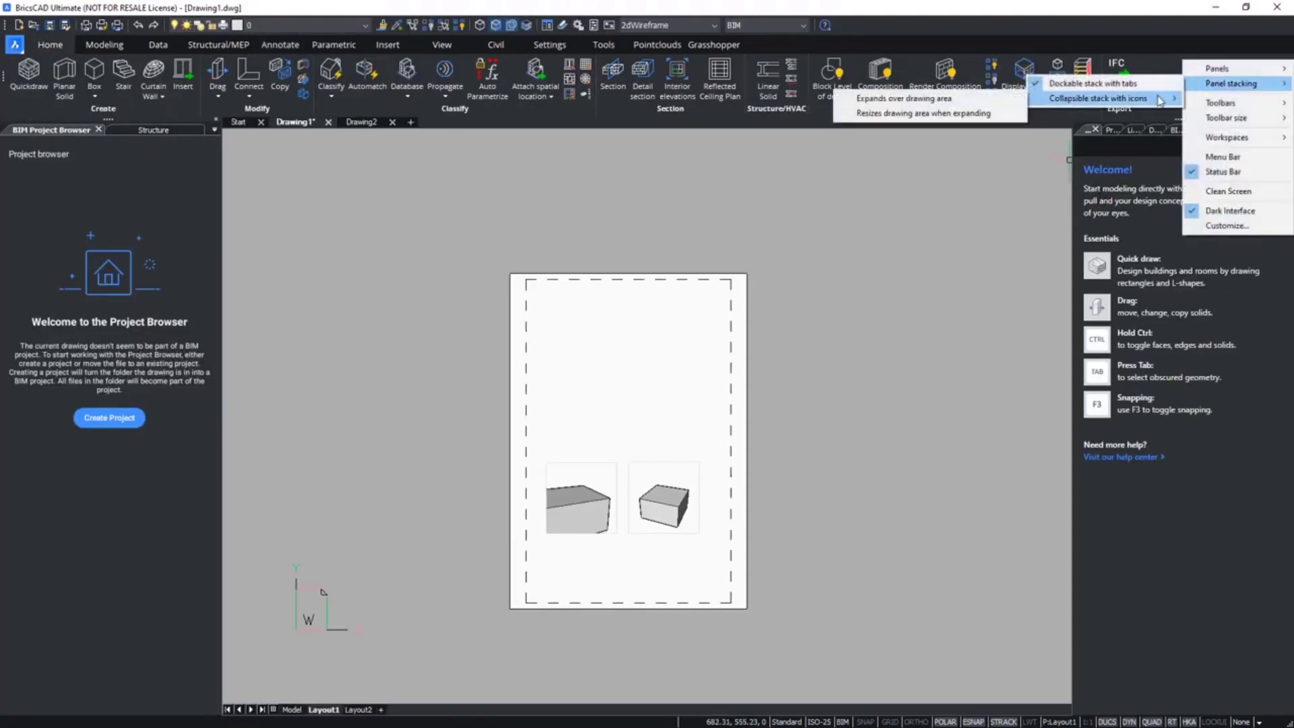
left_click(954, 103)
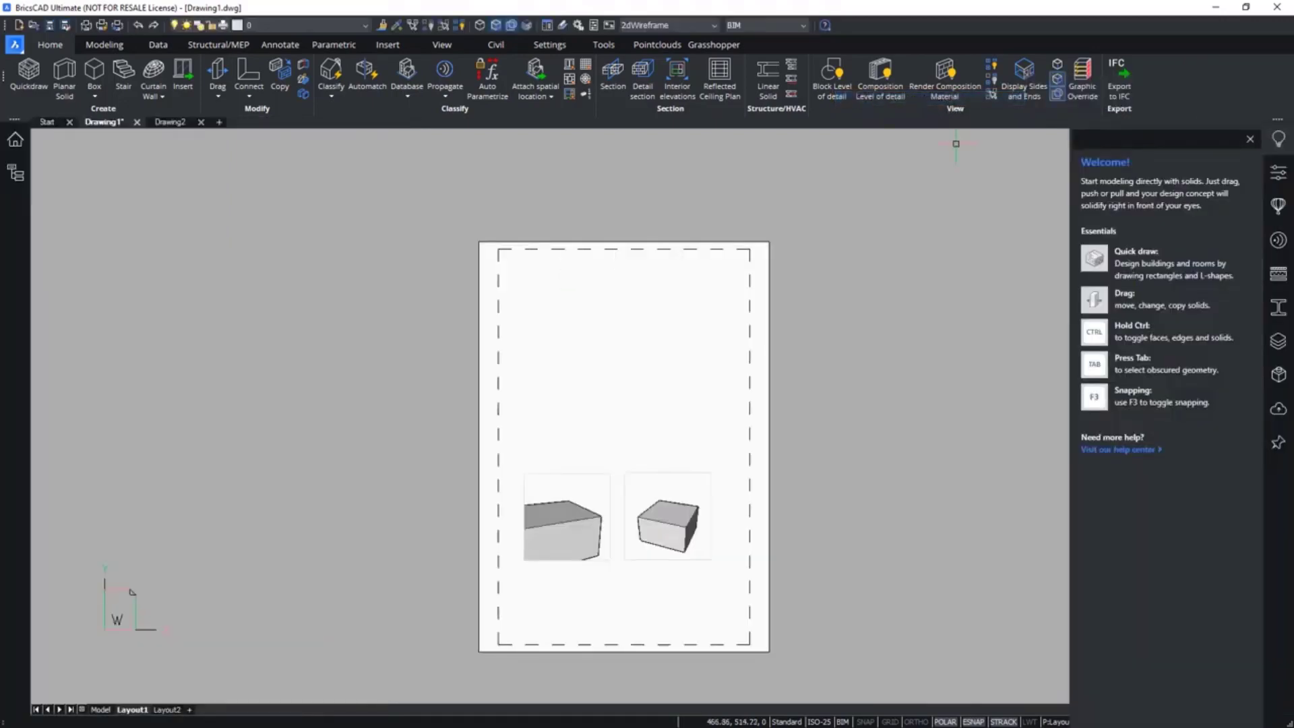
- Return to model space and pan the box until it lies partly beneath the expanded Tips panel
left_click(101, 709)
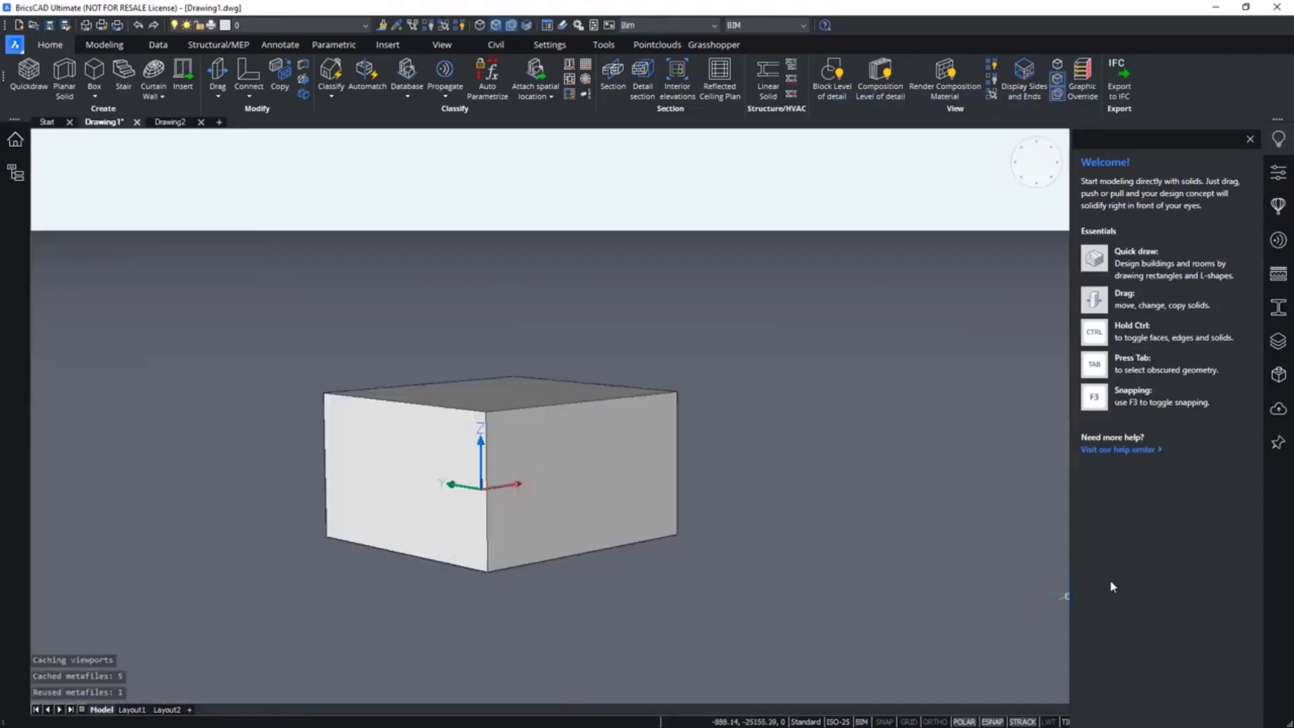
right_click(1192, 82)
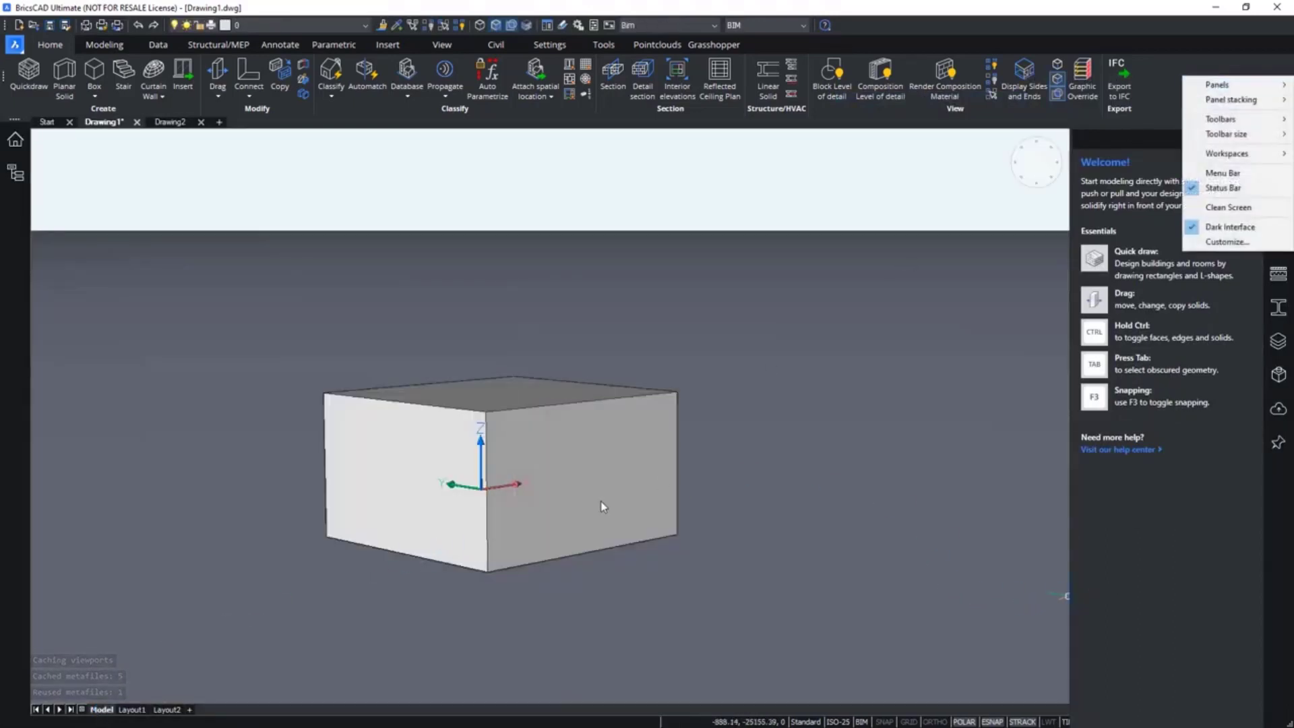
left_click(682, 605)
left_click(566, 615)
middle_click_drag(554, 494, 988, 447)
left_click(545, 597)
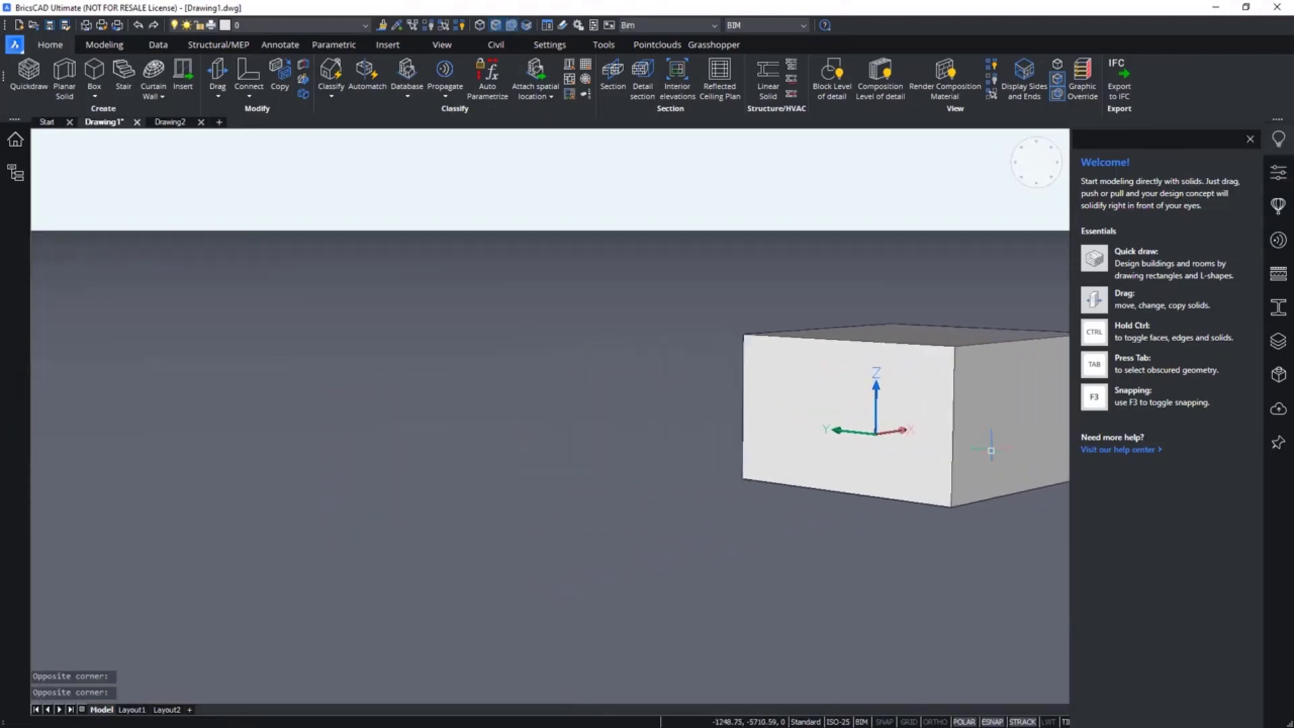
- Toggle the Tips panel closed and open over the box, and bring the box back into the clear drawing area
left_click(1287, 152)
left_click(1288, 151)
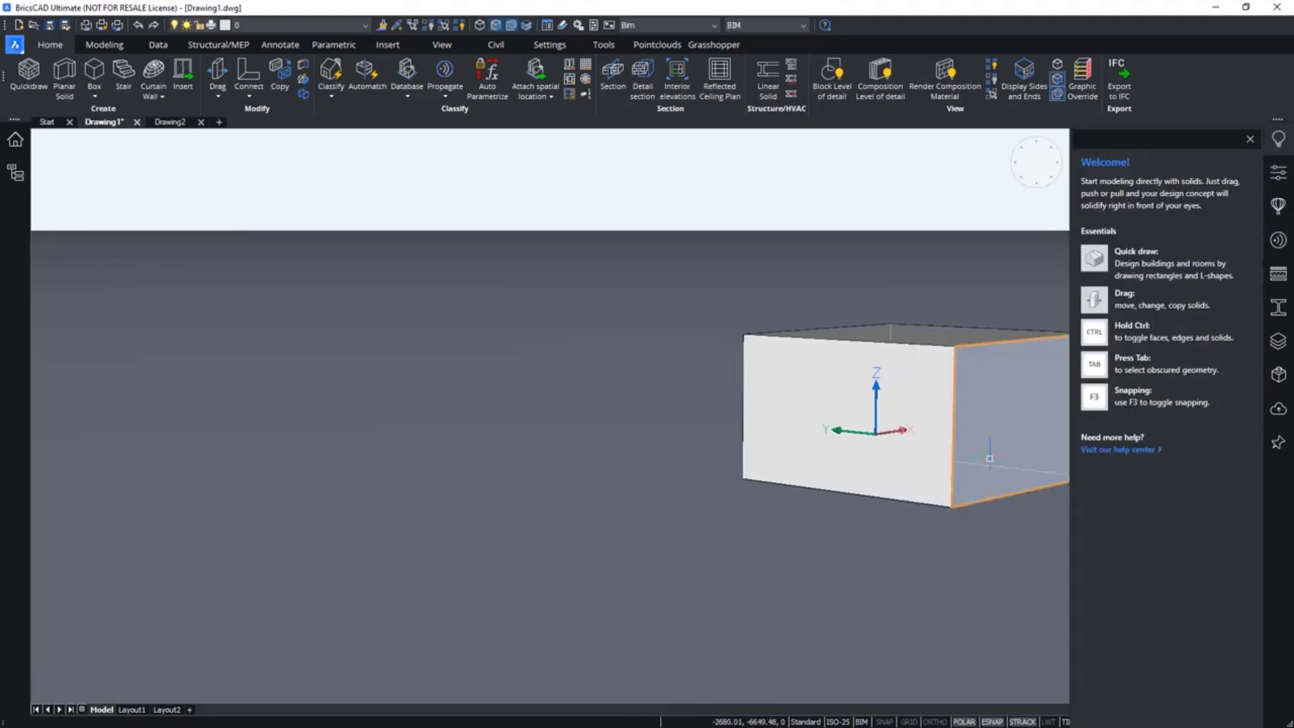
middle_click_drag(989, 458, 720, 511)
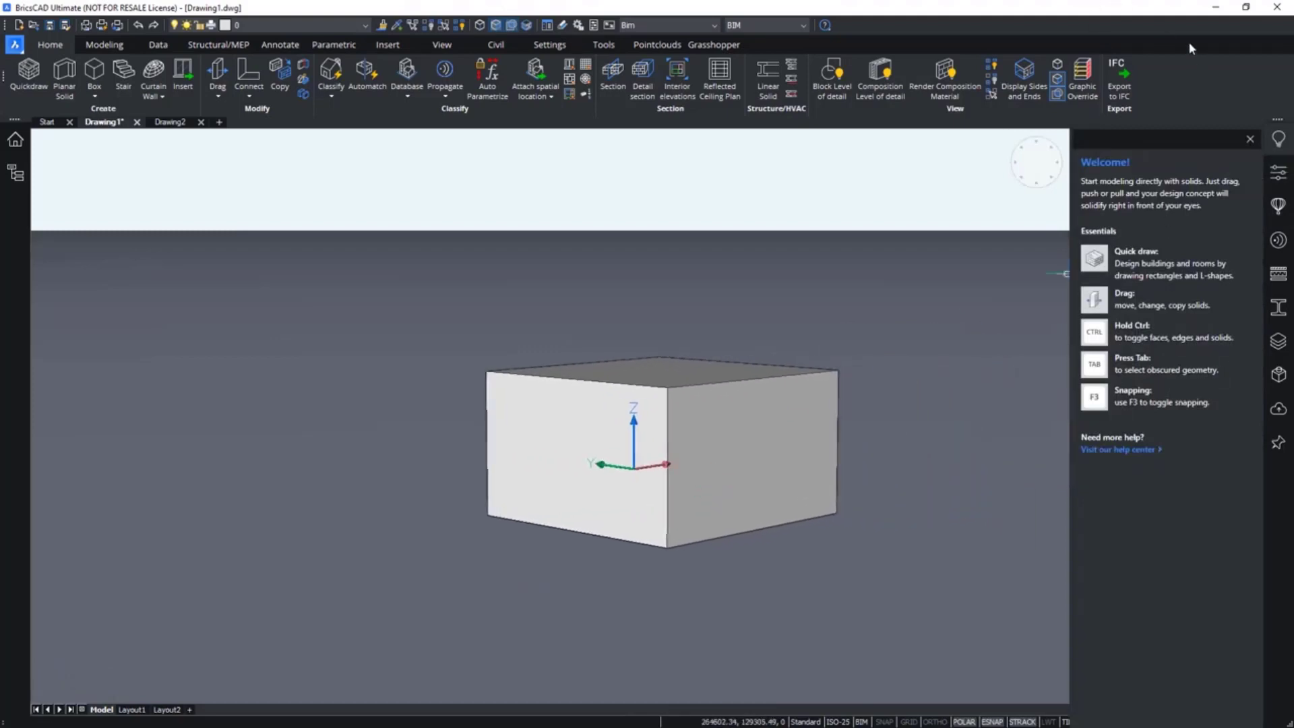
- Set the panel stacking to the collapsible stack with icons that resizes the drawing area when expanding
right_click(1195, 83)
mouse_move(1207, 86)
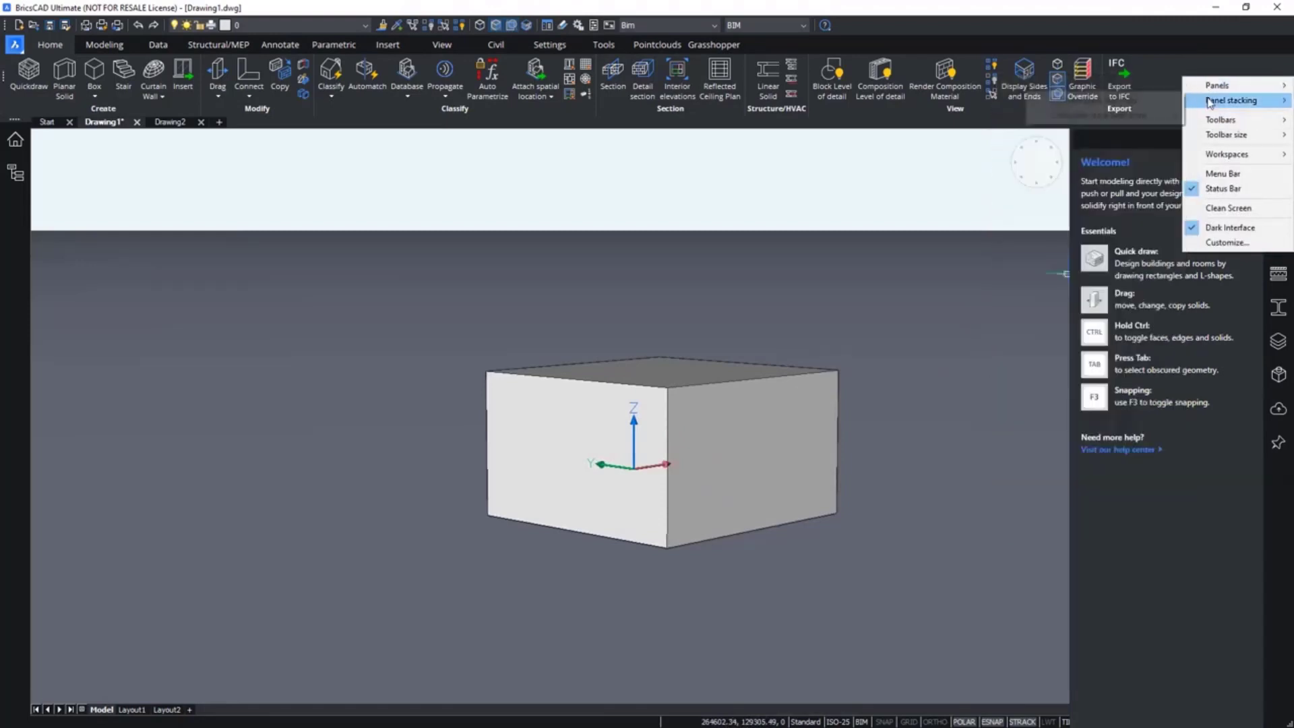
mouse_move(1130, 121)
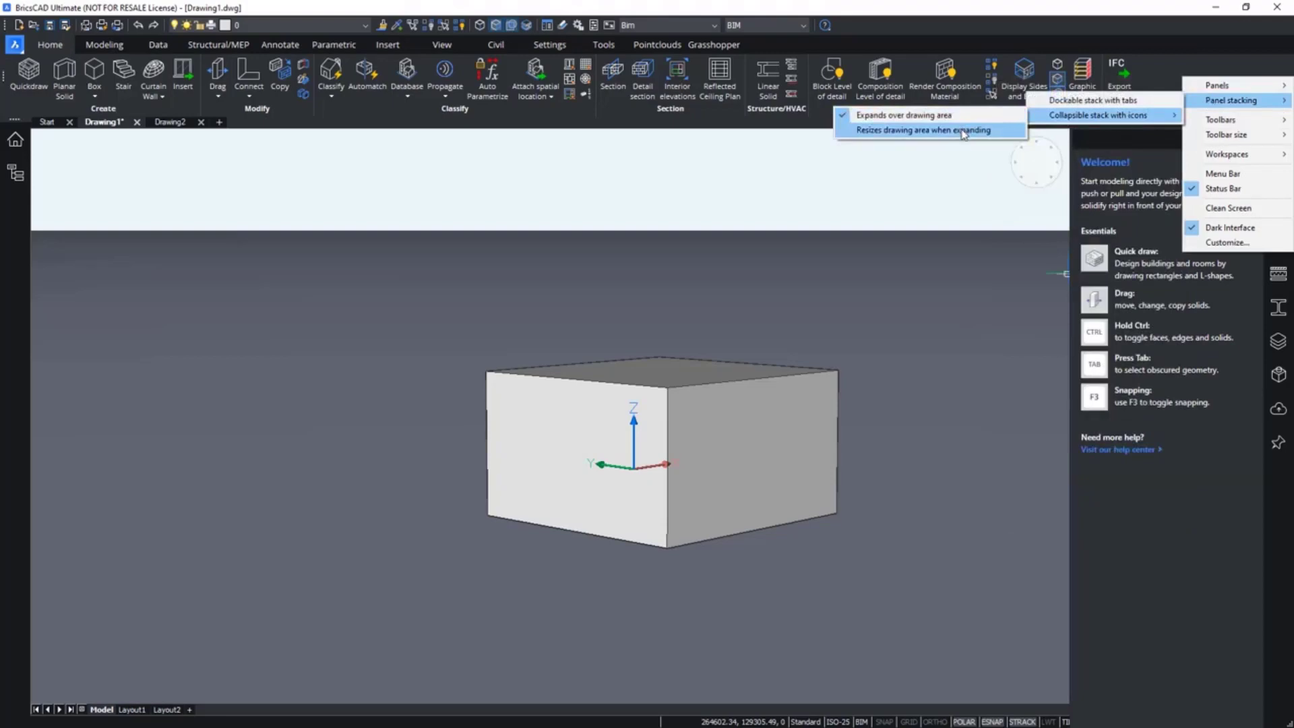
left_click(963, 132)
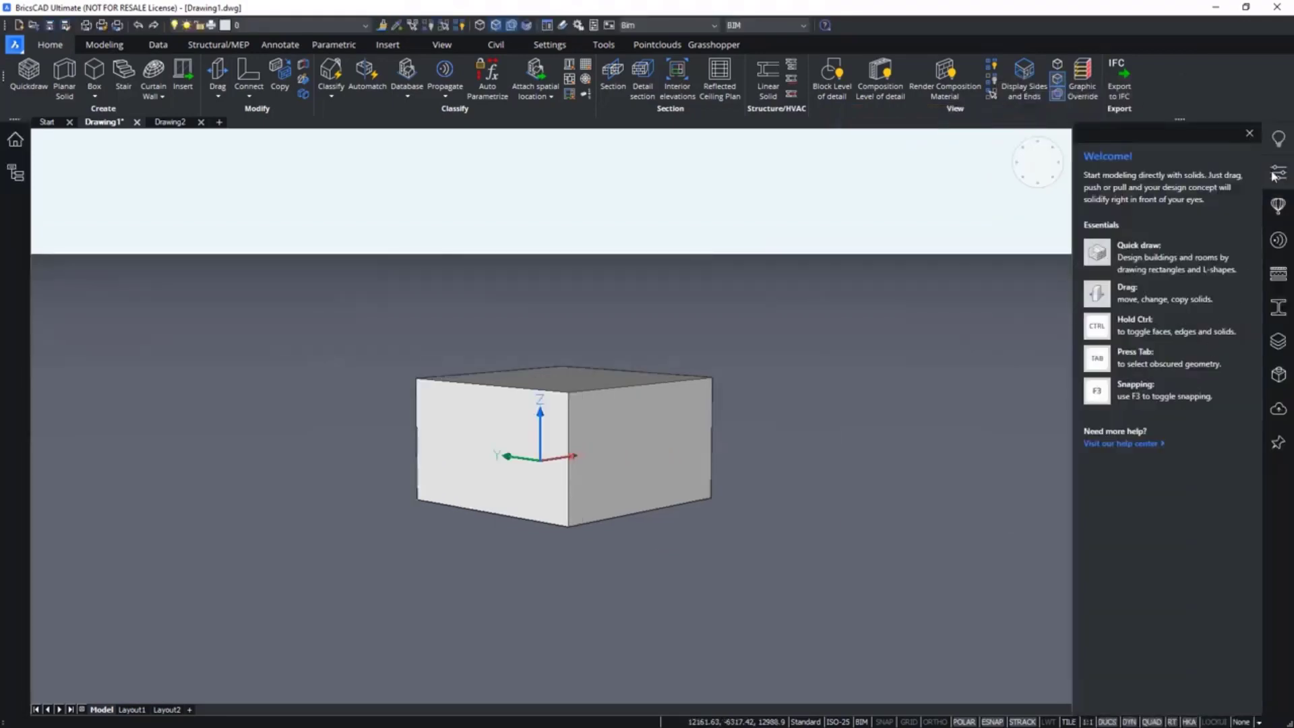
- Show the Properties panel, collapse it and expand it again to compare how the drawing area resizes
left_click(1279, 174)
left_click(1279, 173)
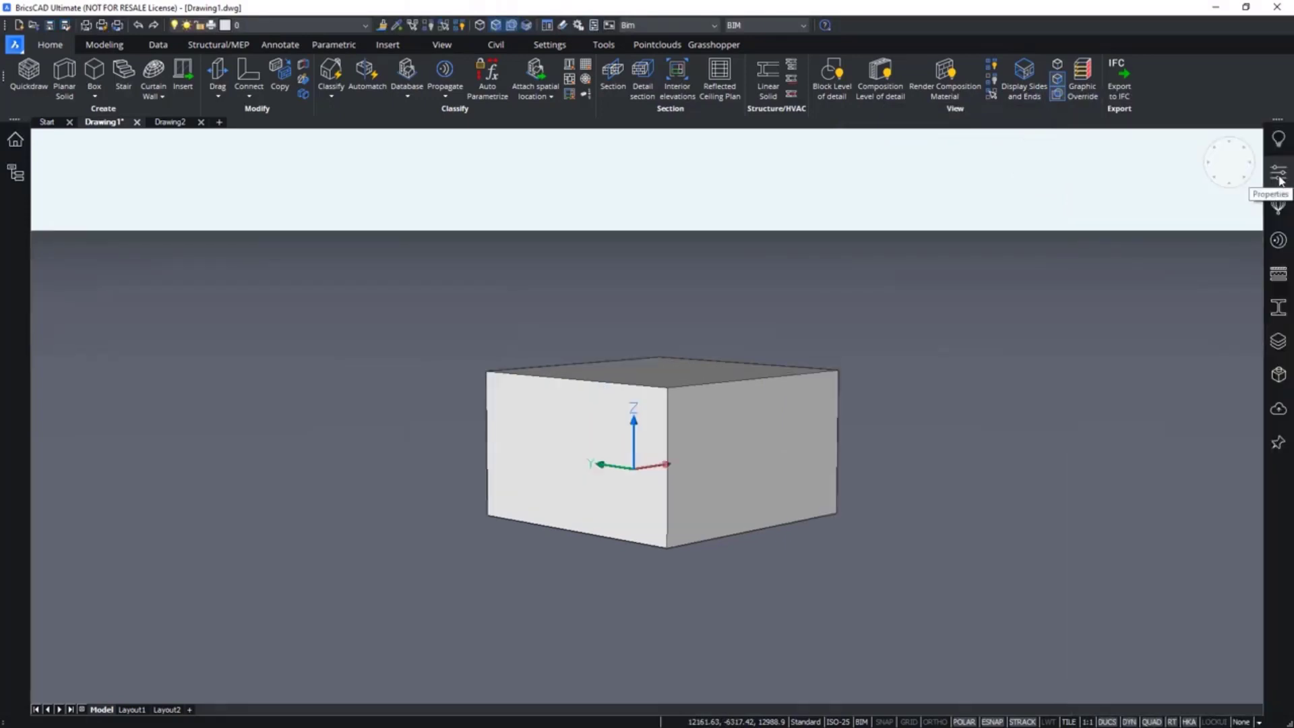
left_click(1279, 174)
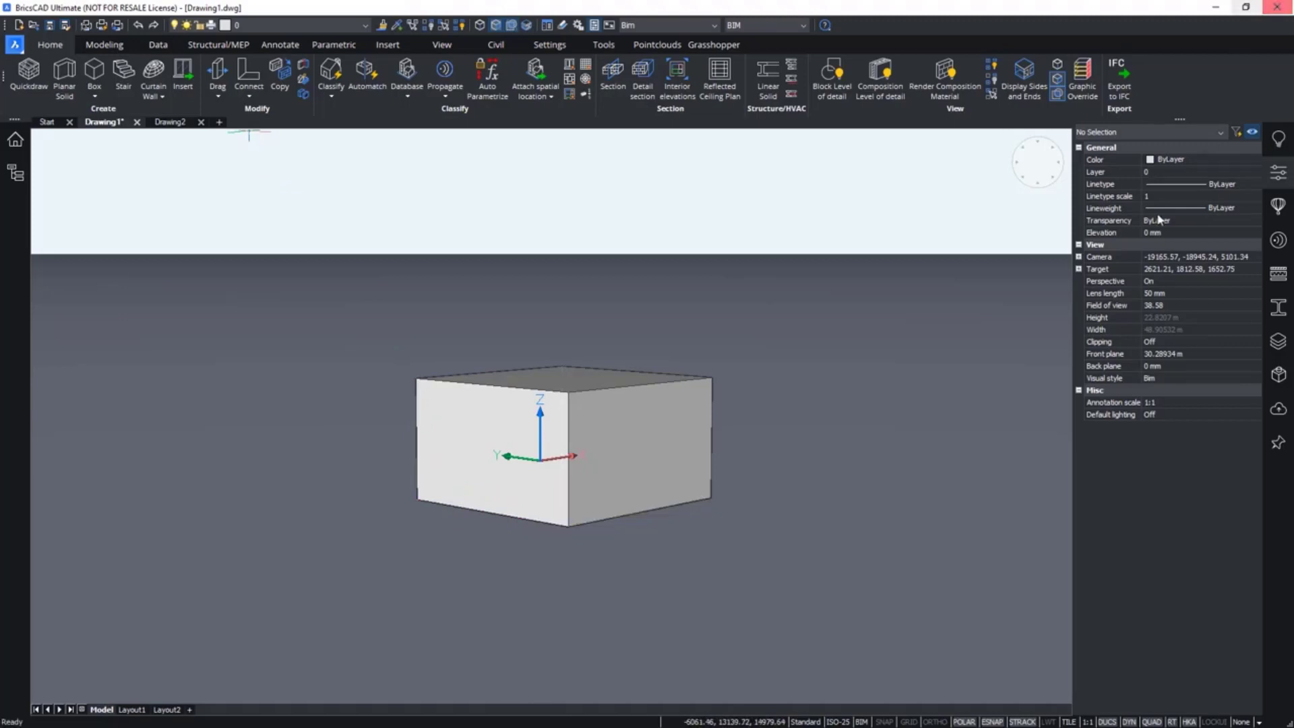
- Turn on the Commandline panel and enlarge its height to show more of the command history
right_click(1162, 70)
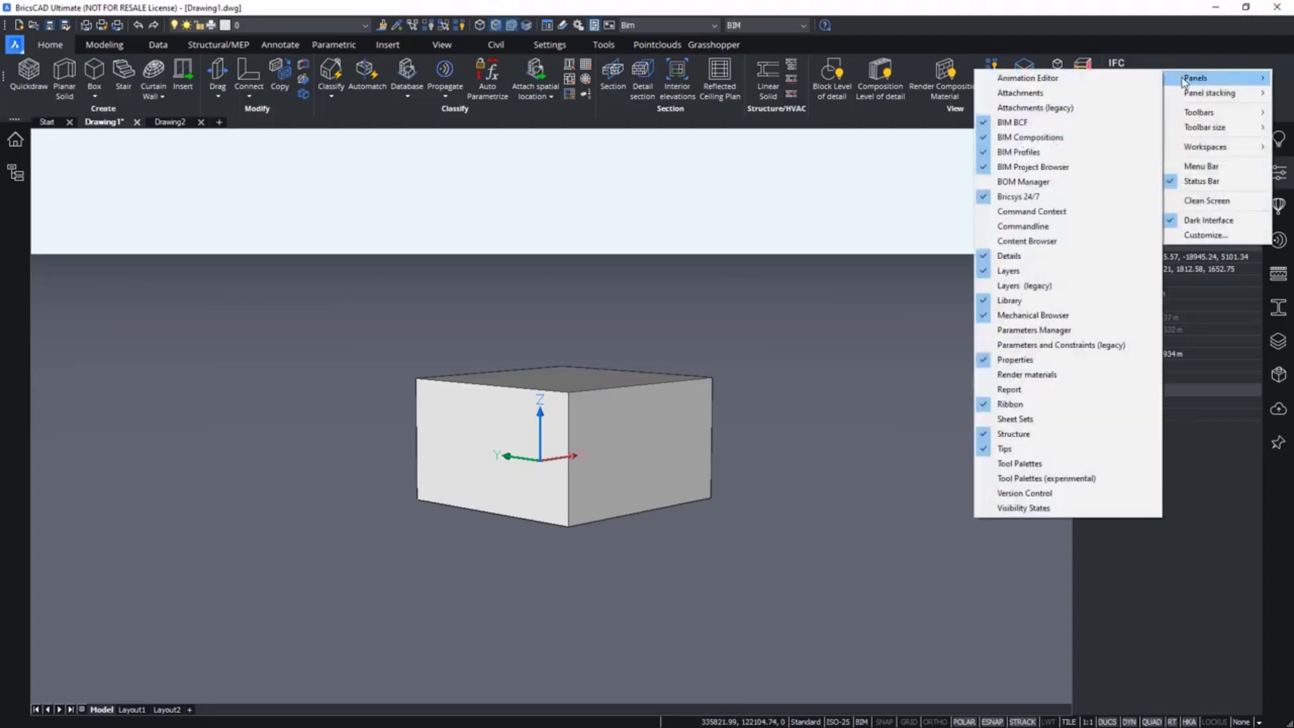
left_click(1076, 232)
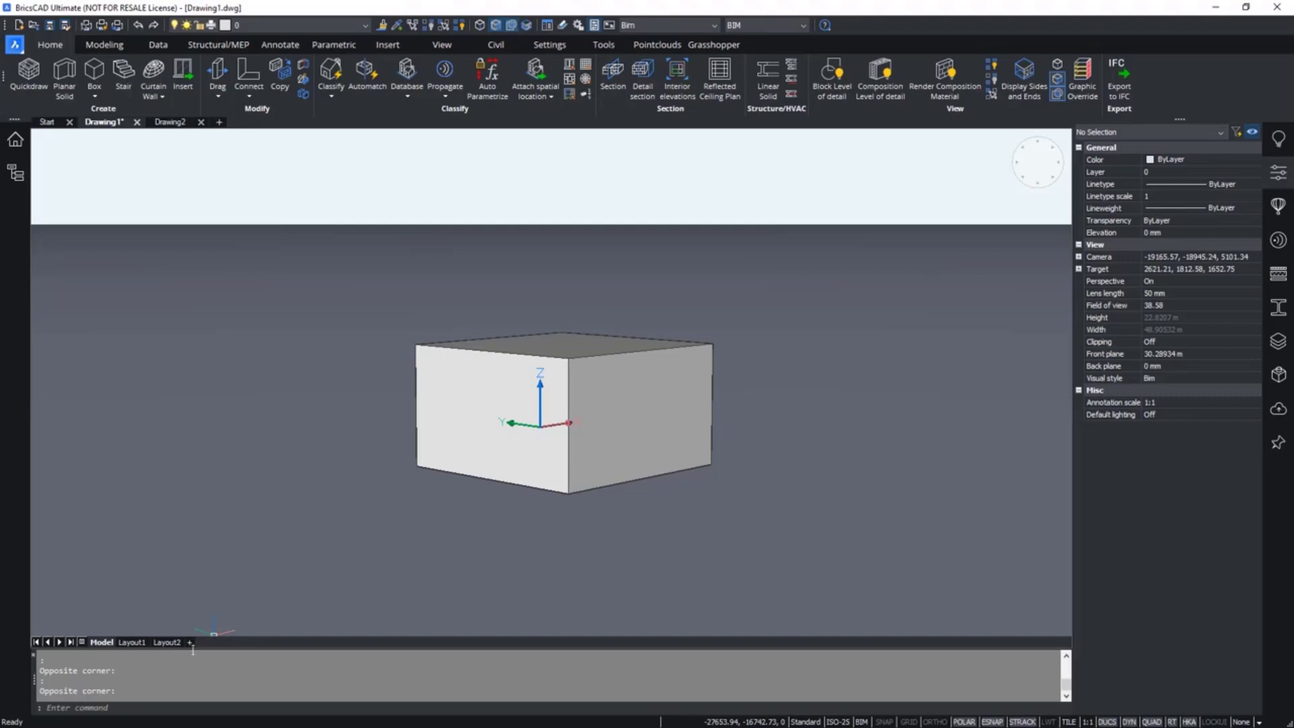
left_click_drag(192, 647, 192, 597)
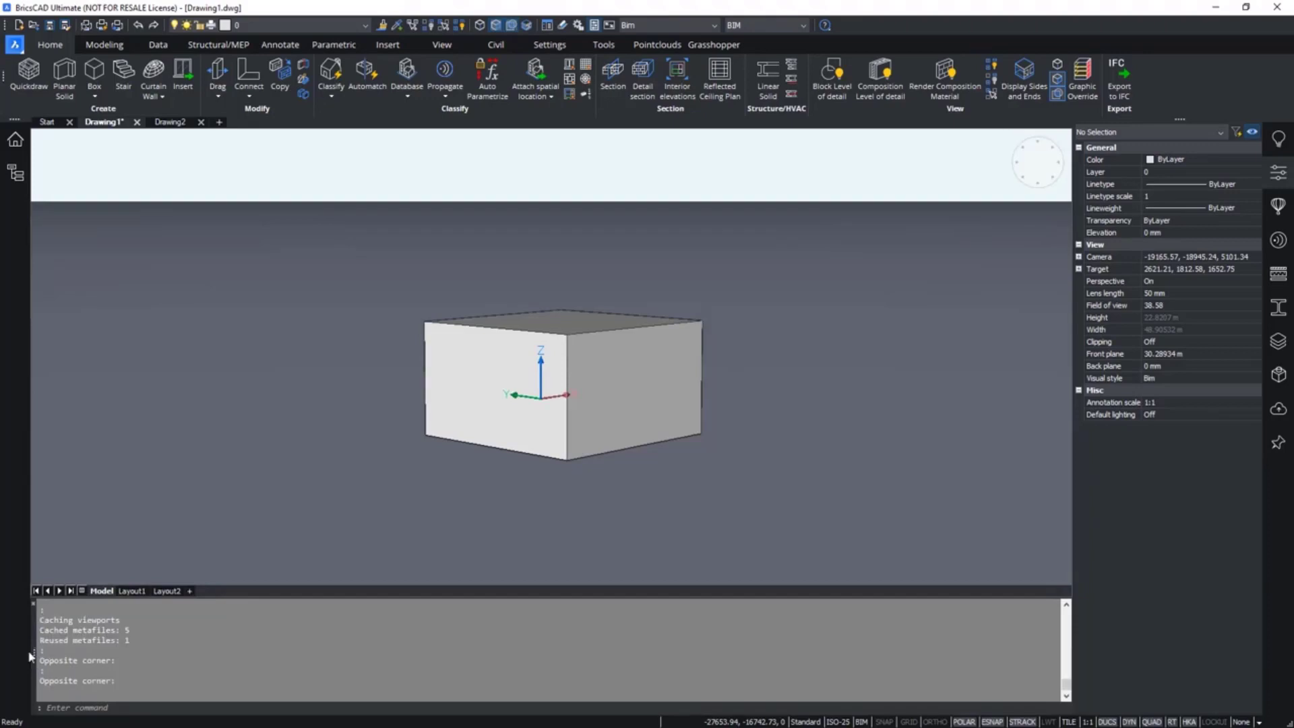
- Undock the command line as a floating bar over the drawing area and dock it back beneath the drawing
left_click_drag(29, 657, 166, 532)
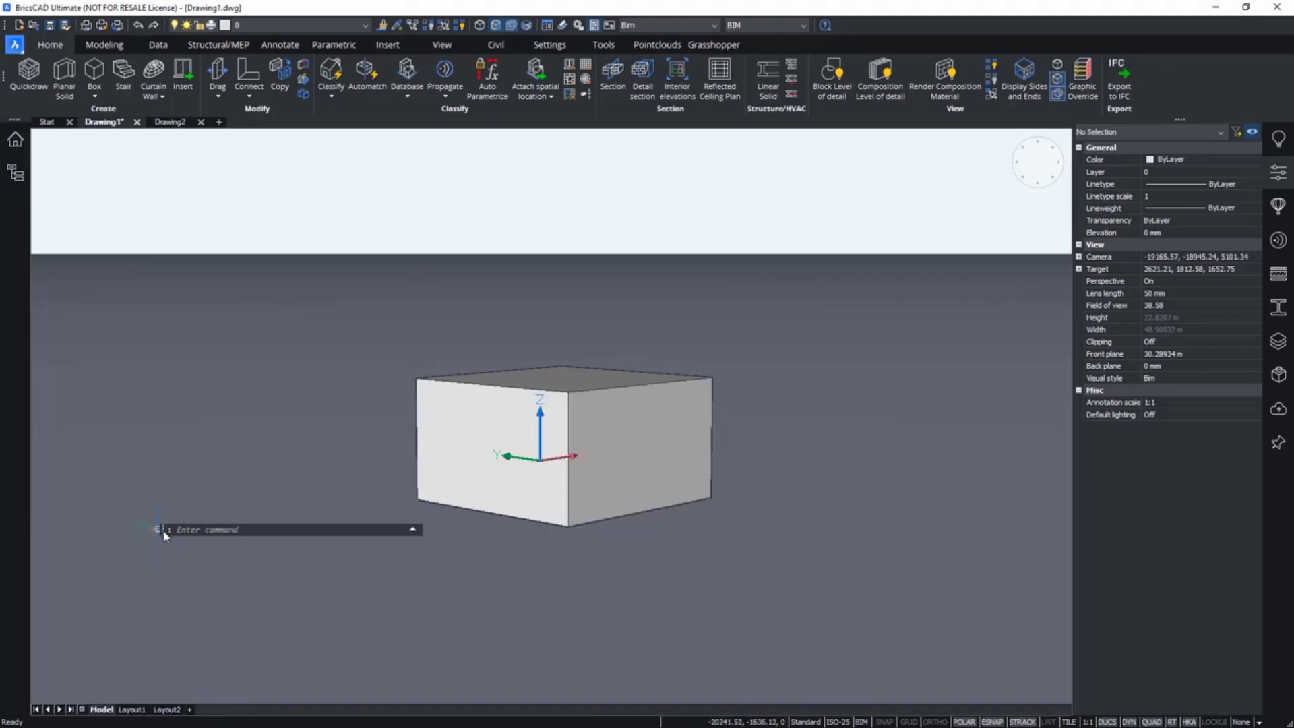
left_click_drag(163, 529, 98, 718)
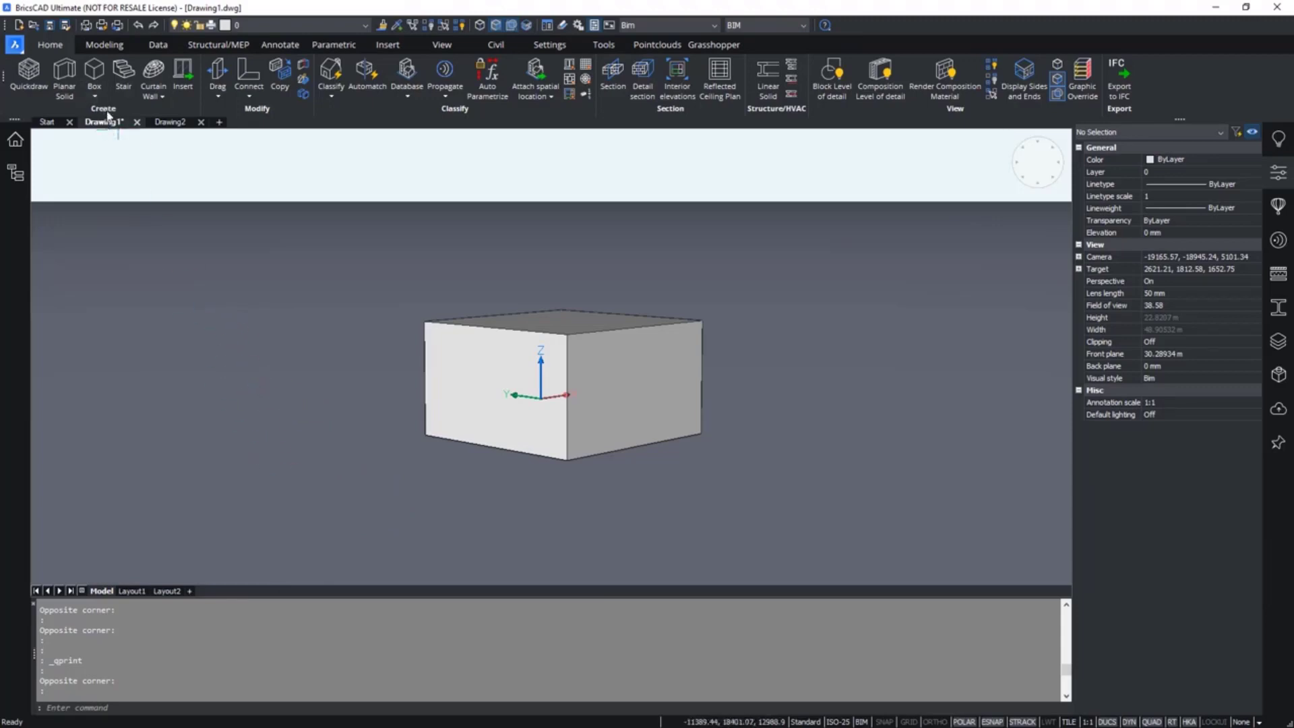
- Draw a two-segment polysolid wall with a height of 2100 beside the box
left_click(64, 77)
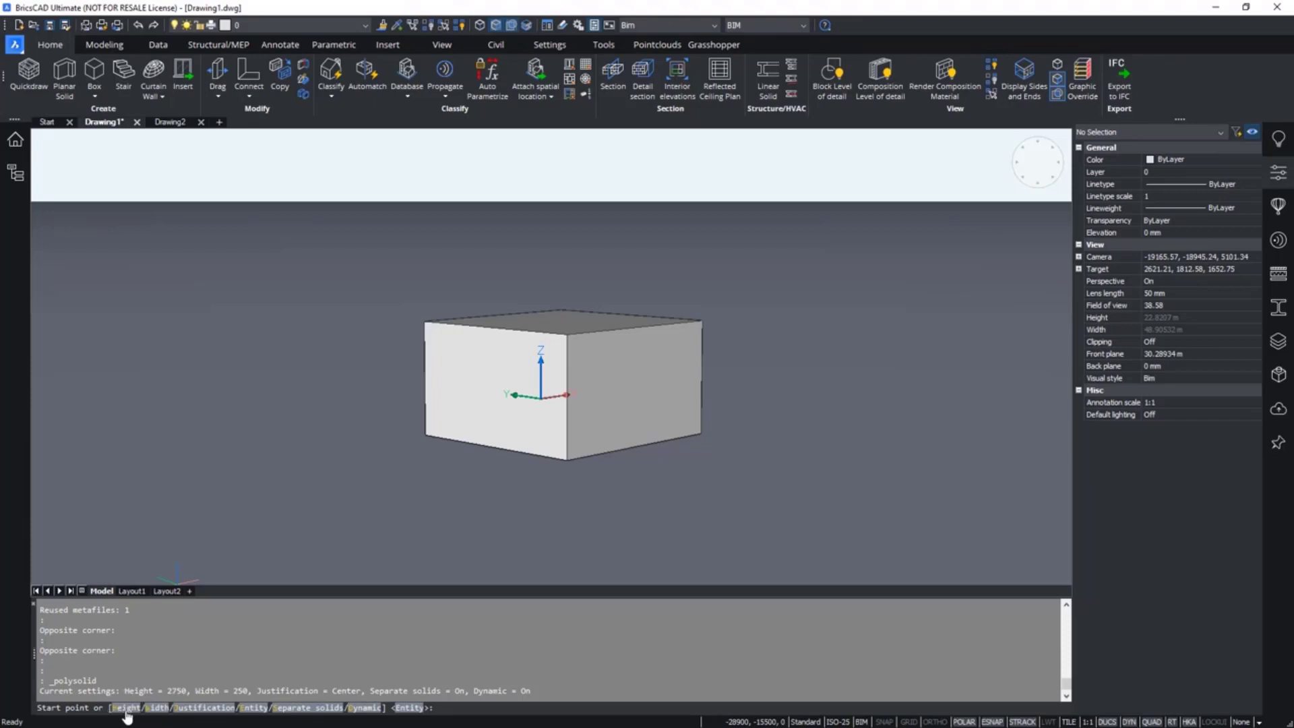
left_click(126, 709)
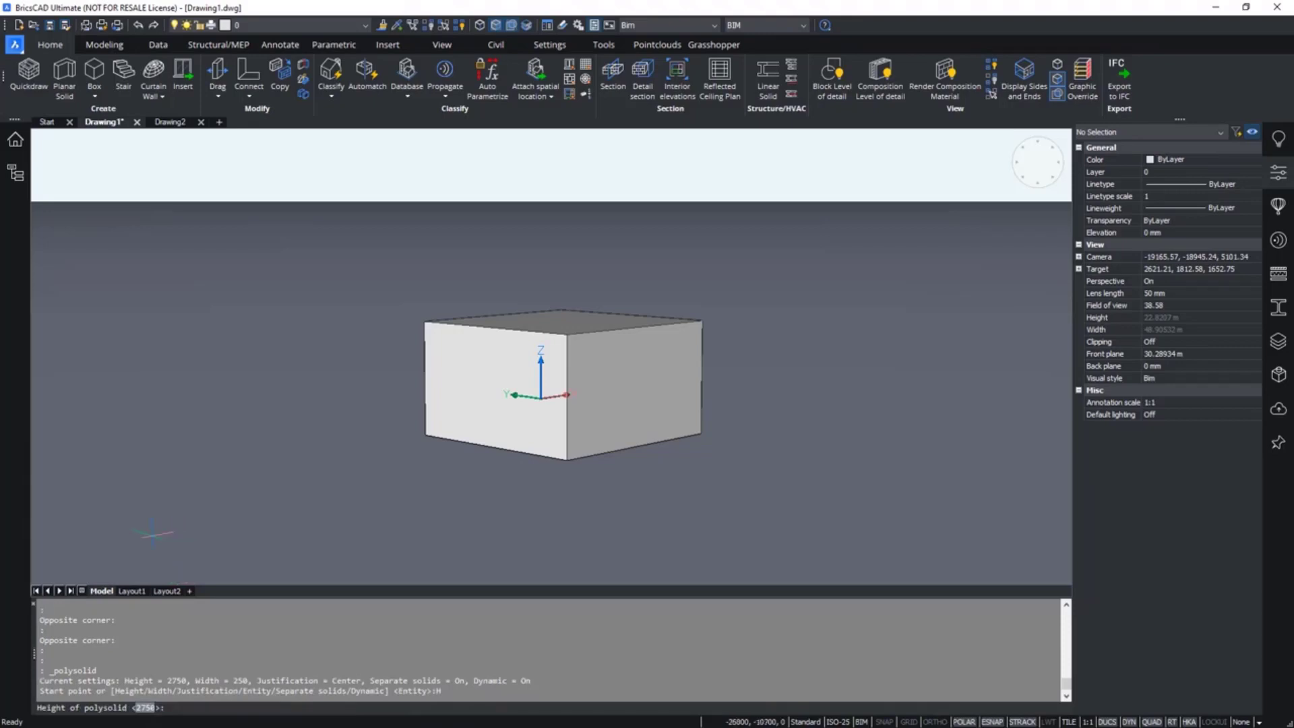
type("2100")
key("Return")
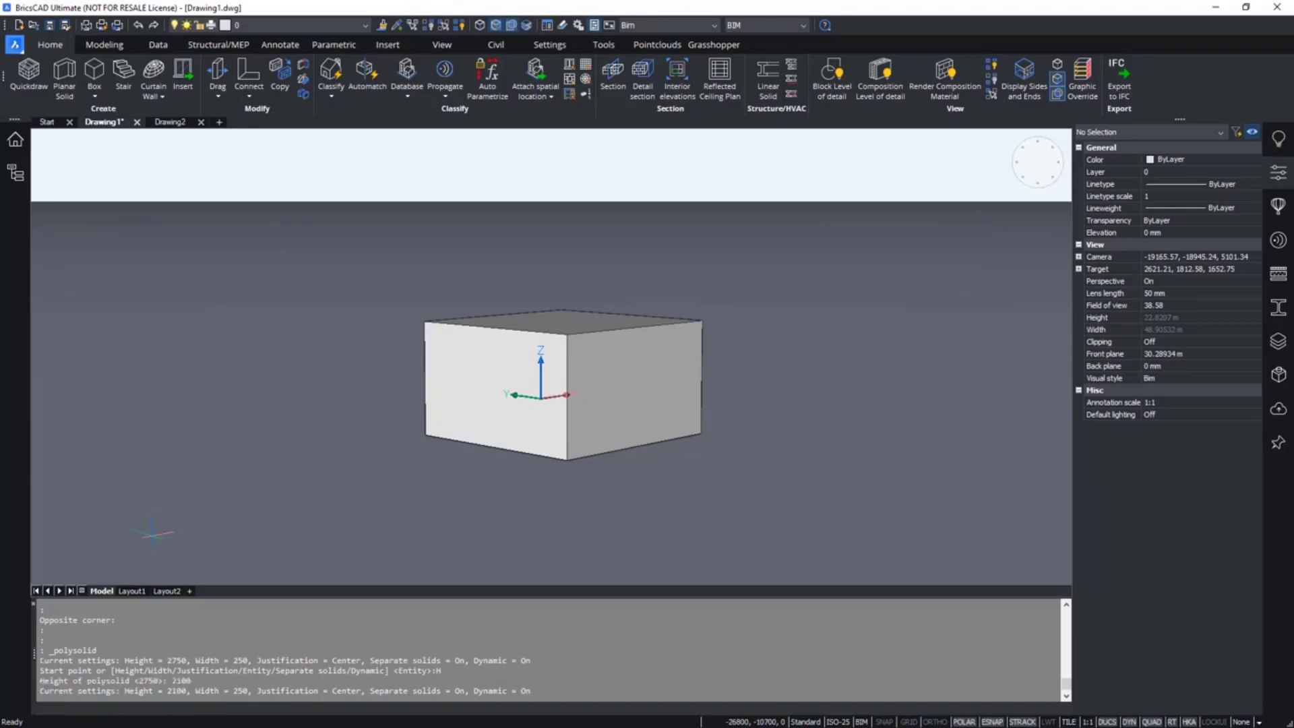
left_click(145, 563)
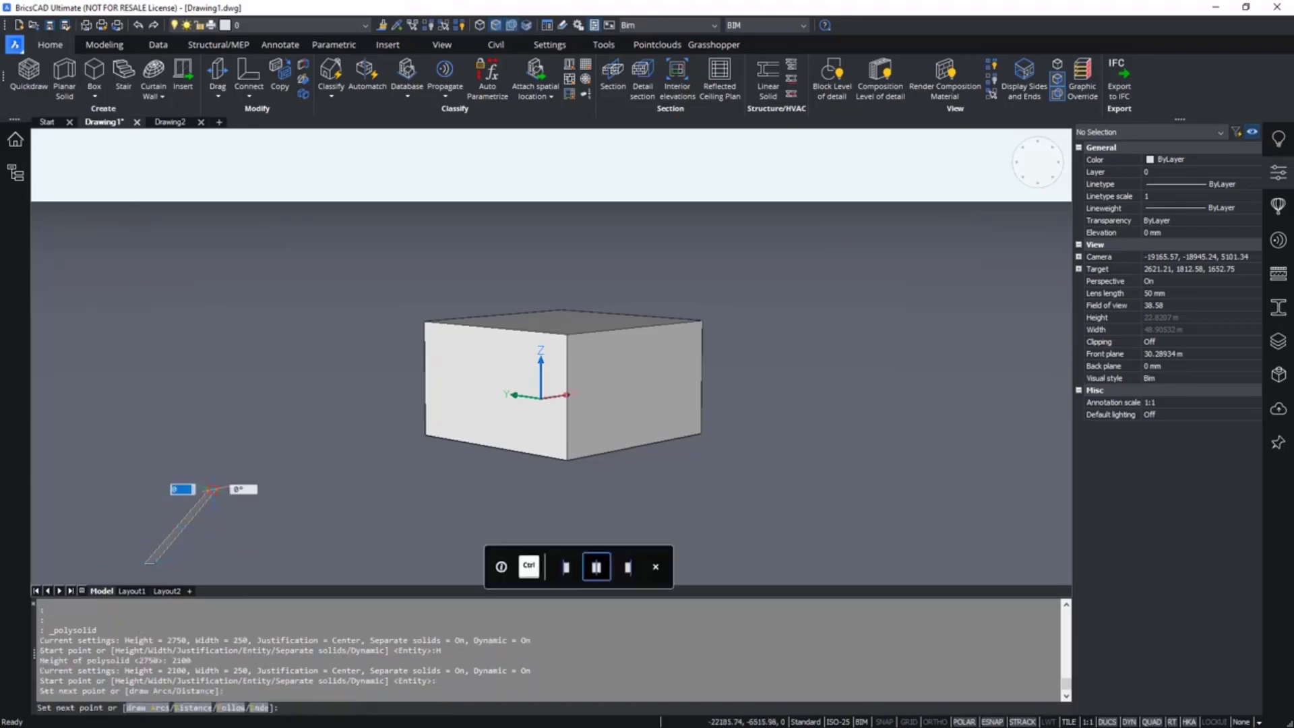
left_click(310, 486)
key("Return")
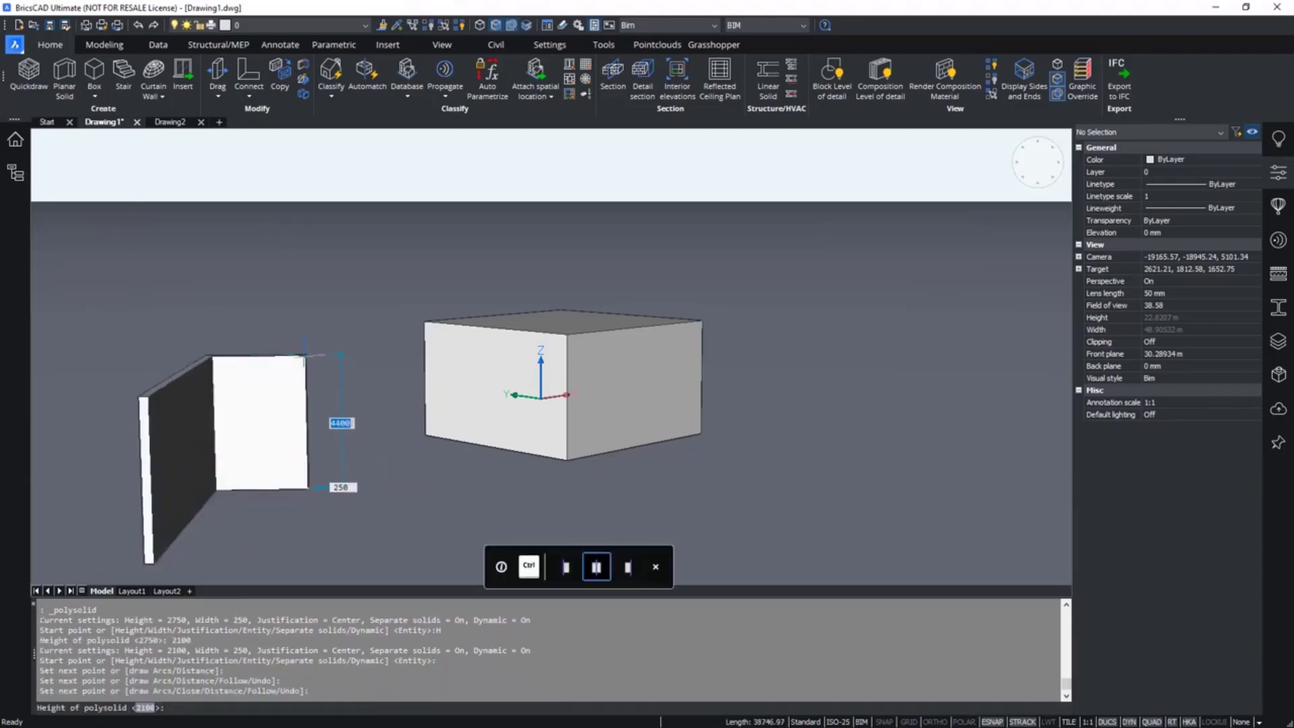
key("Return")
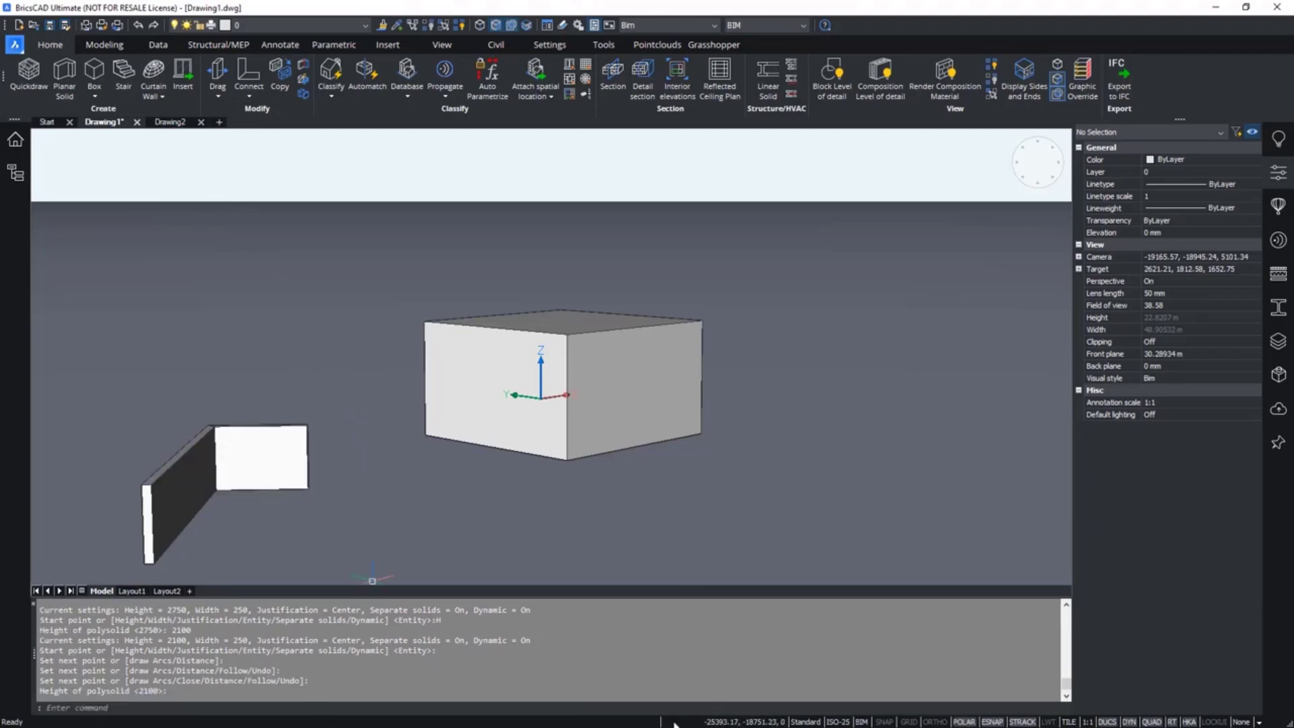
- Examine the list of entity snap modes and toggle entity snaps off and back on twice
left_click(1022, 721)
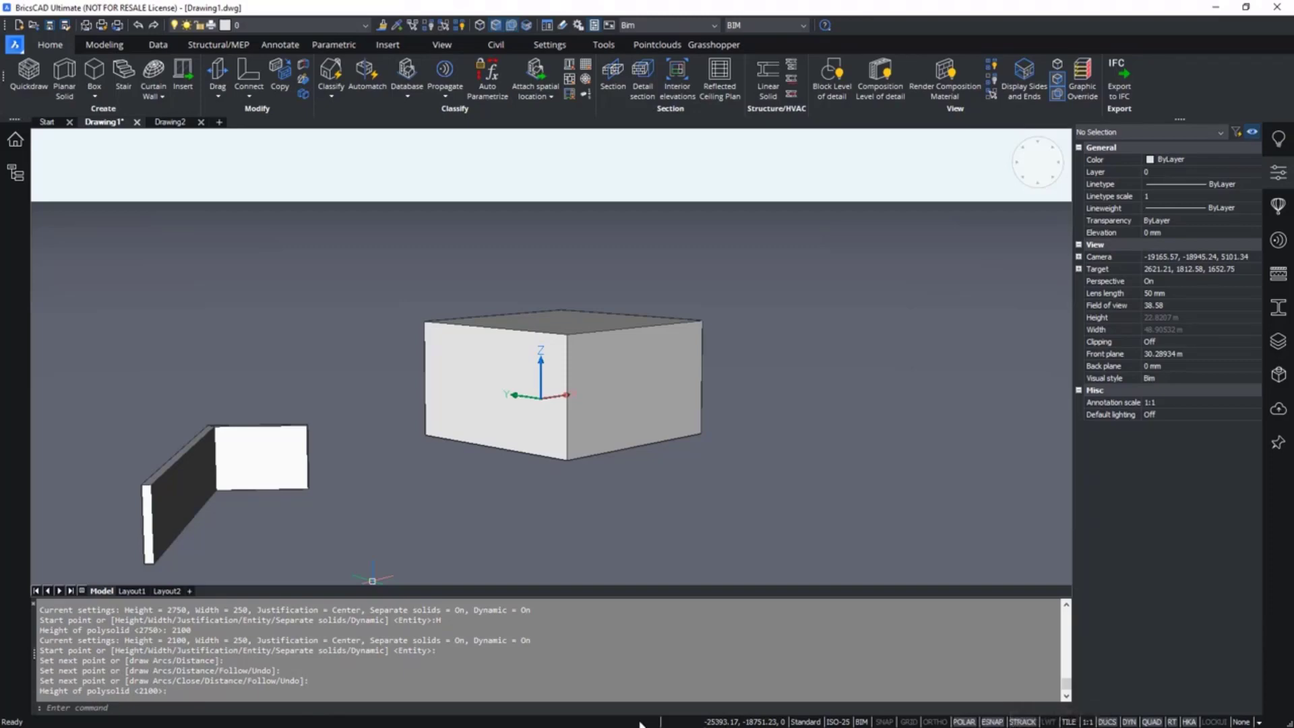
right_click(994, 721)
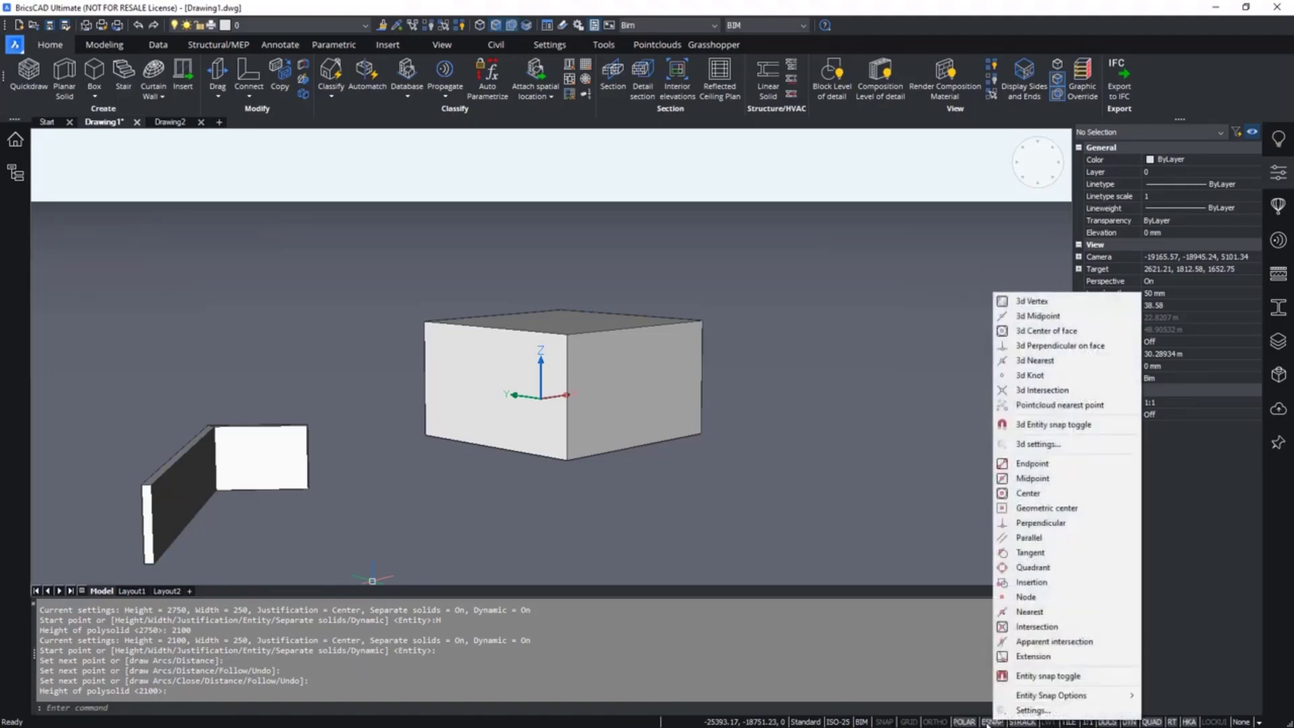
left_click(988, 723)
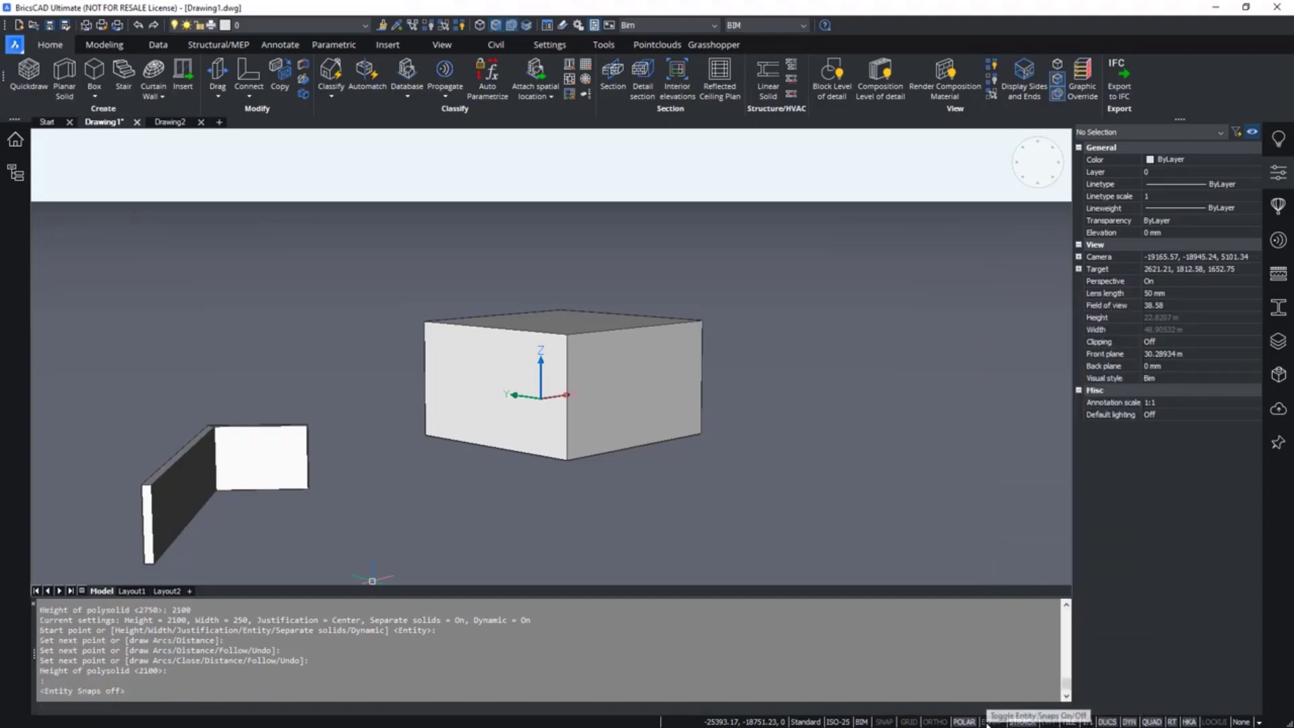
left_click(988, 722)
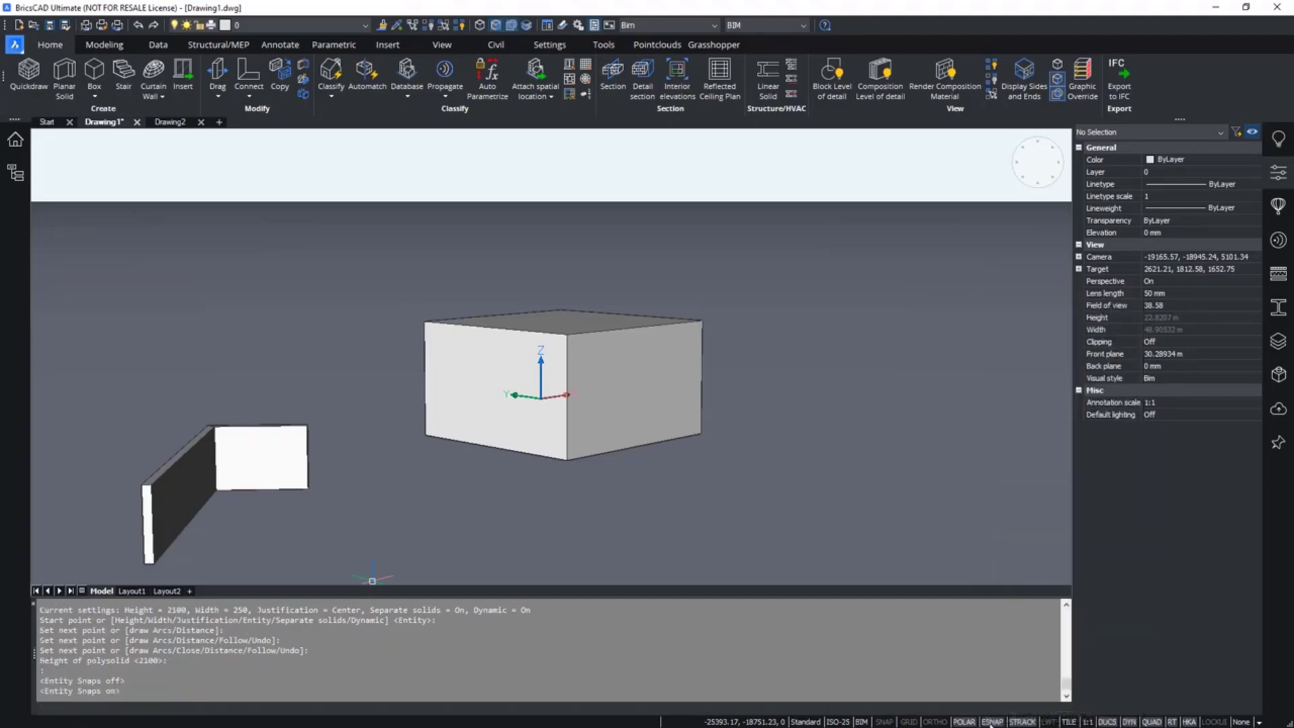
left_click(989, 723)
left_click(990, 723)
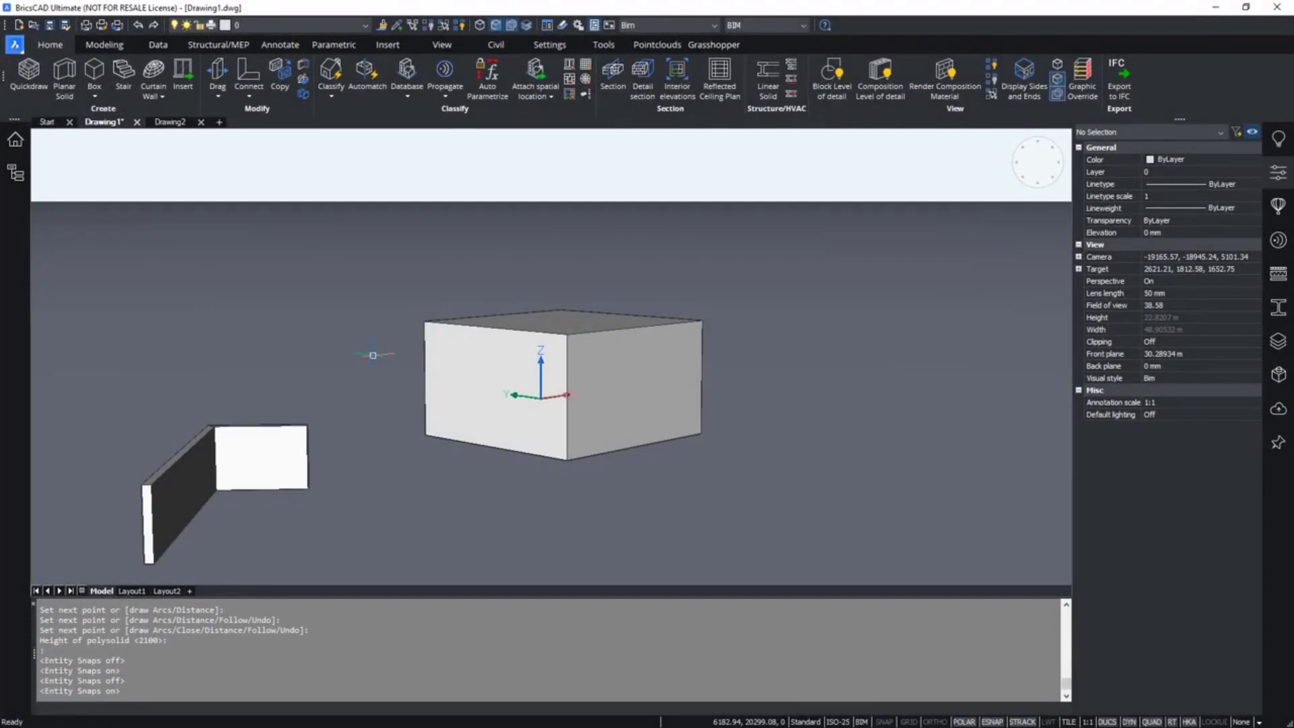
- Open the drawing 01.dwg from the exercise folder "01. Interface viewing and navigation"
left_click(15, 46)
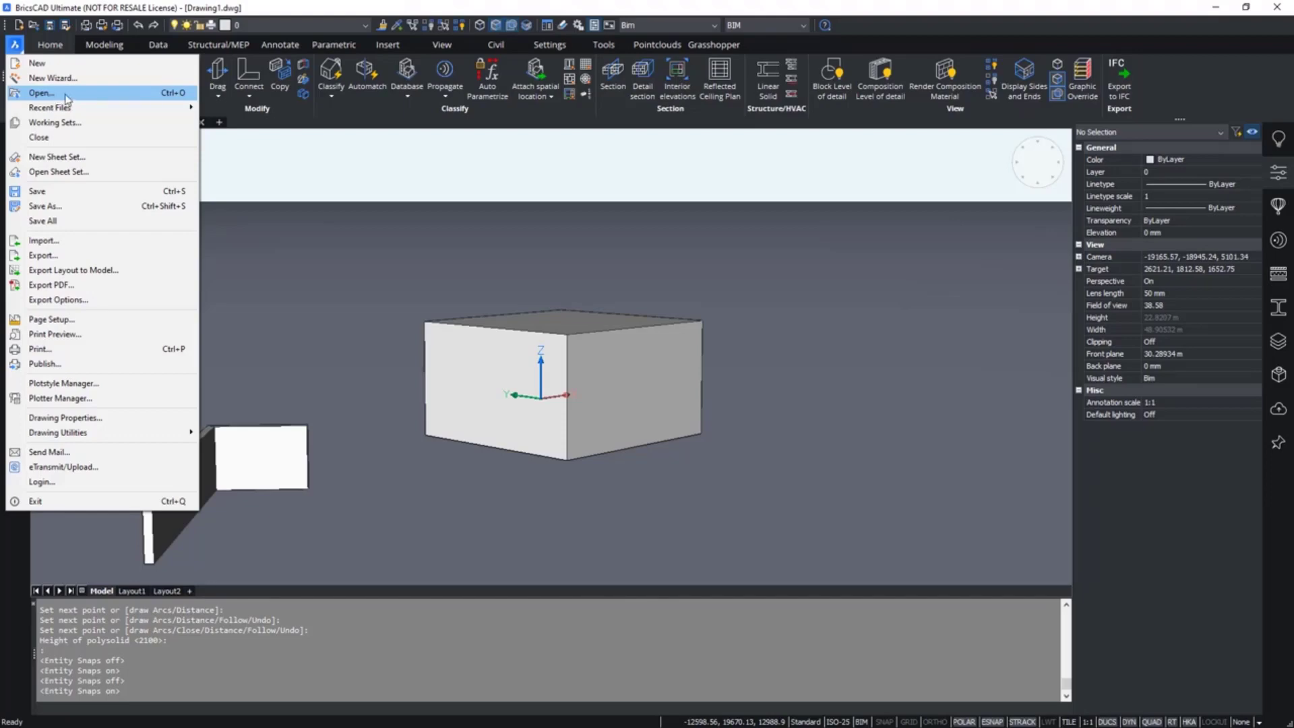
left_click(67, 98)
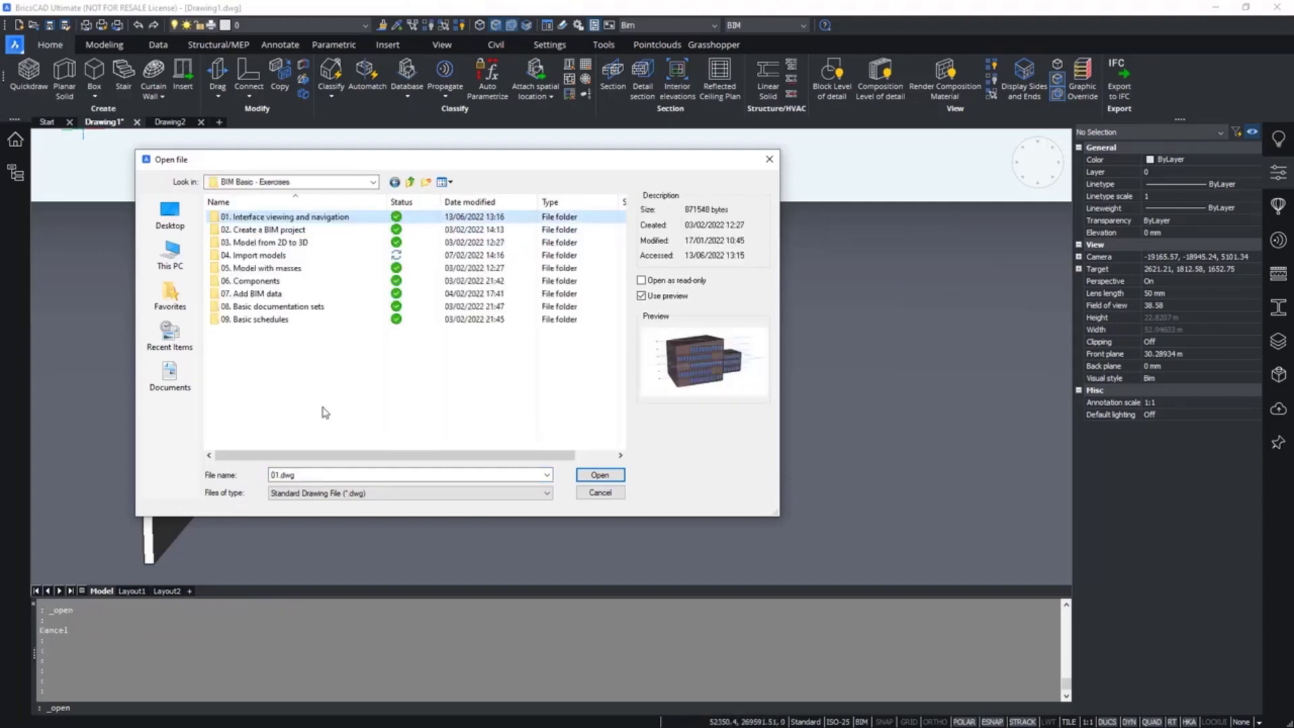
double_click(293, 218)
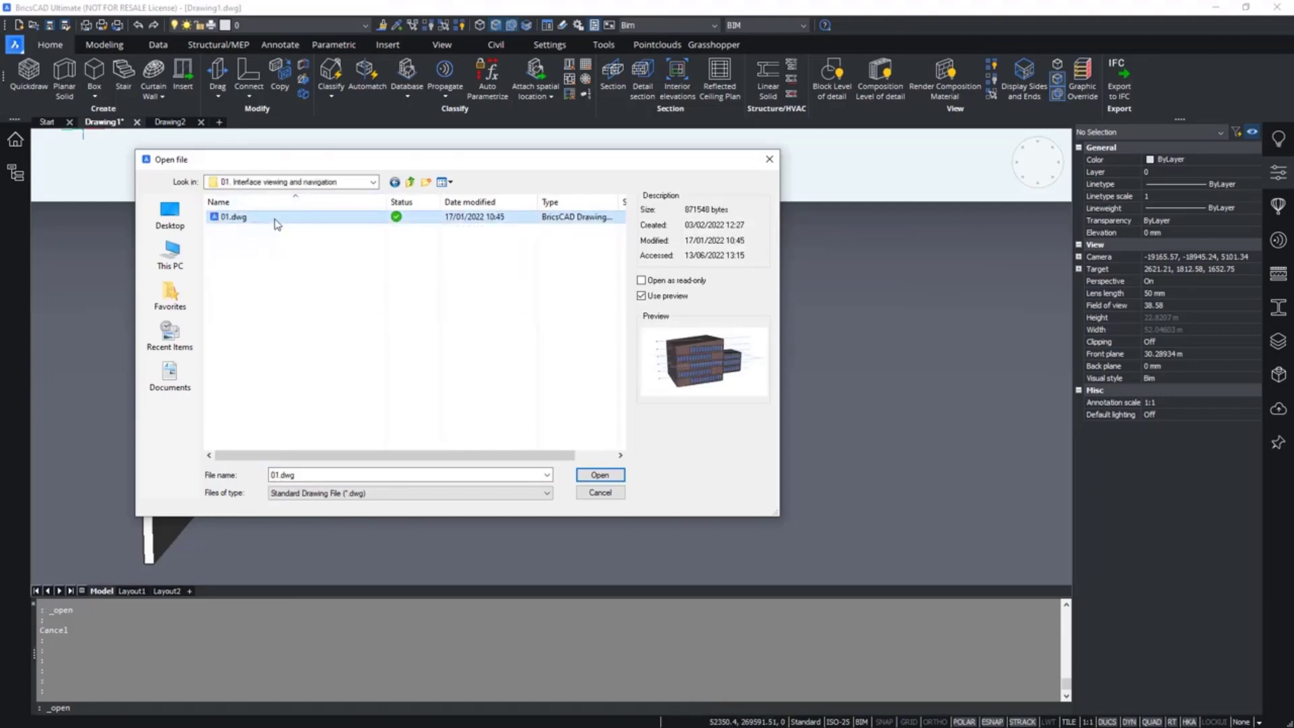
left_click(593, 475)
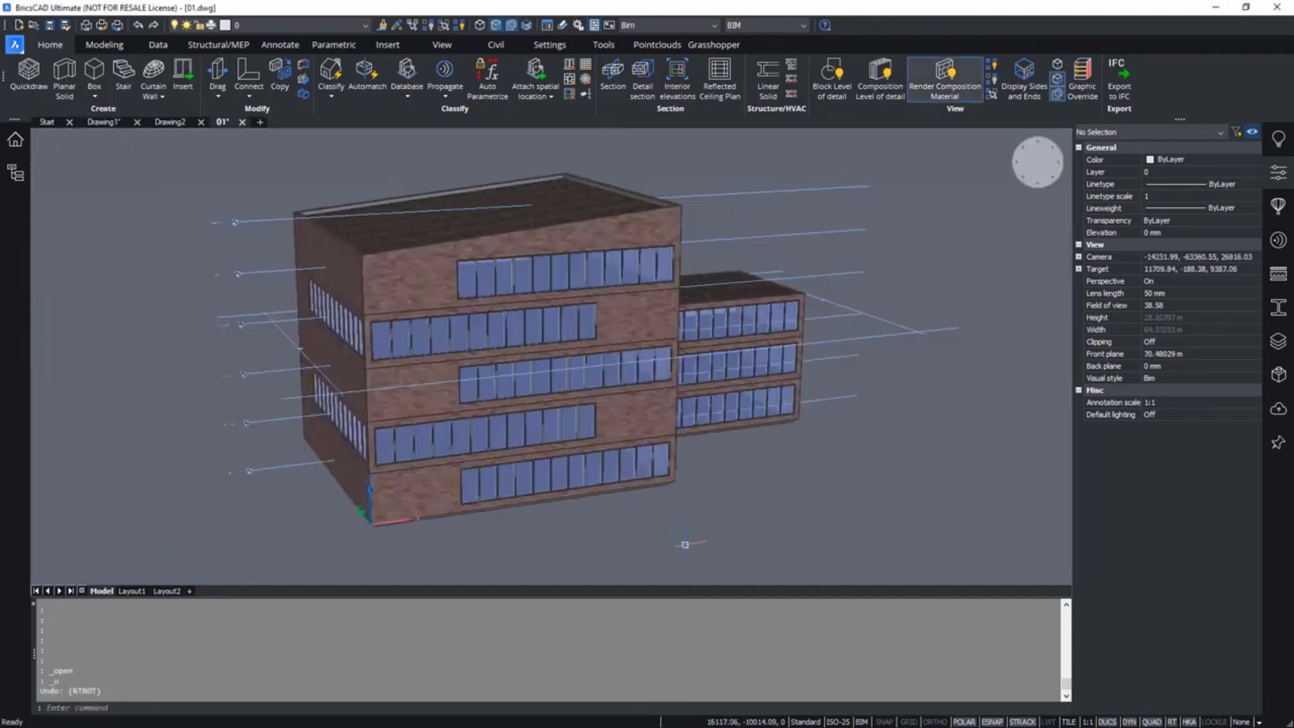
- Turn off the active subentity selection modes and hide the three window strips on the lower building wing
middle_click_drag(708, 473, 514, 453, "shift")
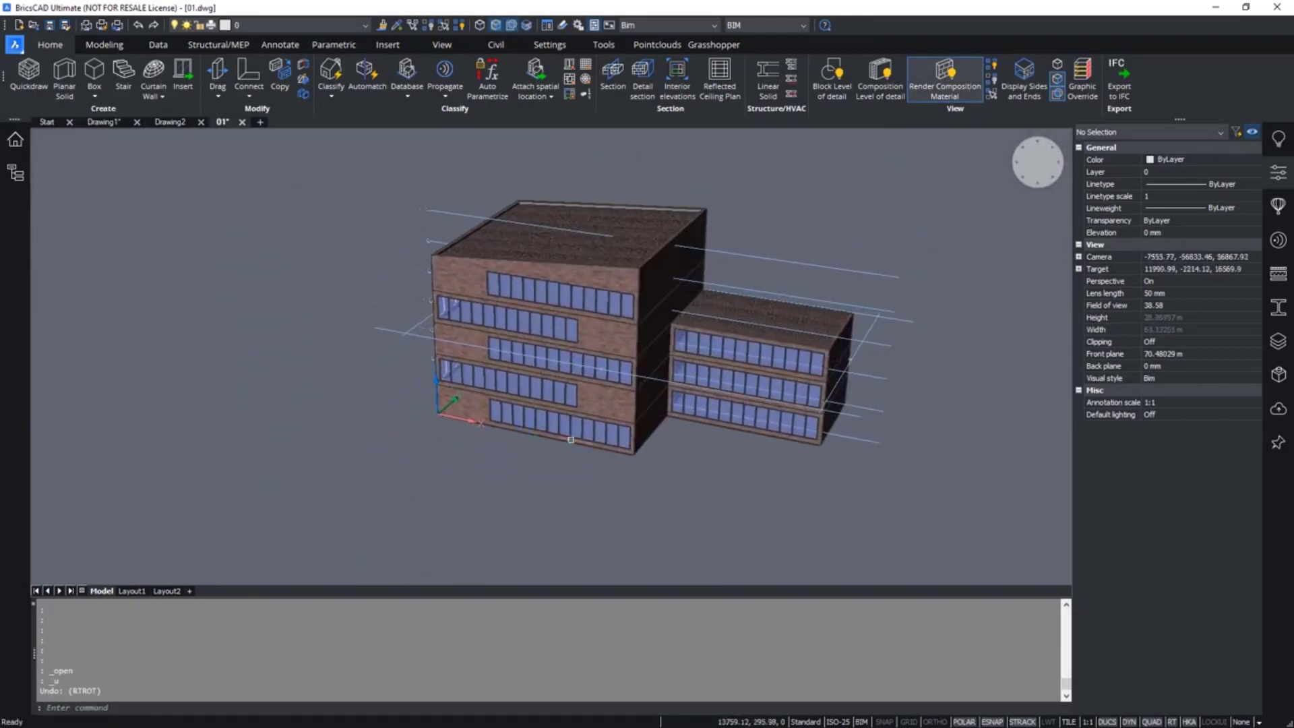
middle_click_drag(661, 446, 523, 563)
scroll(529, 477, "up", 5)
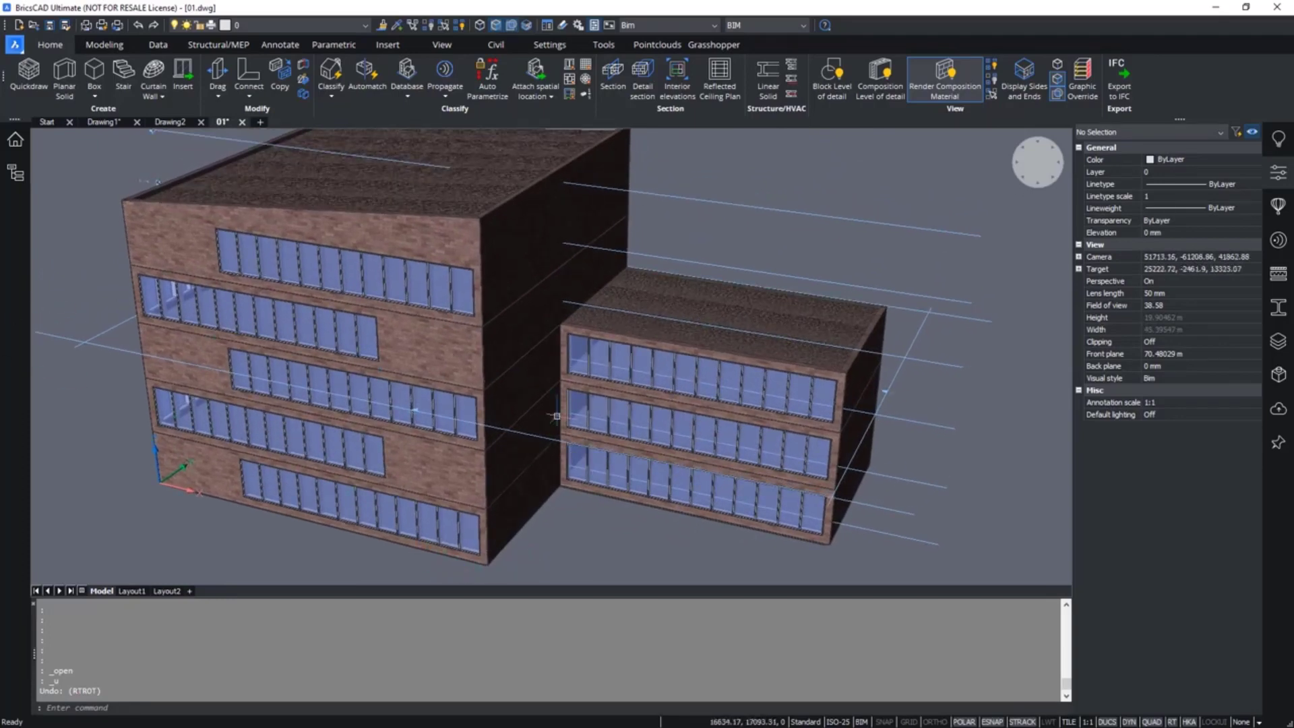
left_click(674, 489)
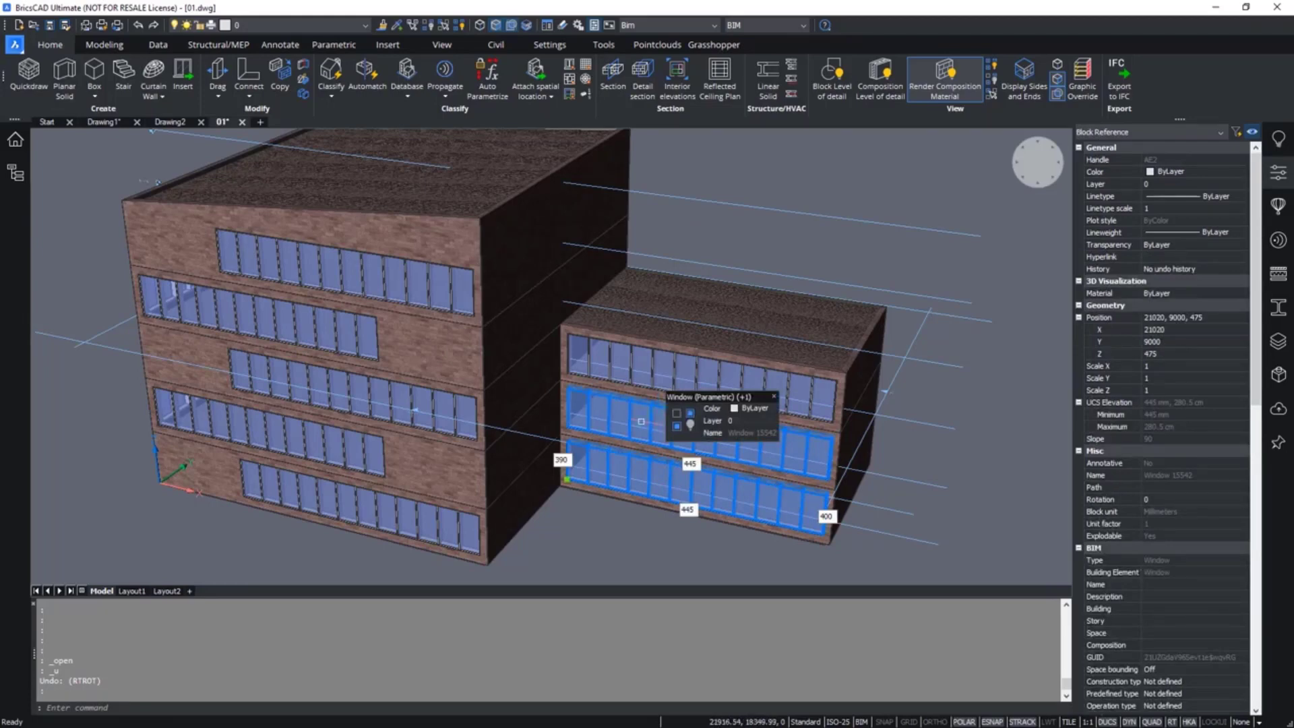
left_click(641, 421)
left_click(644, 373)
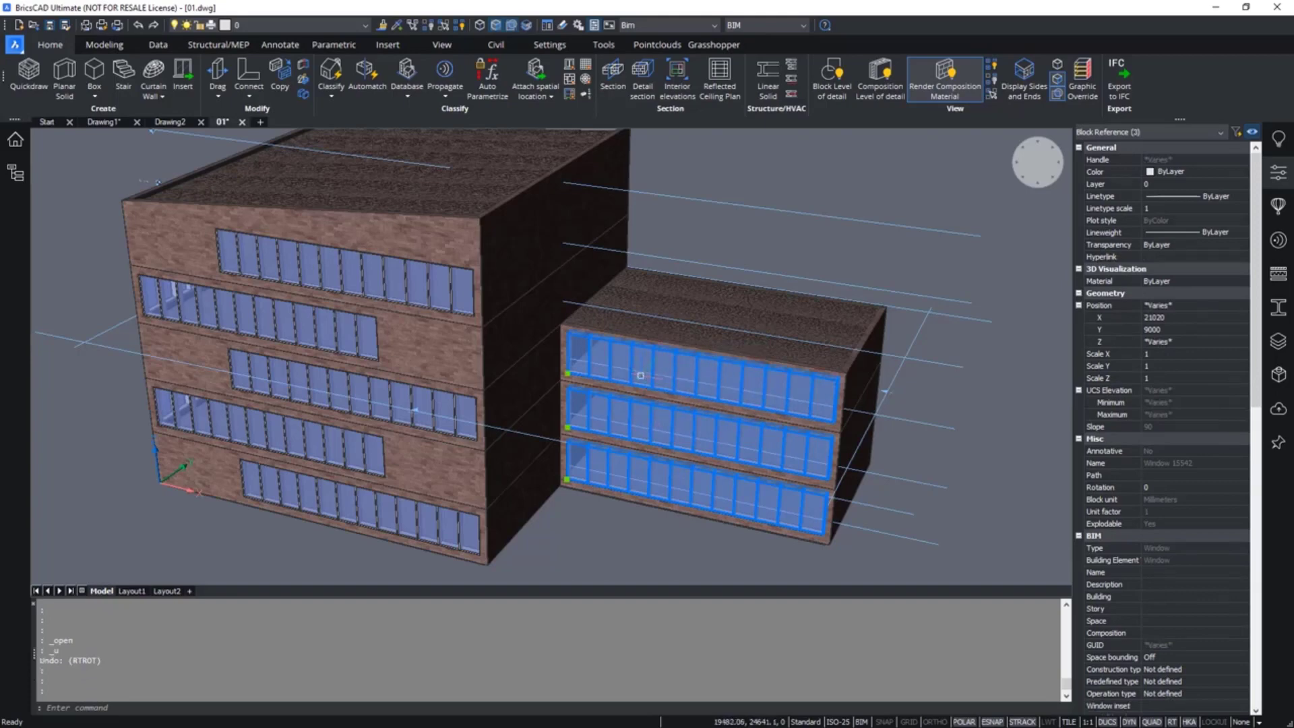
left_click(509, 27)
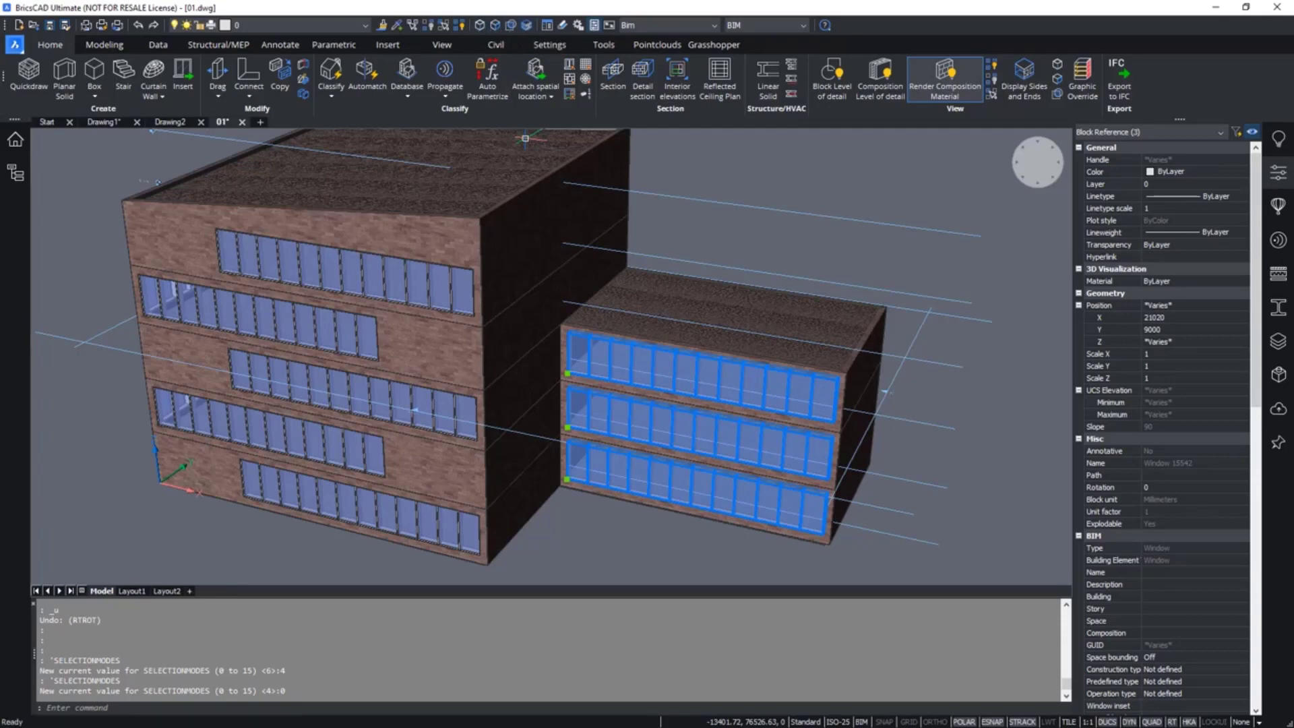
mouse_move(630, 480)
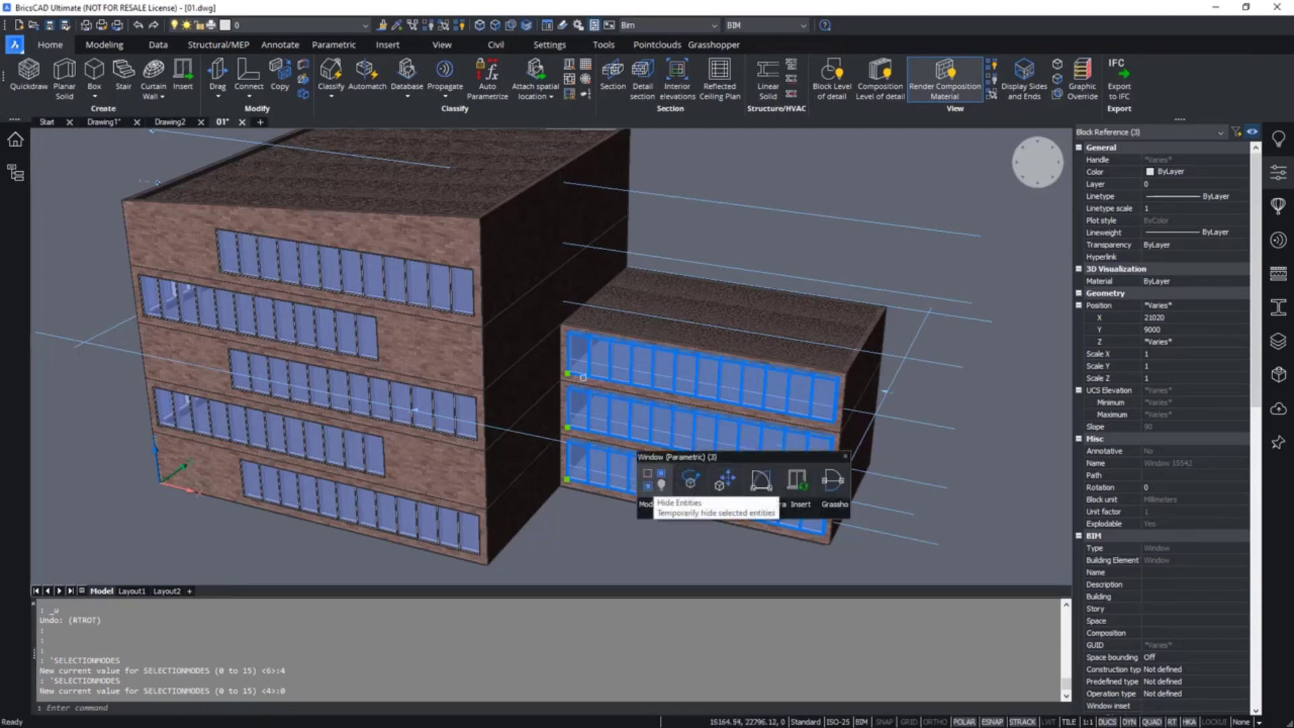
mouse_move(613, 362)
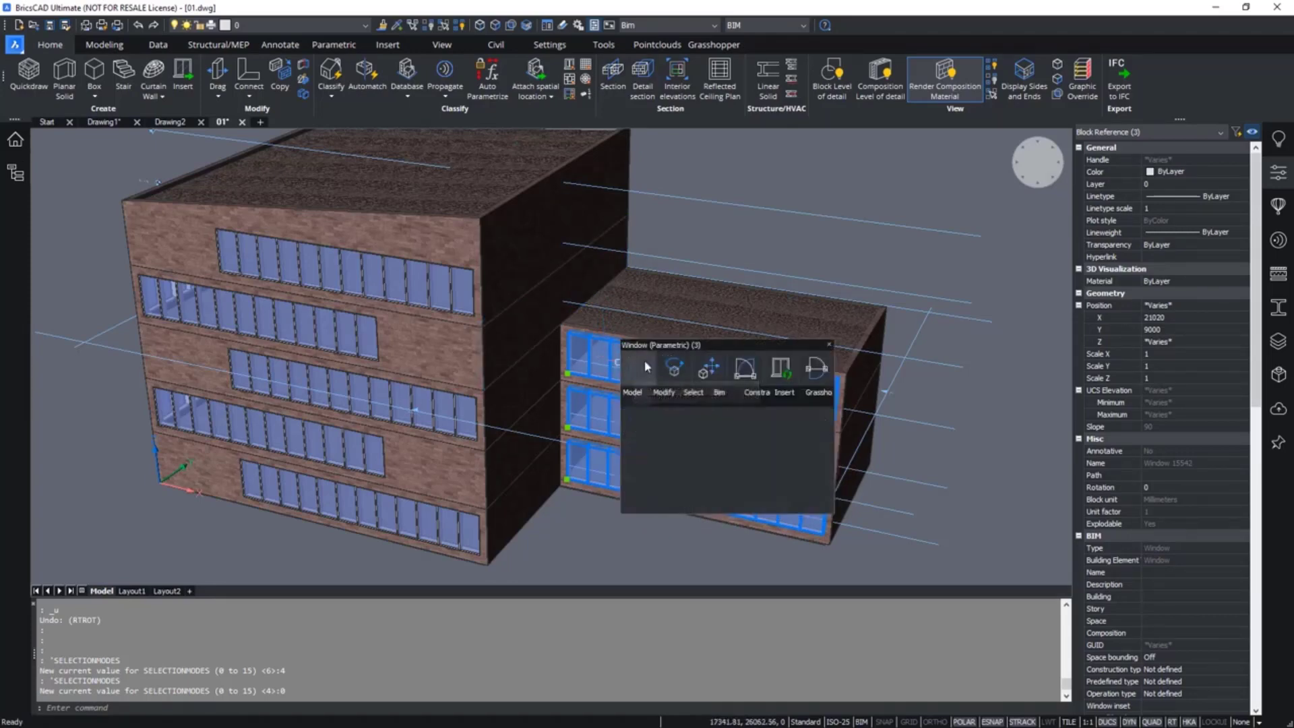
mouse_move(636, 401)
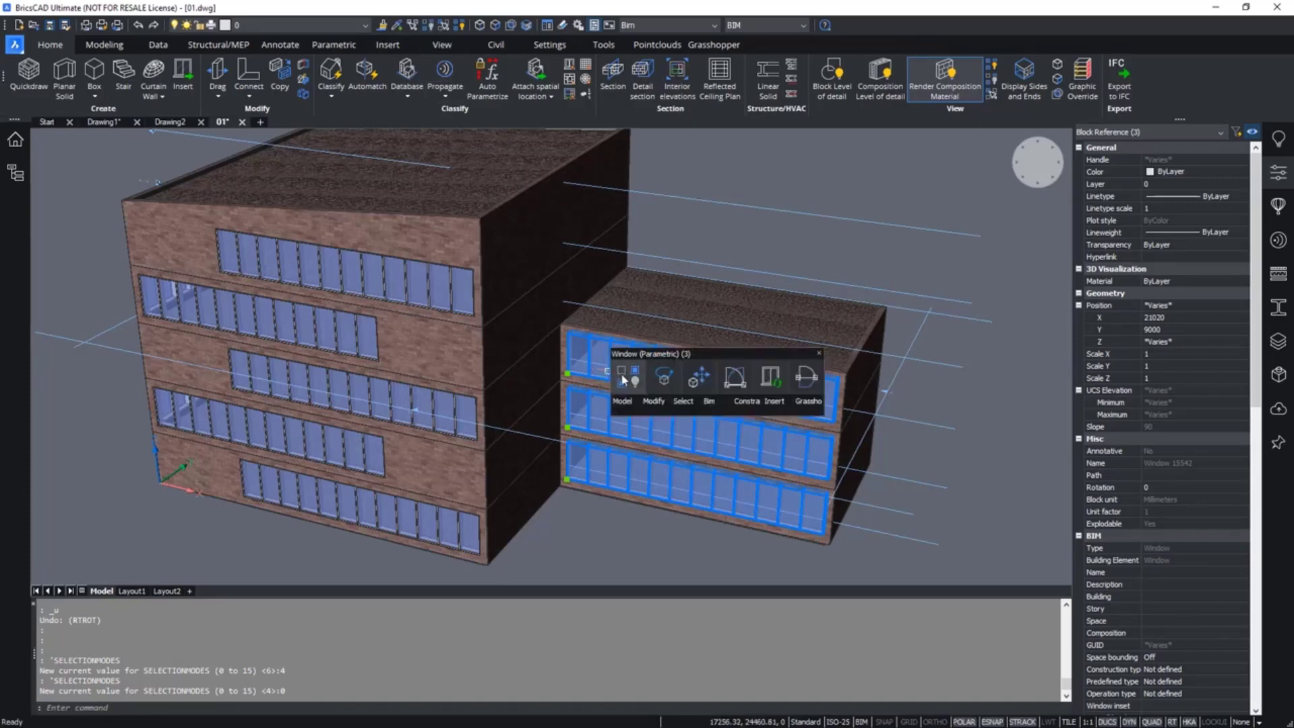
mouse_move(754, 409)
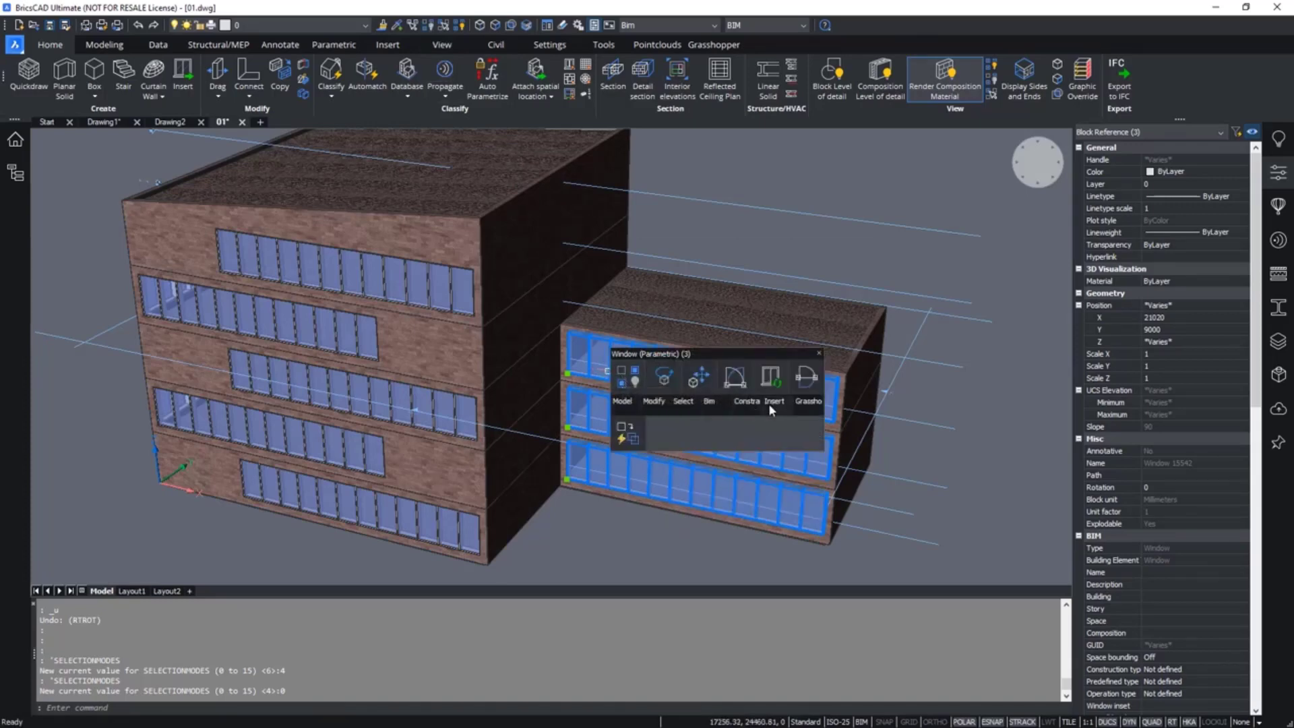
mouse_move(683, 402)
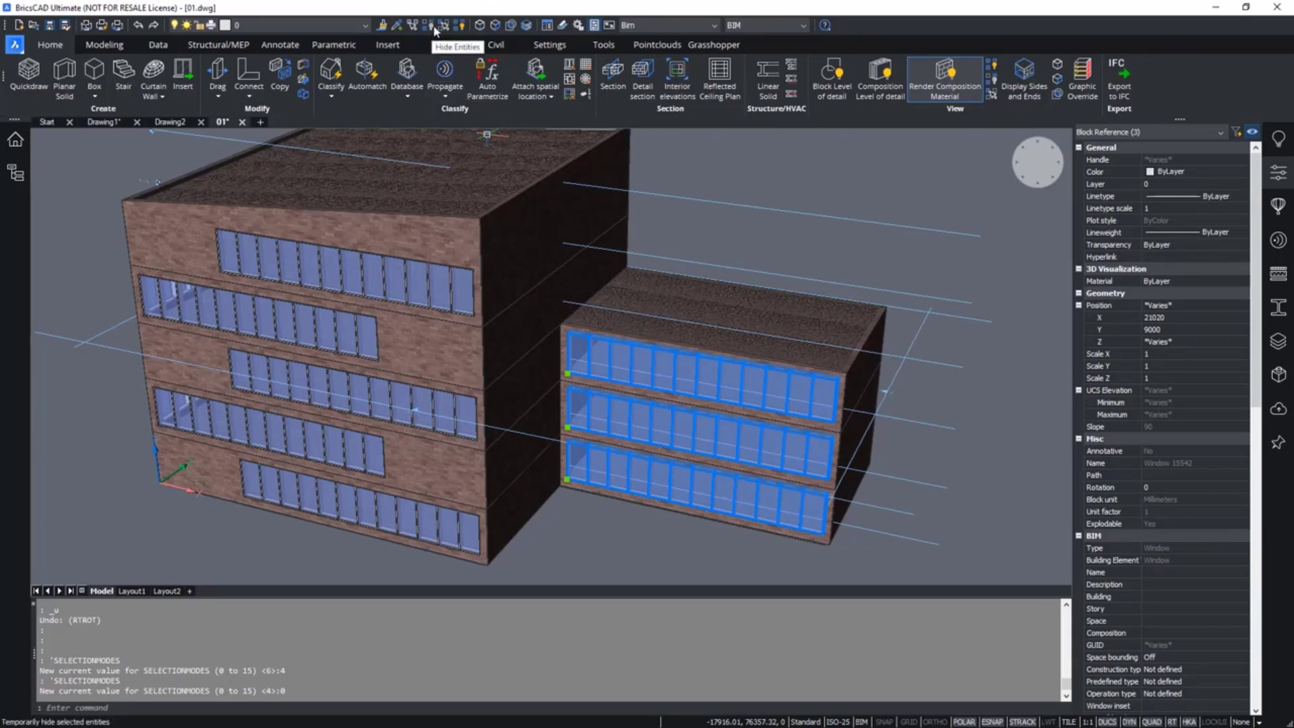
left_click(435, 28)
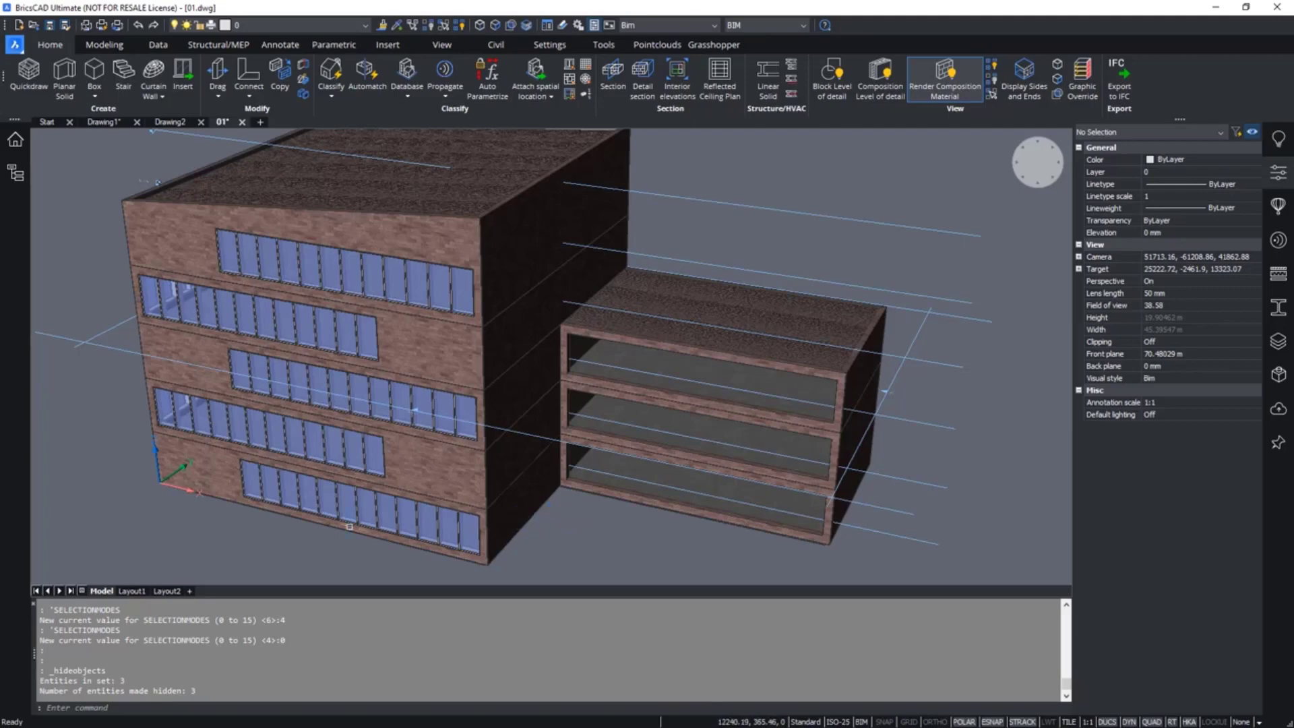
- Isolate the five window strips on the front facade of the taller building
left_click(313, 498)
left_click(240, 450)
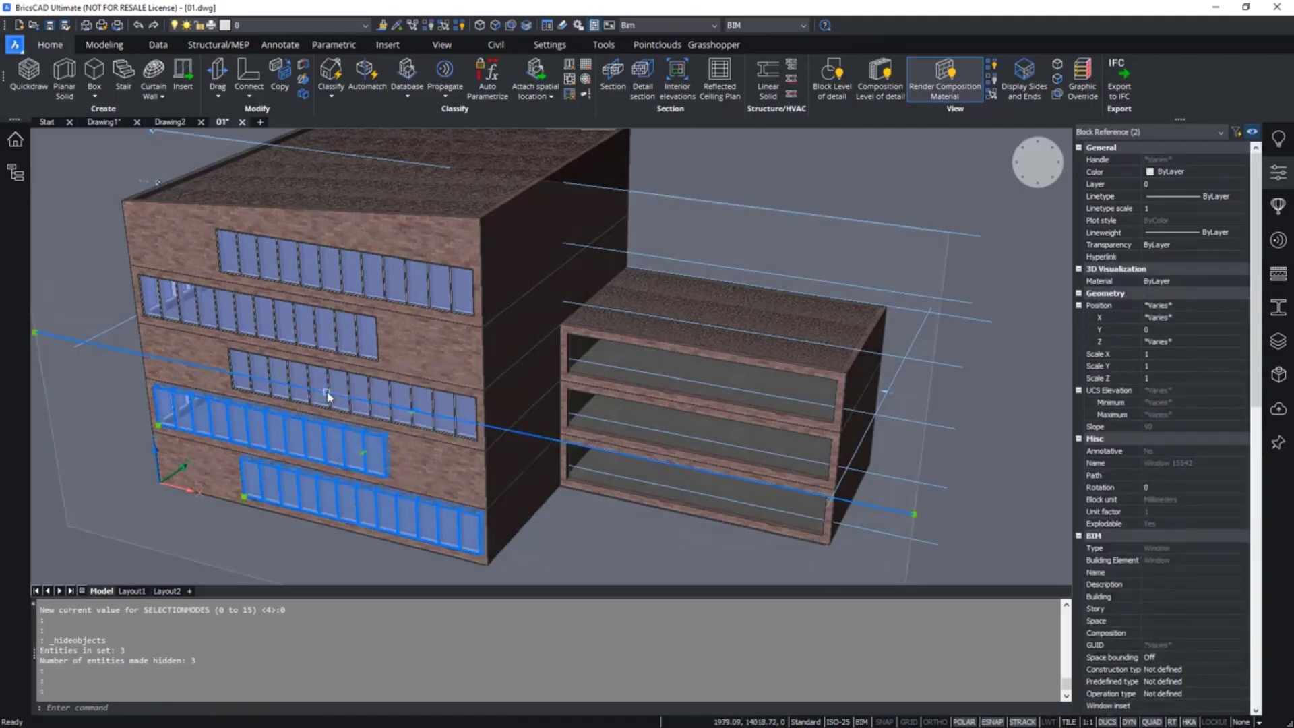
left_click(326, 391)
left_click(333, 320)
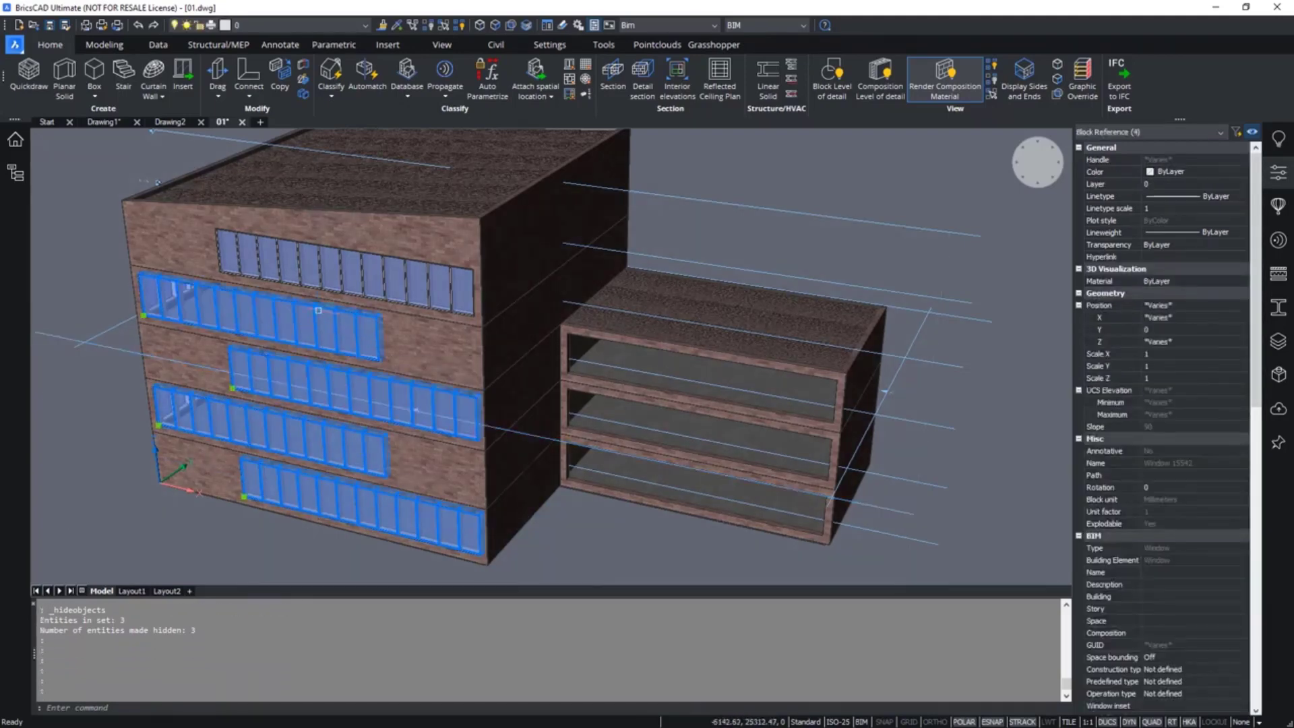
left_click(343, 257)
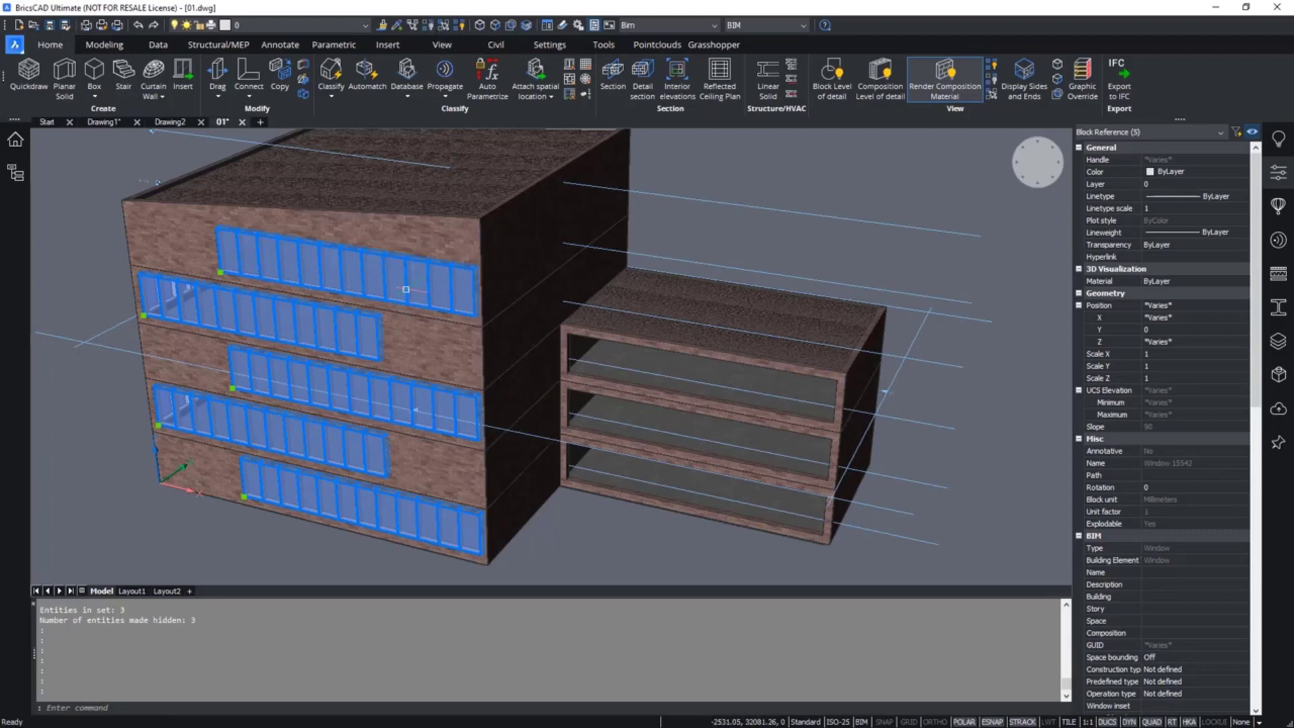
mouse_move(411, 294)
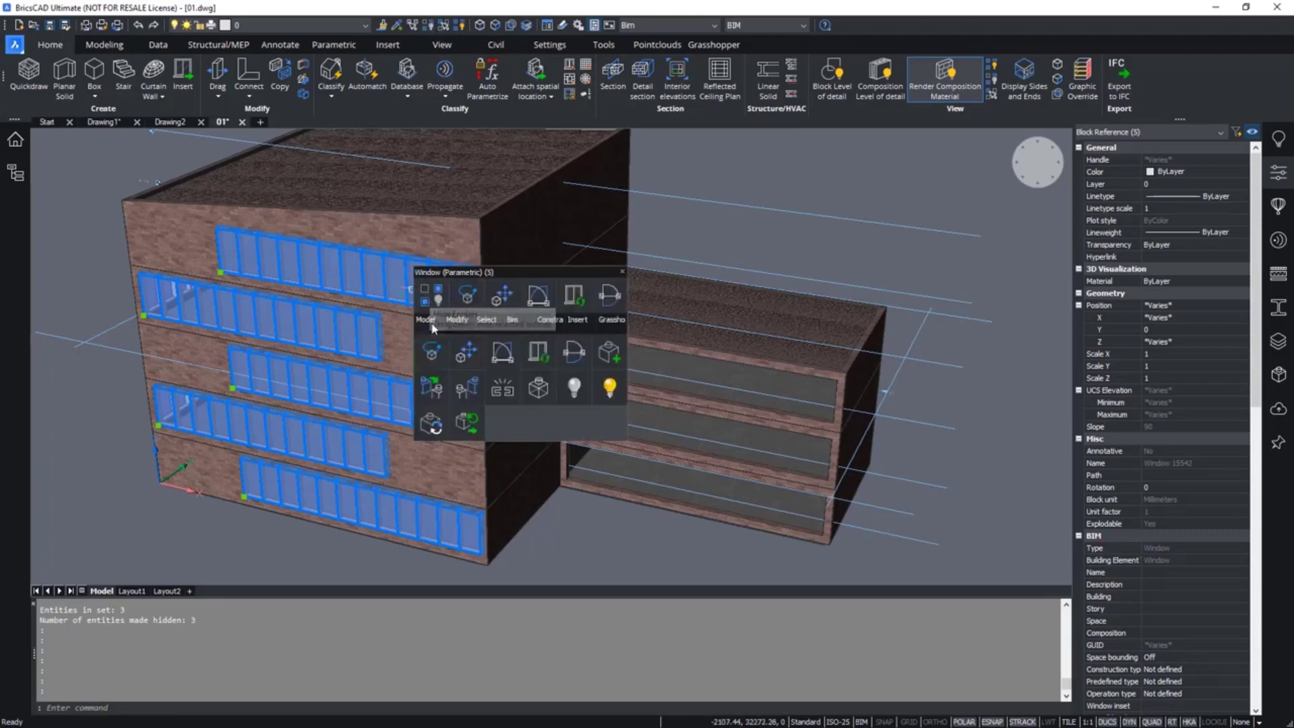
mouse_move(497, 326)
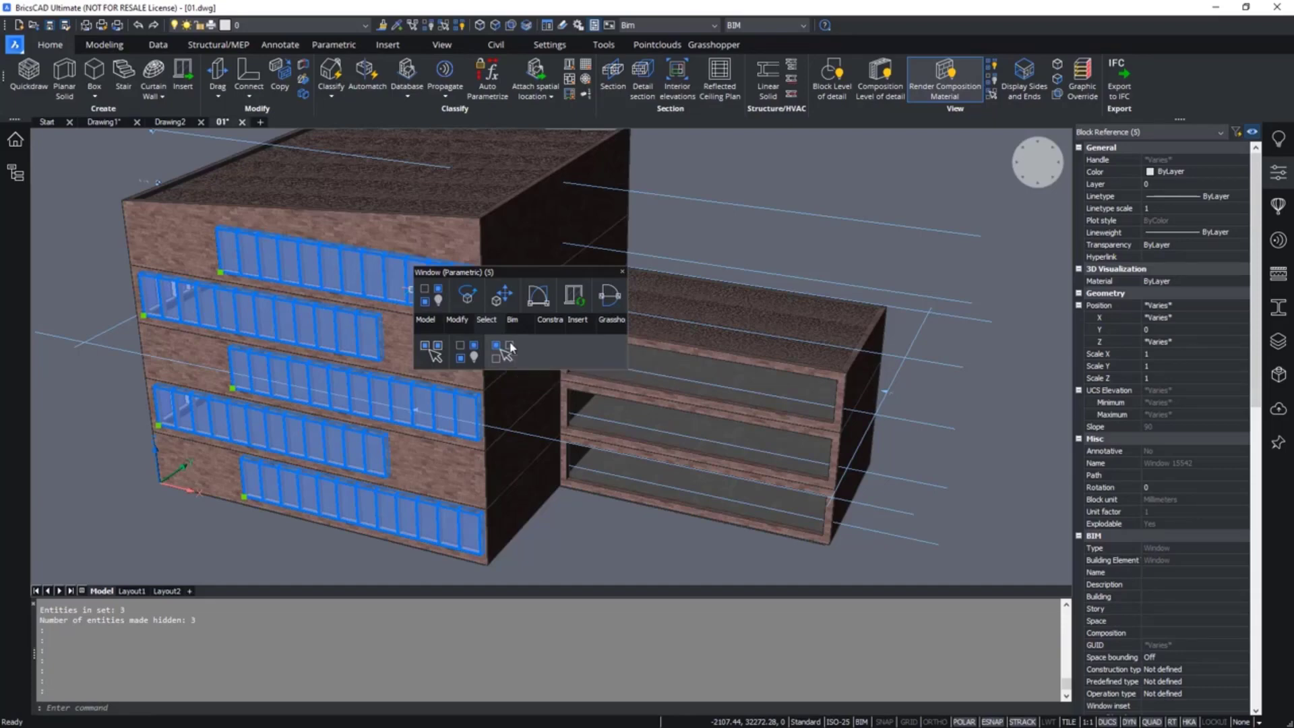
left_click(511, 347)
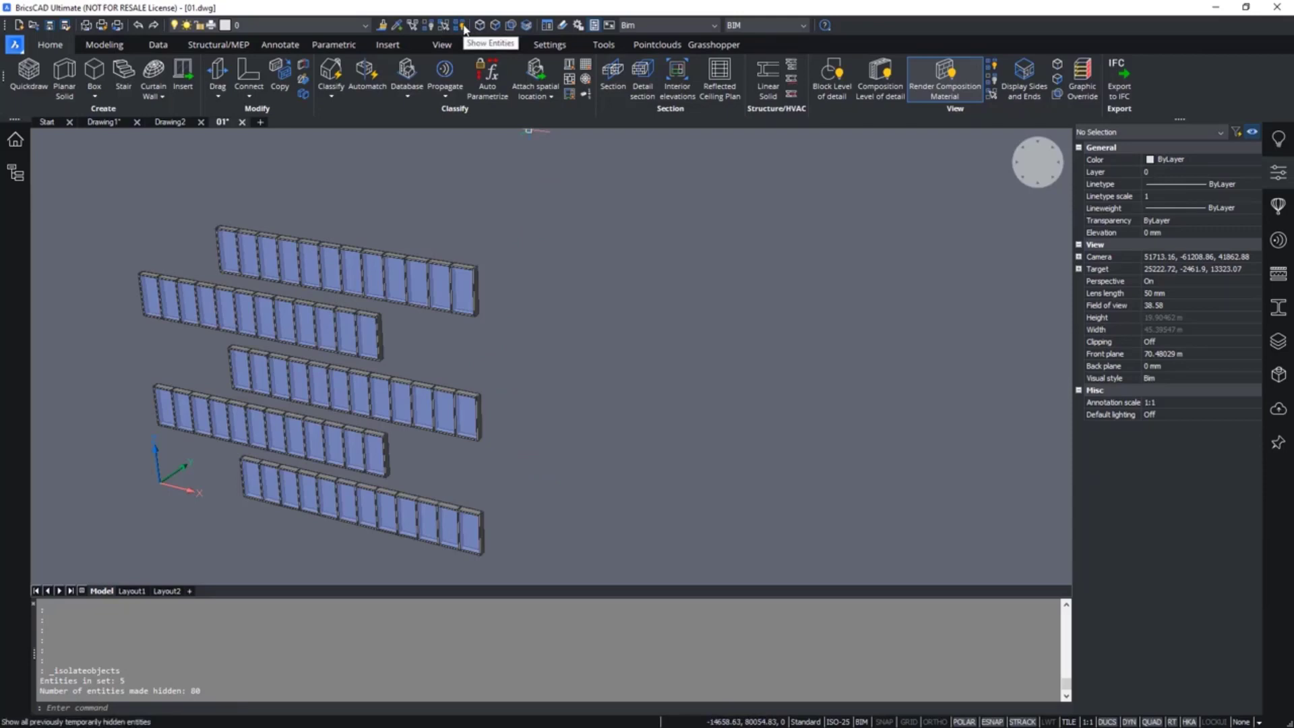
- Show all temporarily hidden entities of the building again
right_click(495, 227)
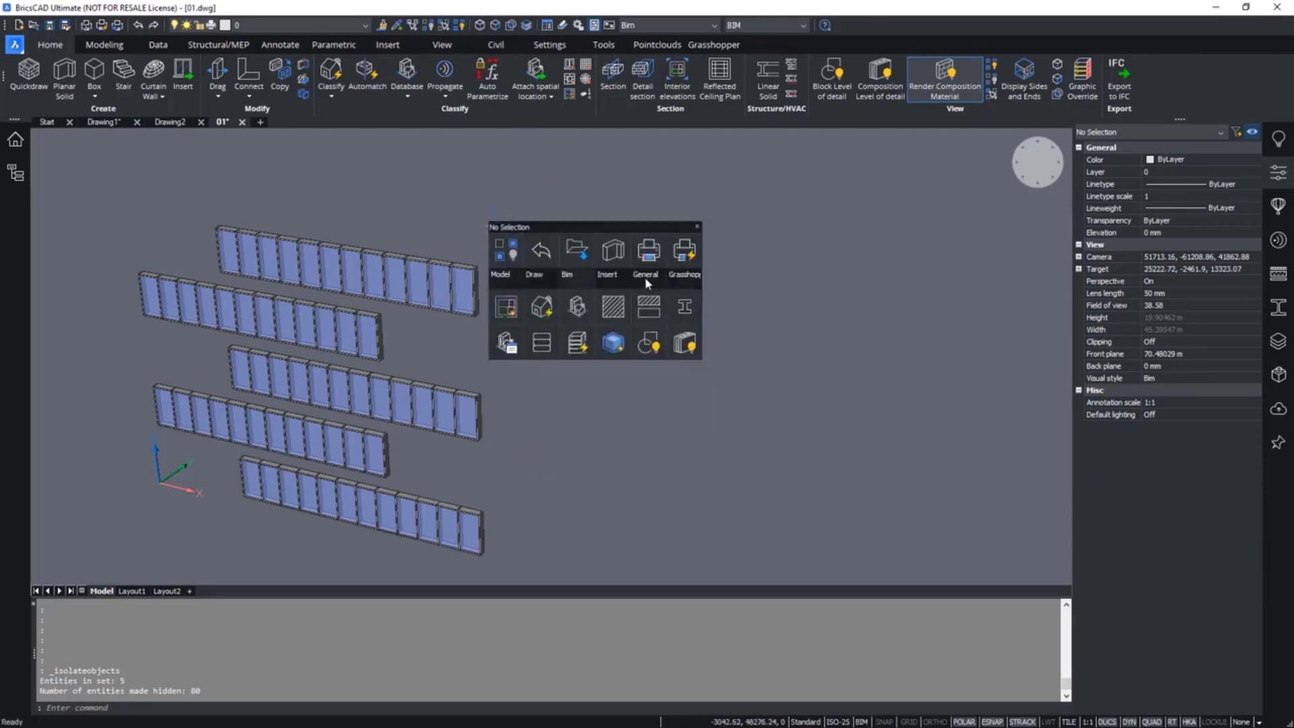
mouse_move(646, 283)
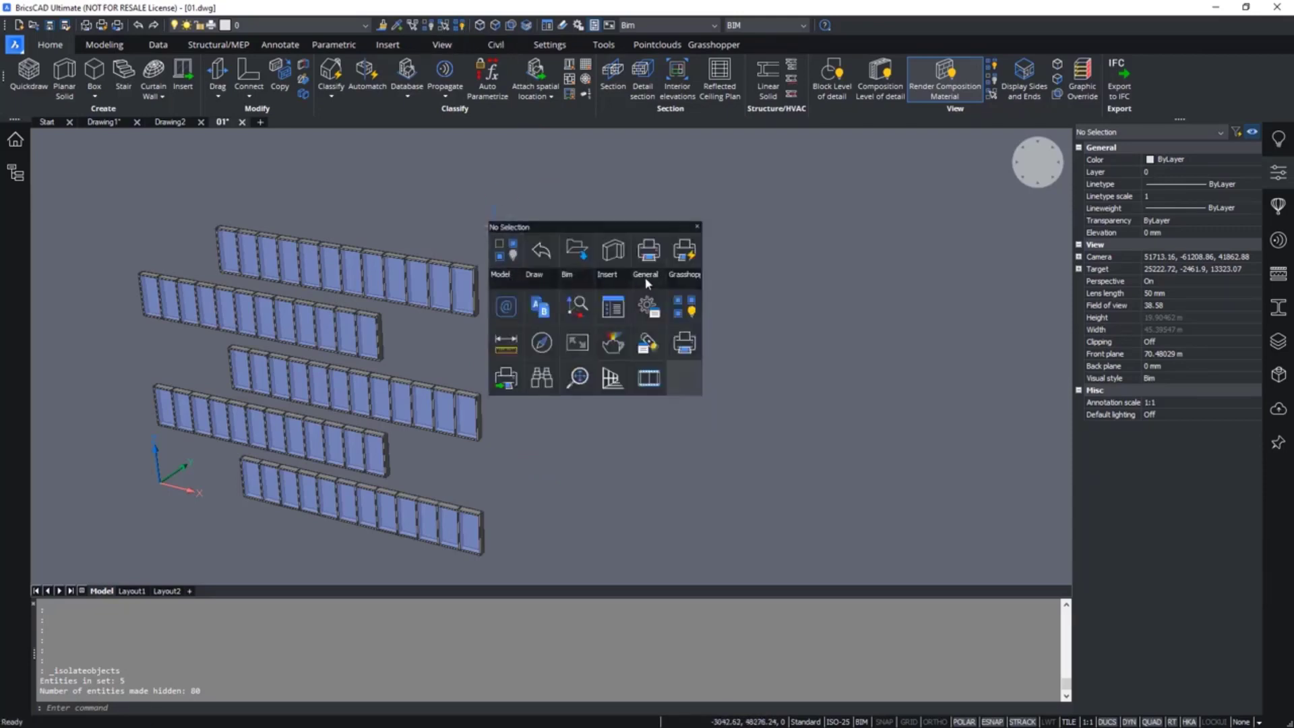
left_click(684, 311)
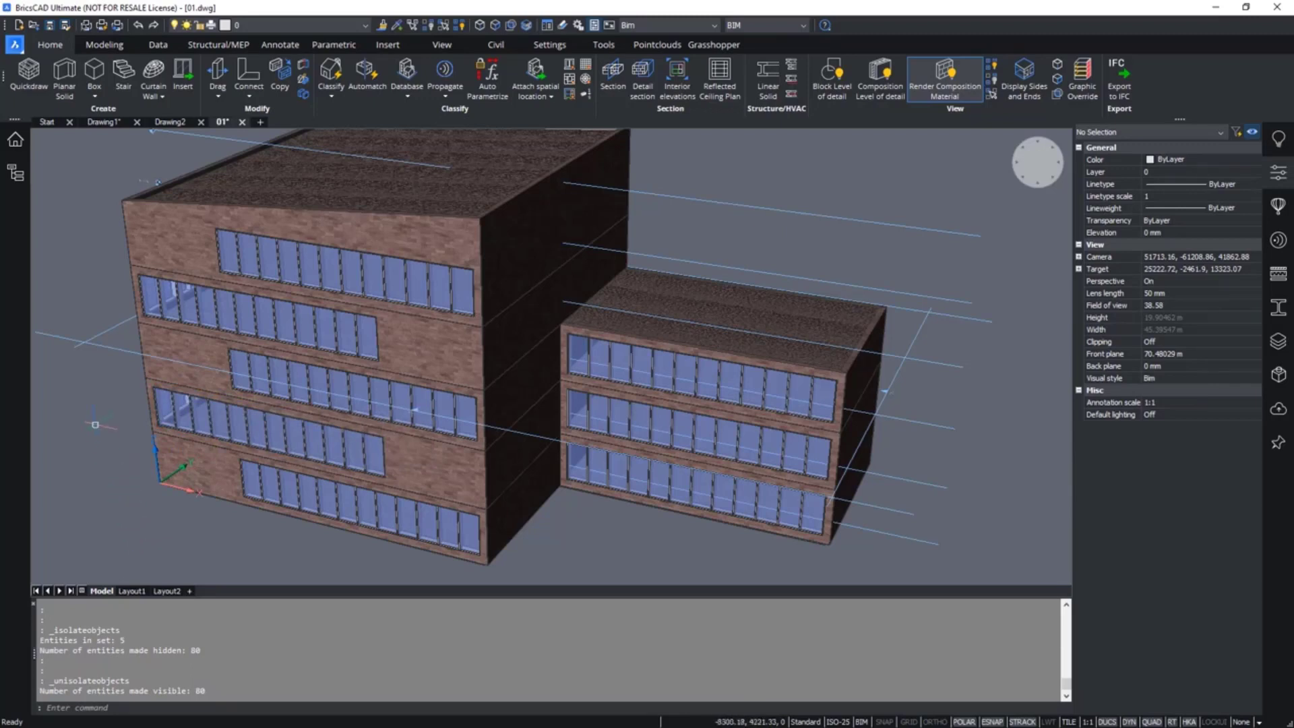
- Display the structure tree, widen its panel and expand Building Elements down to the element types of the story
left_click(14, 173)
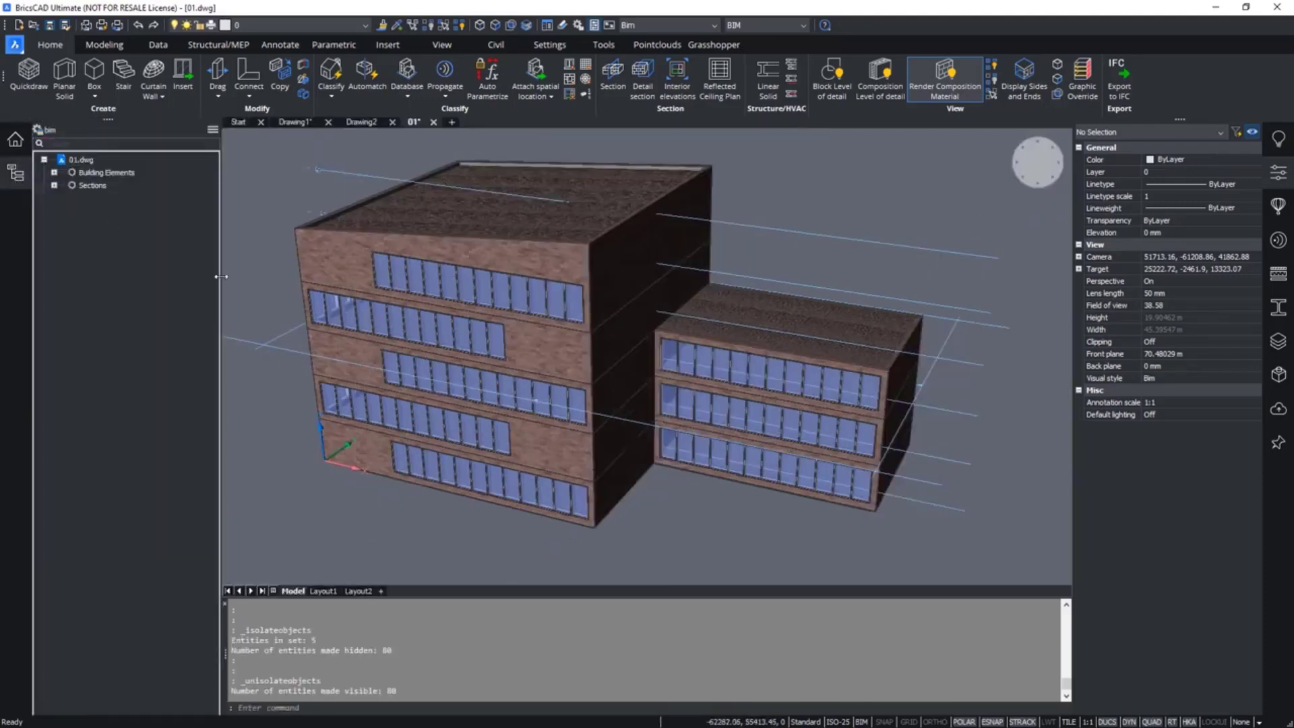
left_click_drag(221, 276, 264, 282)
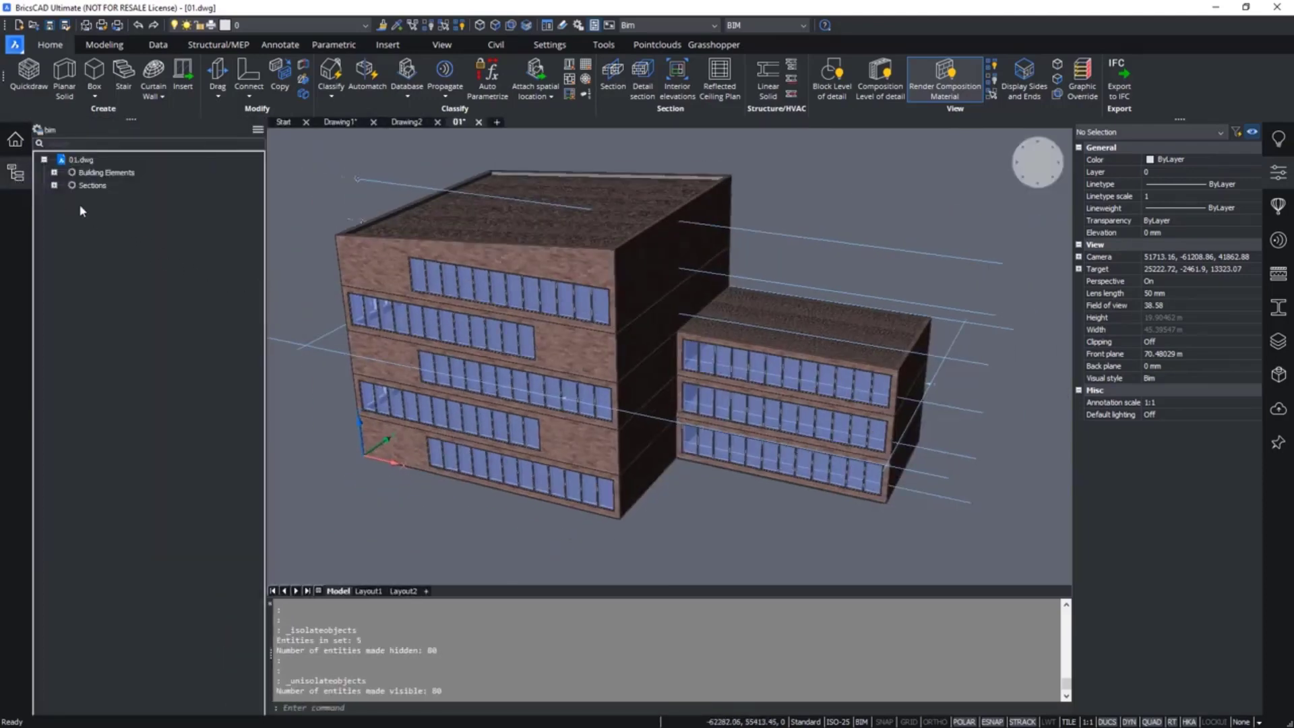
left_click(54, 172)
left_click(65, 185)
left_click(74, 197)
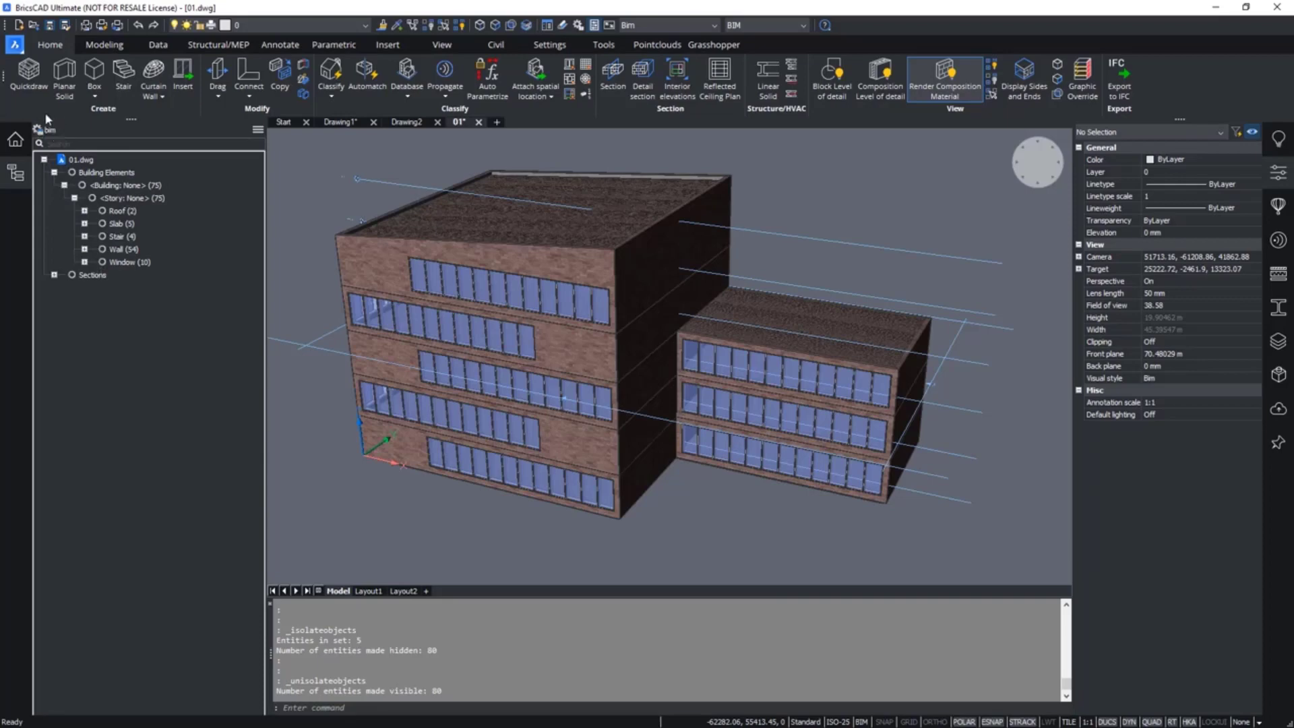
- Switch the structure tree configuration to mechanical and back to bim
left_click(258, 131)
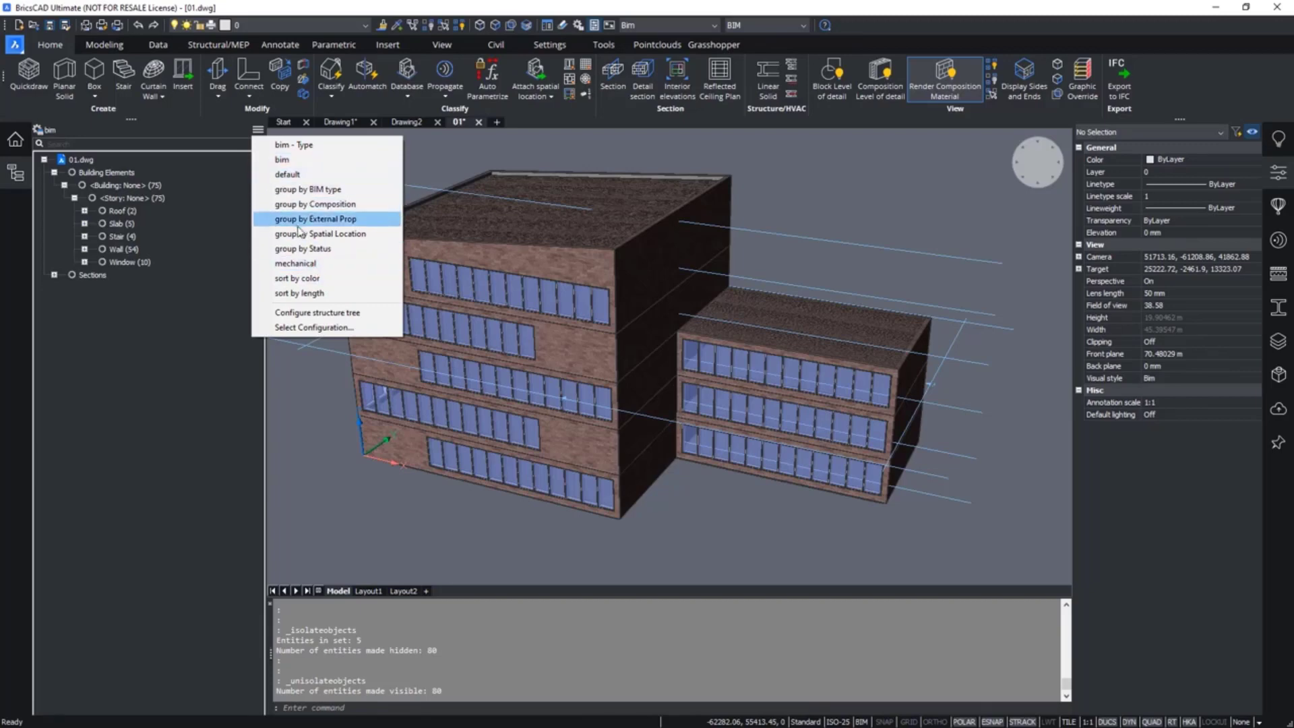
left_click(295, 263)
left_click(258, 129)
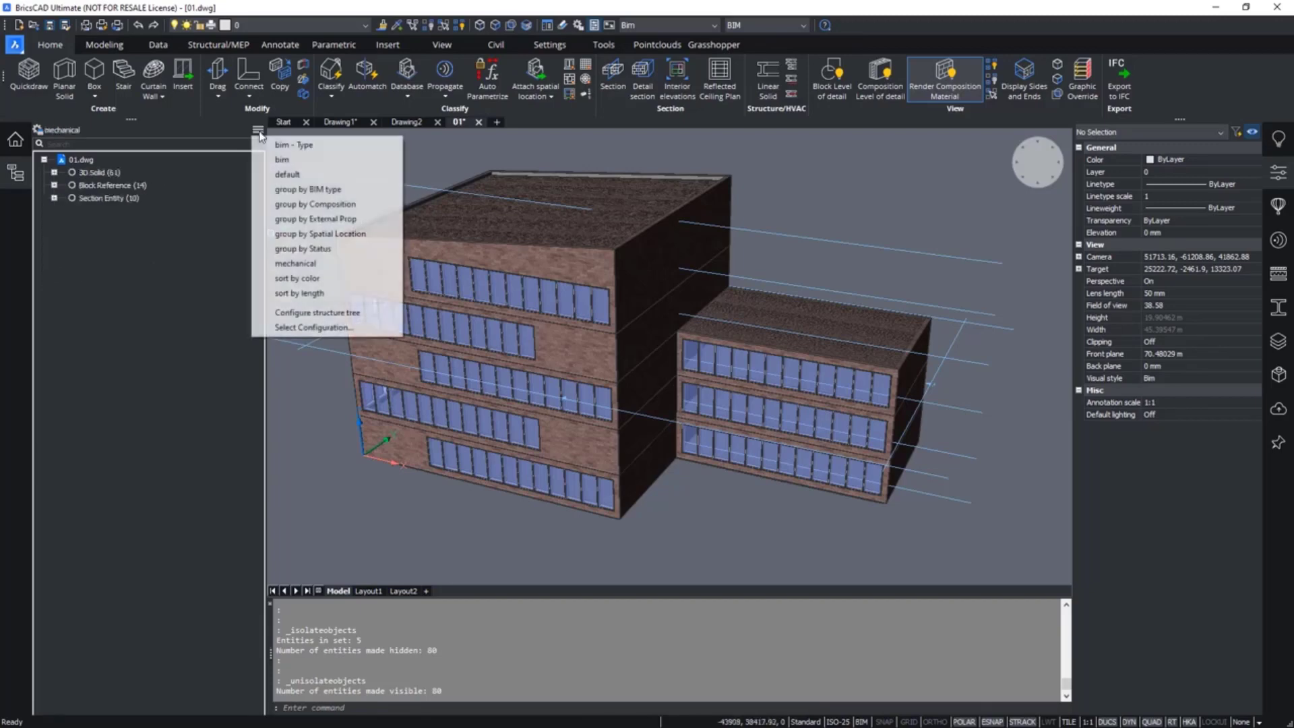
left_click(283, 161)
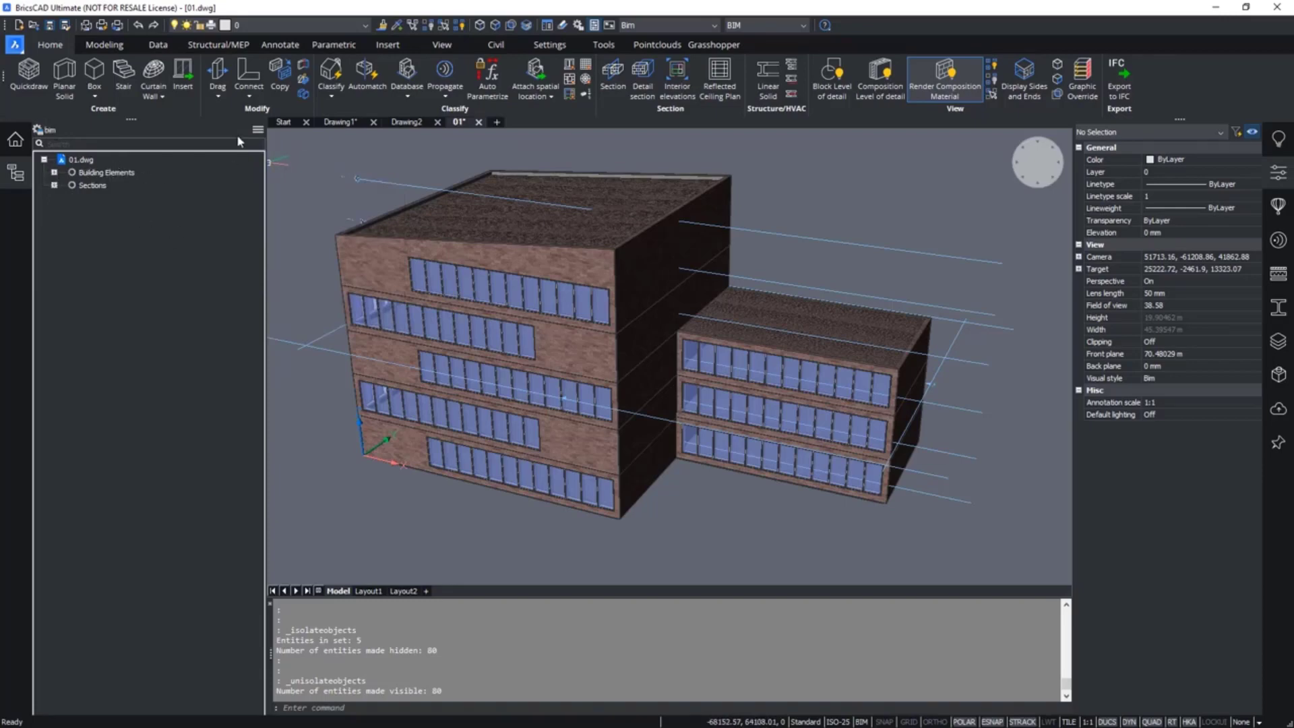
left_click(256, 130)
left_click(284, 161)
- Enlarge the Configure Structure Tree dialog, choose the option "Select entities when selected in tree" and accept the configuration
left_click(38, 131)
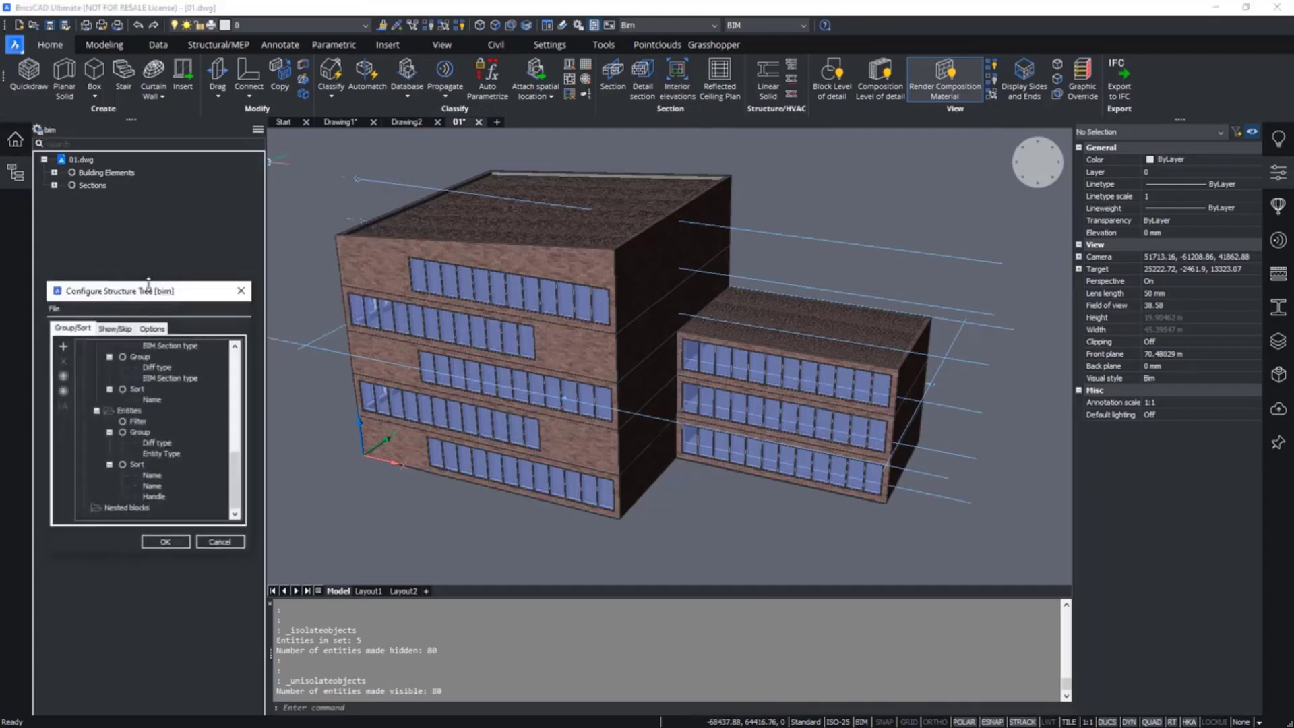
left_click_drag(156, 278, 159, 237)
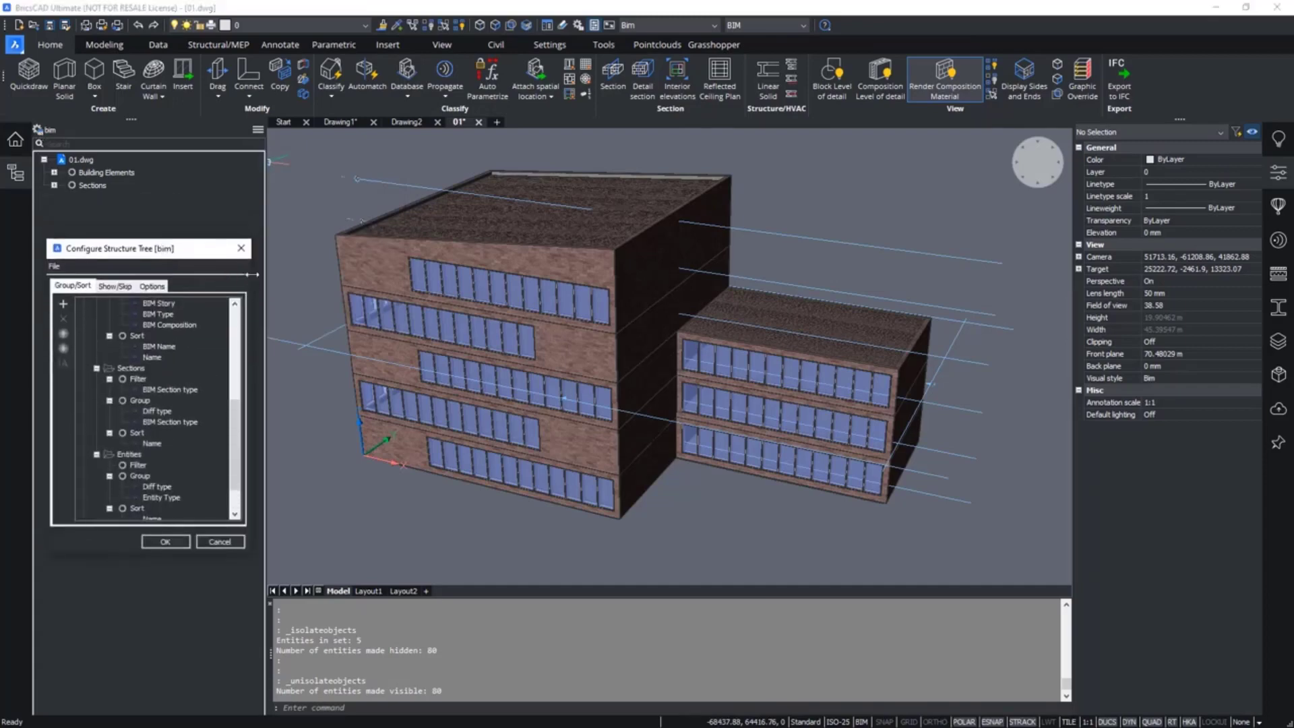
left_click_drag(252, 274, 360, 275)
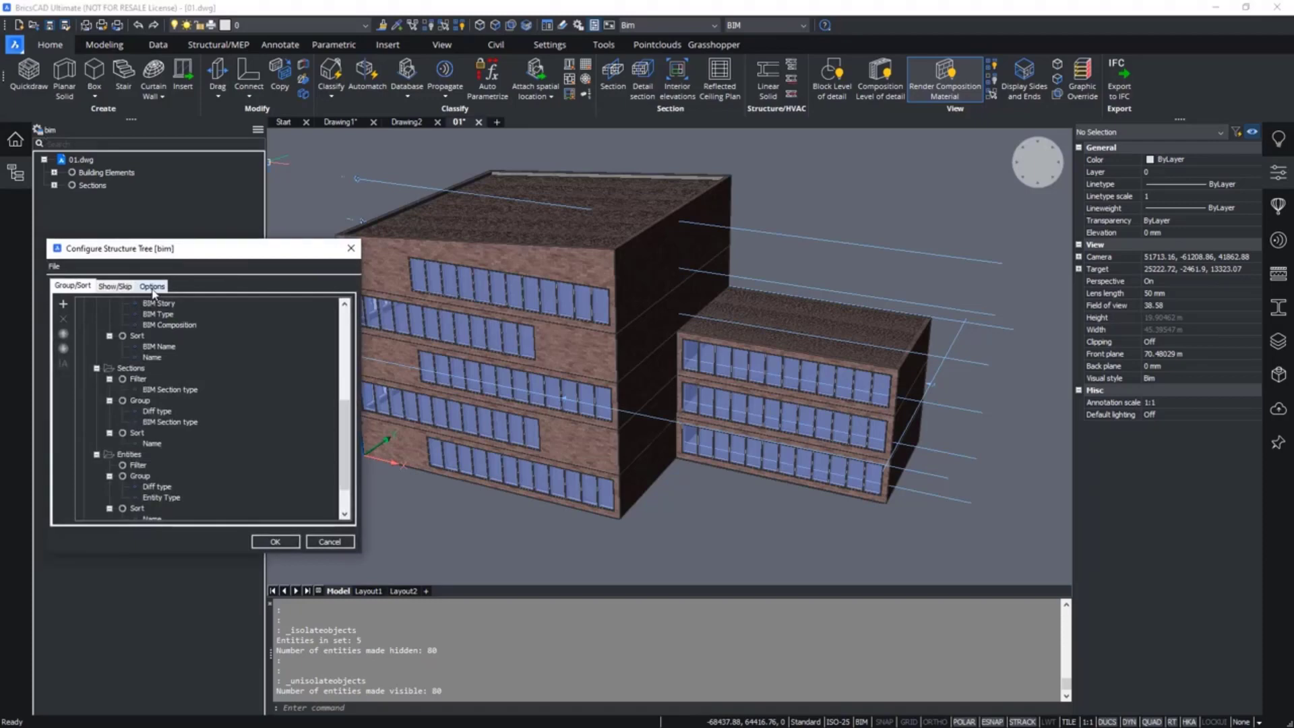
left_click(153, 287)
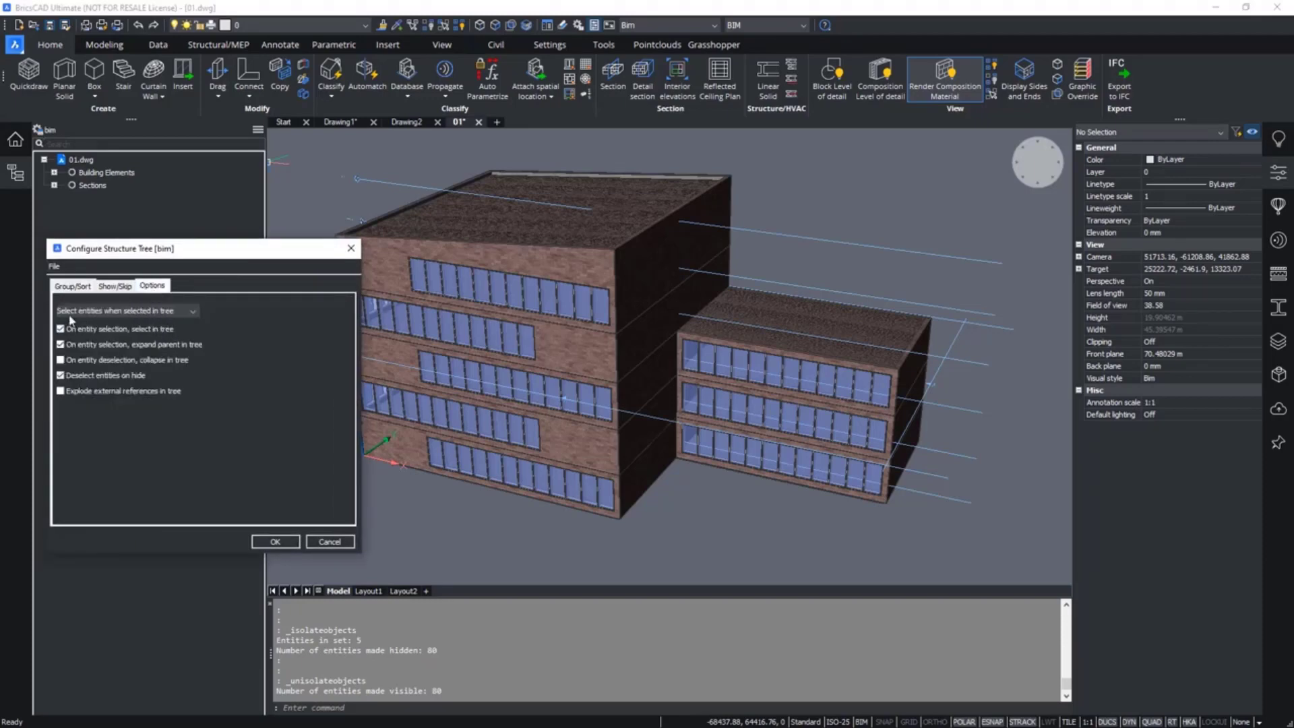
left_click(117, 312)
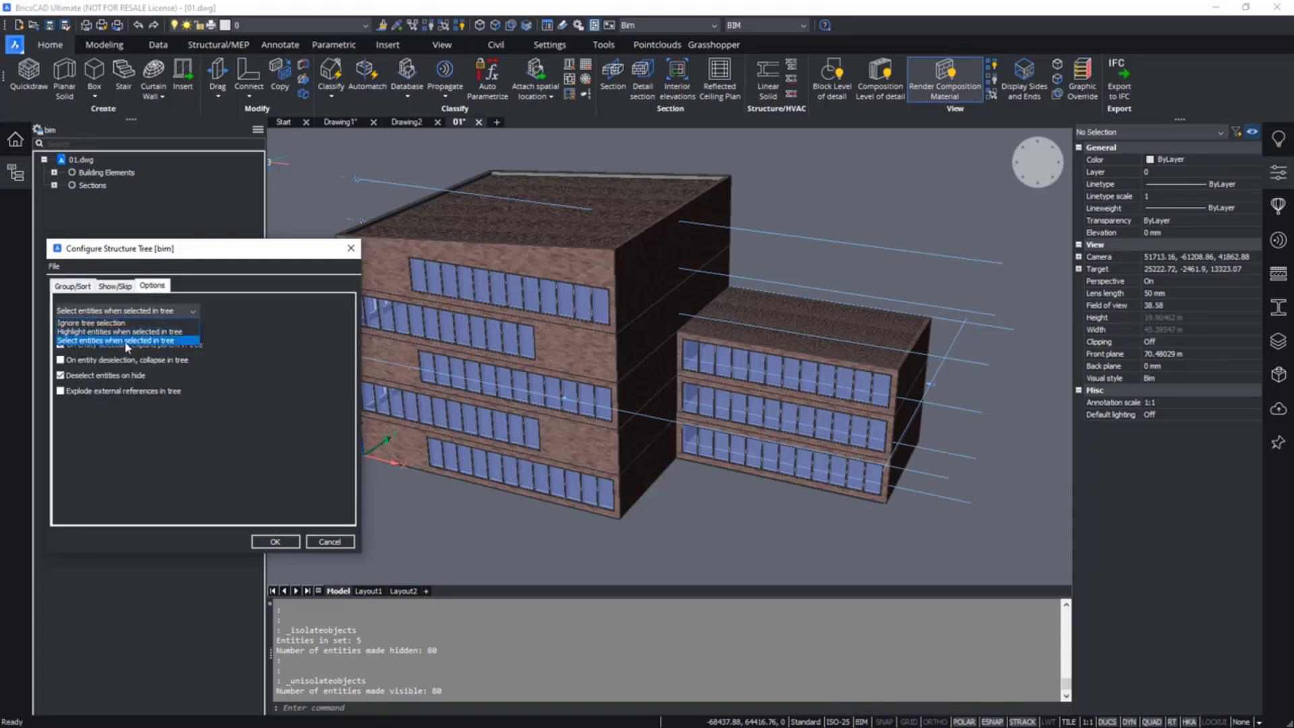
left_click(126, 341)
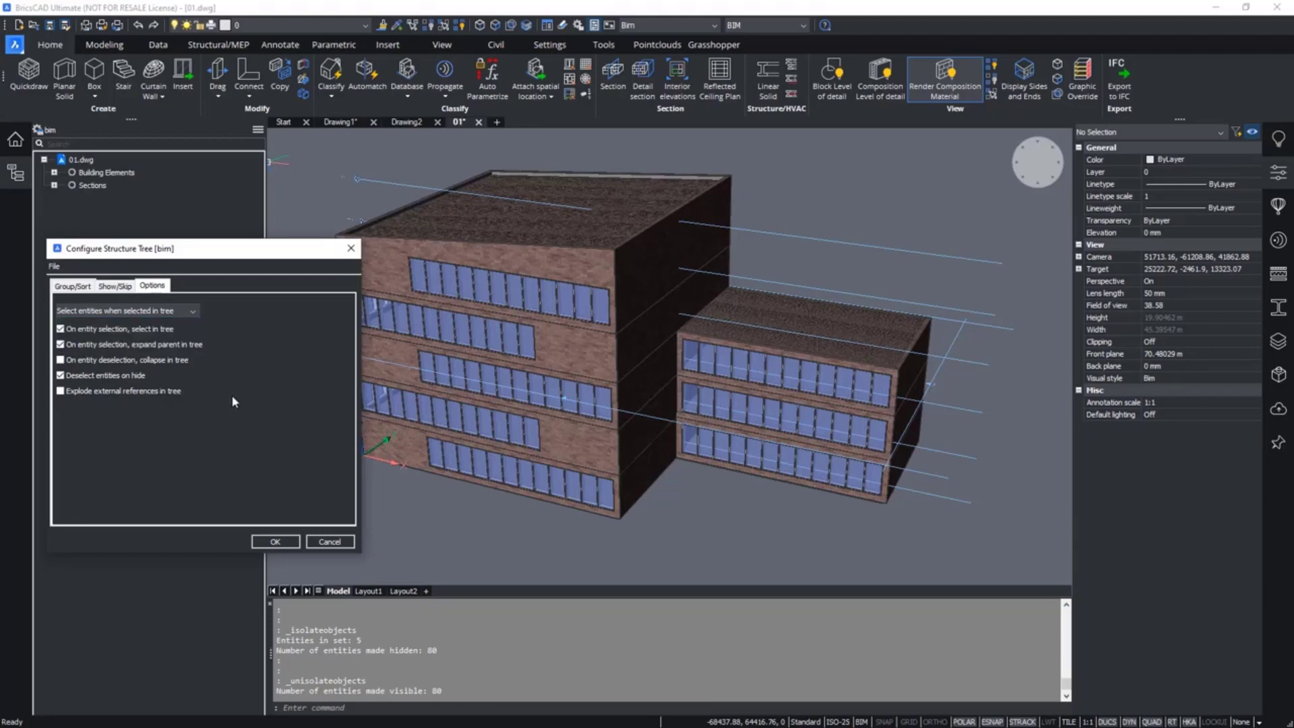
left_click(271, 546)
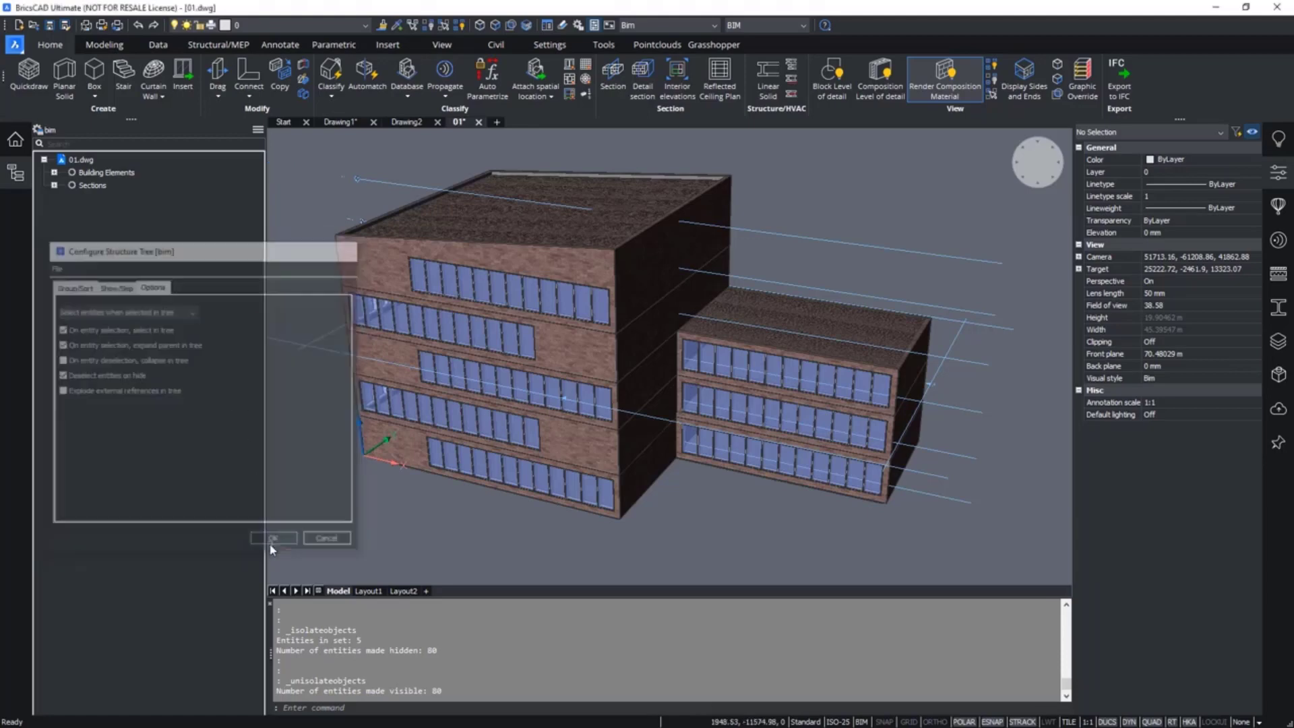
- Expand Building Elements down to the element types of the story and hide all walls from the structure tree
left_click(54, 172)
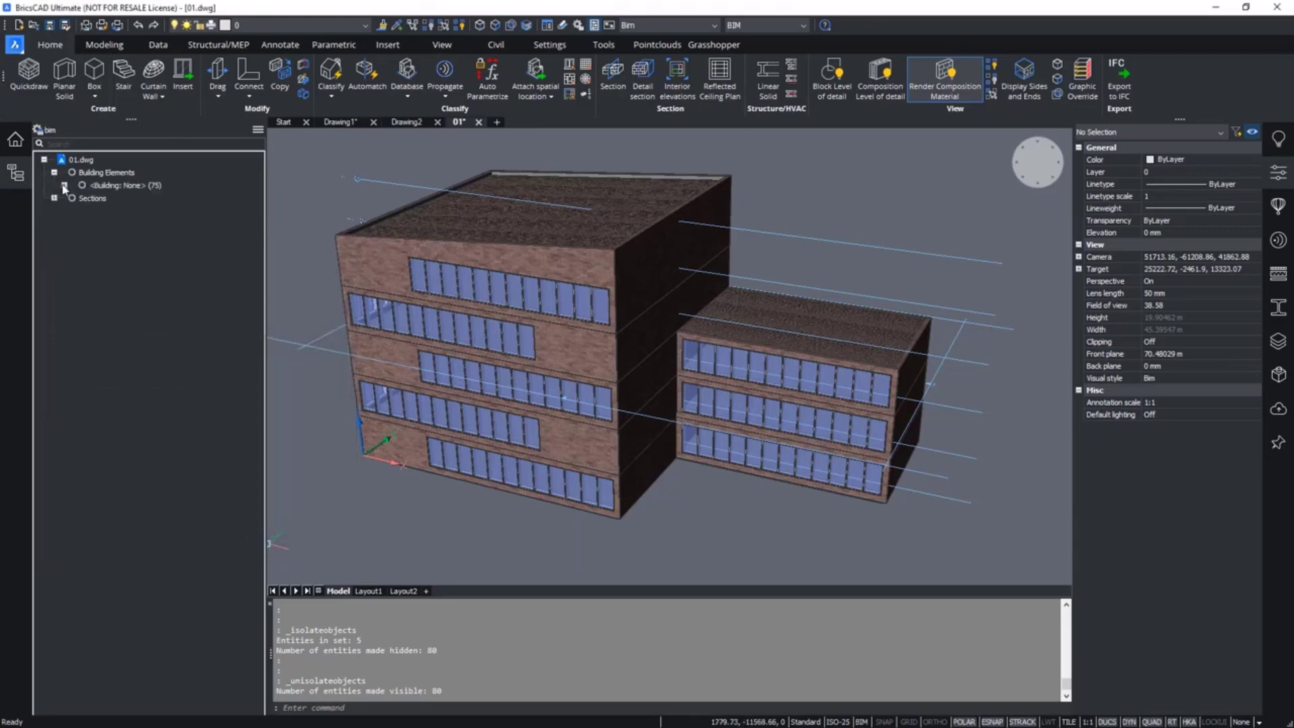
left_click(64, 185)
left_click(75, 198)
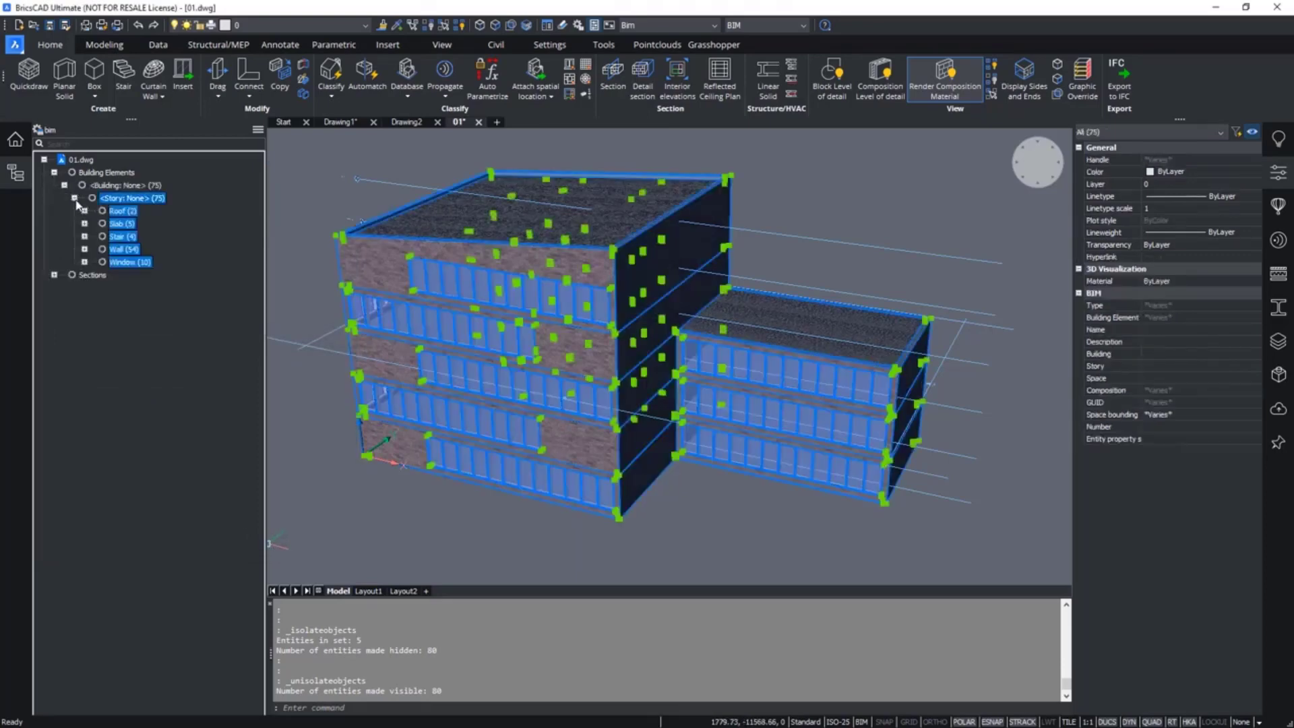
left_click(124, 249)
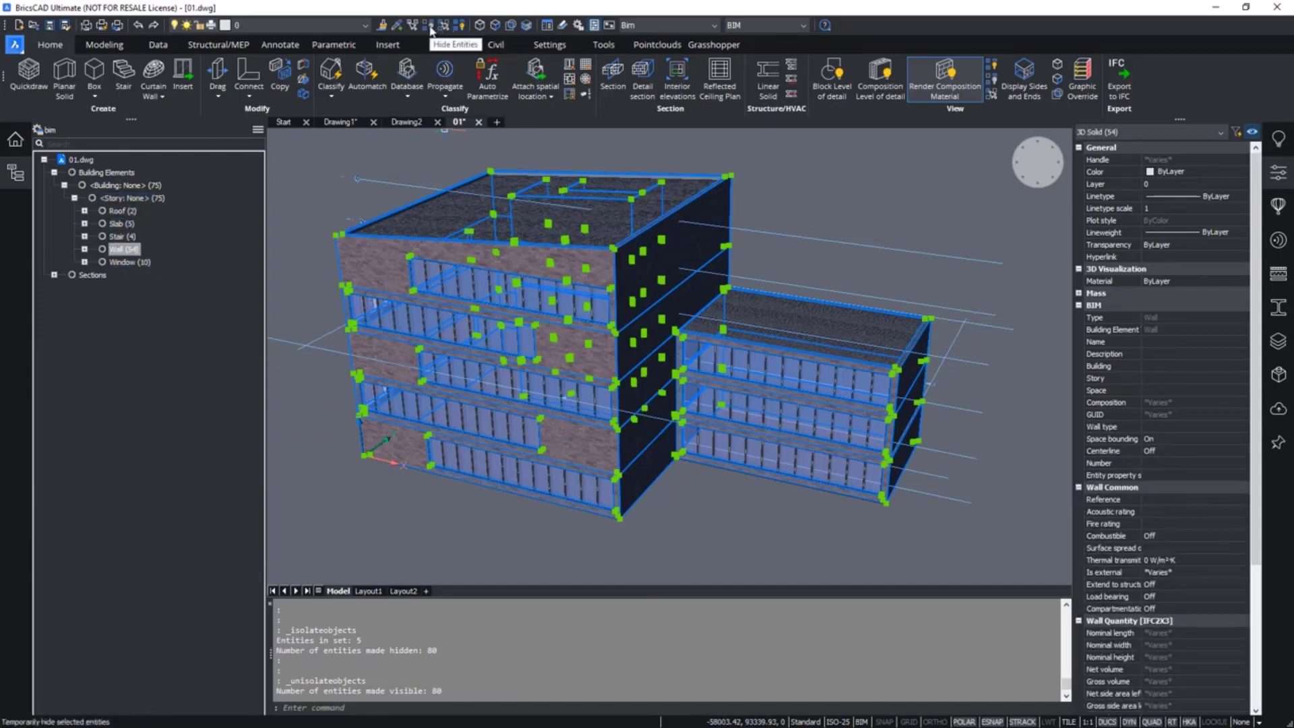
right_click(122, 253)
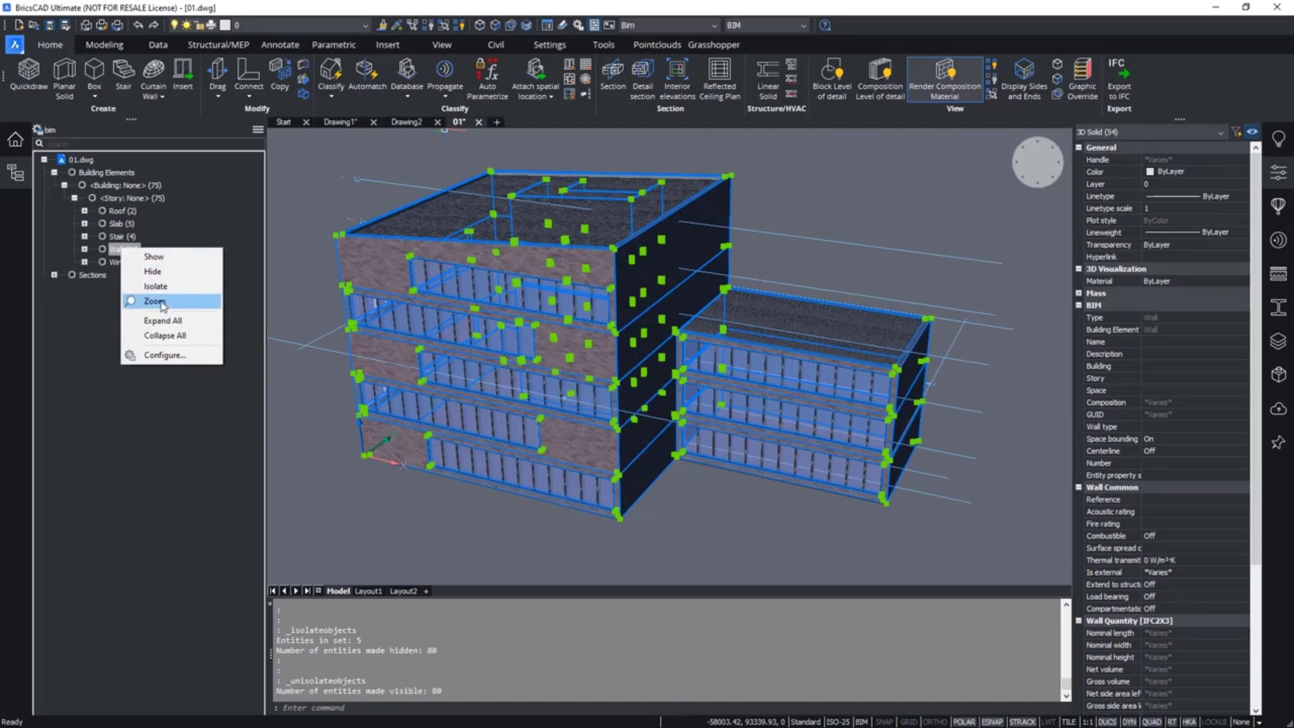
left_click(160, 273)
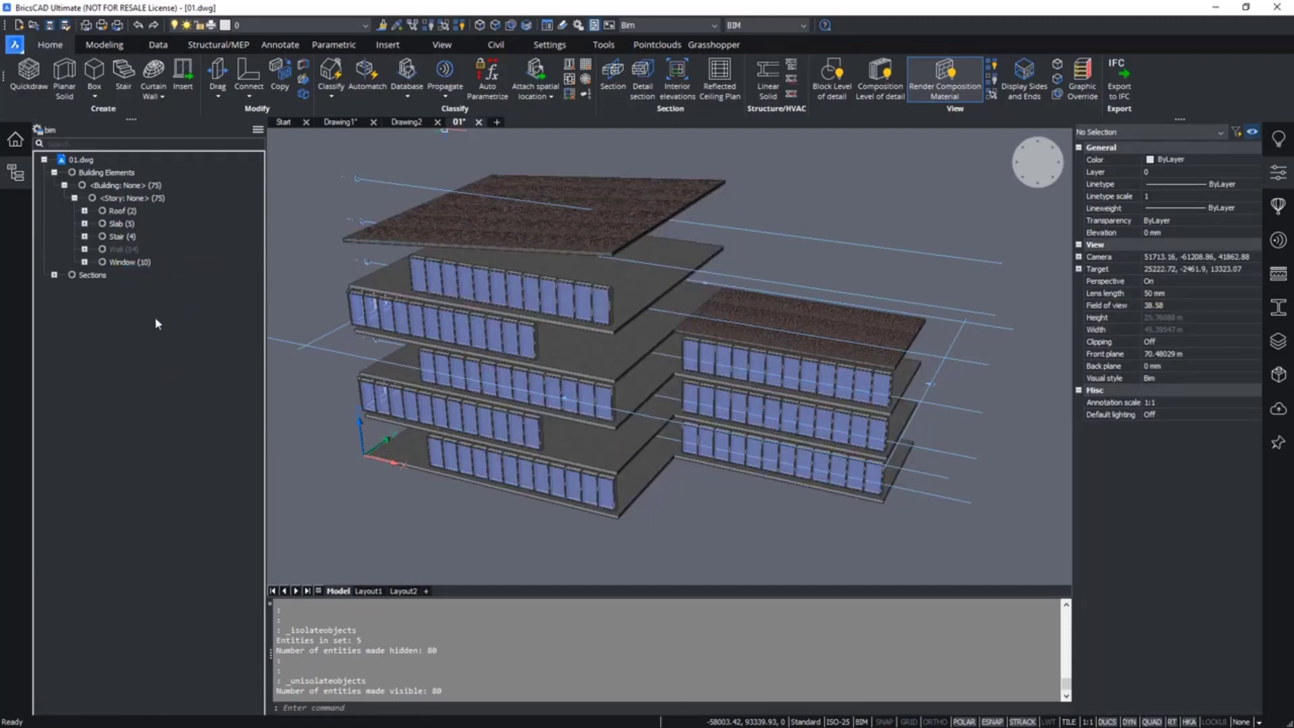
- Expand the Window group in the structure tree down to its individual entries and zoom to the first Window 15542
left_click(84, 262)
left_click(94, 275)
left_click(143, 290)
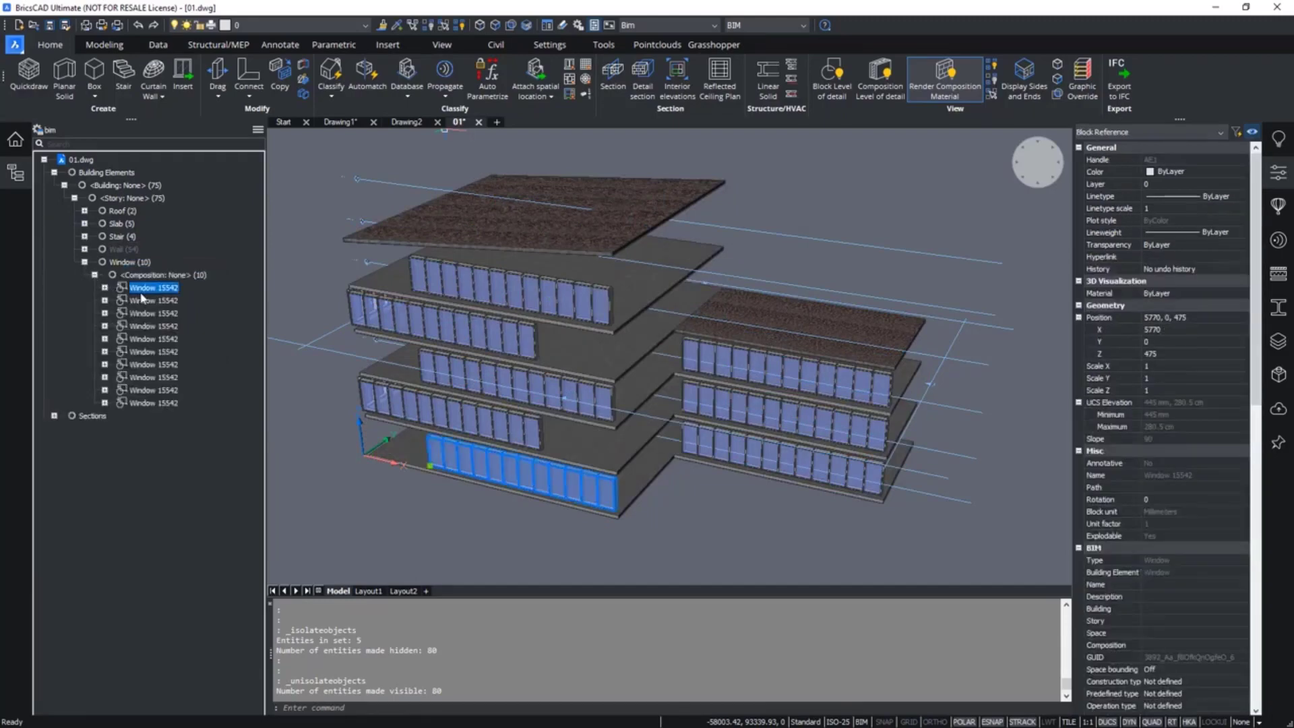
right_click(142, 292)
left_click(173, 347)
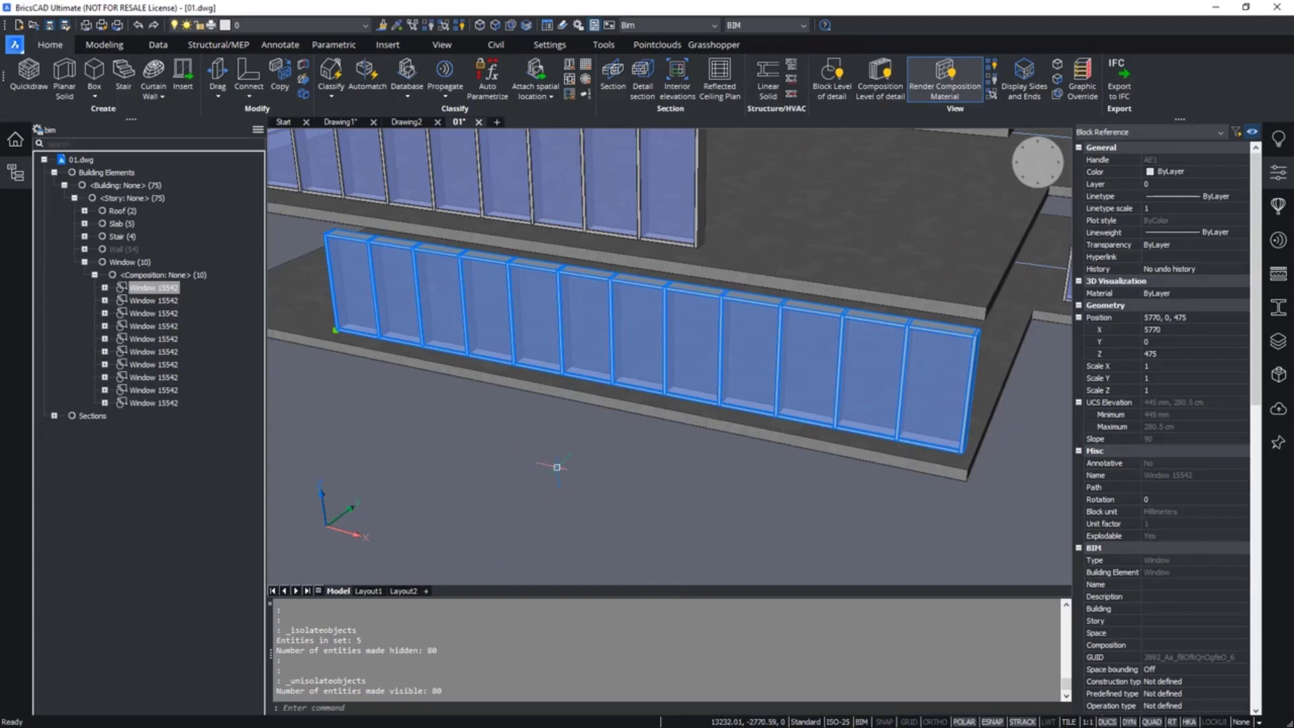
- Zoom back out to the whole building and orbit around it to see its front and left sides
scroll(556, 466, "down", 6)
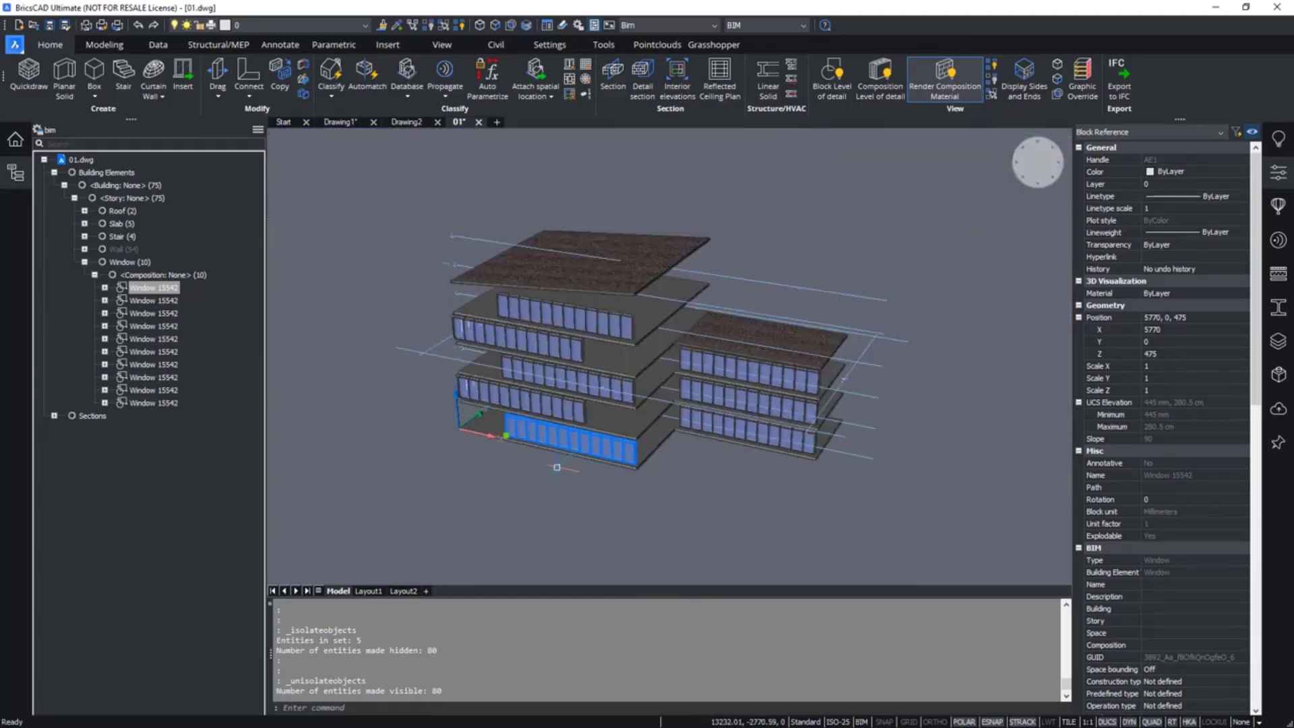
scroll(556, 466, "up", 4)
scroll(556, 466, "down", 4)
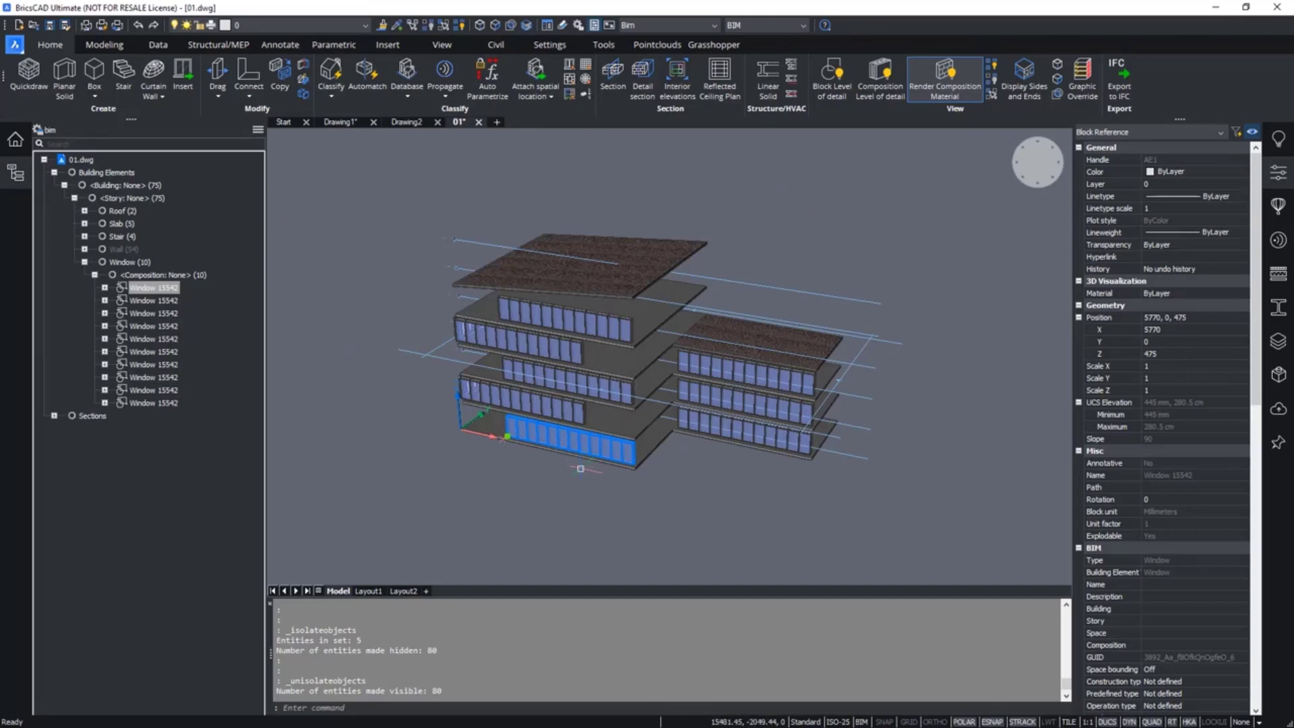
middle_click_drag(559, 472, 684, 492, "shift")
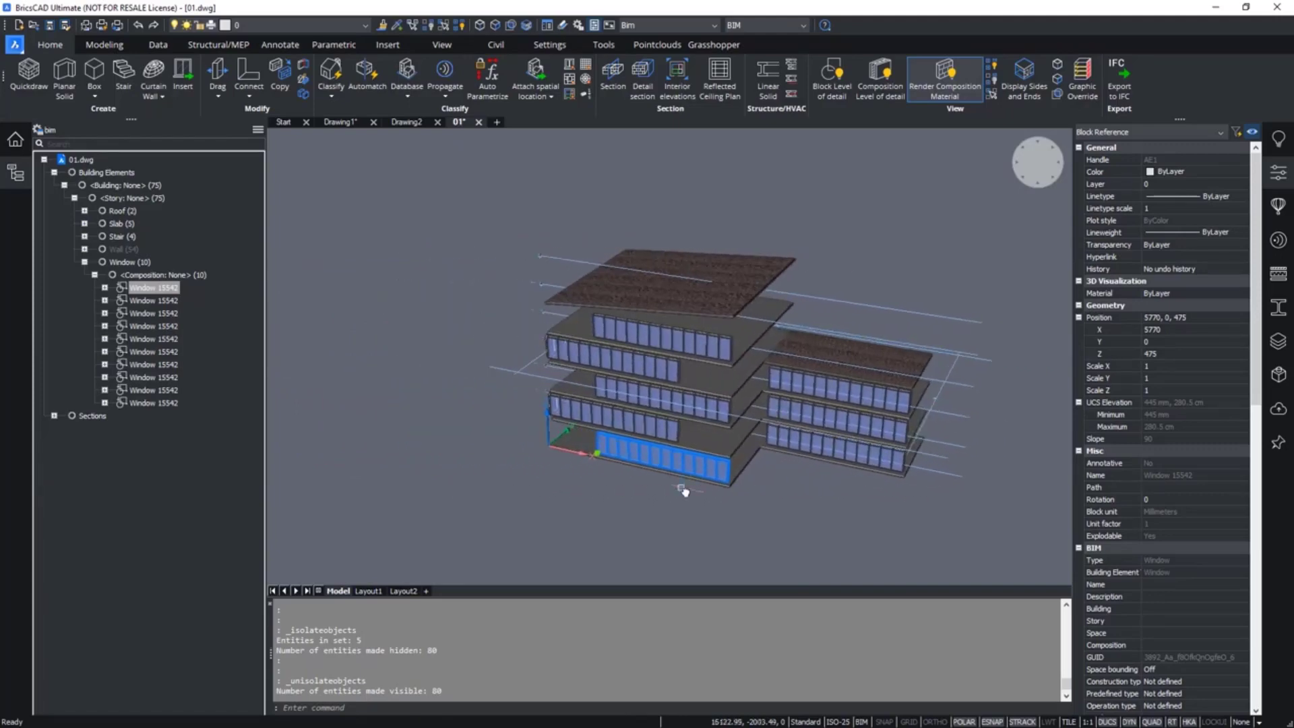
mouse_move(698, 475)
middle_click_drag(624, 497, 800, 495, "shift")
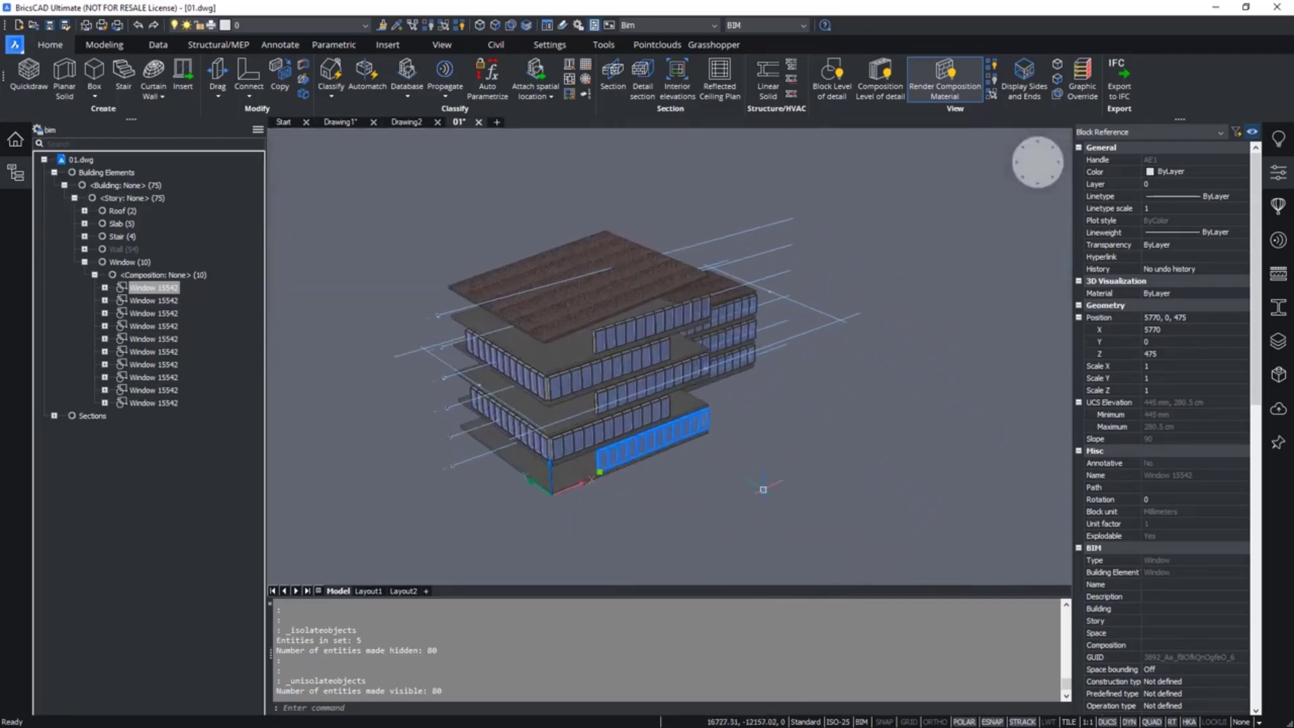
- Rotate the view of the building with Real-Time Constrained Sphere down to a lower viewing angle, and end the command
left_click(441, 44)
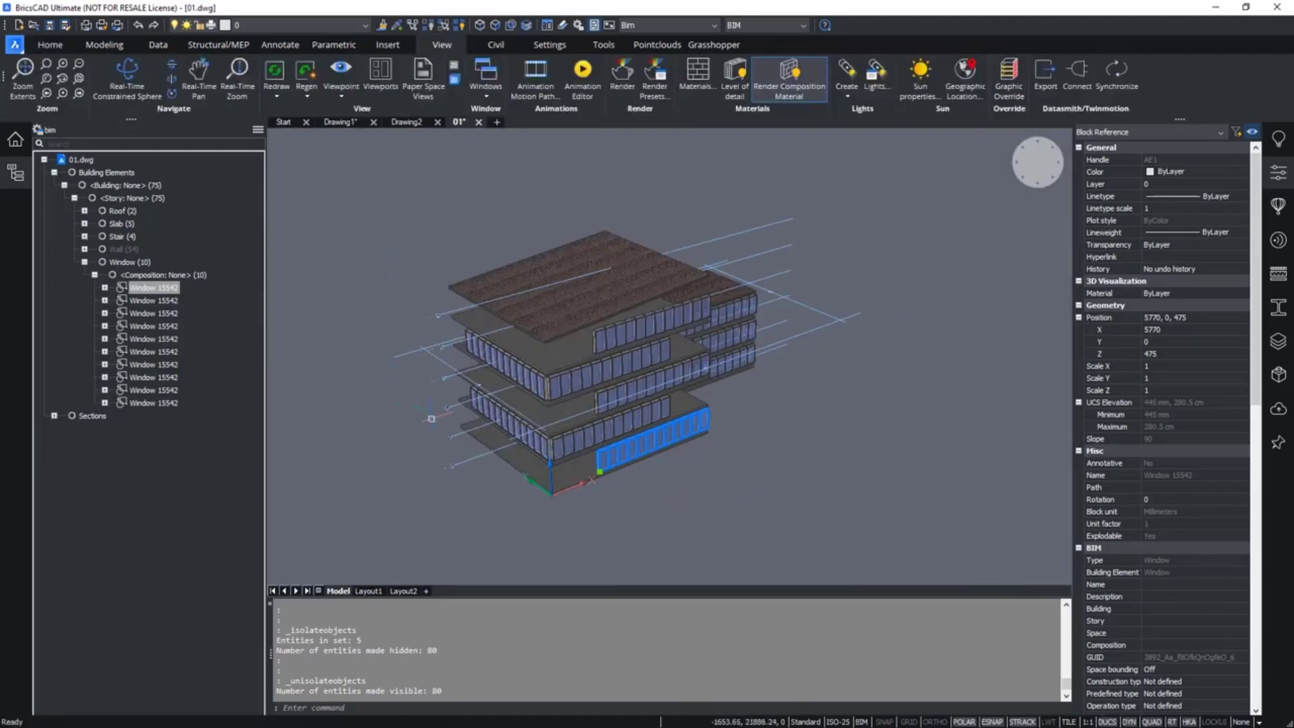
mouse_move(480, 397)
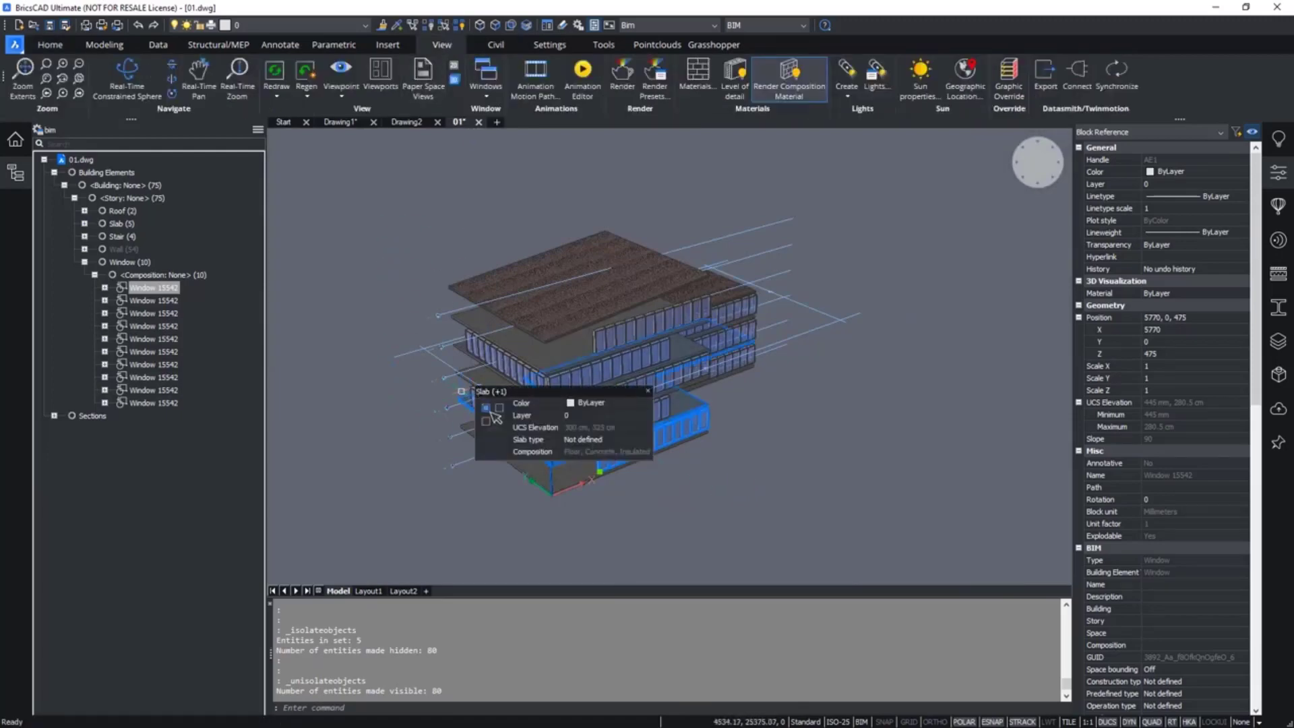
left_click(131, 78)
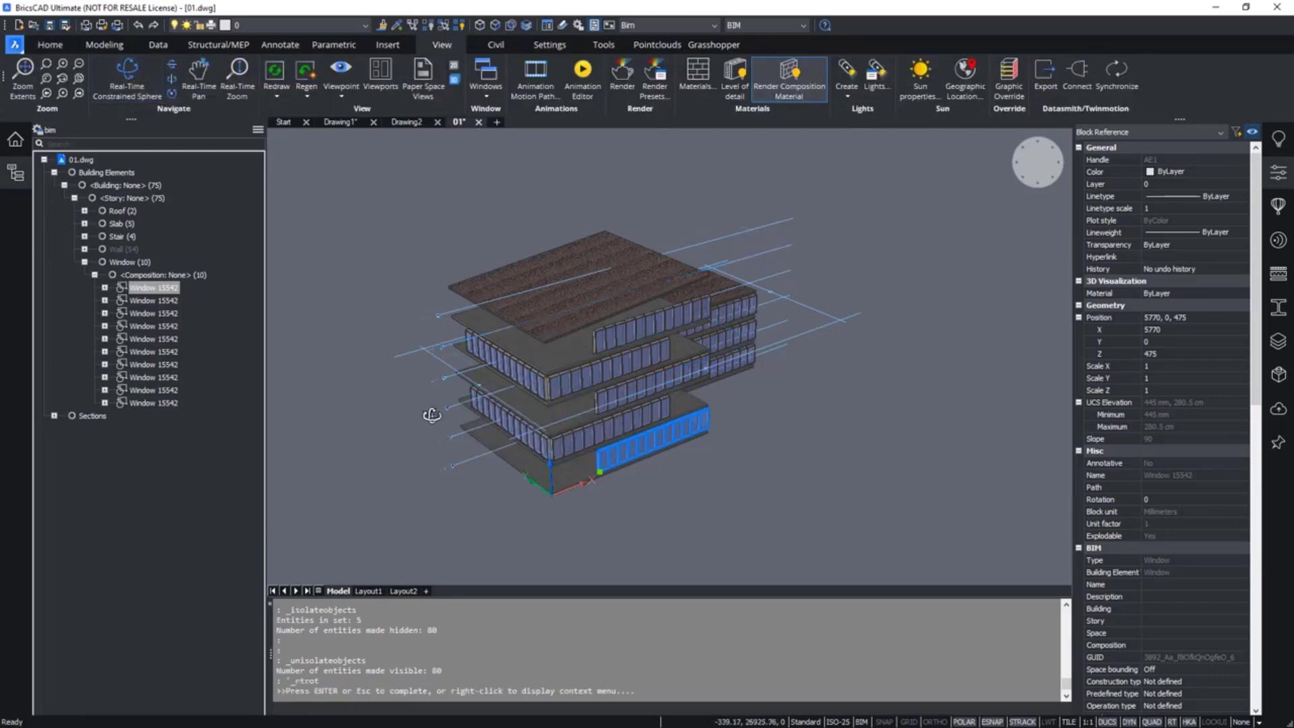
mouse_move(429, 406)
left_mouse_down()
mouse_move(480, 362)
mouse_move(427, 393)
left_mouse_up()
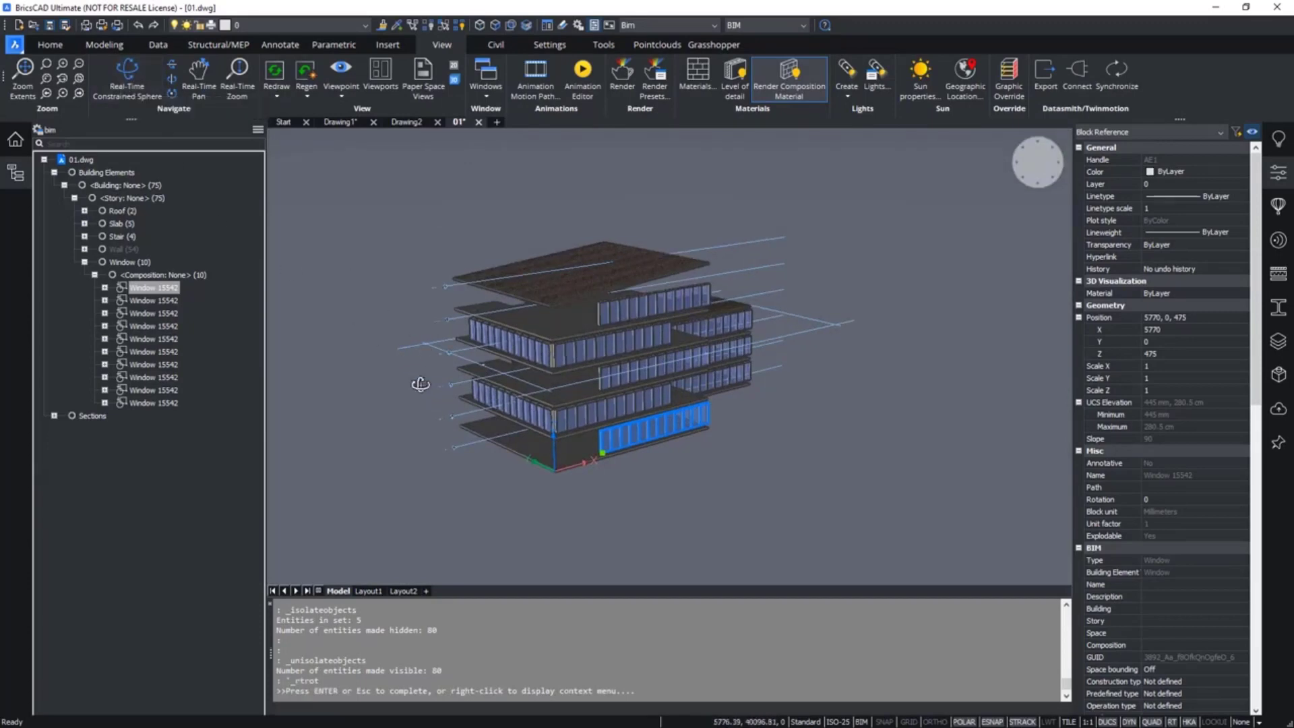
right_click(478, 411)
key("Escape")
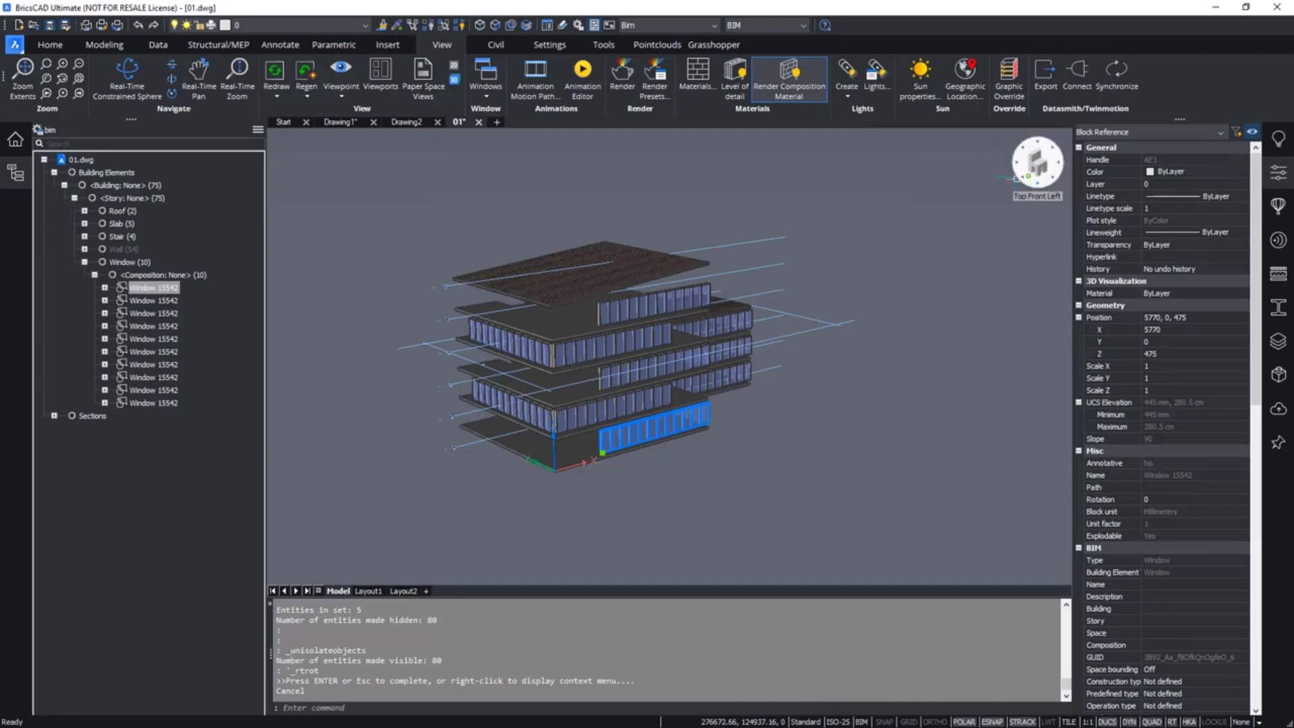
- View the building from the top front left, from the top back right and straight from the front using LookFrom
left_click(1018, 178)
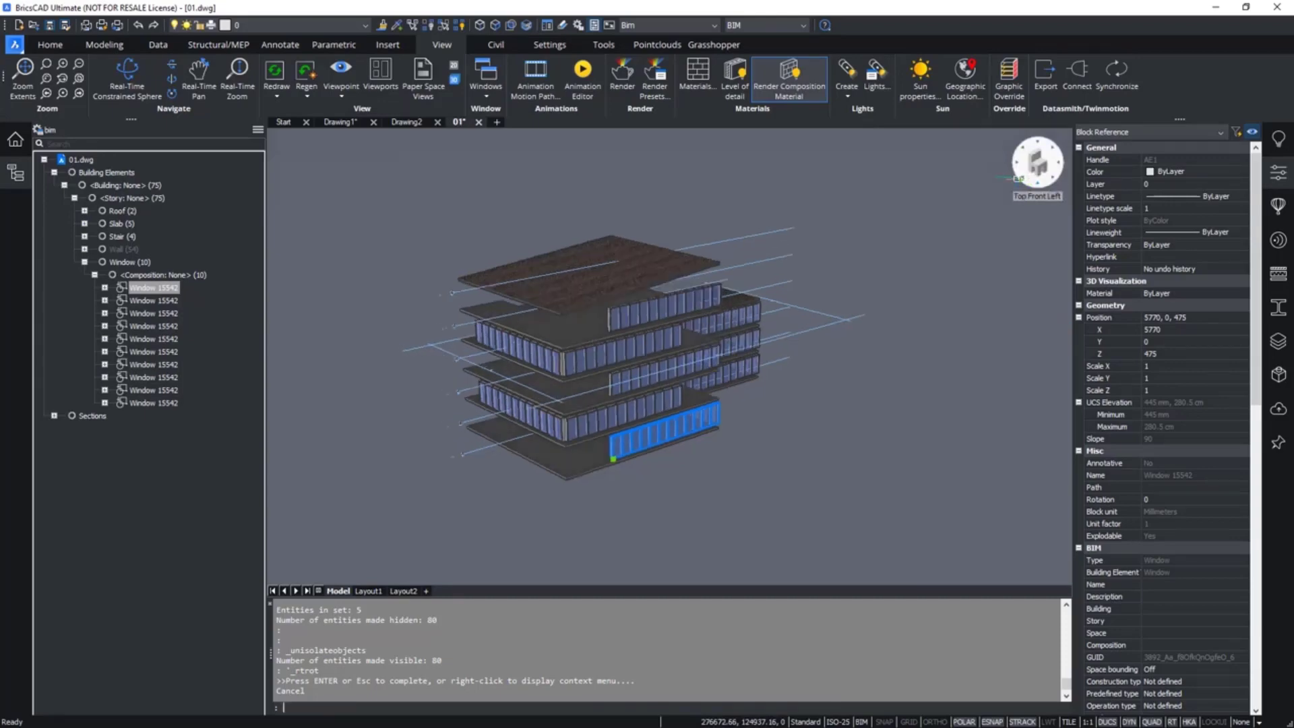
left_click(1058, 177)
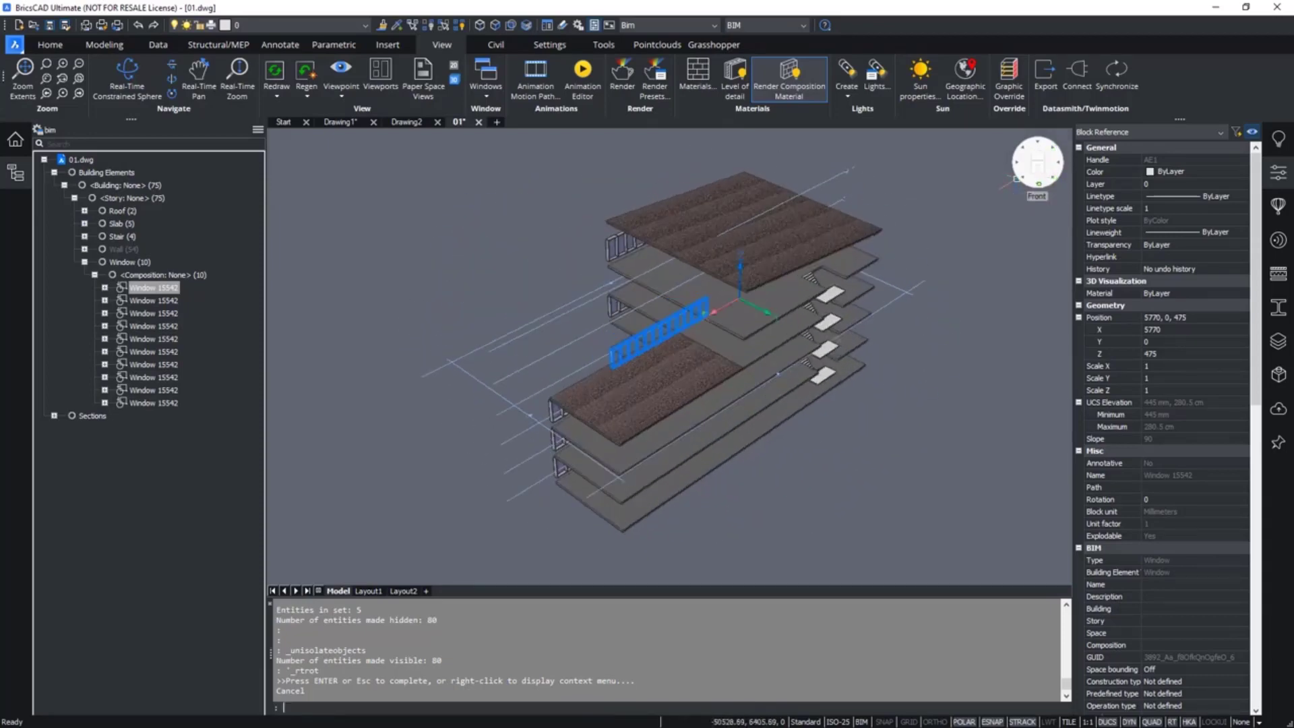
left_click(1039, 183)
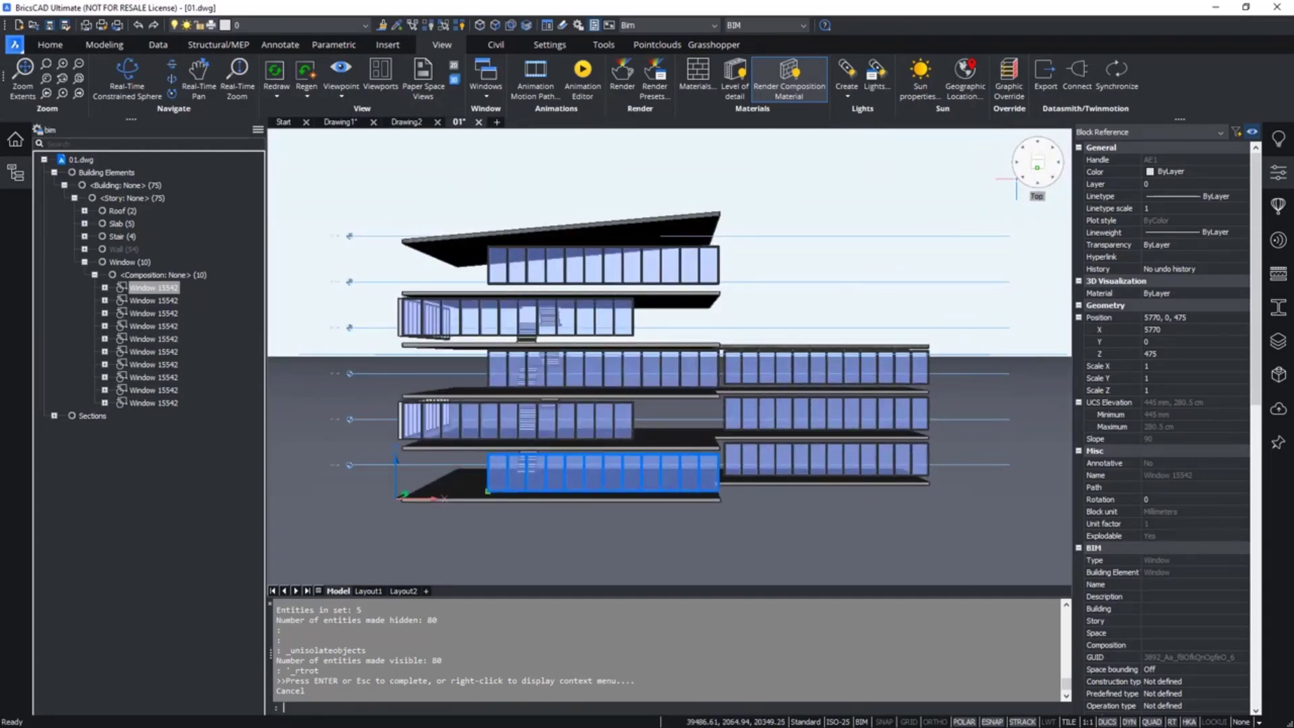
- Turn perspective projection off for the front view and back on
right_click(1038, 168)
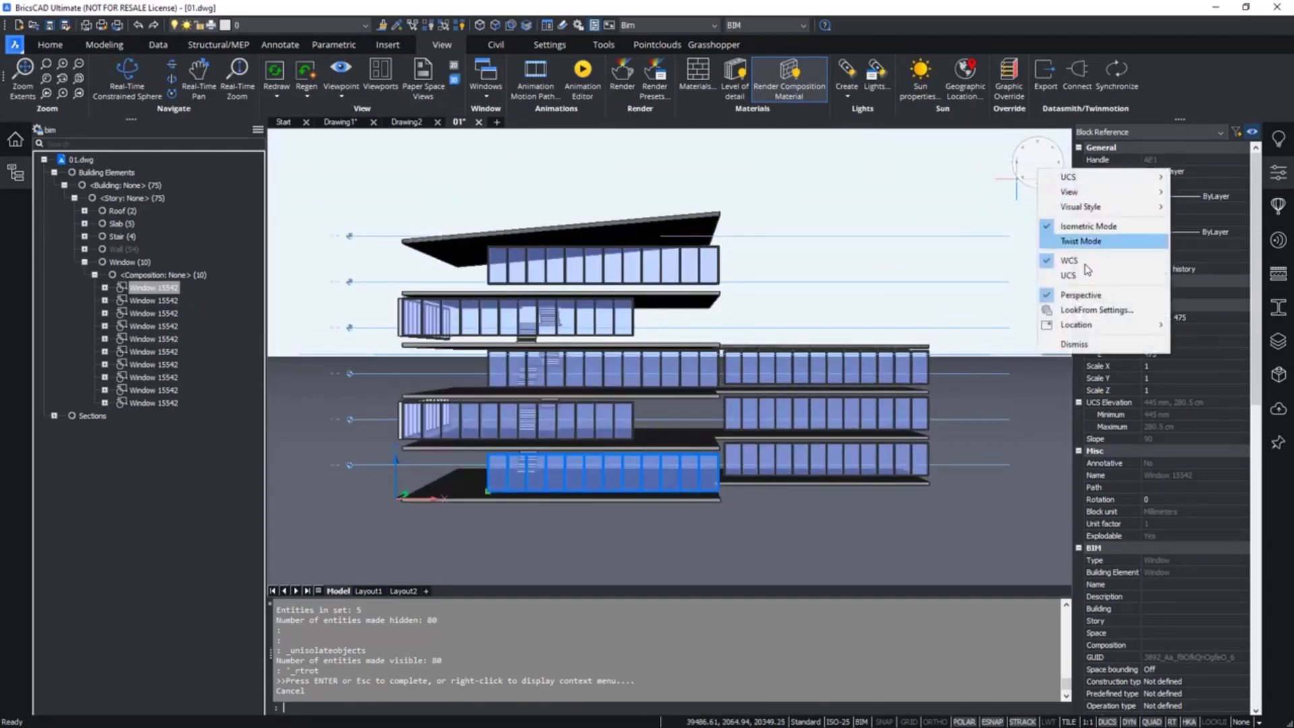
left_click(1081, 294)
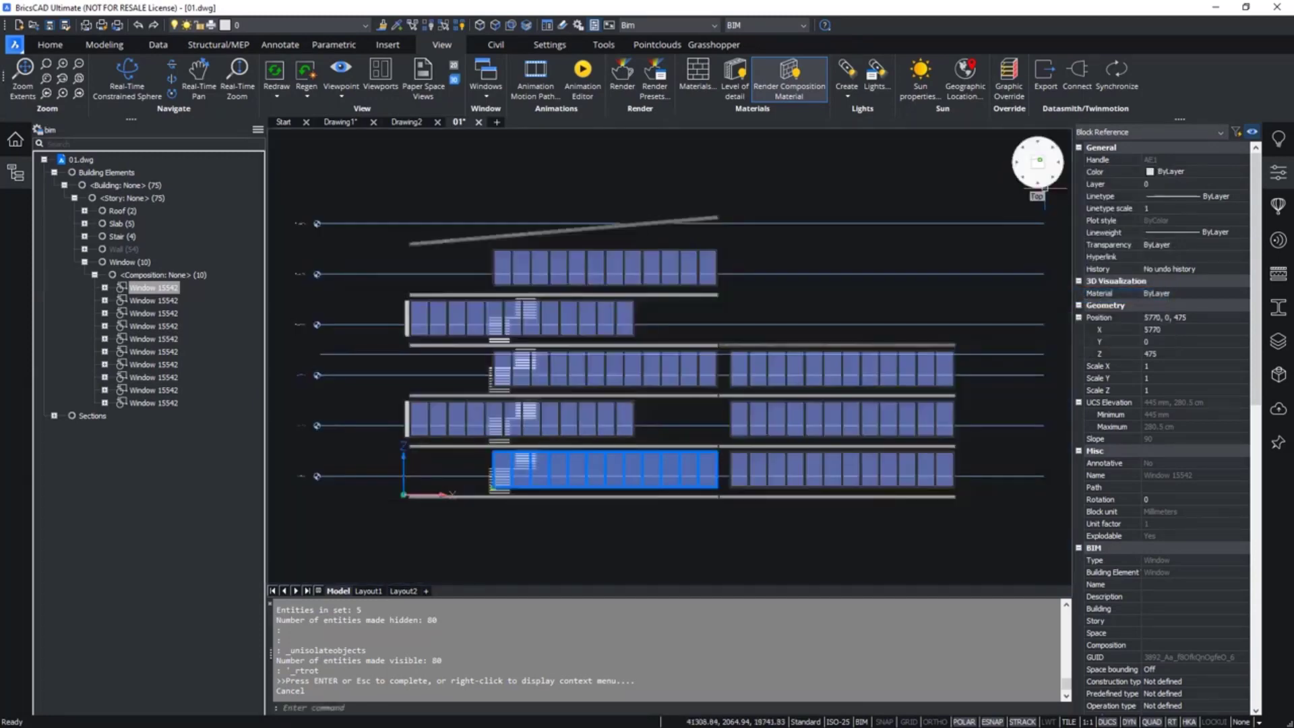
right_click(1044, 189)
left_click(1091, 287)
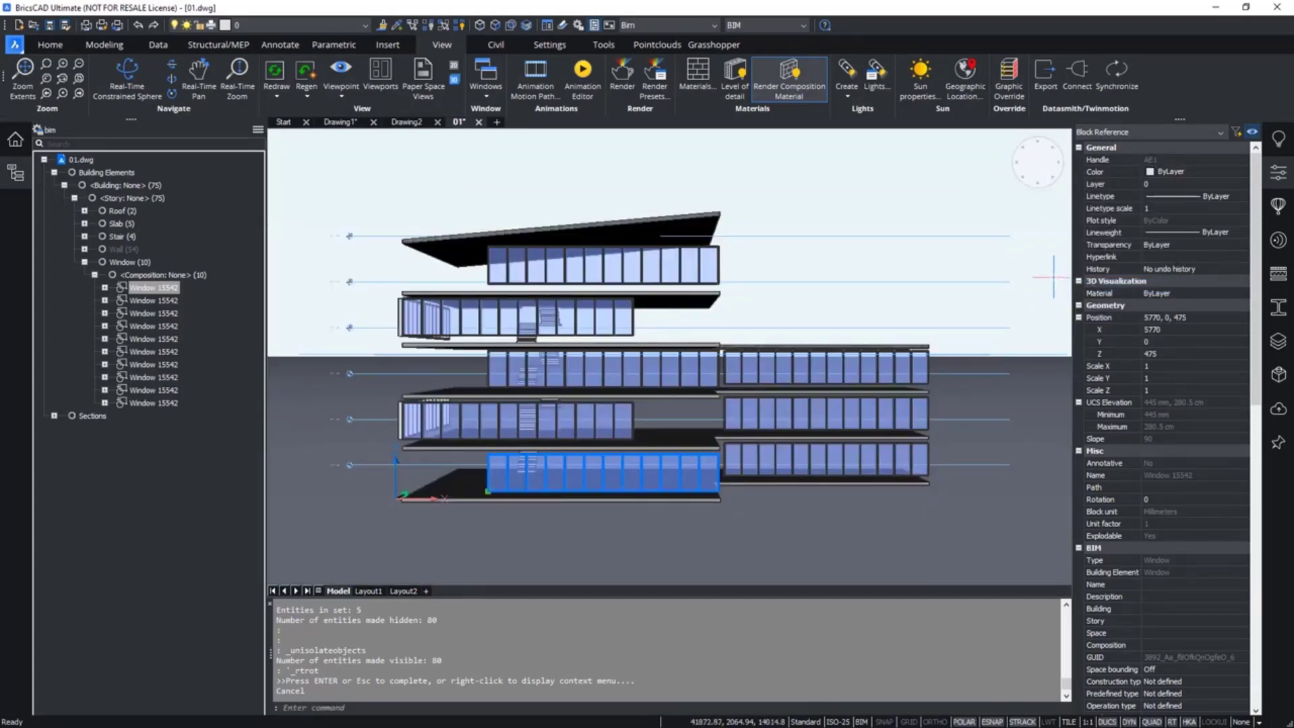
- Review the LookFrom options, then view the building from the top, the down front right and the top front left
right_click(1041, 195)
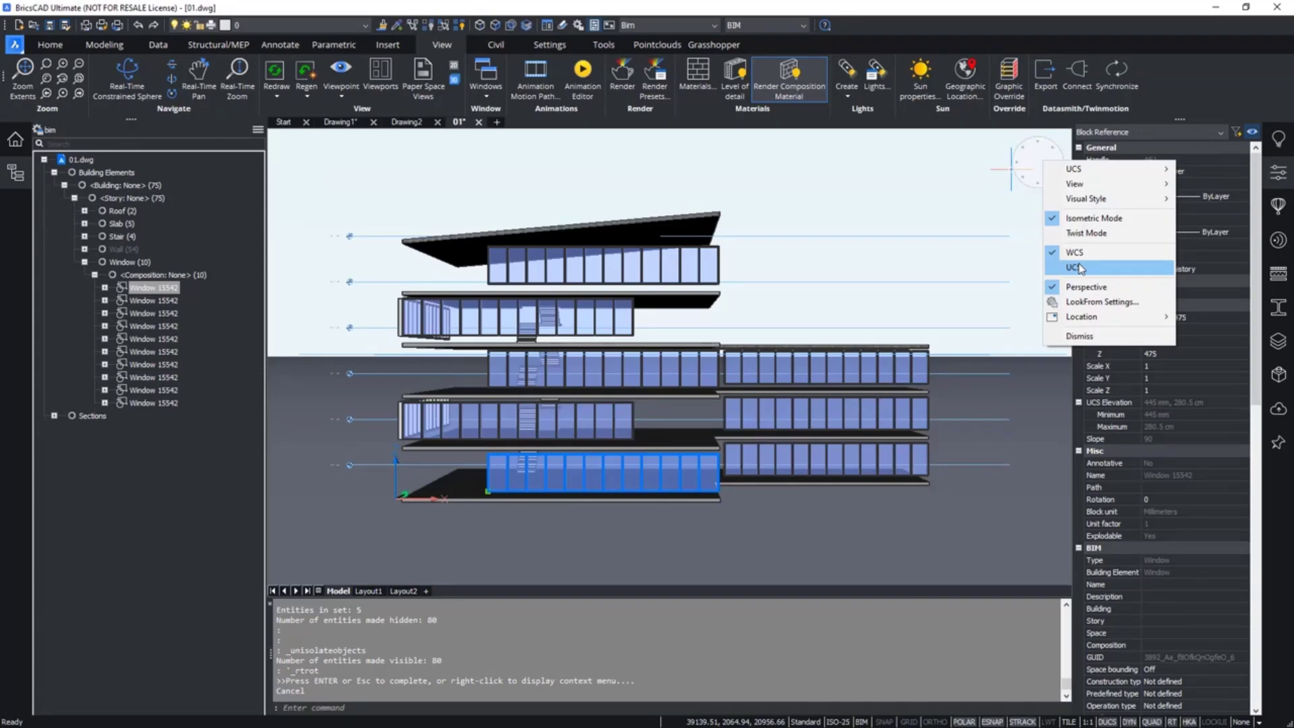
left_click(1040, 167)
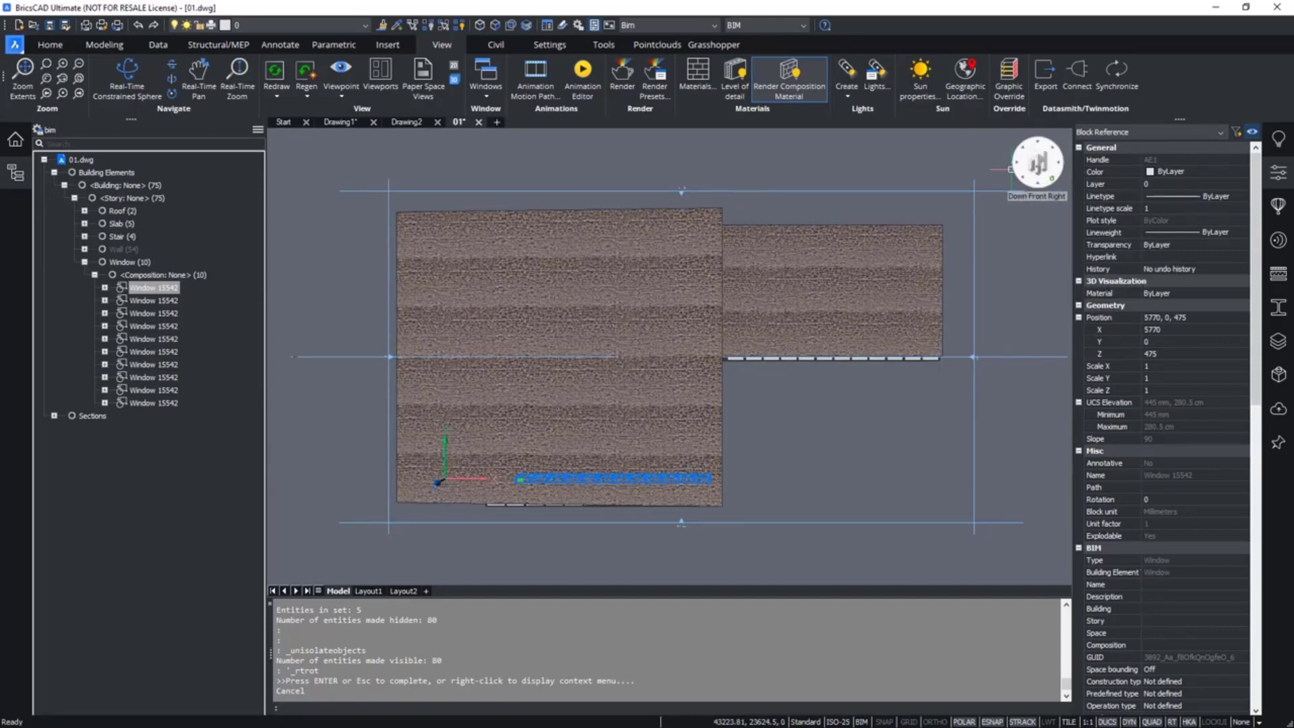
left_click(1009, 168)
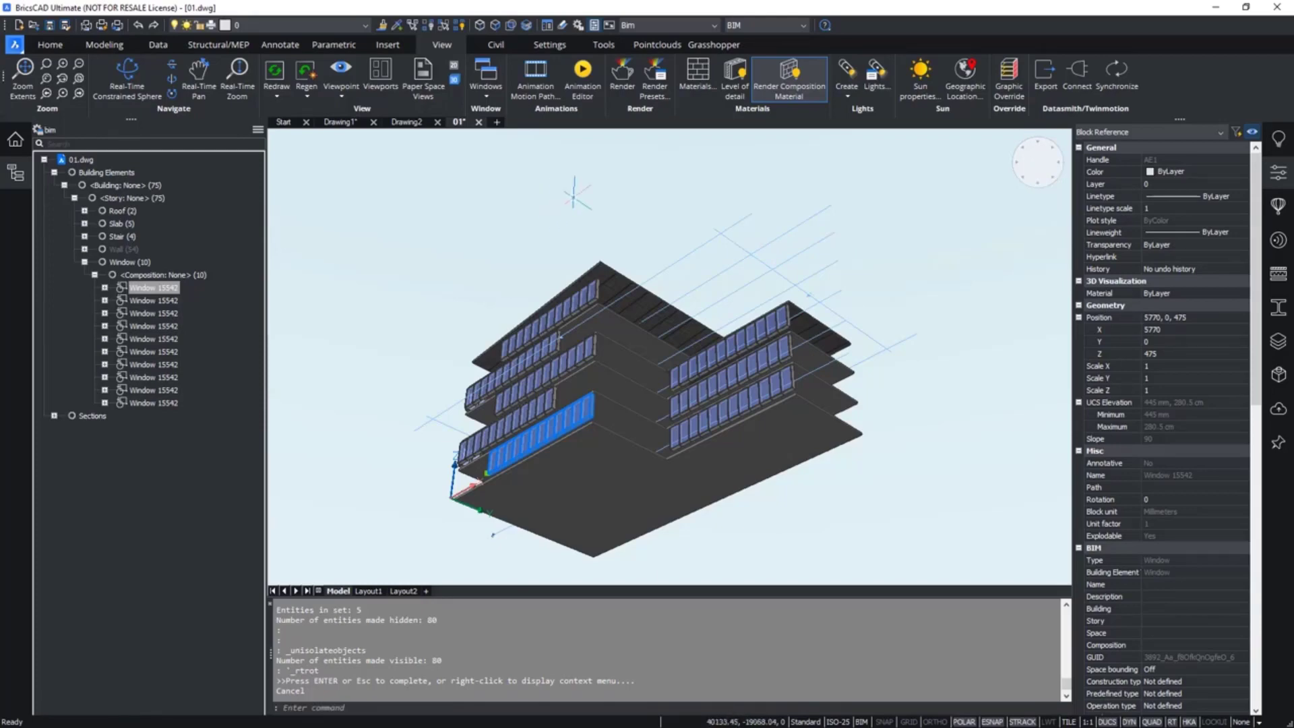
left_click(1026, 176)
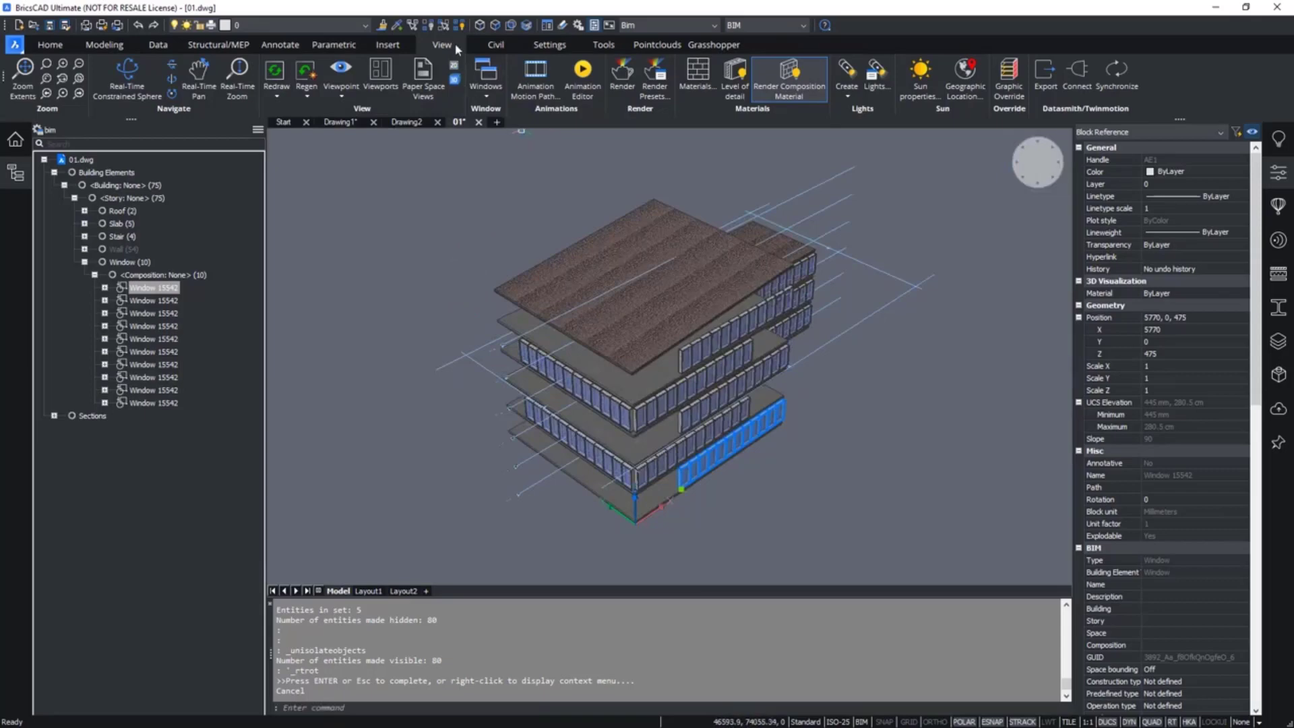
- Show the hidden walls of the building again and return to the main BIM tools
left_click(461, 25)
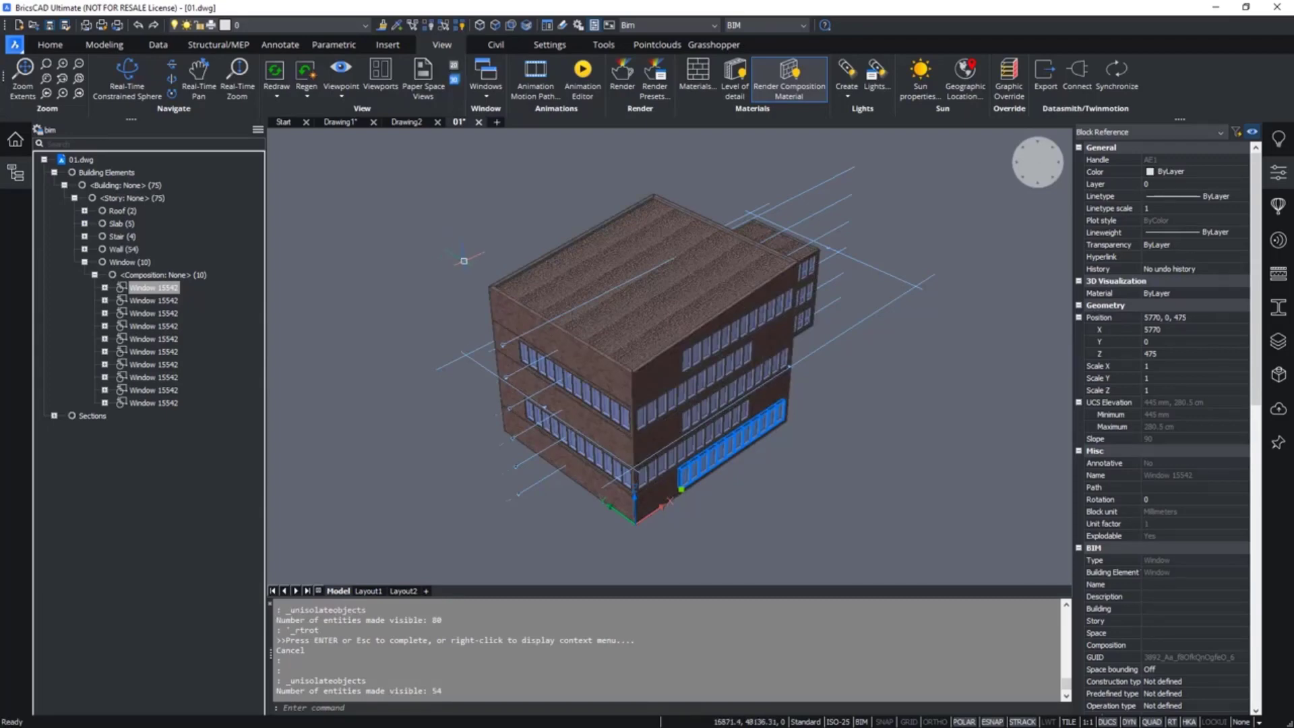
left_click(65, 42)
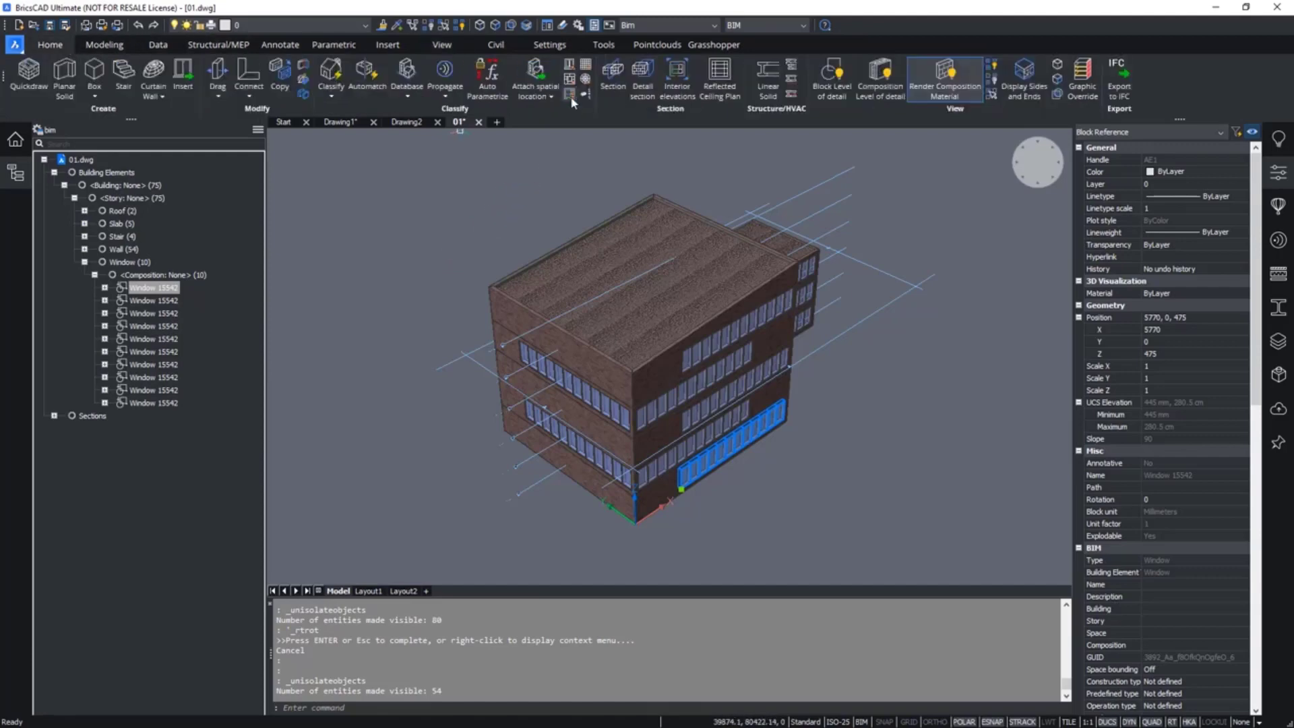
left_click(613, 76)
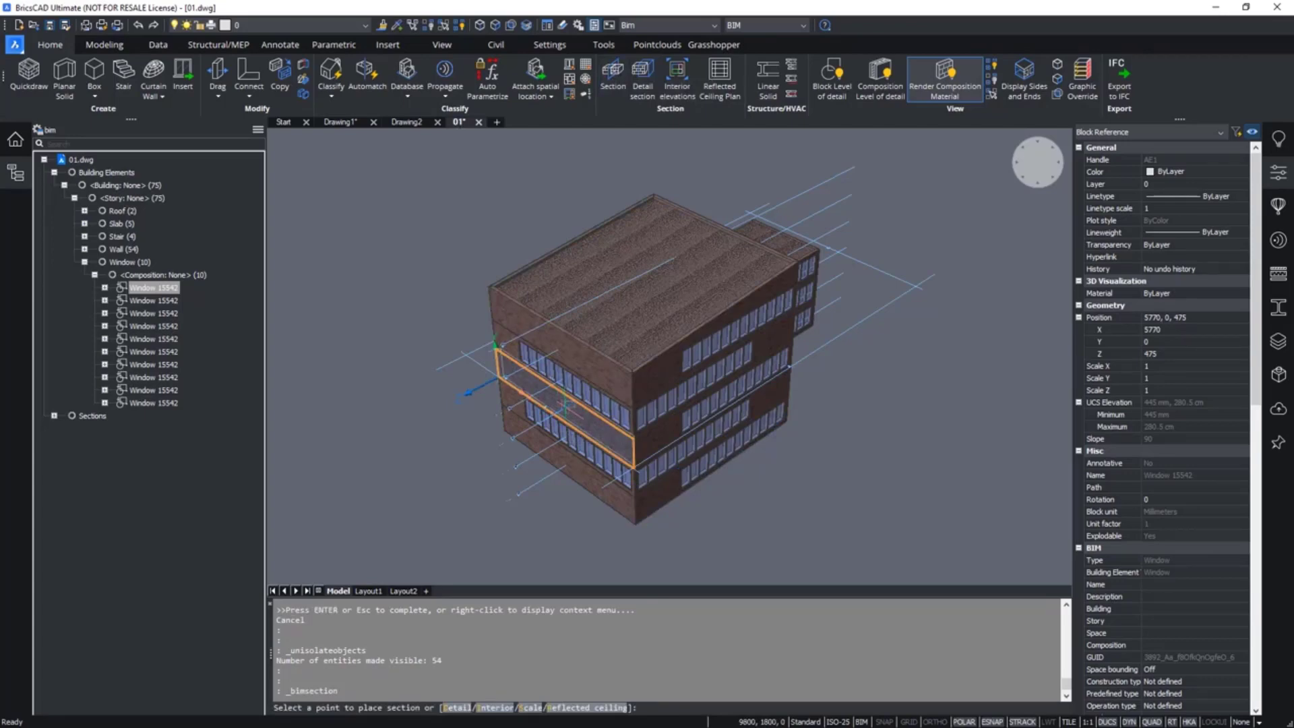
scroll(566, 405, "up", 8)
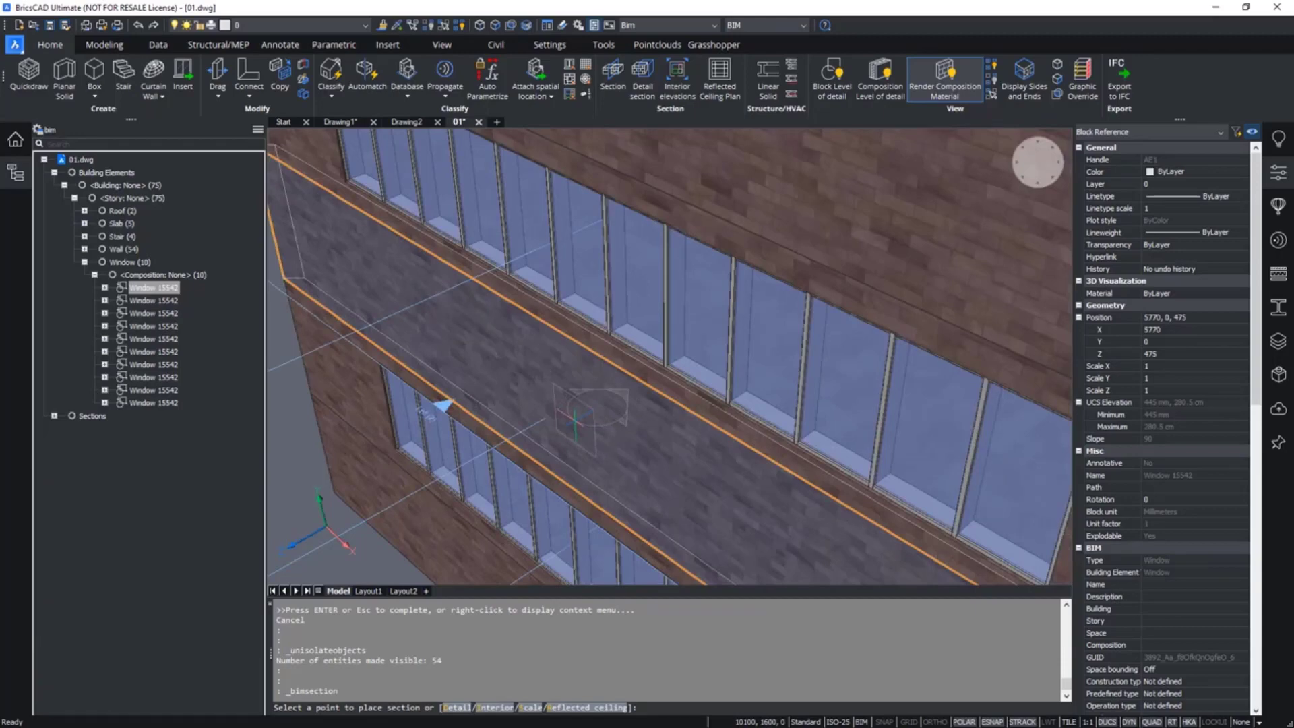
left_click(574, 417)
scroll(572, 414, "down", 10)
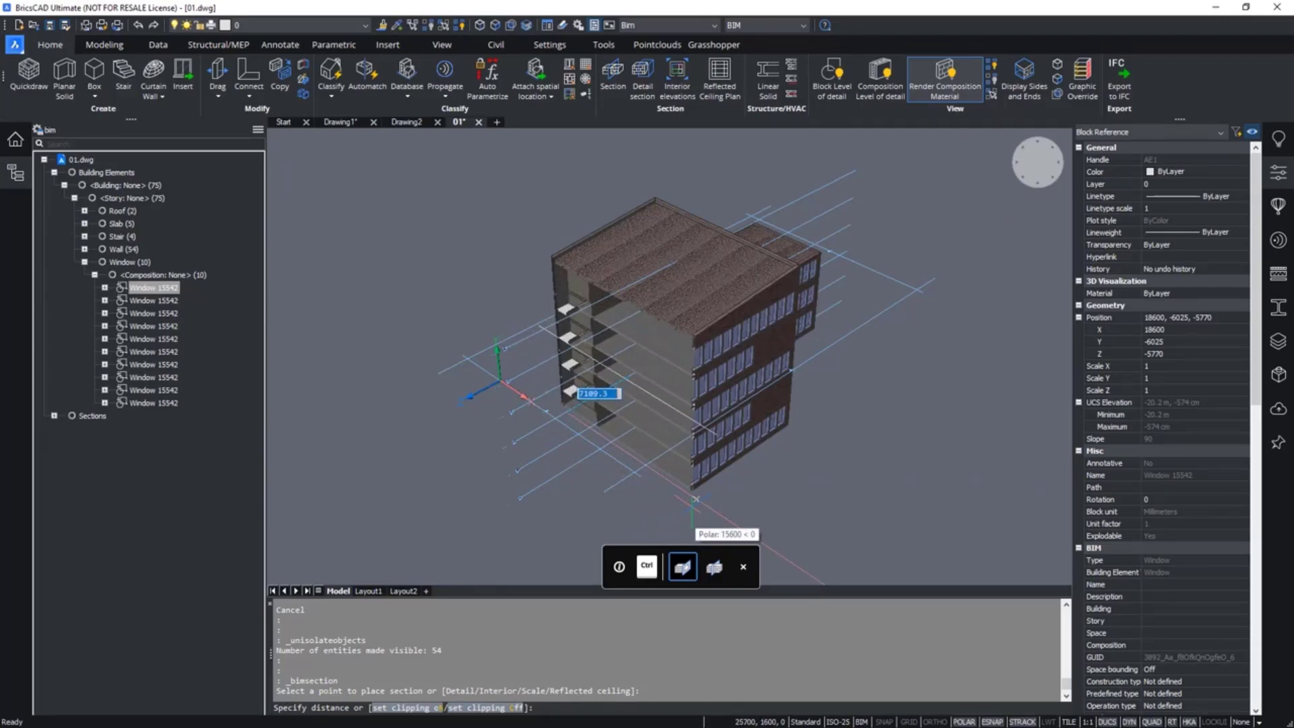
key("Escape")
key("ctrl+z")
key("ctrl+z")
key("ctrl+z")
key("ctrl+z")
key("ctrl+z")
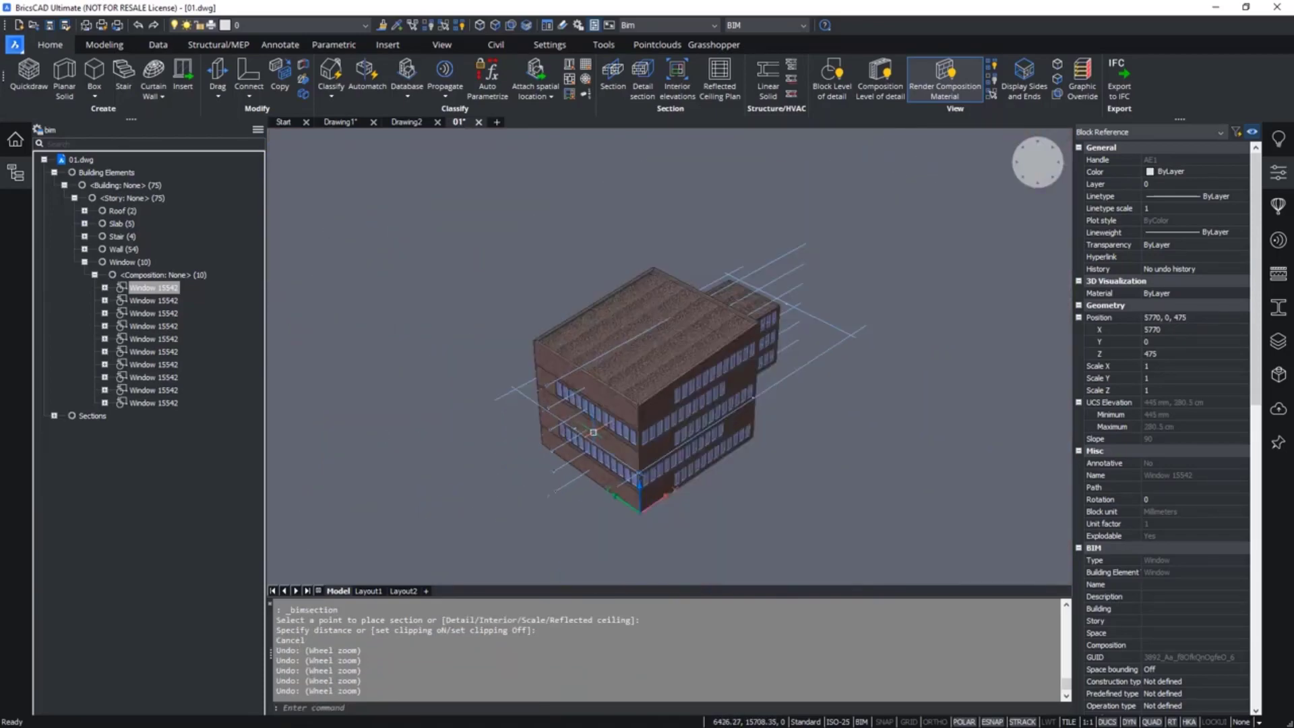
left_click(612, 75)
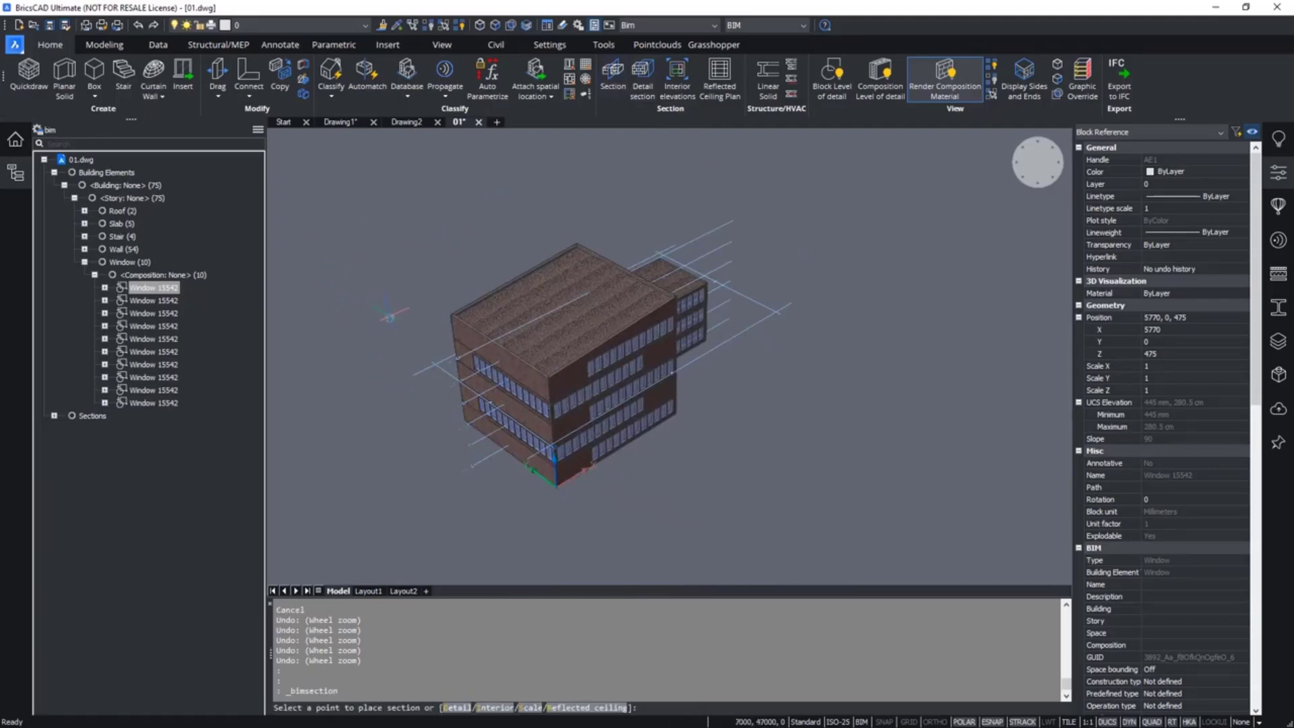
left_click(390, 315)
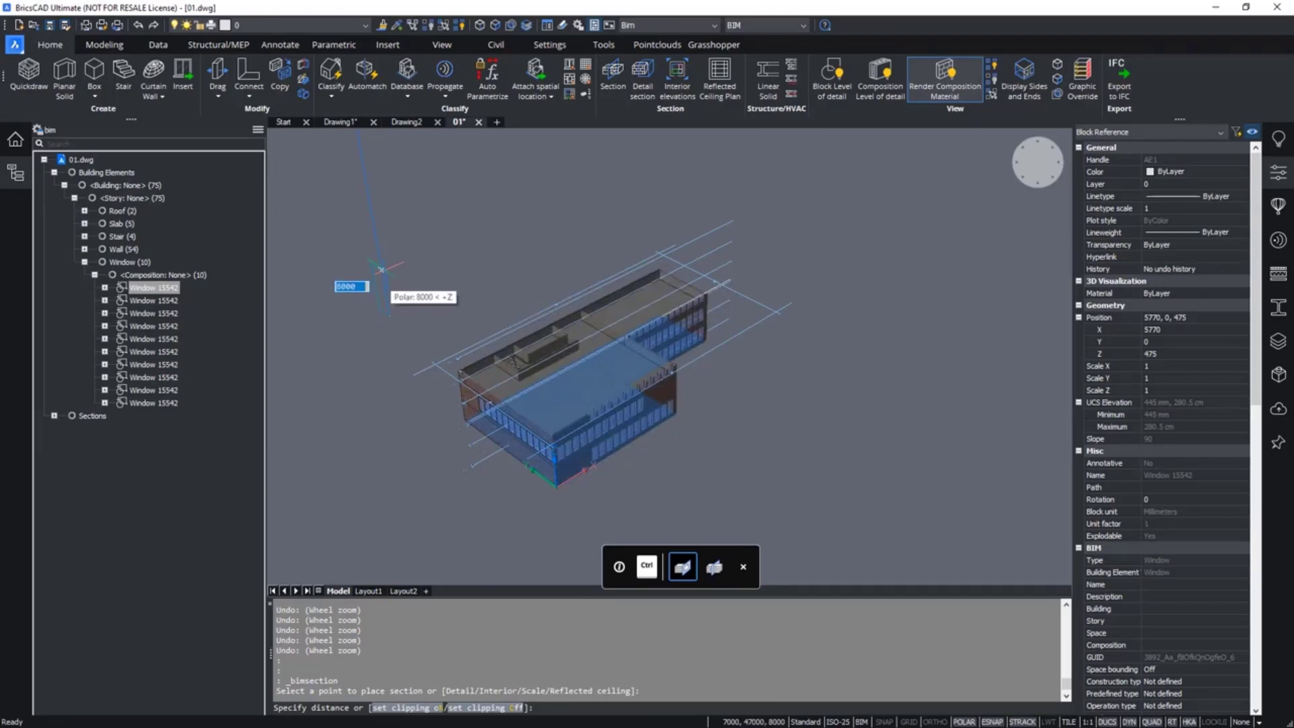
key("Escape")
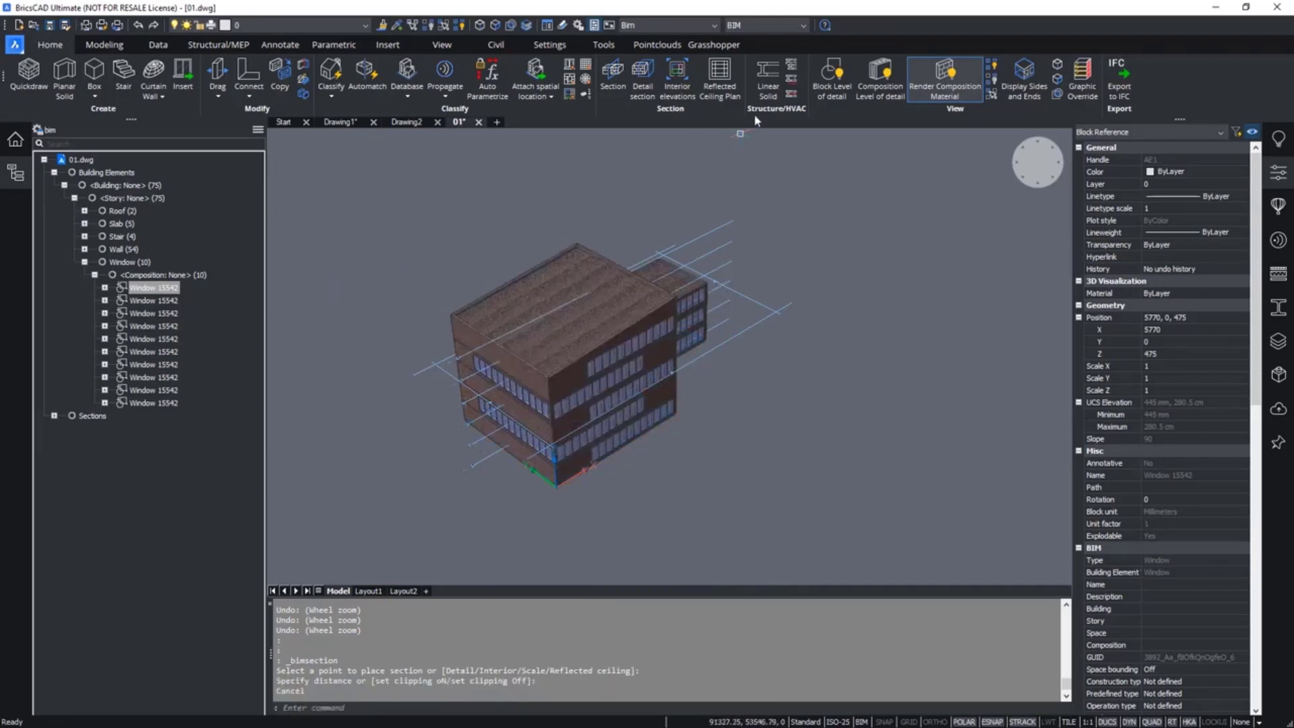
- Place a clipping section plane parallel to the building's left wall, about 5577 mm inward from its face
left_click(620, 74)
scroll(465, 401, "up", 4)
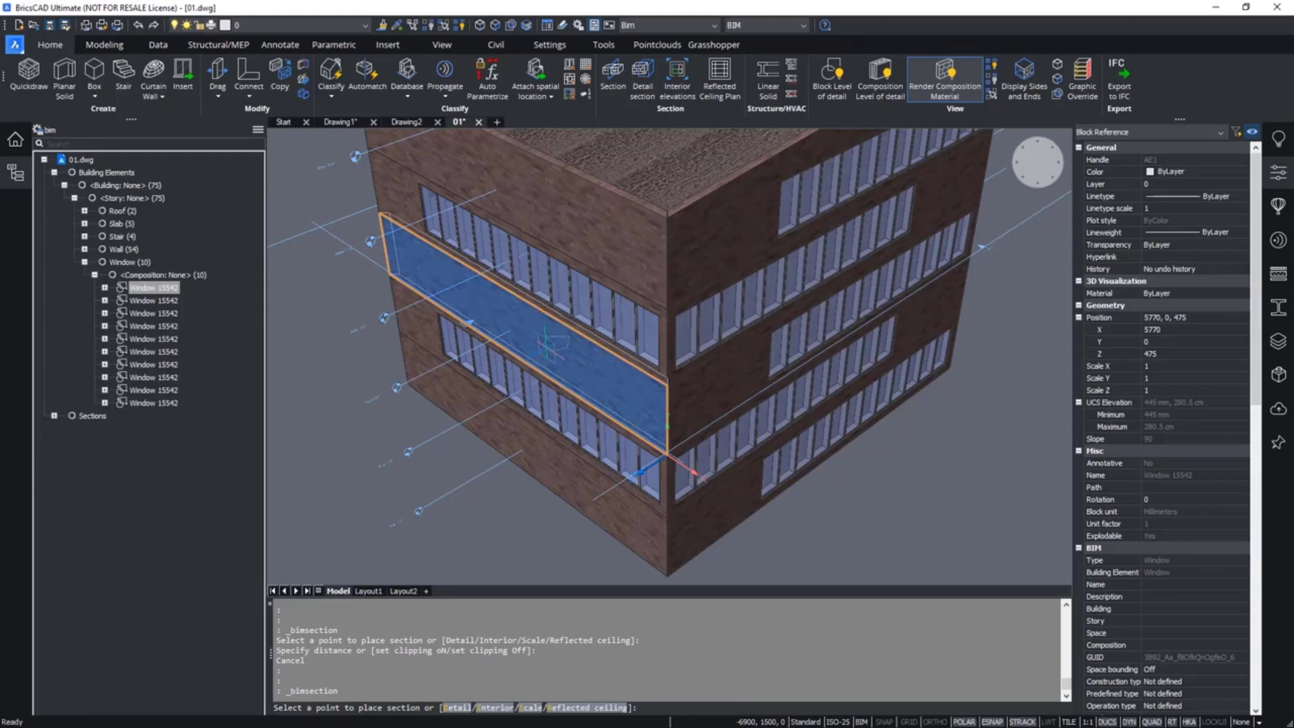
left_click(548, 345)
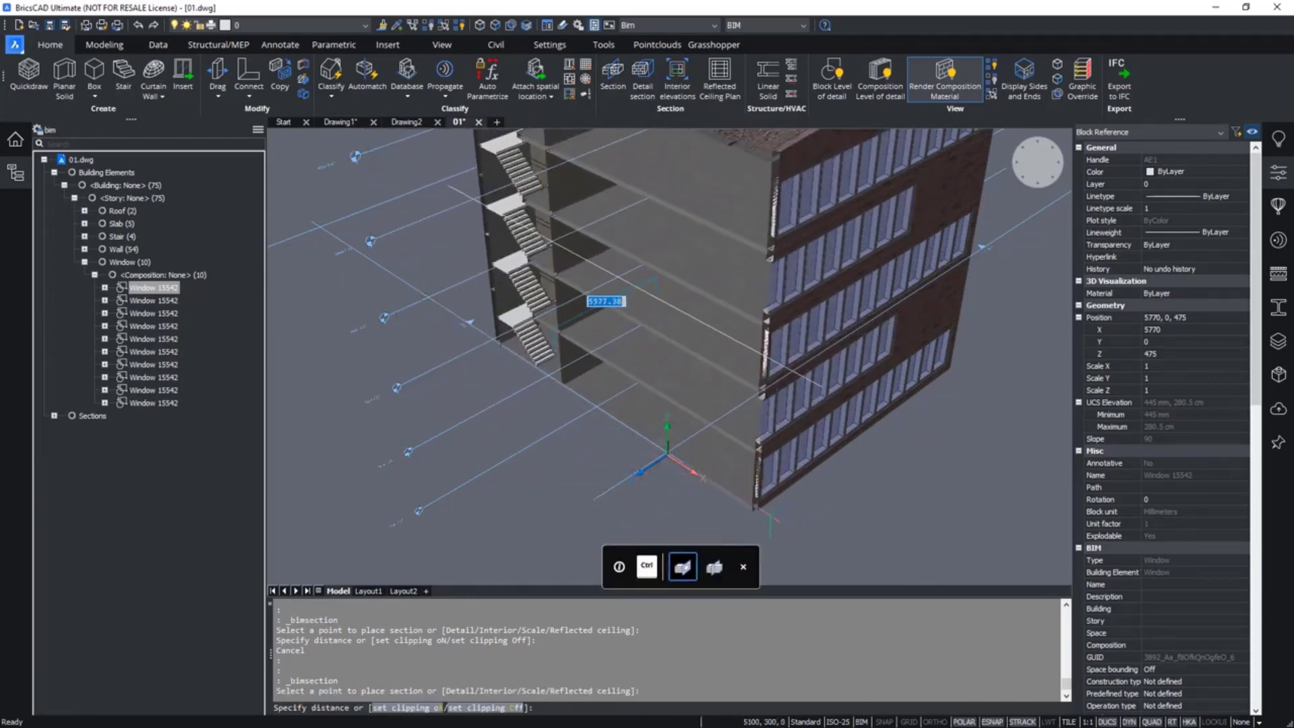
key("Return")
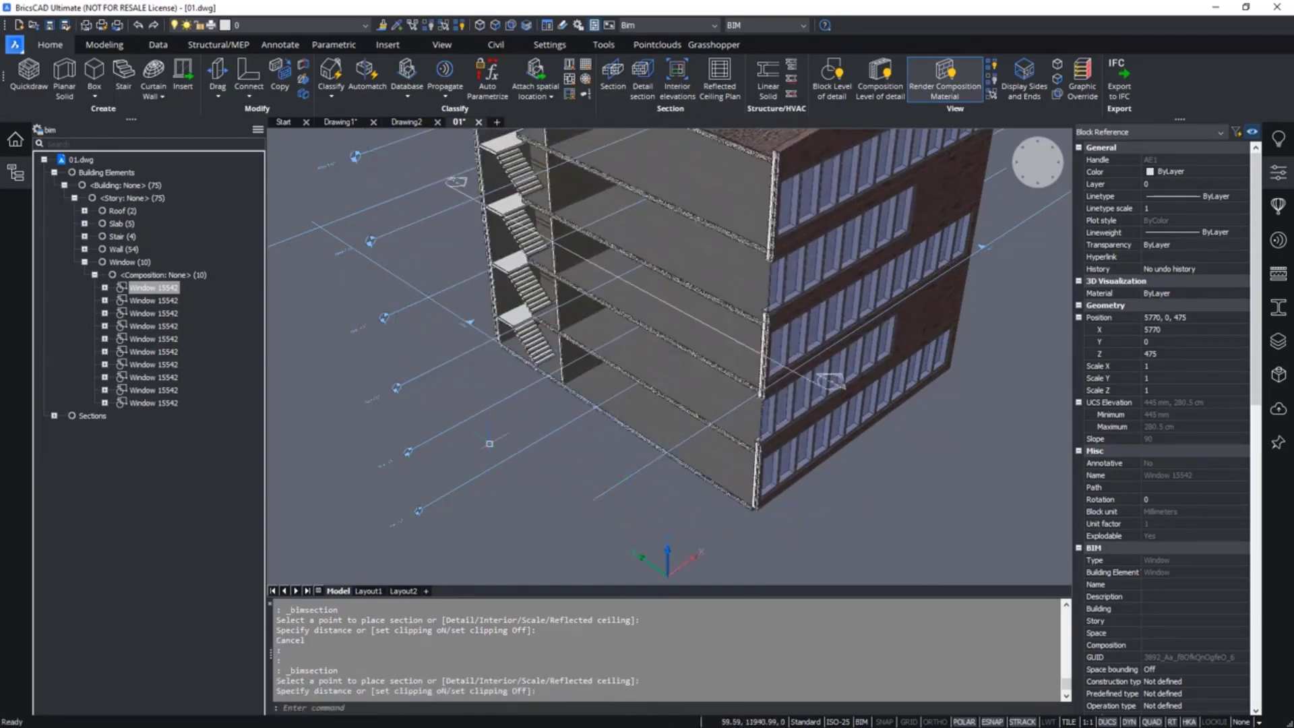
- Delete the vertical section plane together with the selected ground-floor window
mouse_move(458, 186)
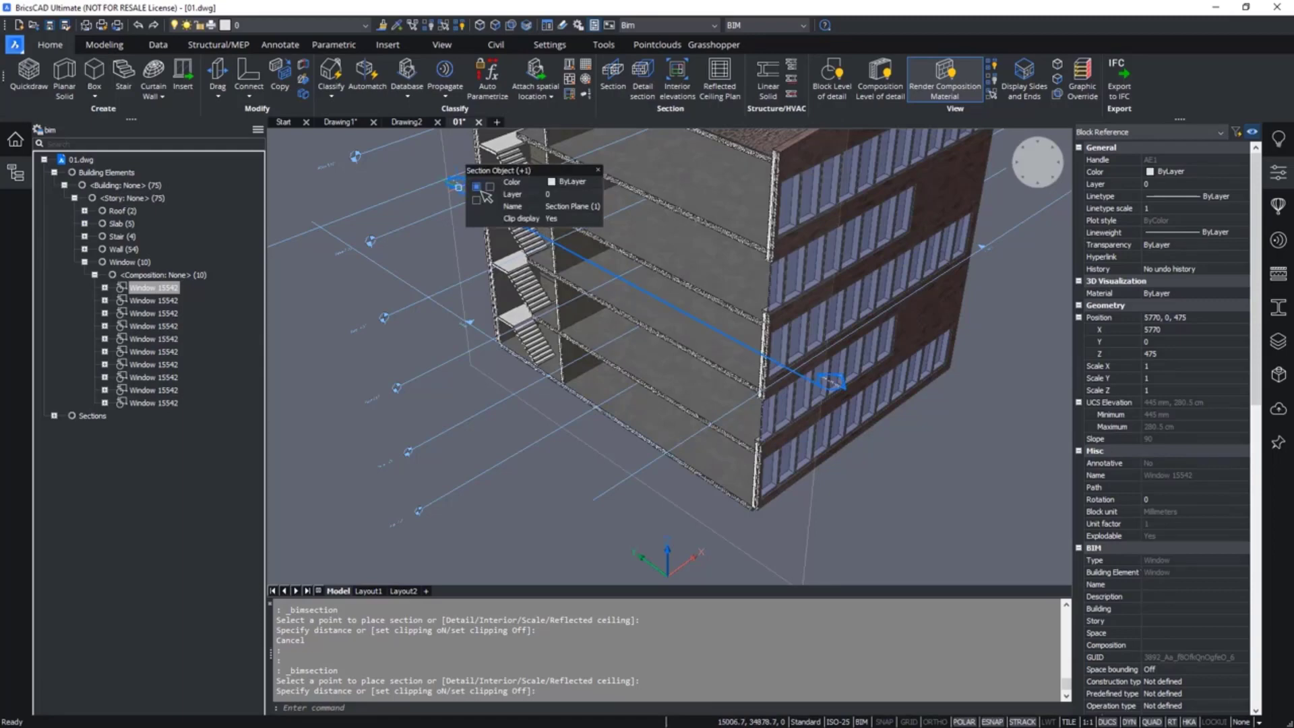
left_click(483, 195)
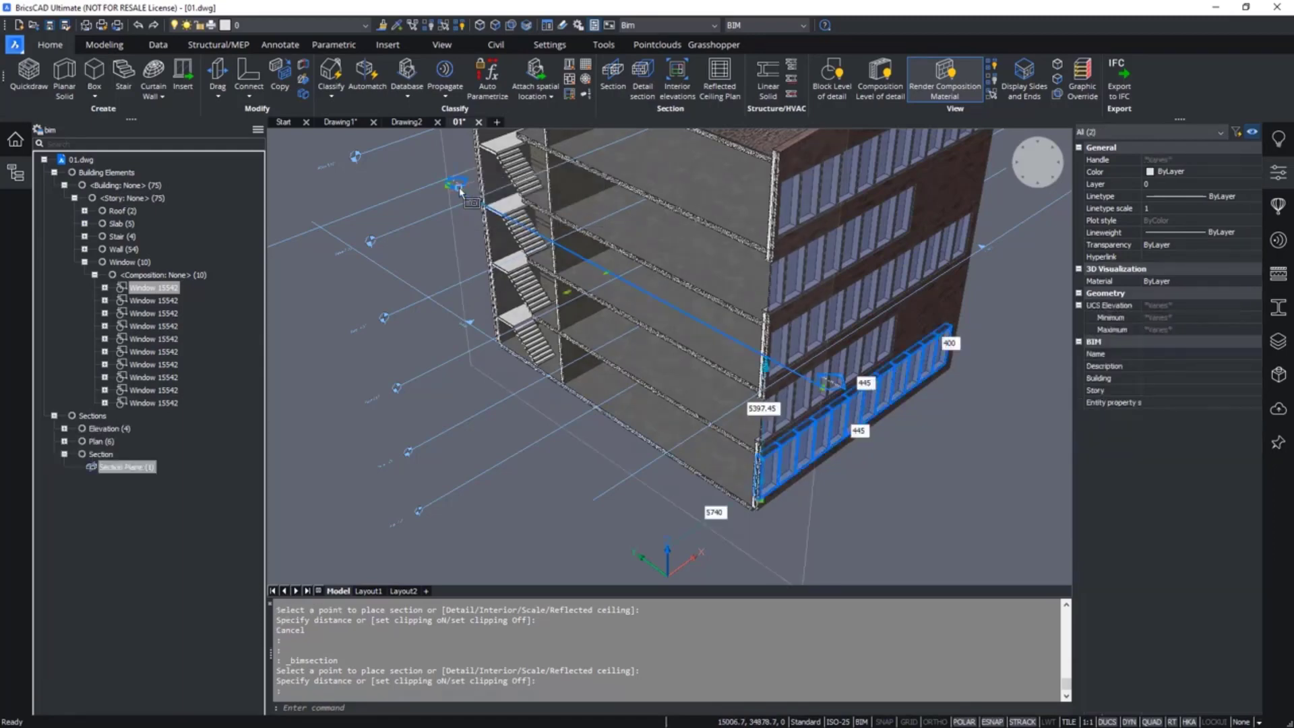
key("Delete")
- Place a clipping section plane parallel to the building's left wall at a distance of 6000 mm, and inspect its properties
left_click(612, 74)
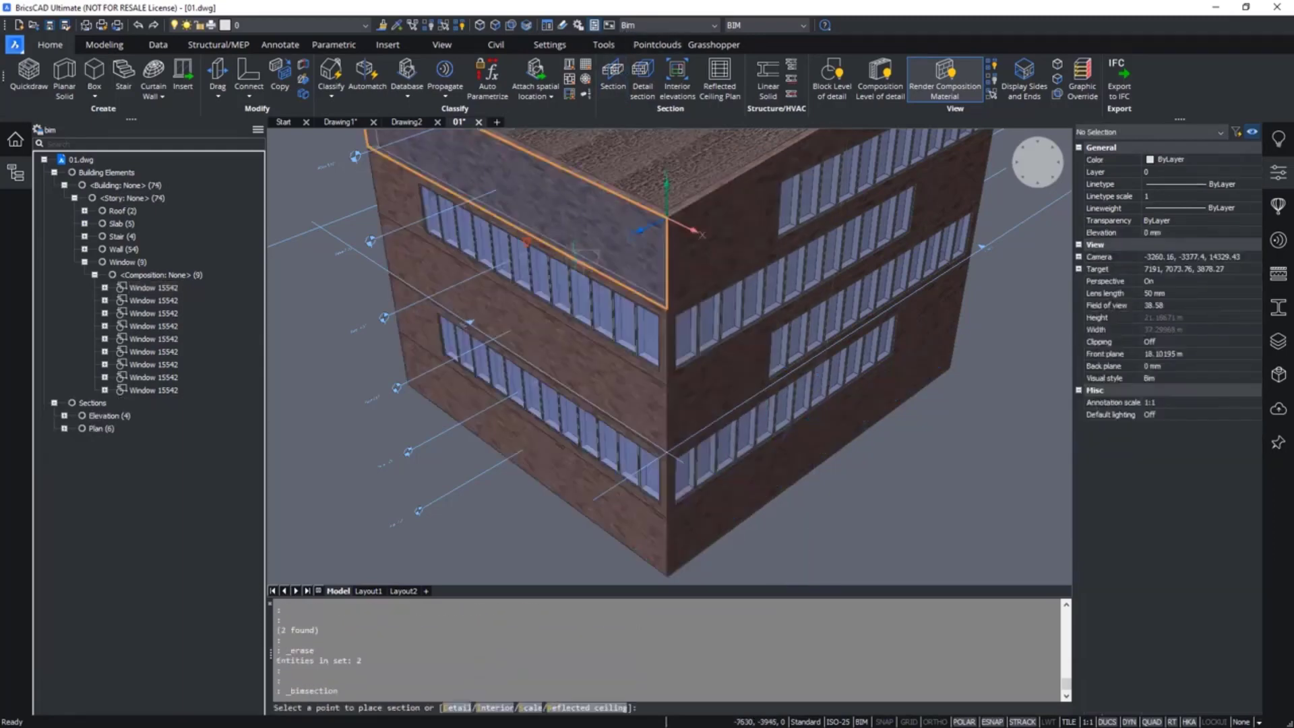
left_click(542, 333)
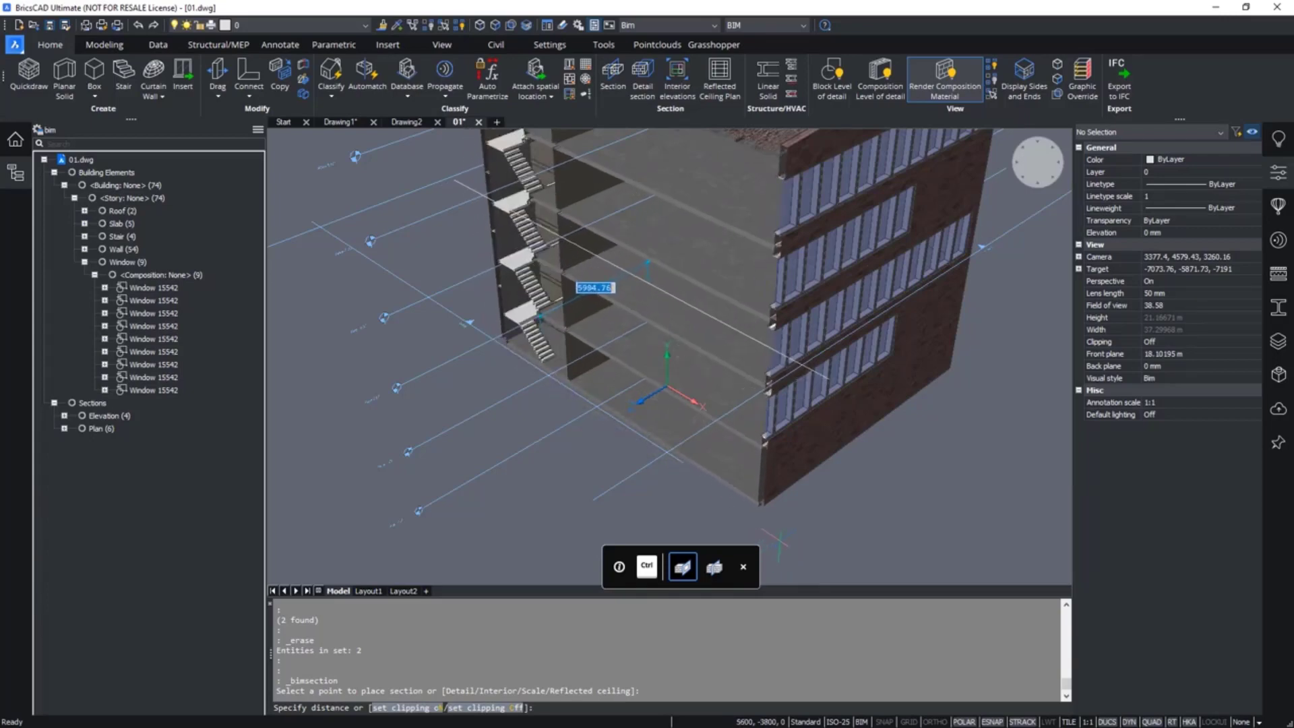
type("6000")
key("Return")
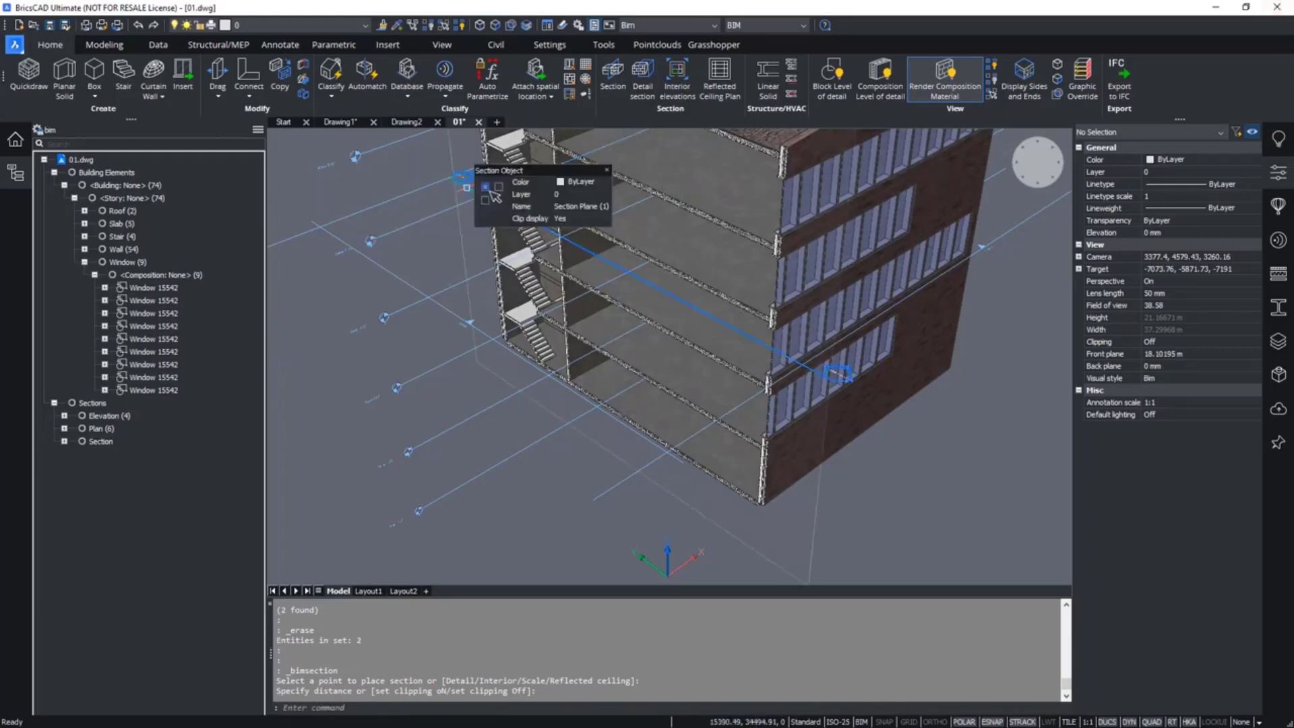
left_click(467, 188)
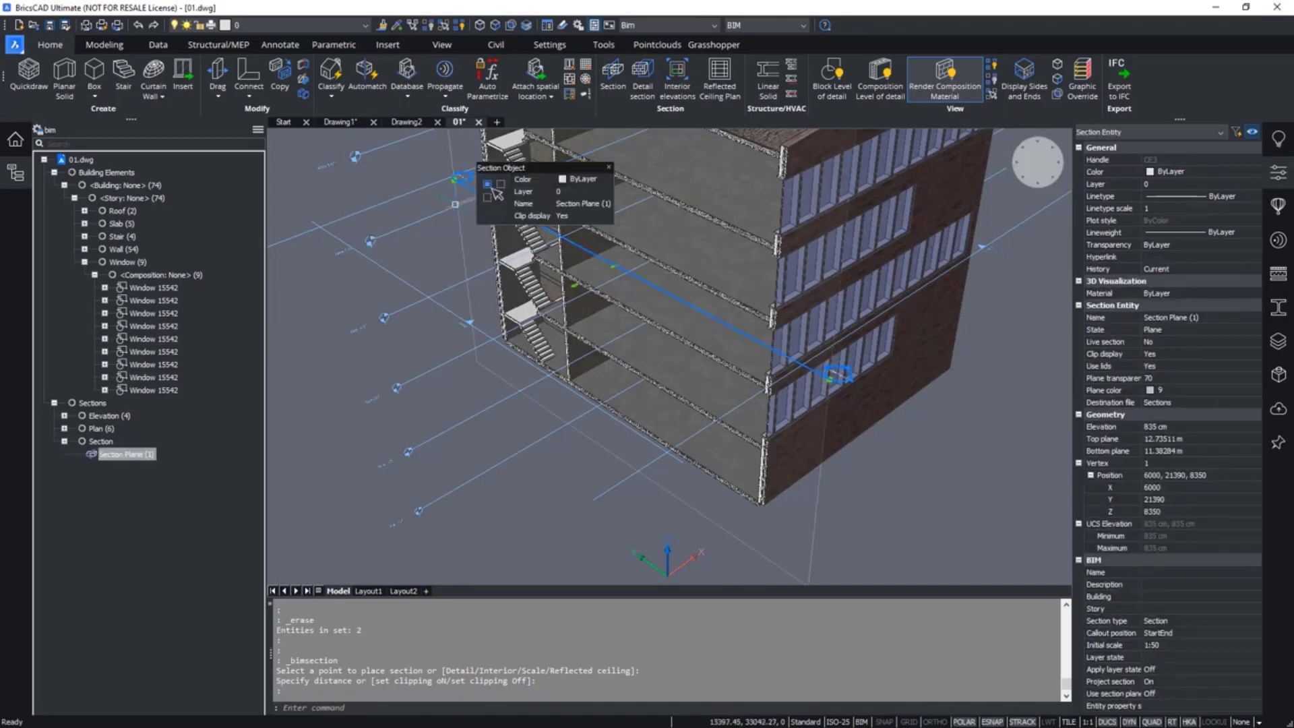
key("Escape")
key("Escape")
- Turn clip display on and off for the Floor 1 section, and turn it off for the vertical section plane
middle_click_drag(453, 202, 428, 270, "shift")
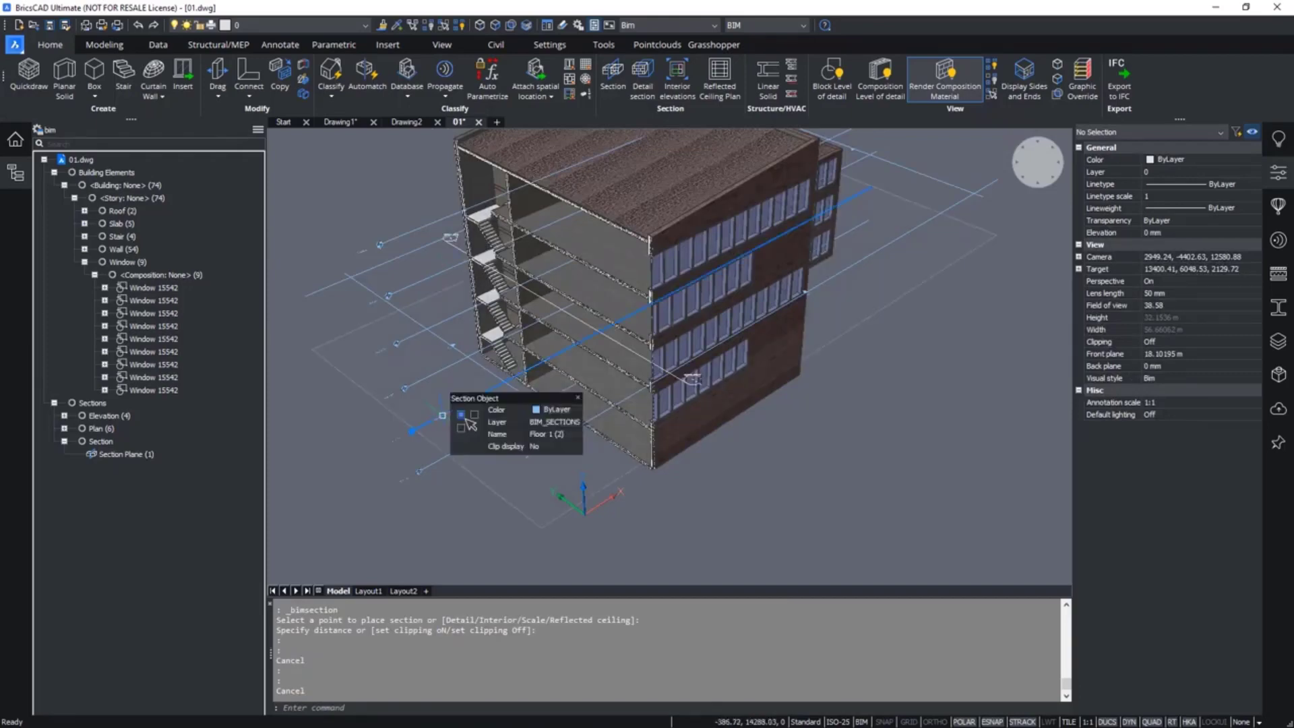
double_click(442, 415)
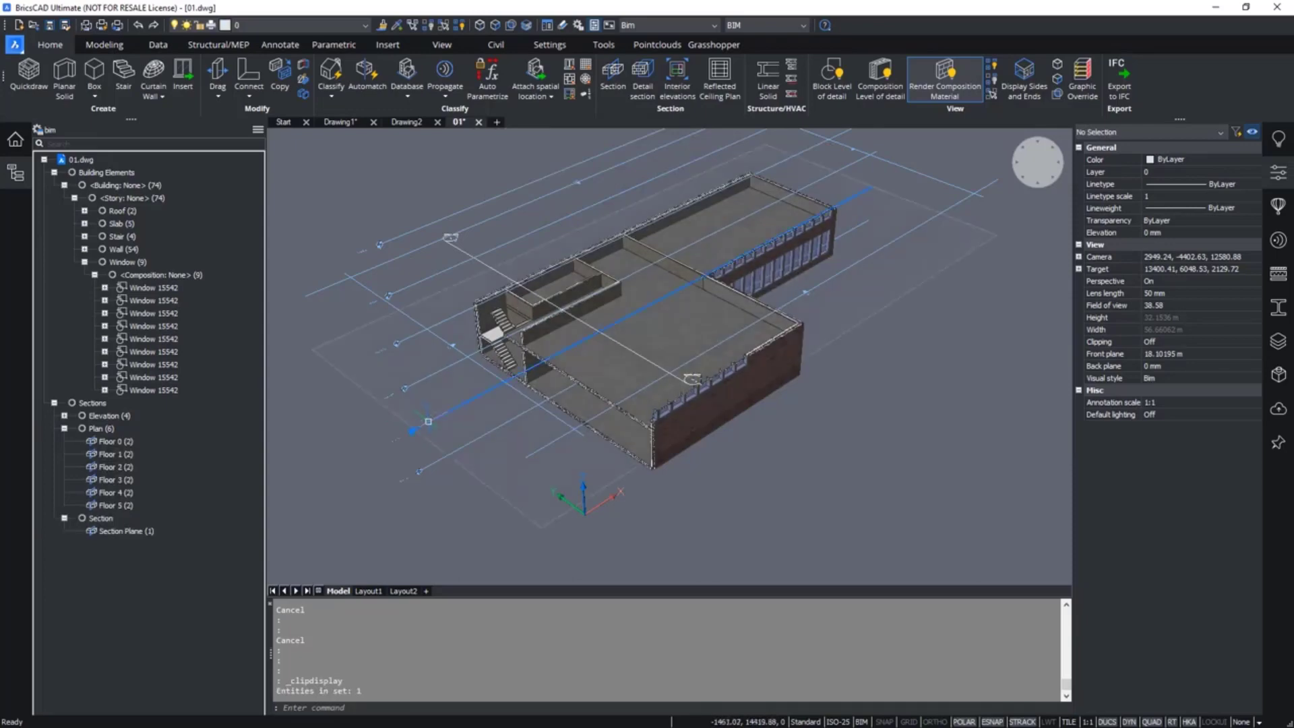
left_click(451, 425)
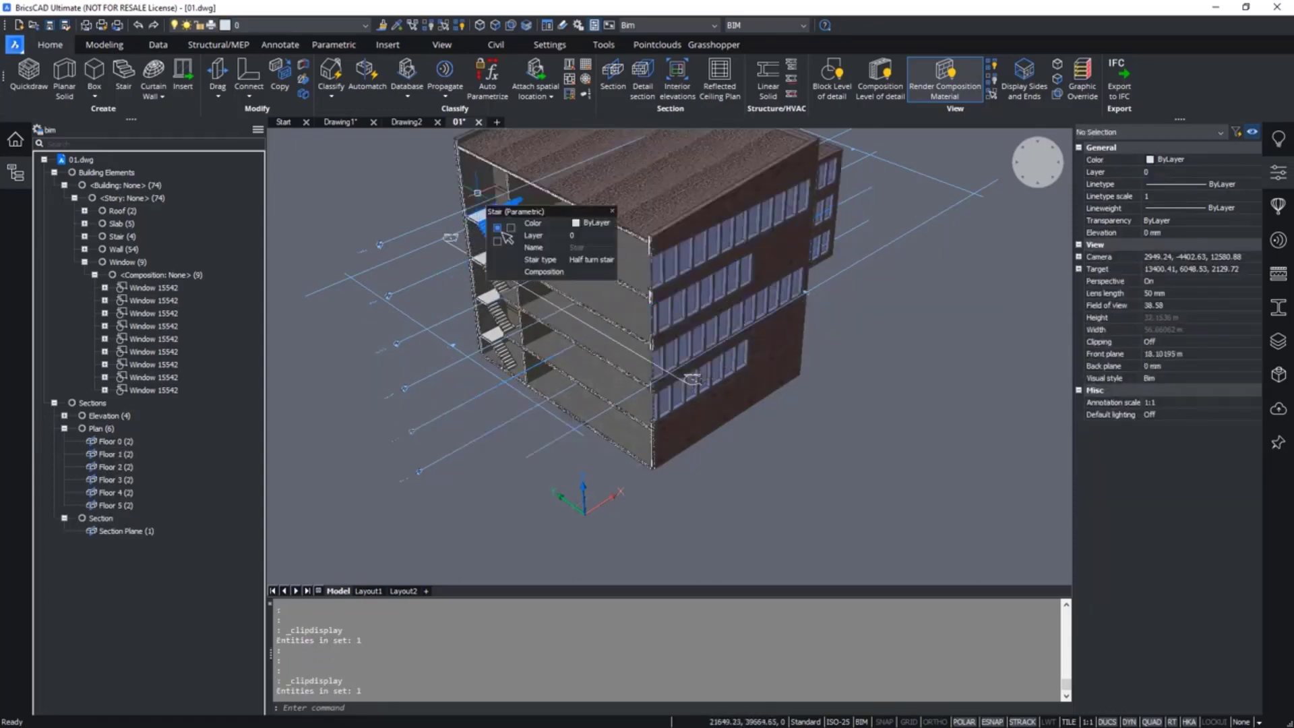
mouse_move(453, 244)
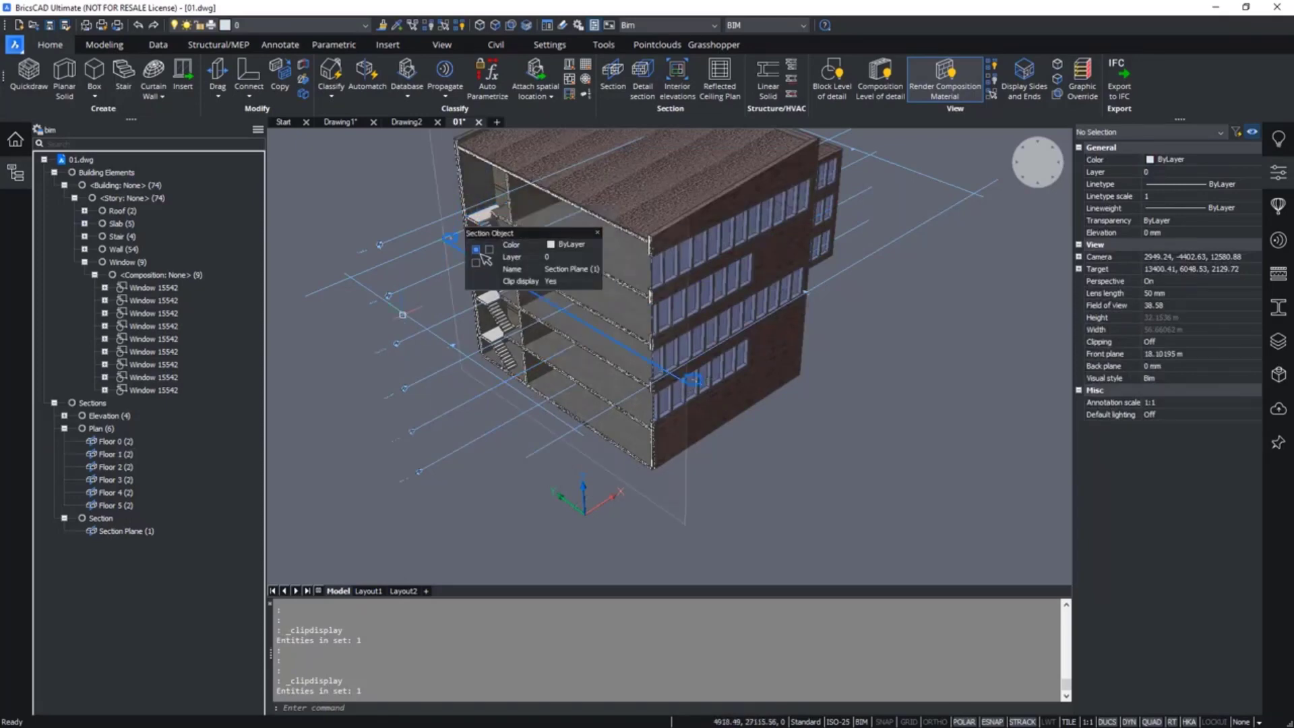
left_click(476, 250)
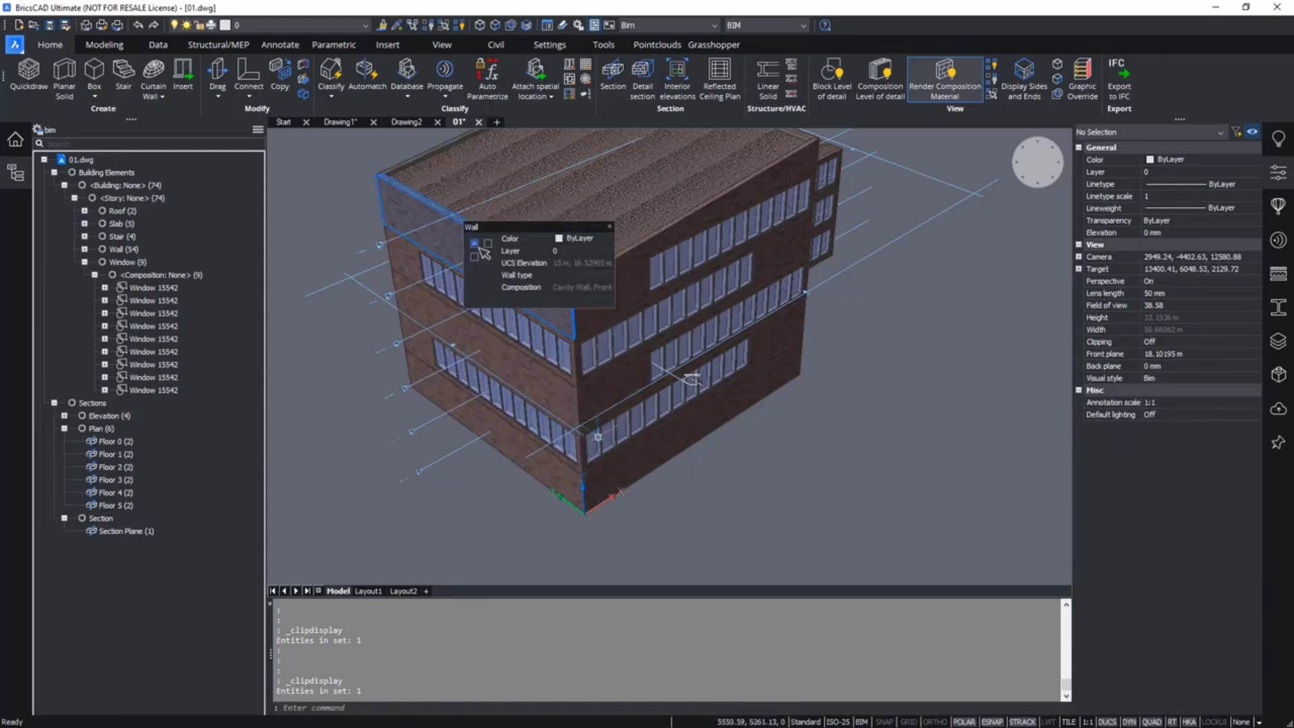
- Place a second clipping section plane through the stairwell area, parallel to the building's left wall
mouse_move(546, 449)
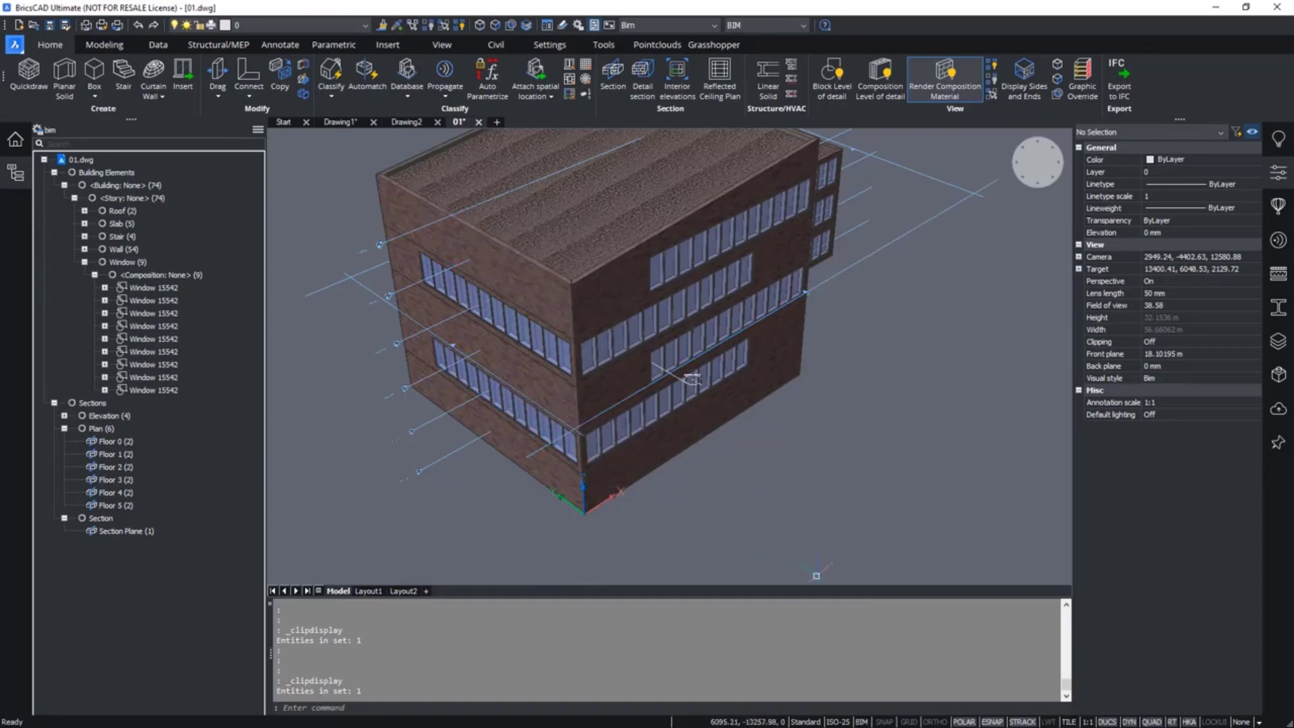
mouse_move(403, 259)
mouse_move(627, 413)
scroll(741, 296, "up", 10)
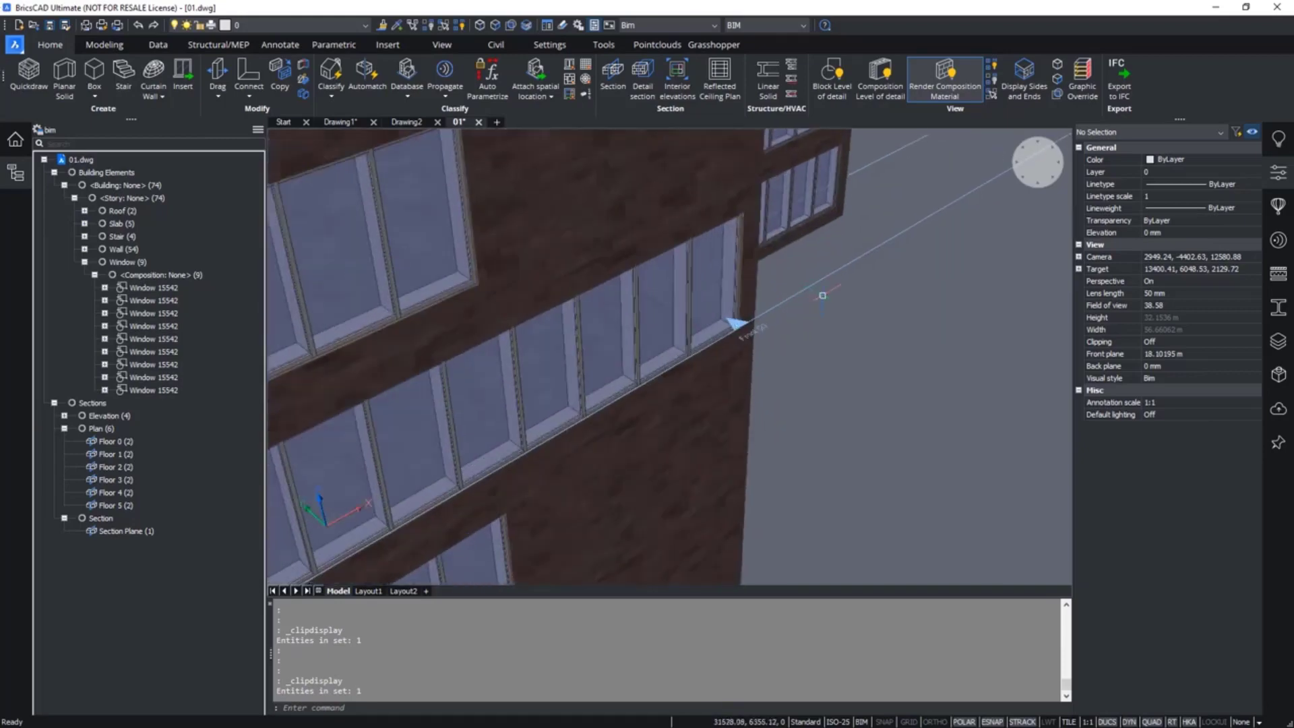
scroll(735, 280, "down", 10)
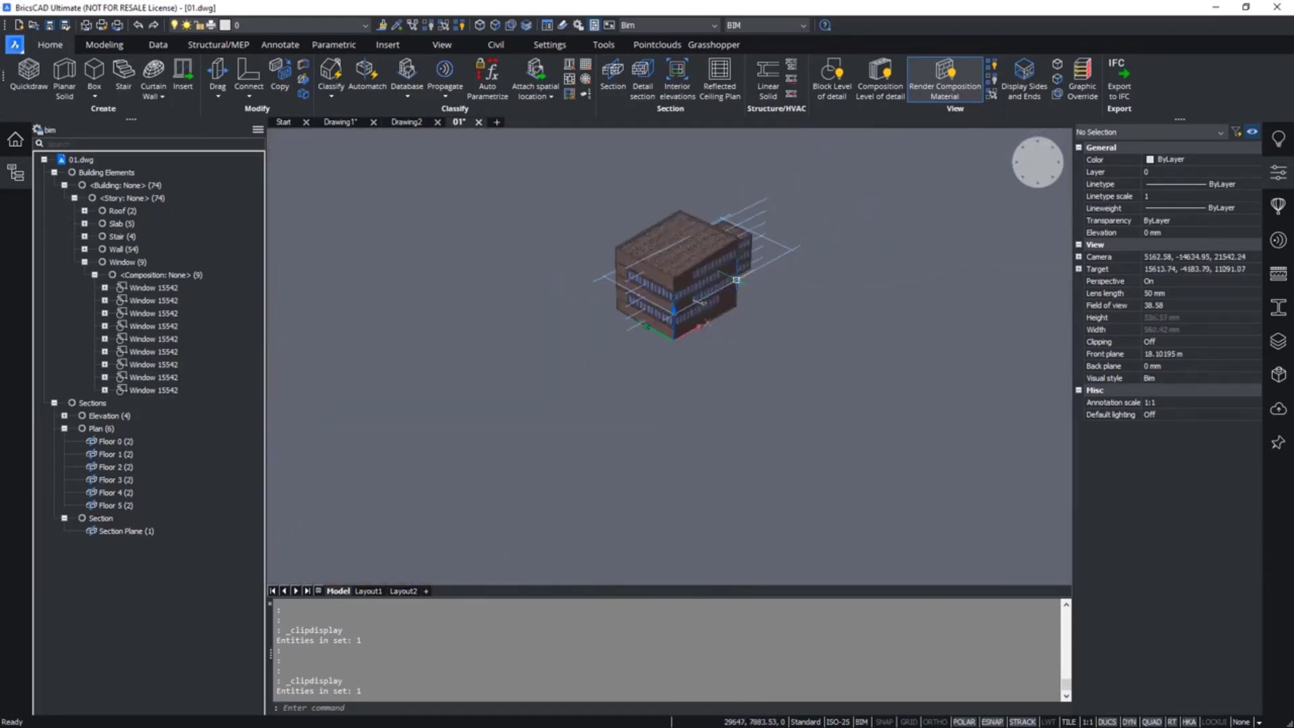
scroll(624, 303, "up", 8)
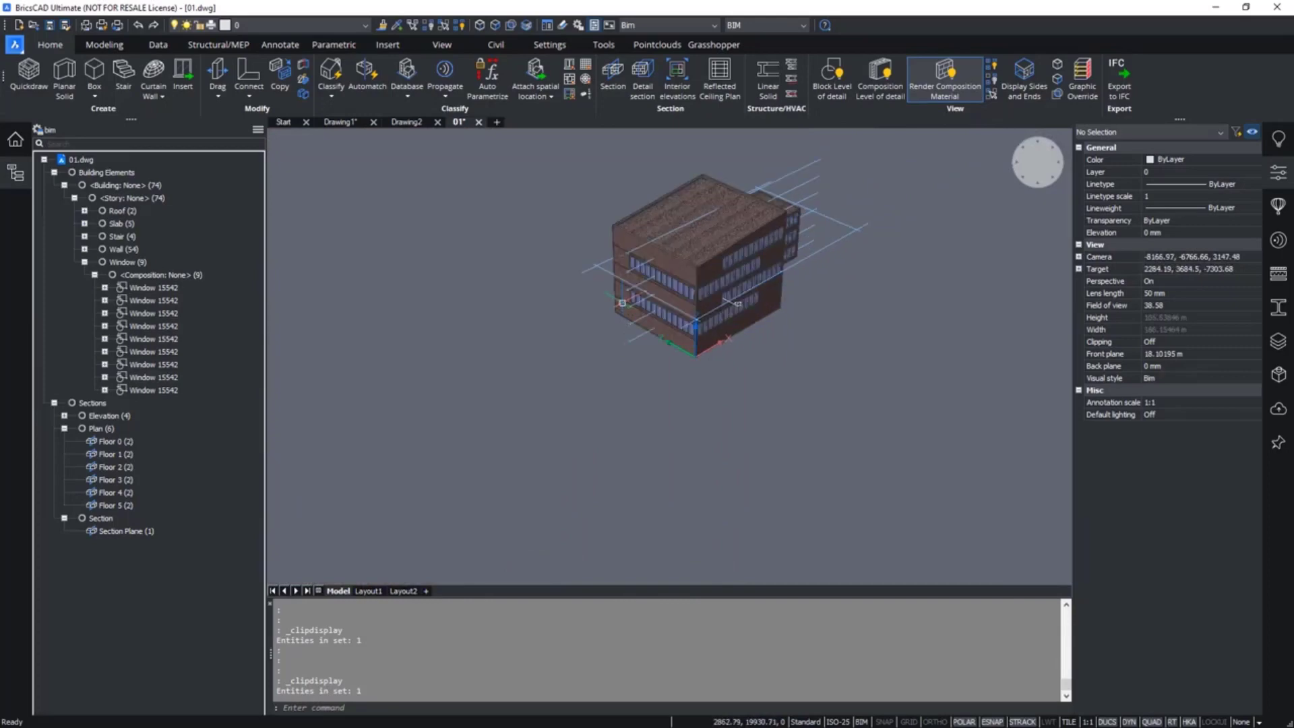
scroll(566, 299, "up", 2)
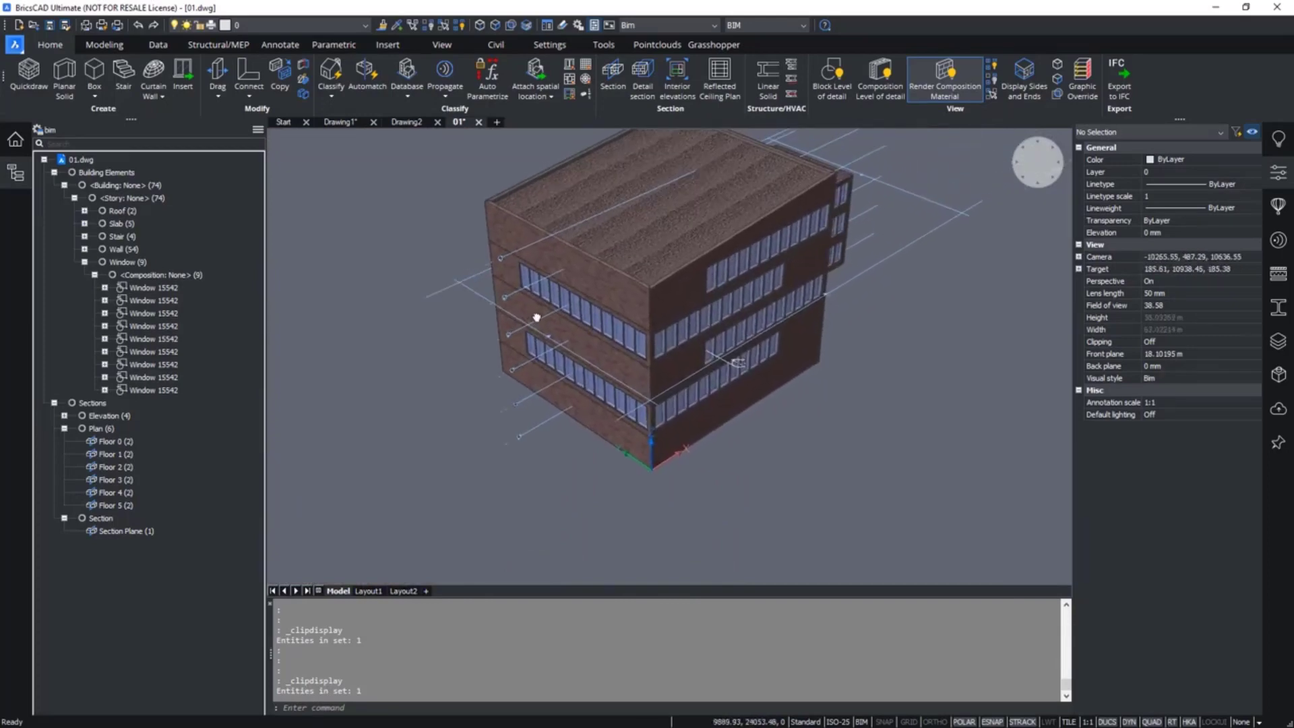
left_click(612, 73)
scroll(576, 379, "up", 5)
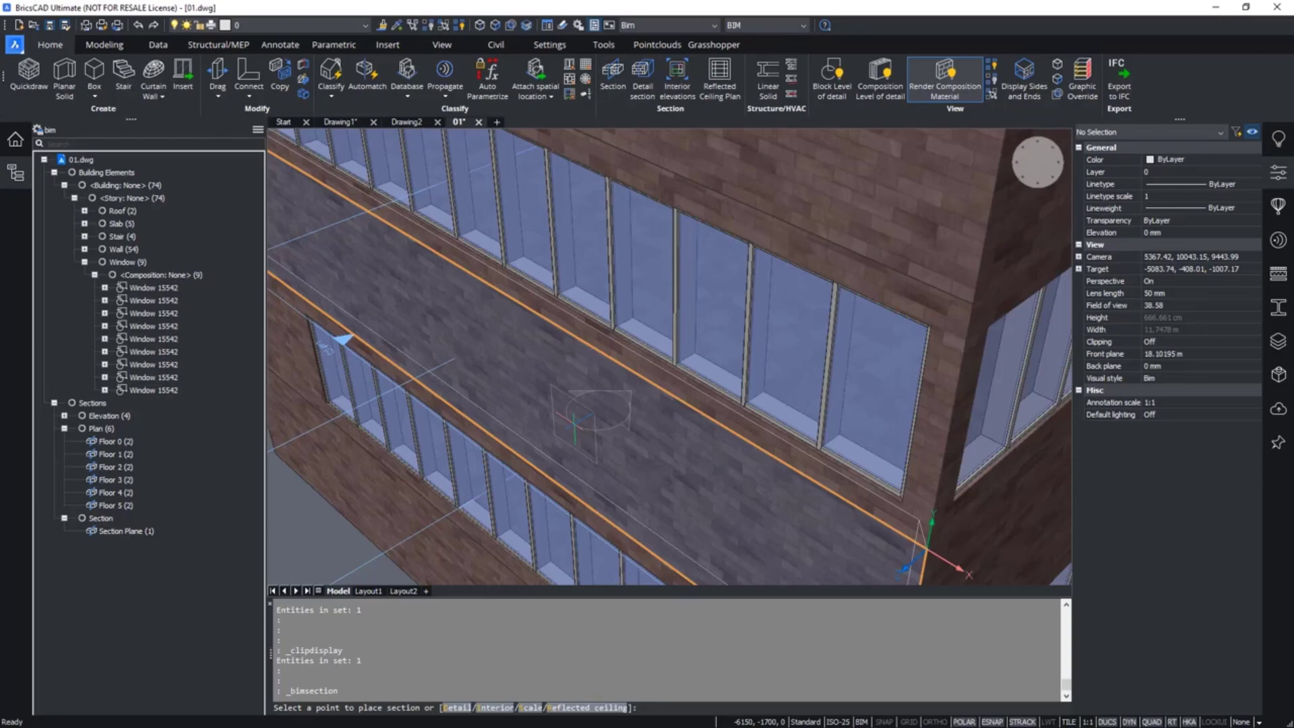
left_click(572, 419)
scroll(573, 419, "down", 8)
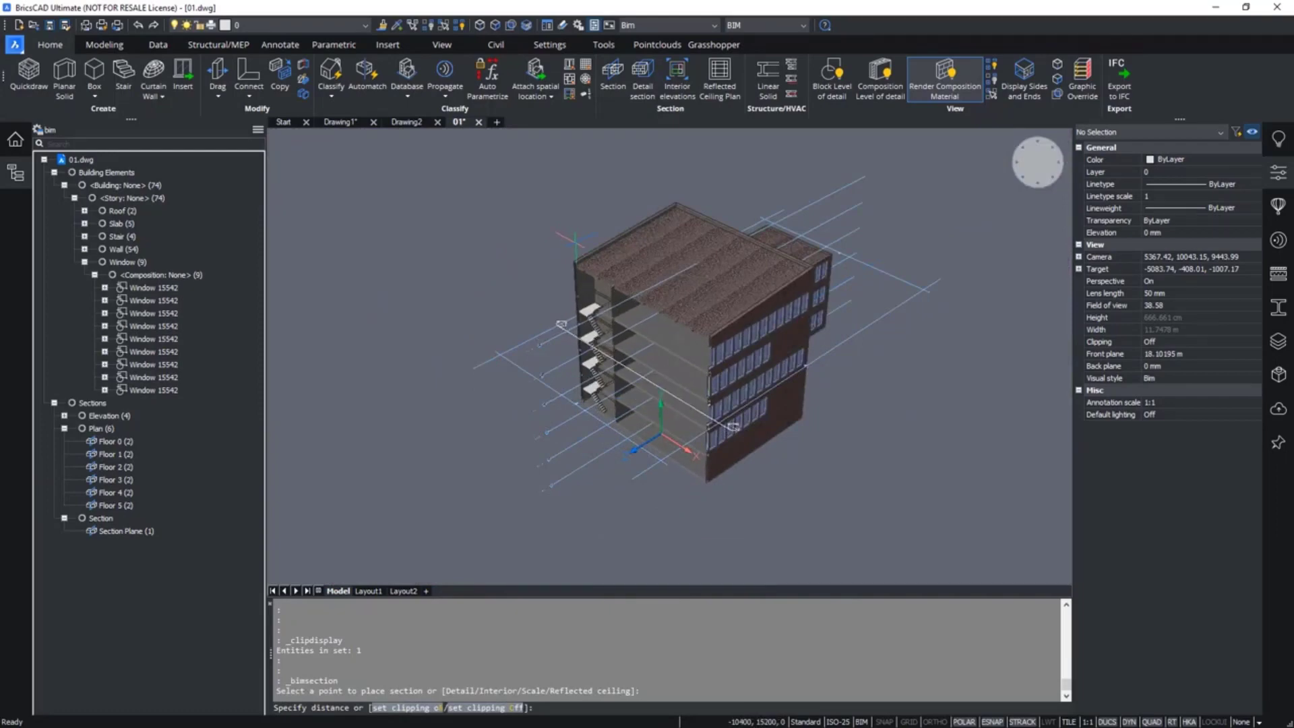
left_click(621, 476)
- Delete the older vertical section plane, Section Plane (1), near the stairwell
scroll(560, 324, "up", 6)
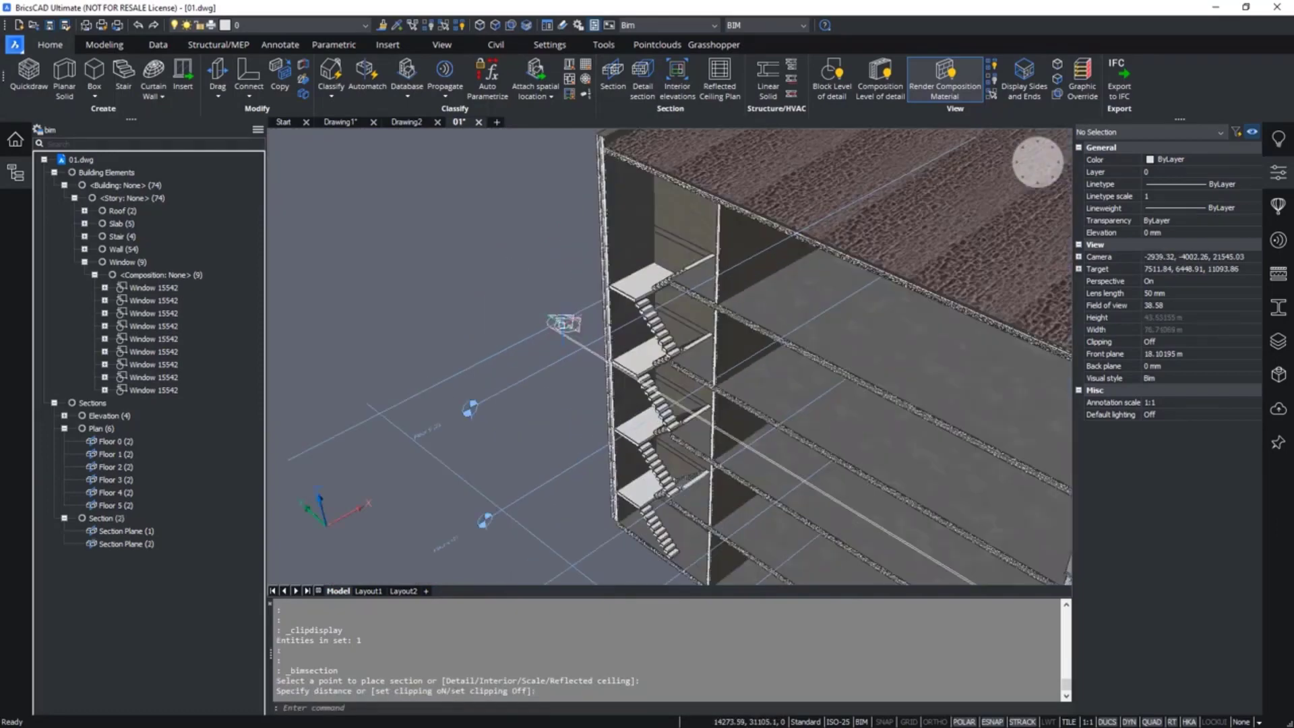
left_click(554, 325)
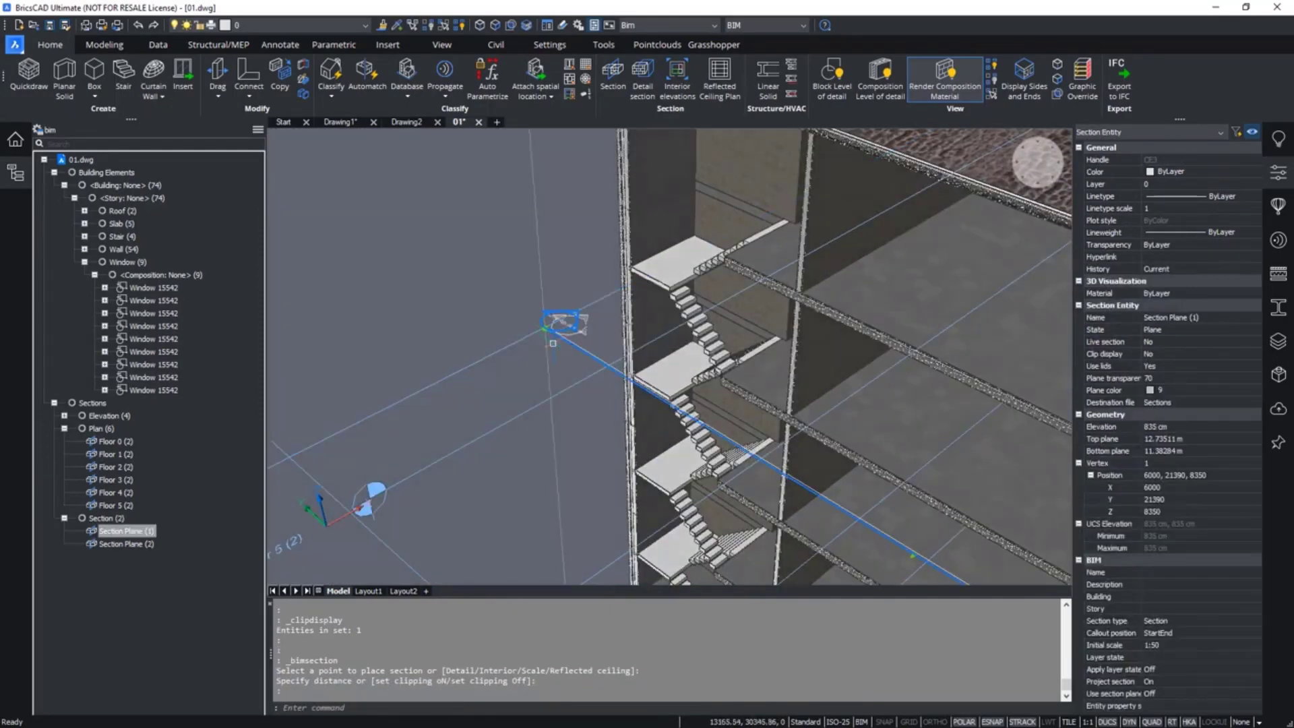
key("Delete")
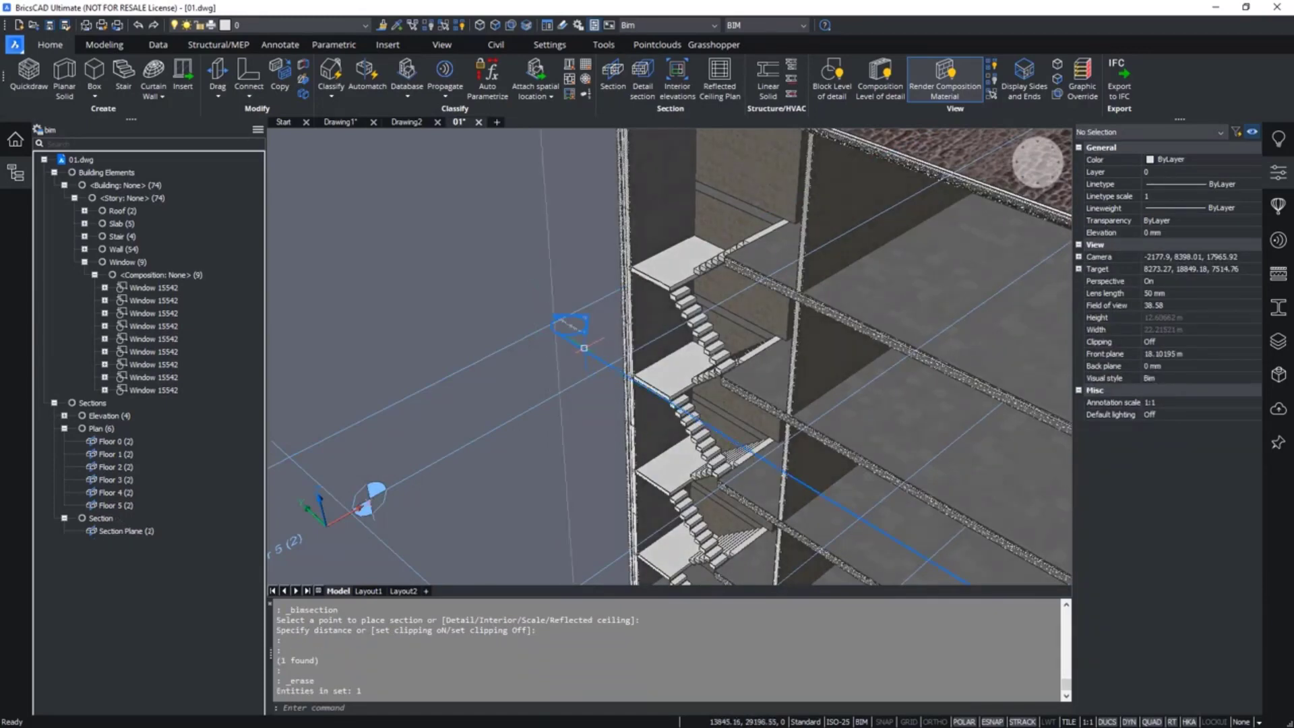
- Turn off the clip display of Section Plane (2) to show the whole building
mouse_move(583, 349)
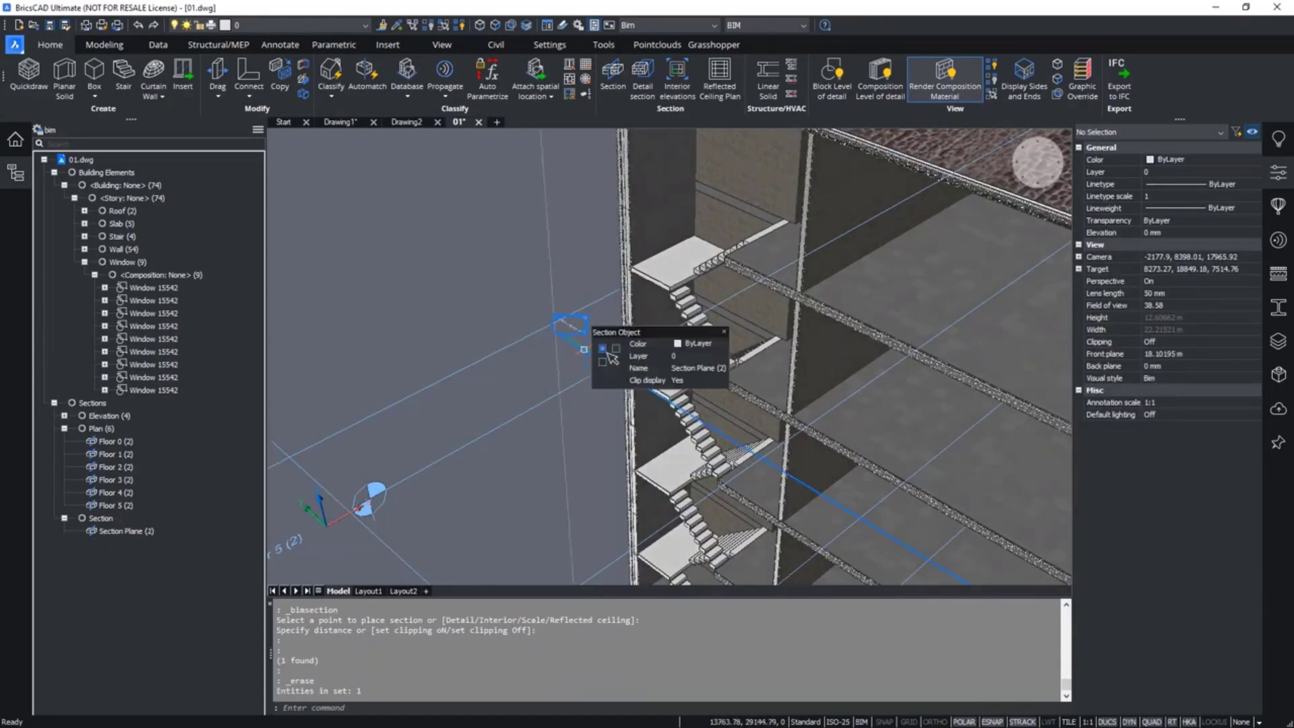
left_click(611, 357)
scroll(542, 457, "down", 5)
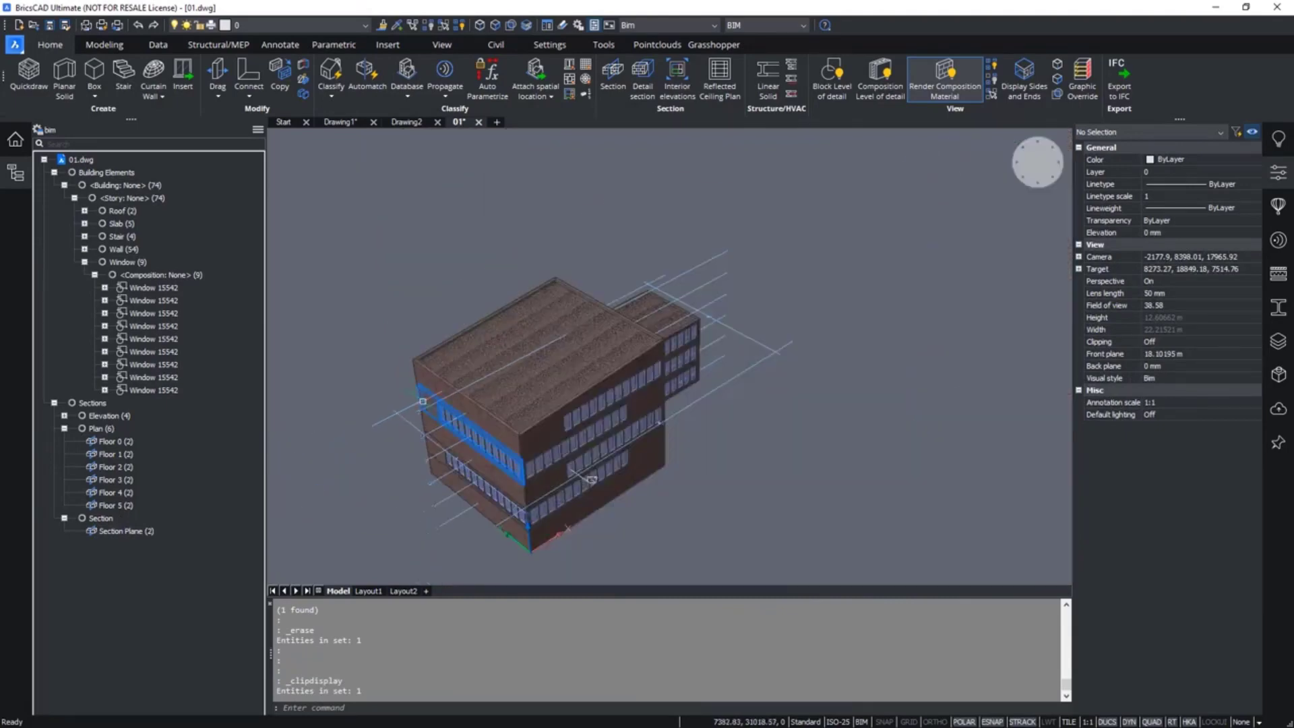
- Turn the clip display of the Floor 0 section on and off again
scroll(542, 456, "up", 4)
left_click(455, 459)
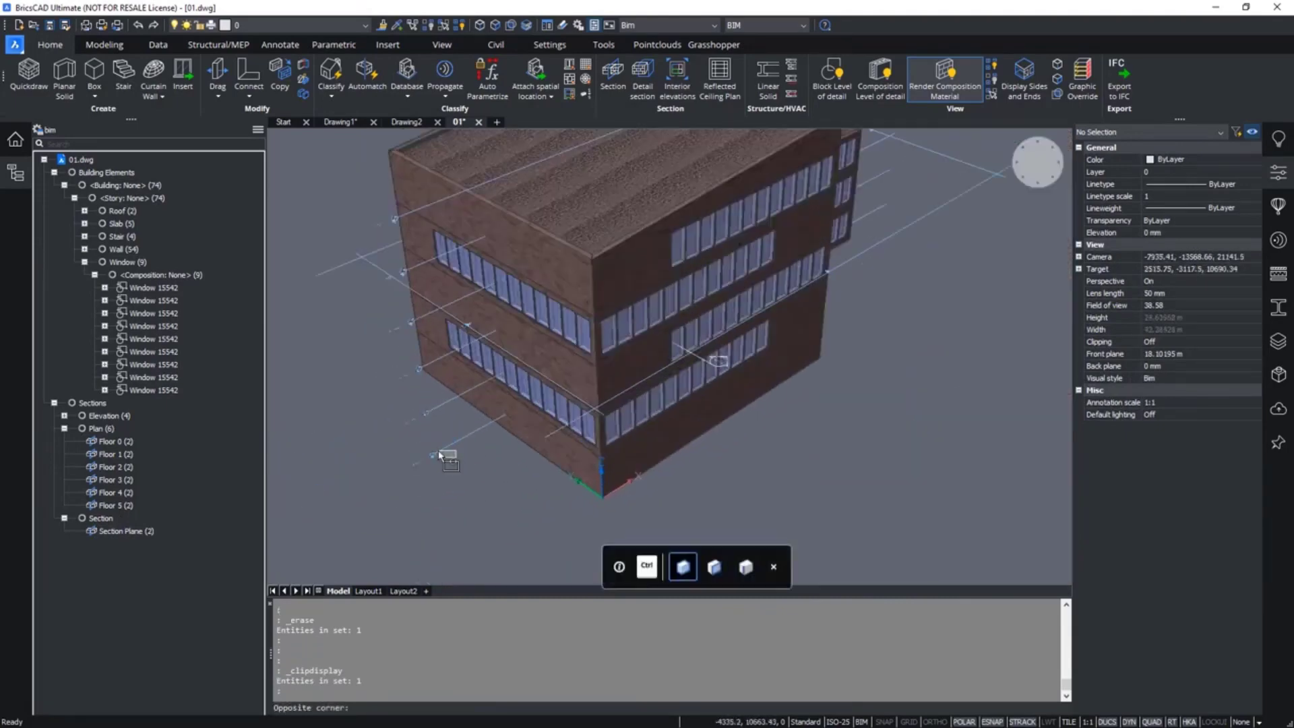
left_click(457, 479)
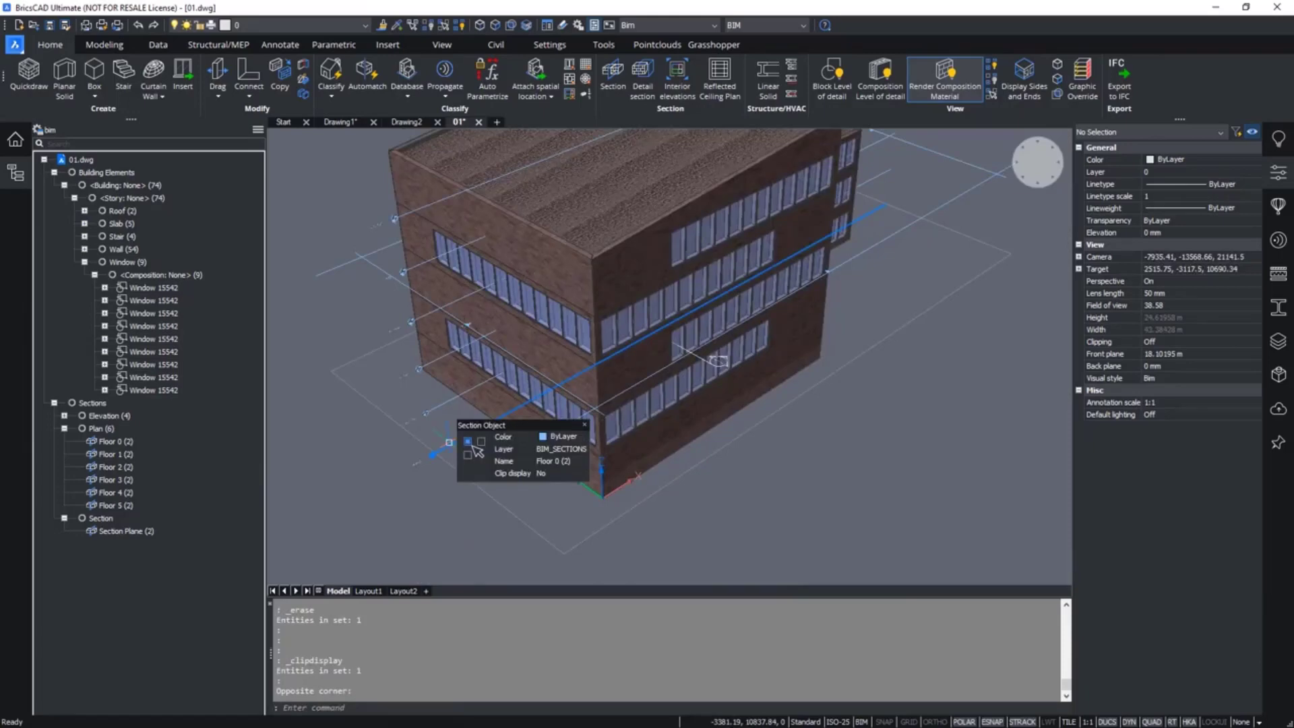
left_click(476, 450)
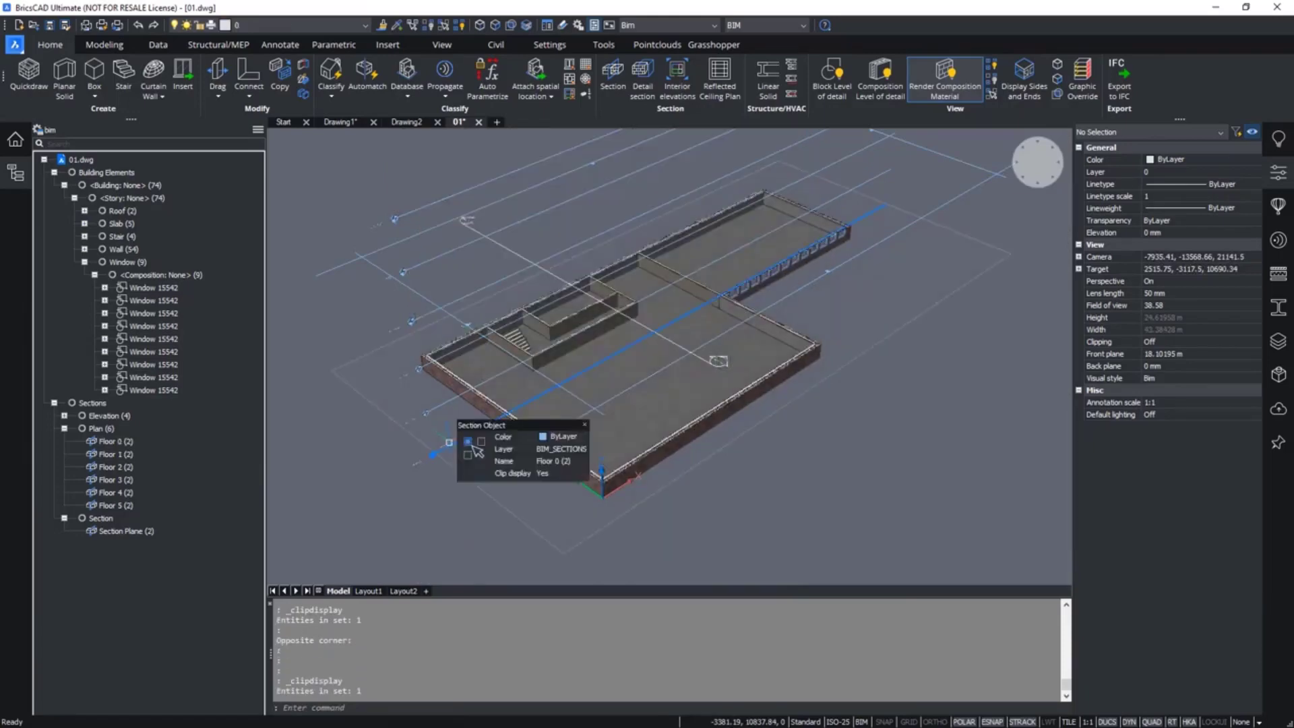
left_click(476, 450)
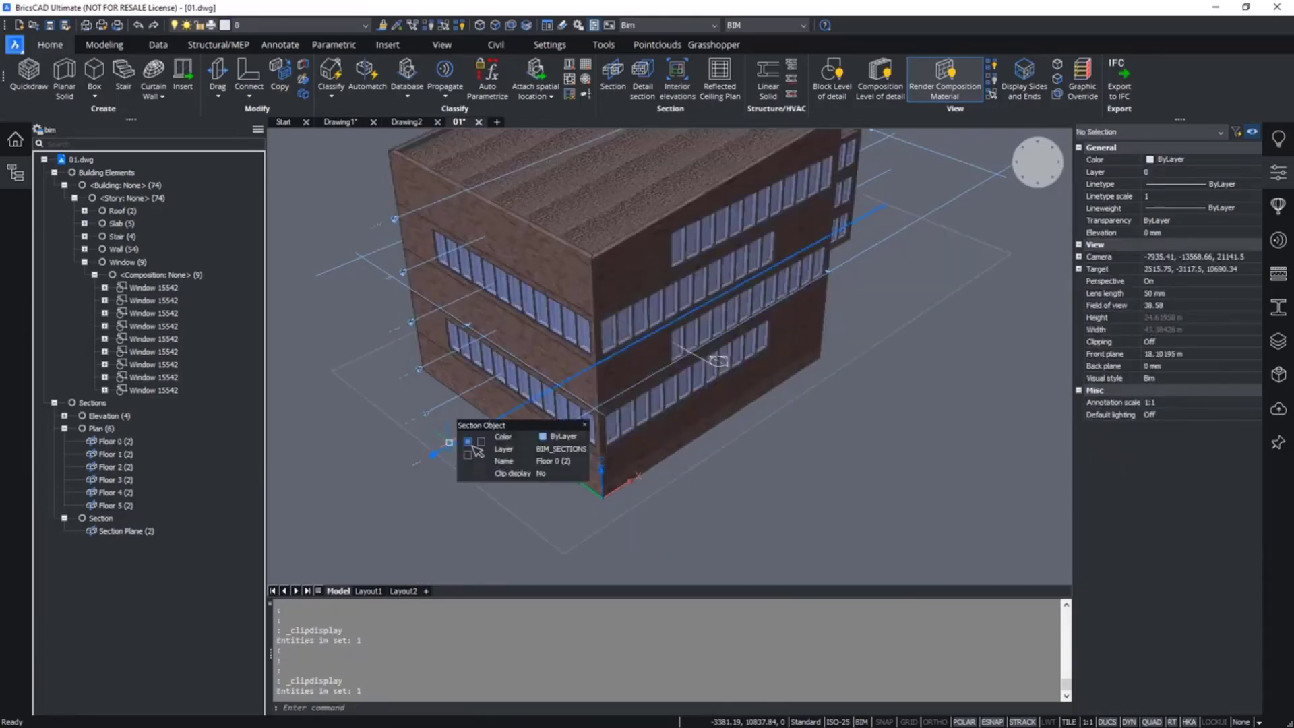
key("Escape")
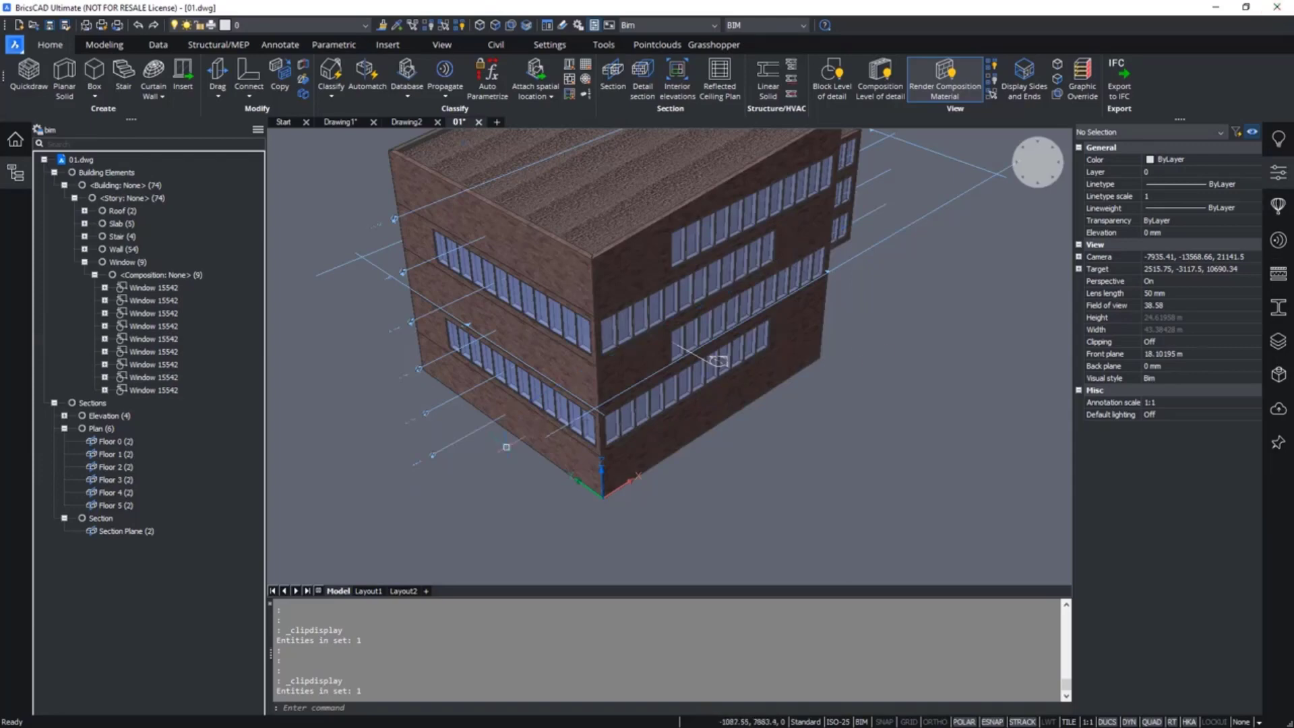
- Select the Floor 0 section plane and view its clip display property
left_click(434, 453)
left_click(420, 444)
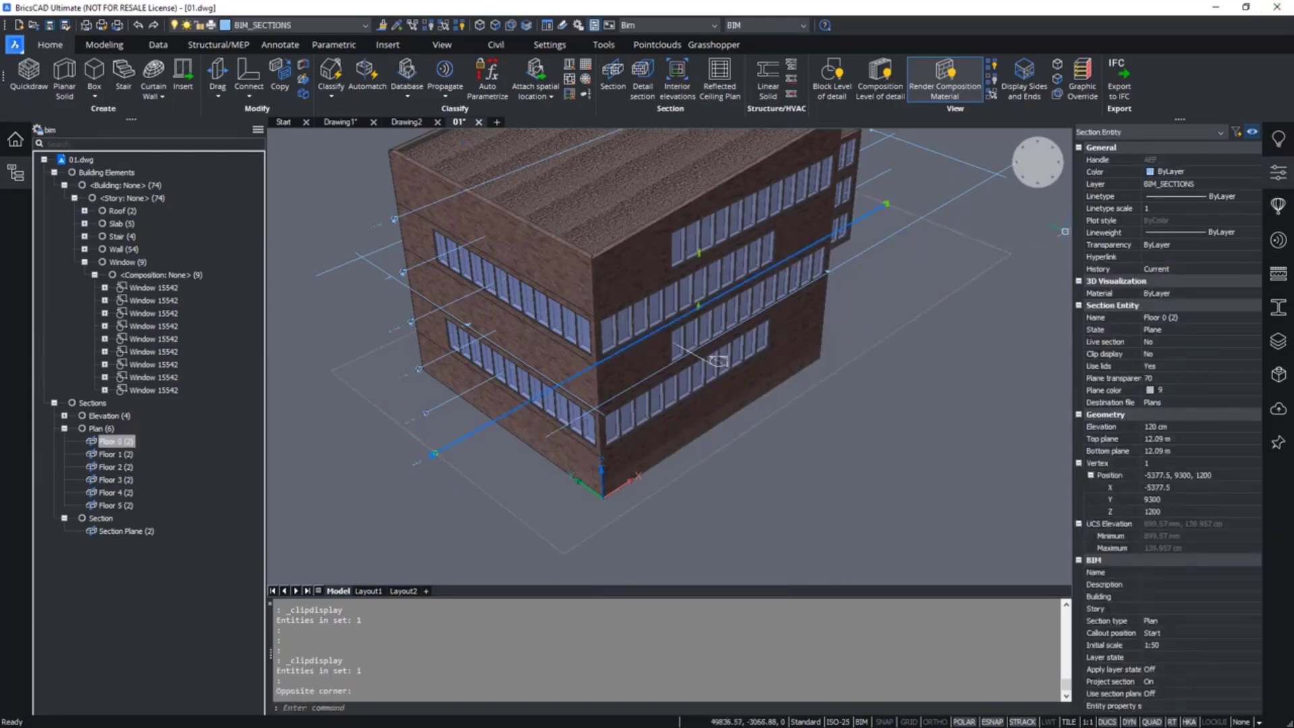
left_click(1120, 356)
- Set Clip display to No for all sections in the structure tree at once, and clear the selection
left_click(92, 403)
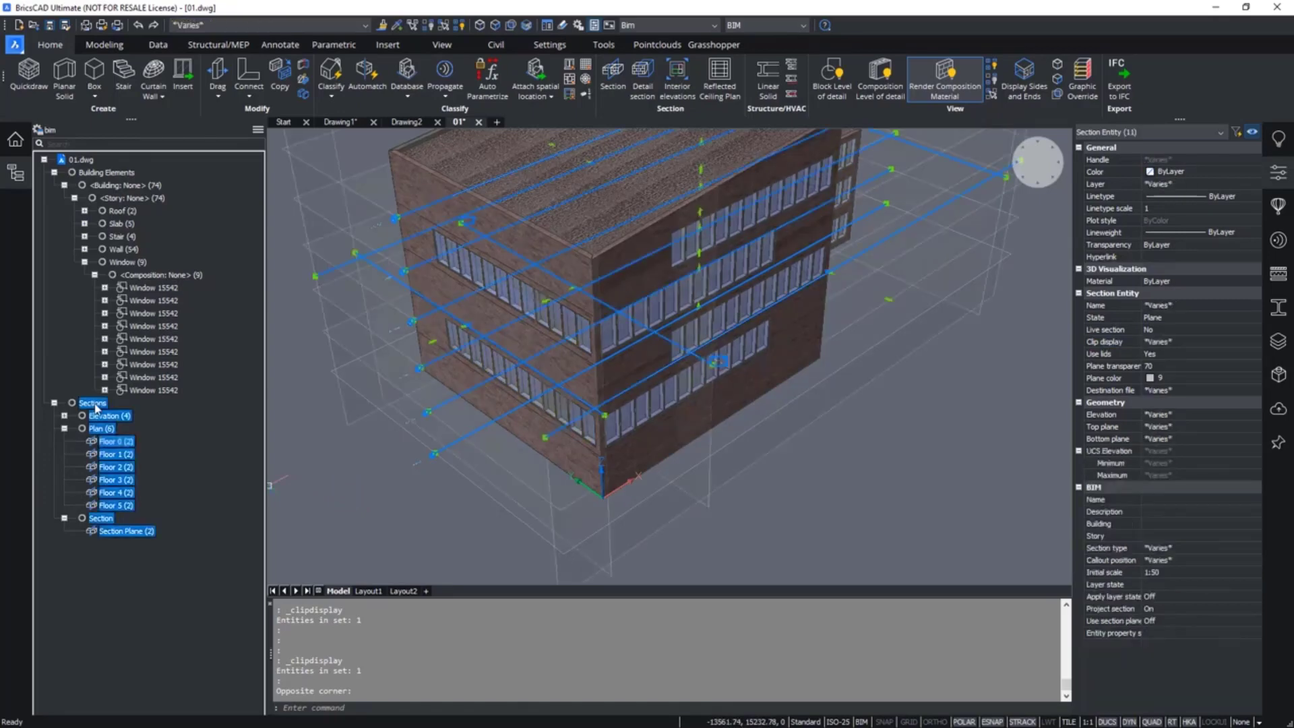
left_click(1159, 342)
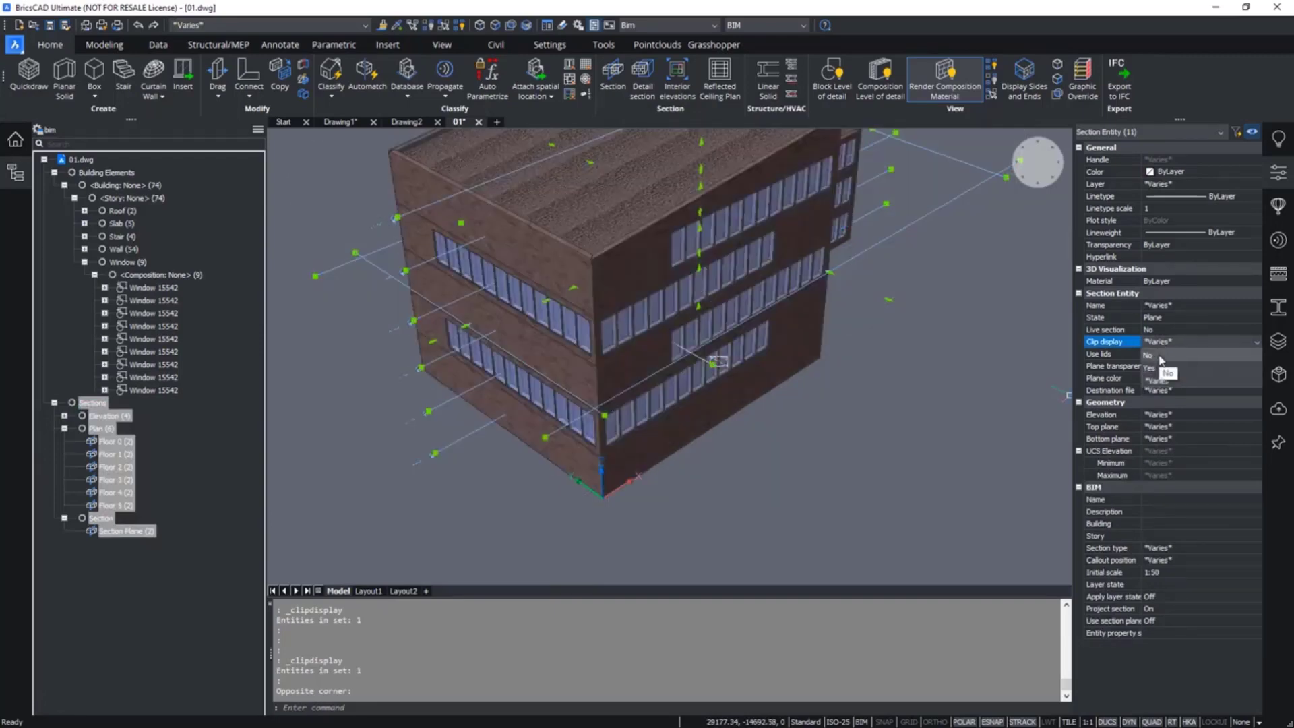
left_click(1160, 357)
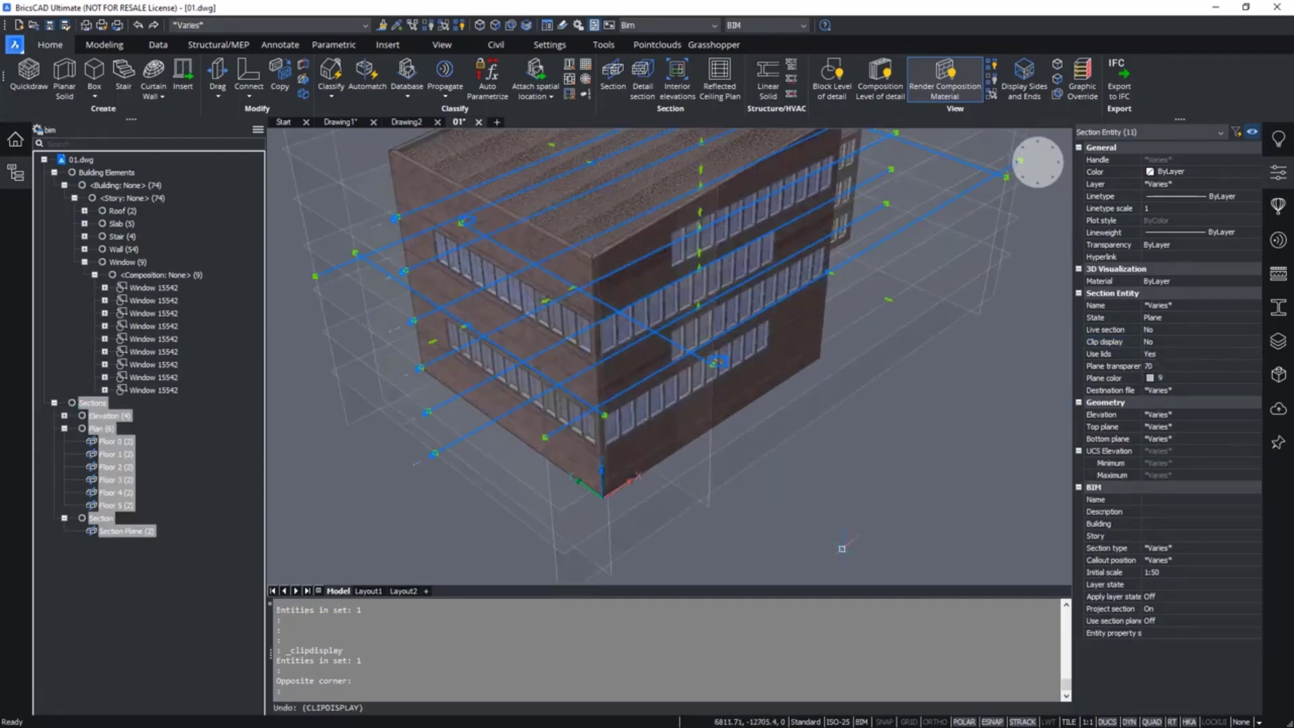
left_click(801, 534)
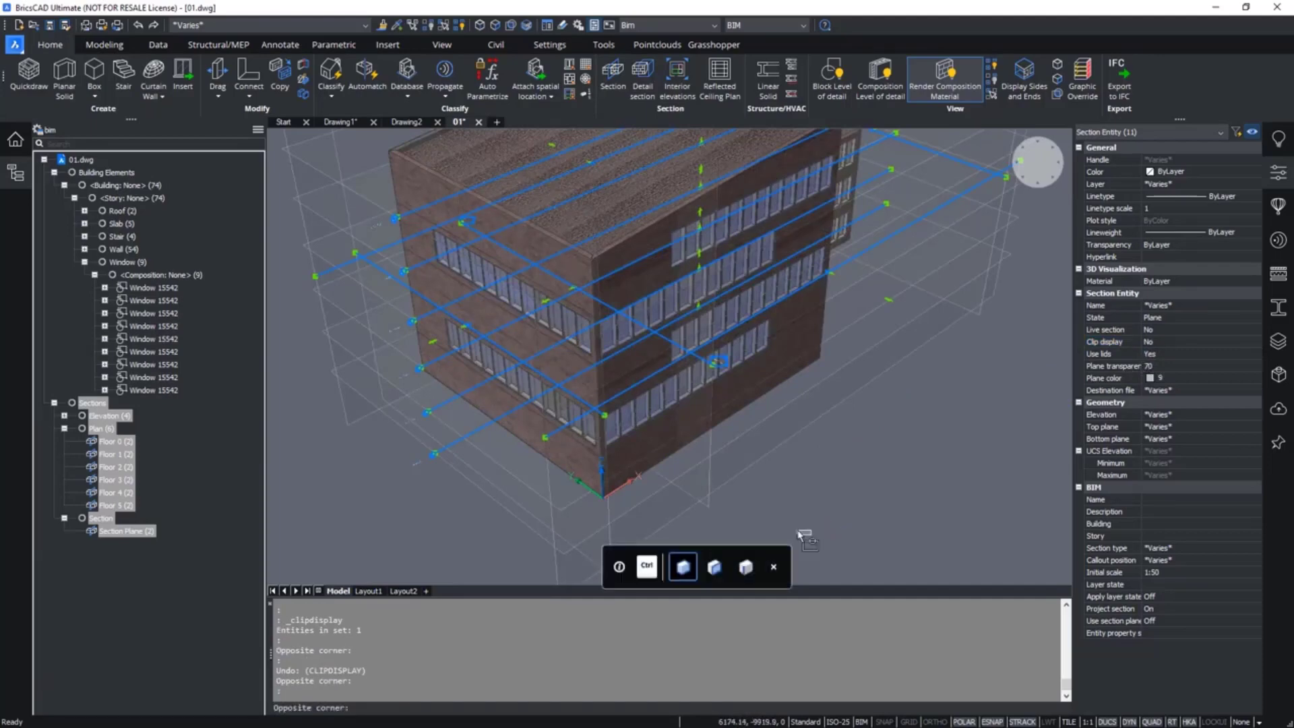
key("Escape")
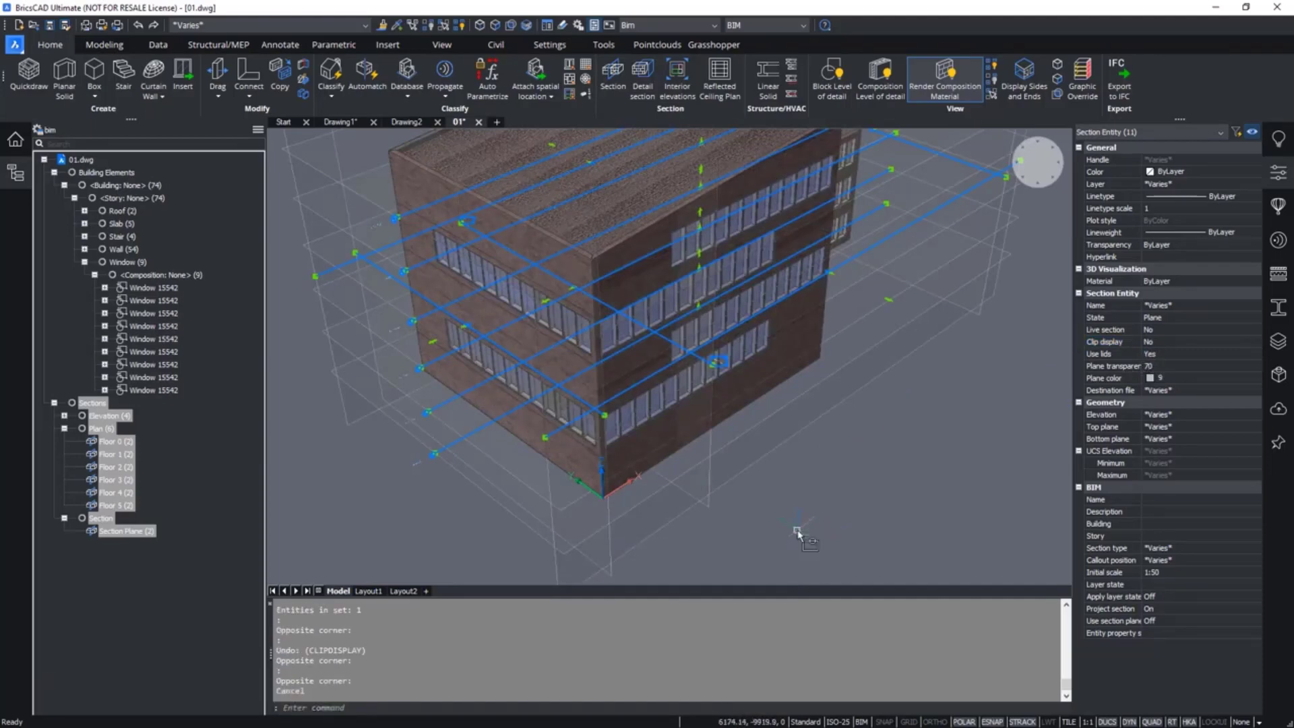
key("Escape")
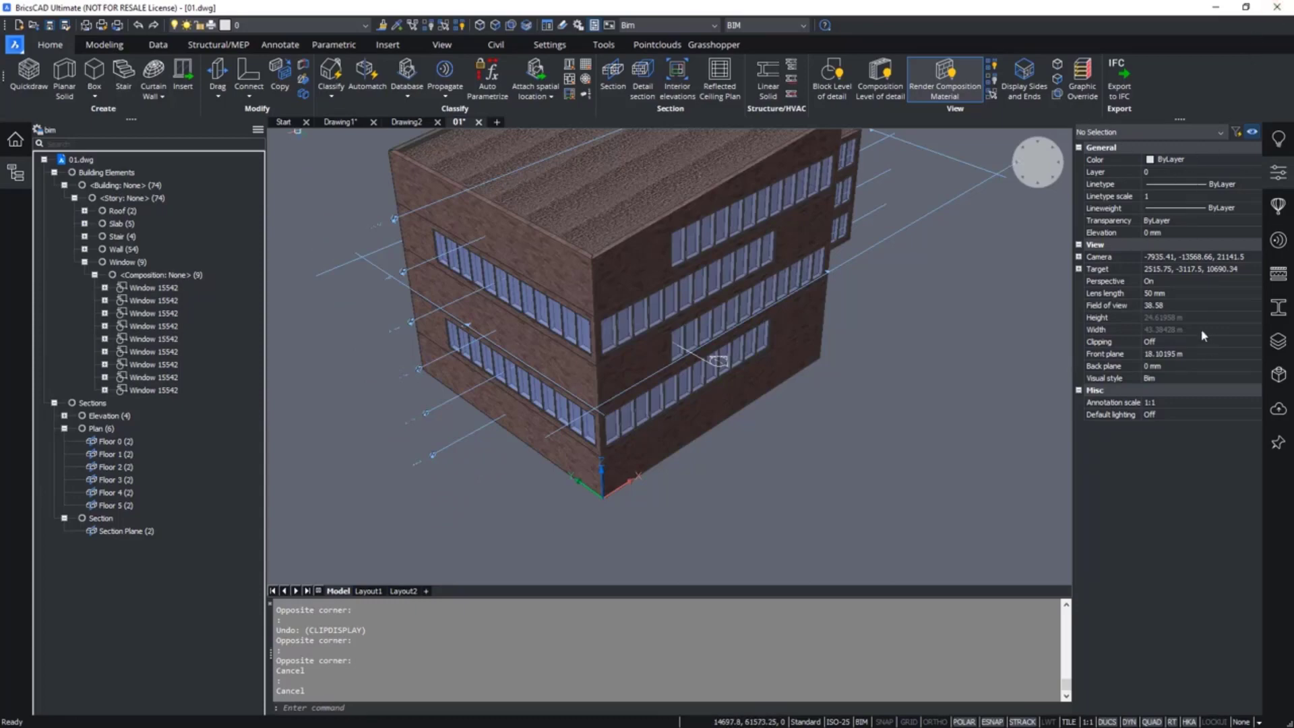
- Examine the available visual styles and the perspective setting in the view properties of the drawing
left_click(1182, 382)
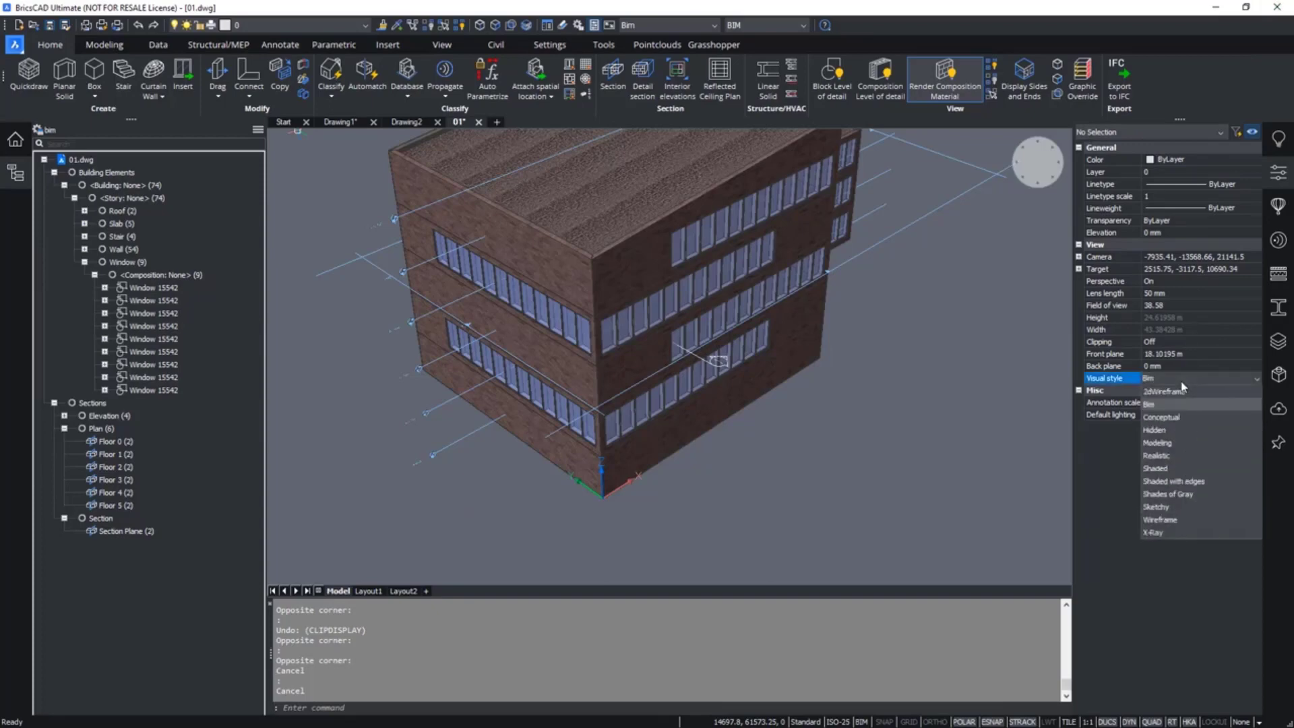
left_click(1173, 281)
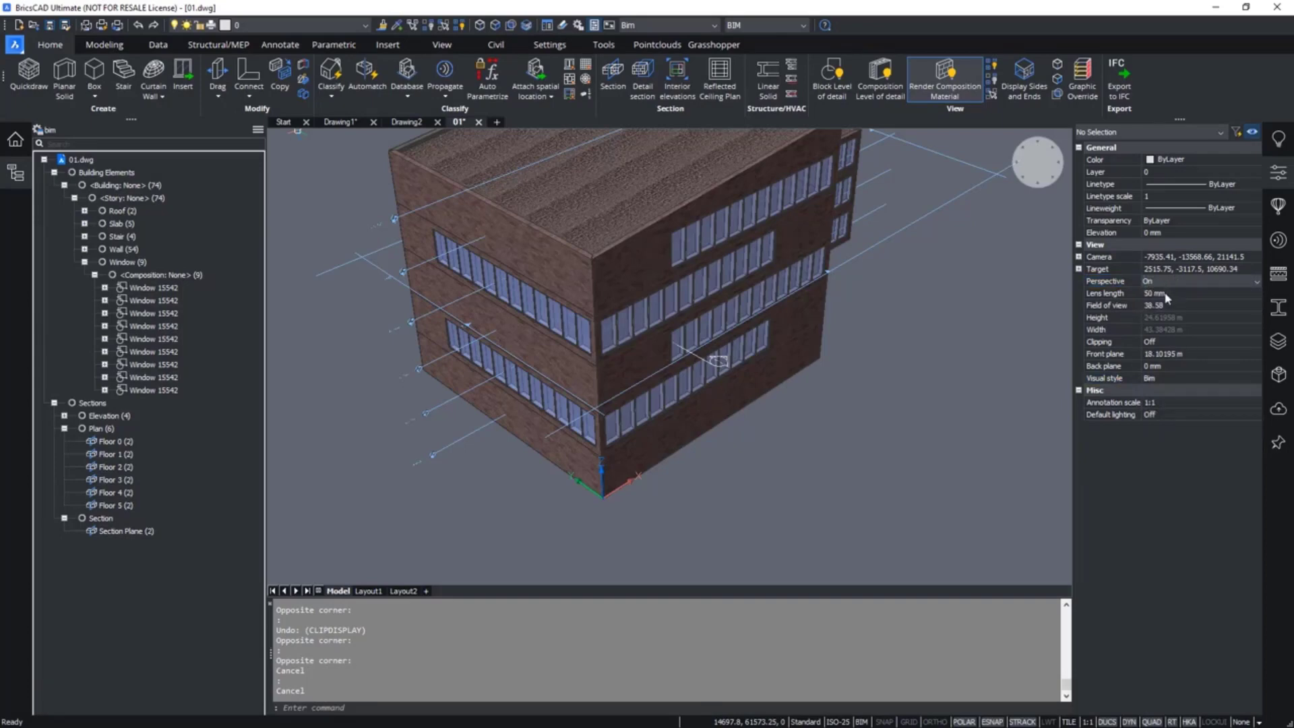
left_click(795, 470)
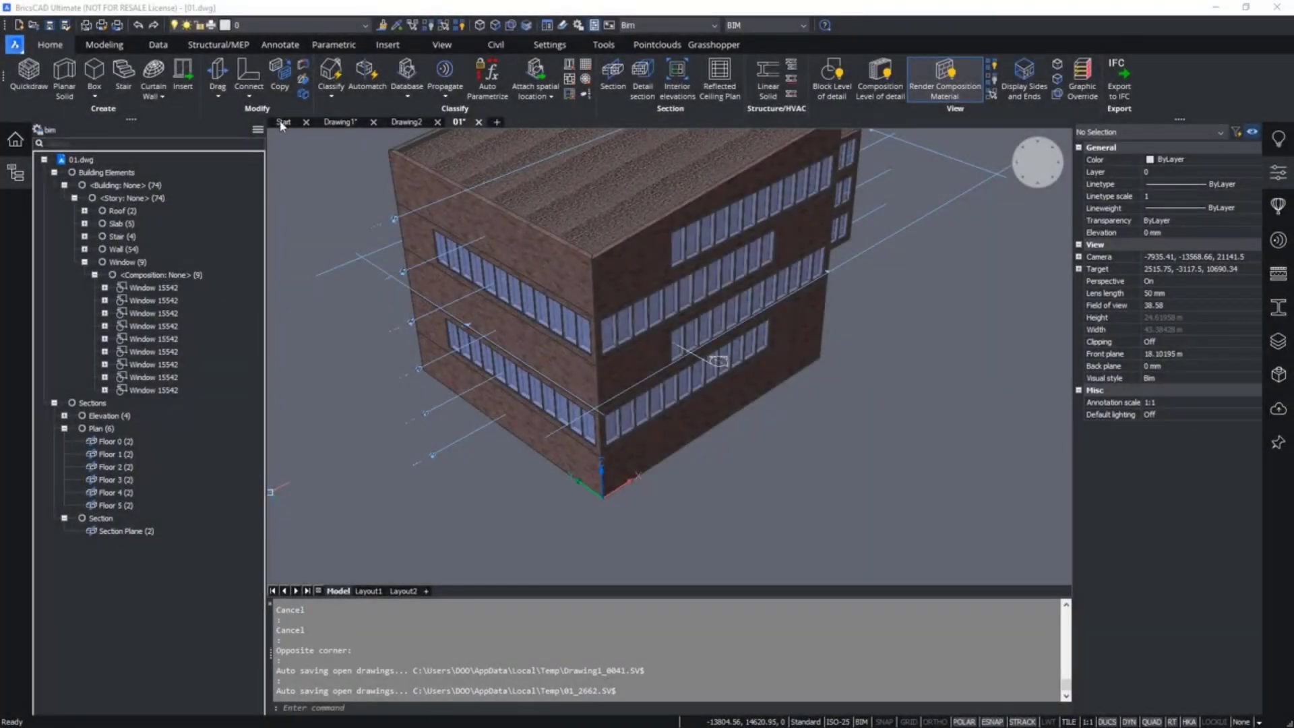
- Start a new drawing from the BIM-mm template and model a box with a base of about 9400 by 9400 mm
left_click(284, 123)
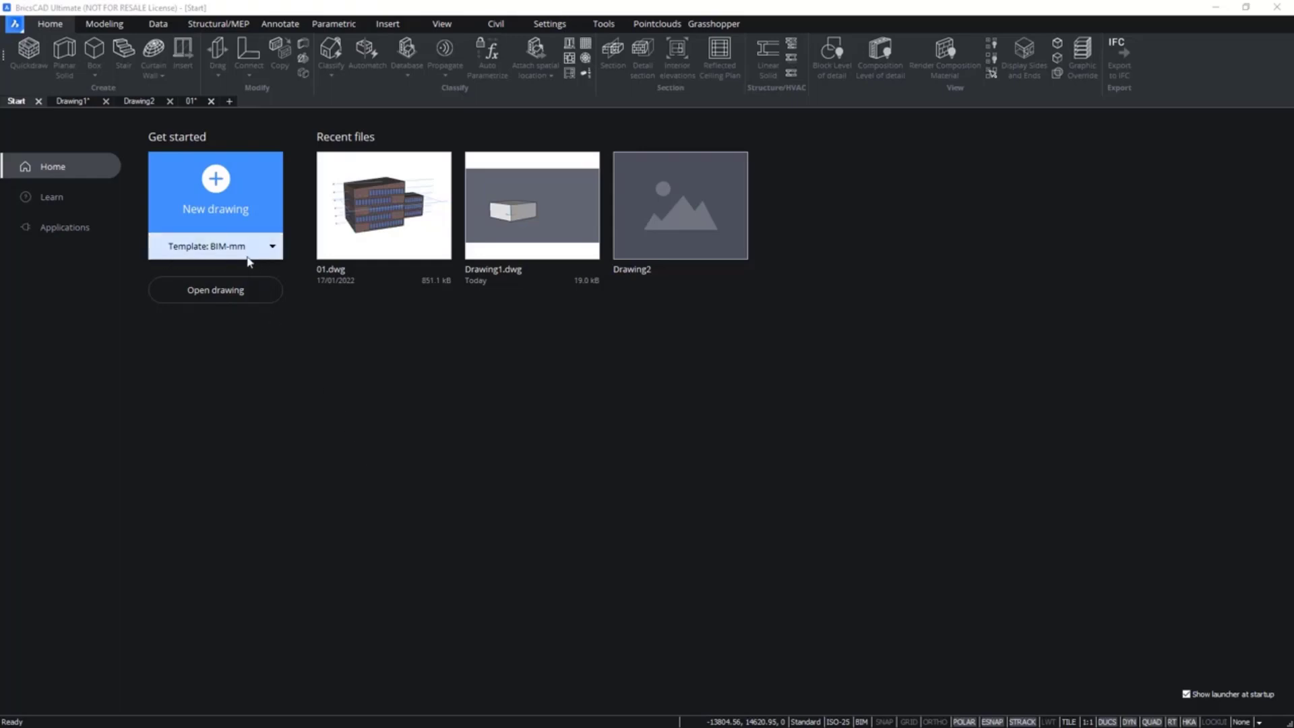
left_click(215, 195)
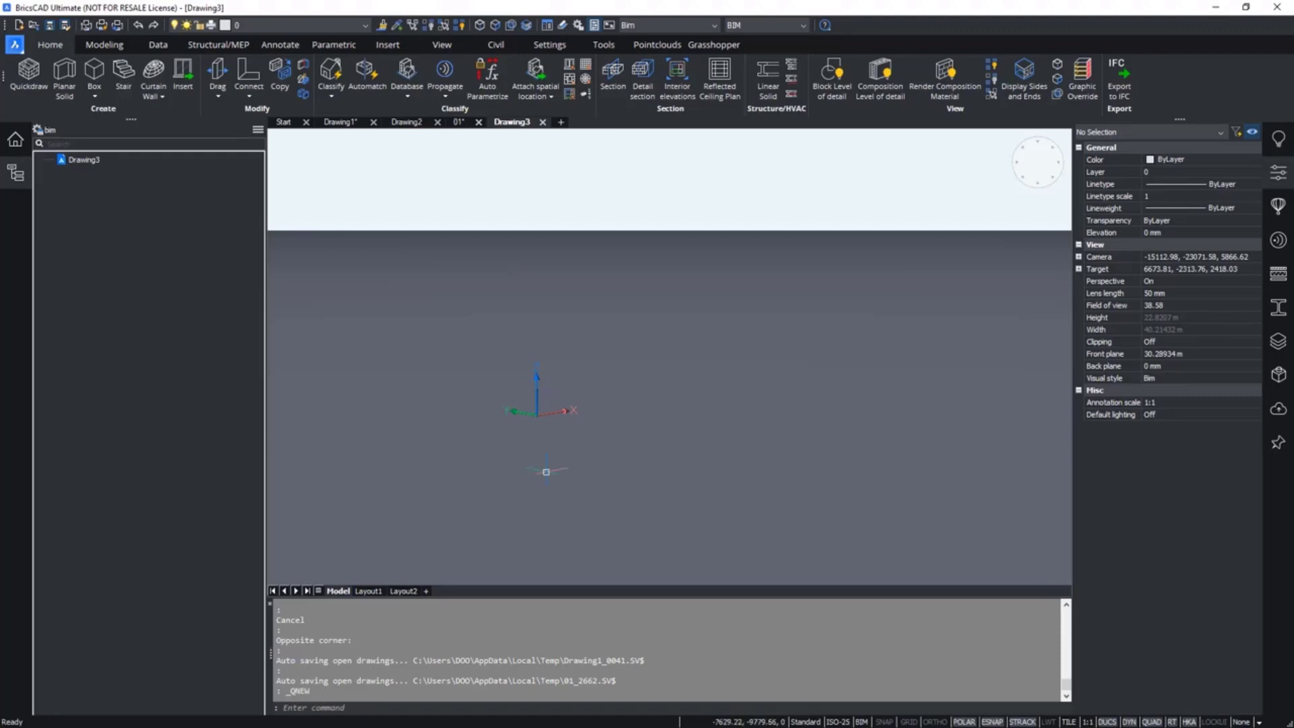
right_click(584, 375)
mouse_move(601, 384)
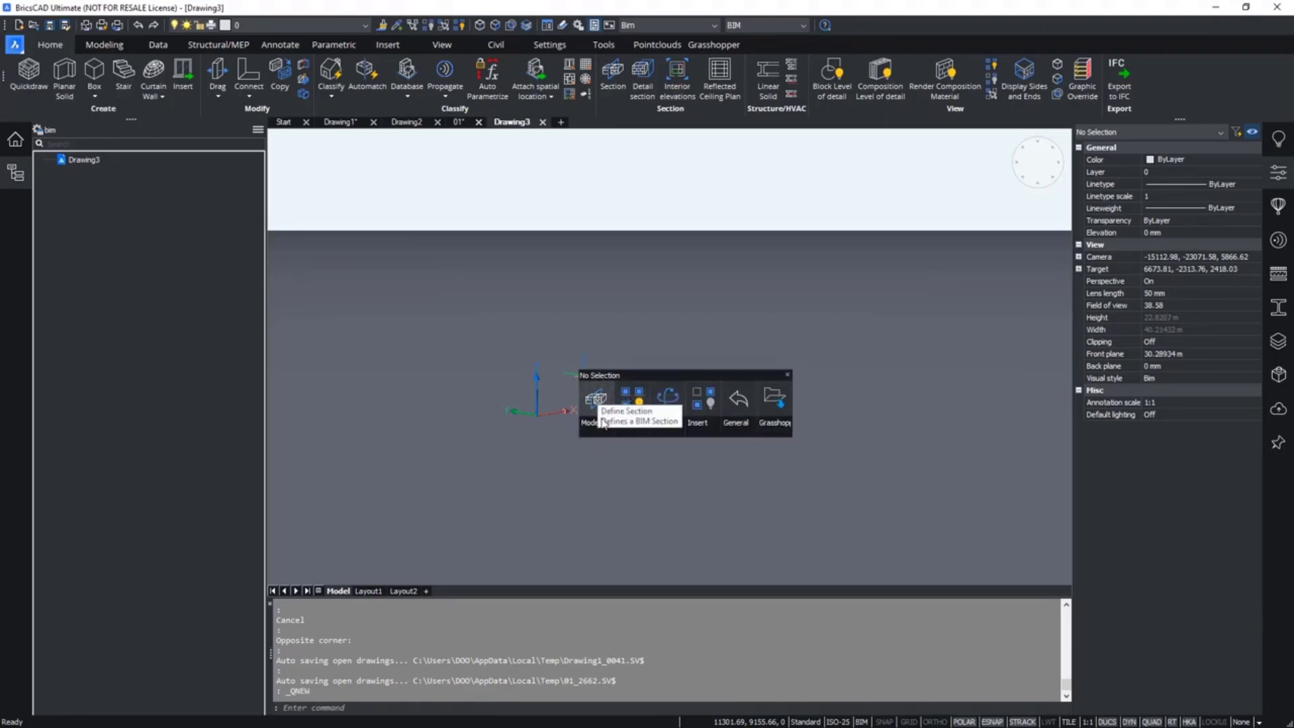
mouse_move(599, 432)
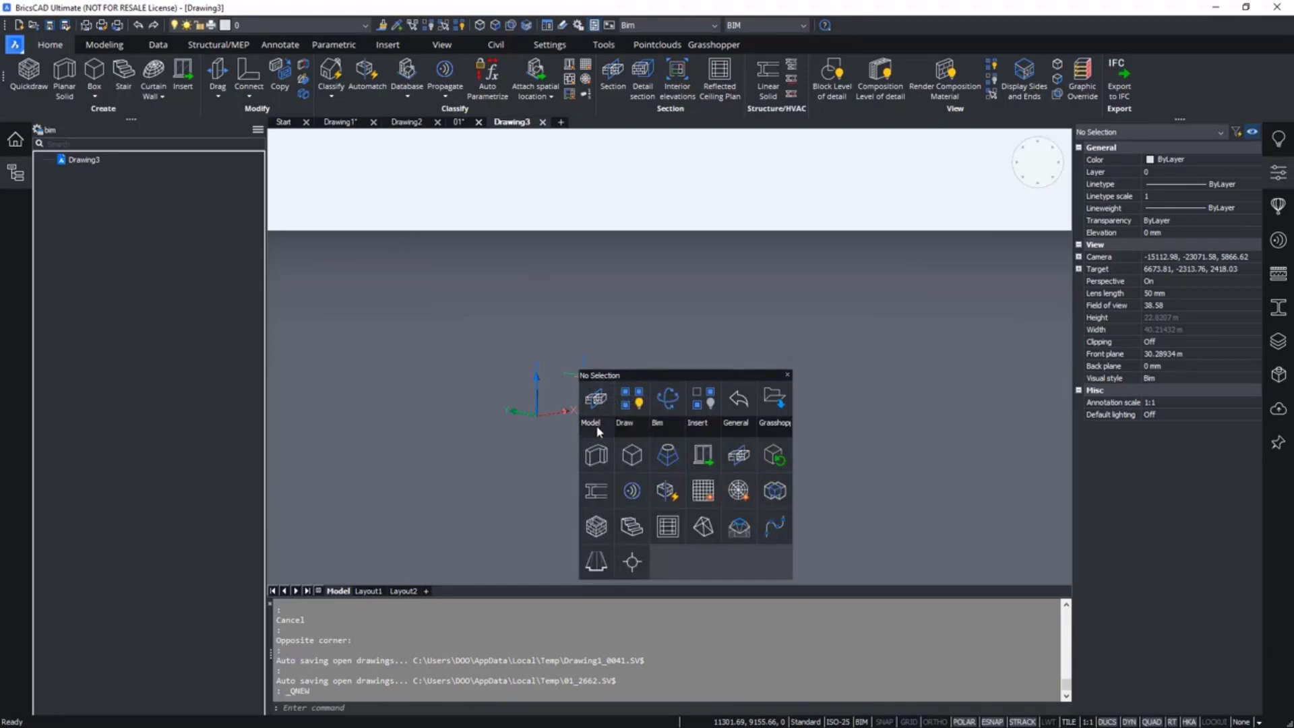
left_click(626, 463)
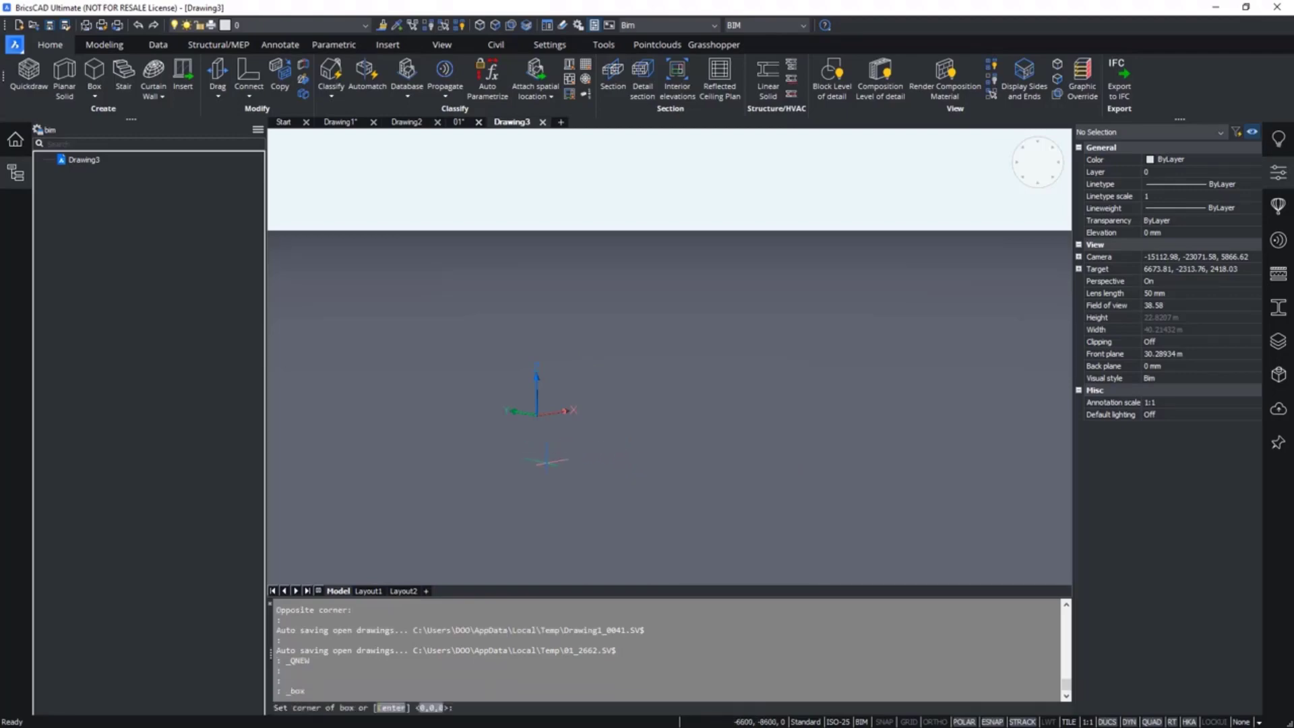
left_click(546, 462)
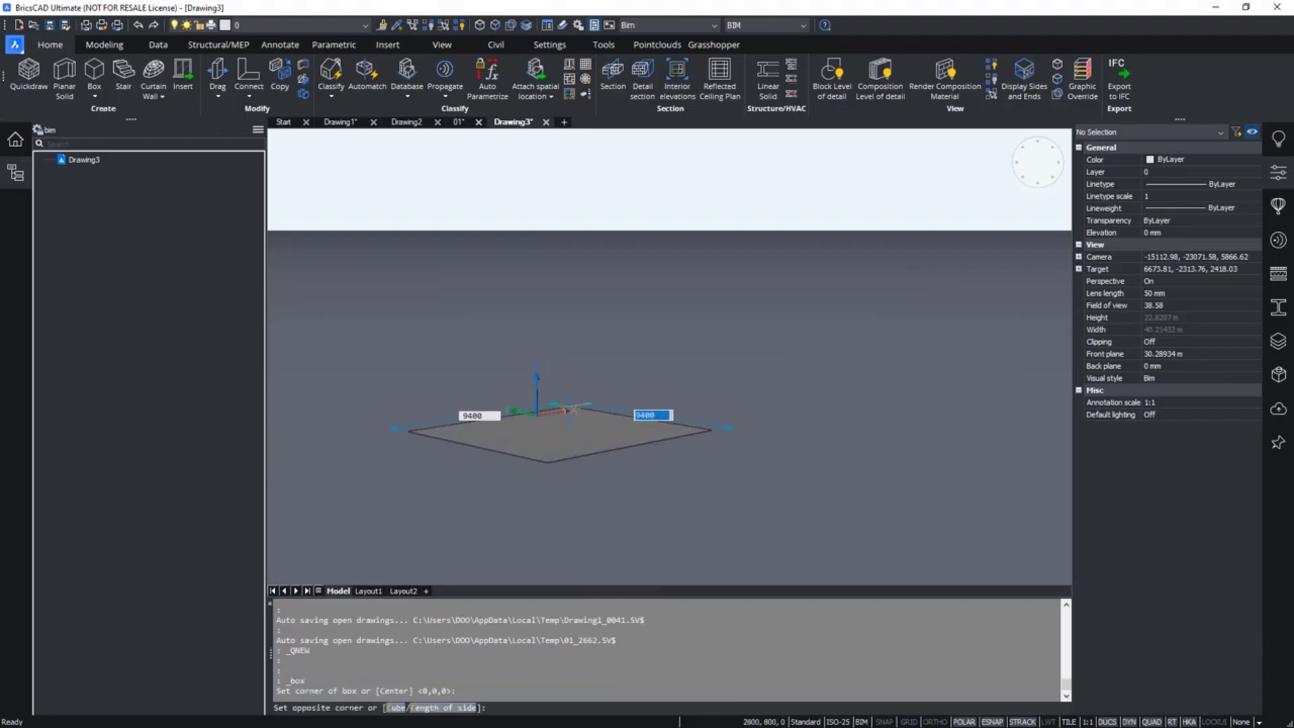
left_click(562, 407)
left_click(560, 335)
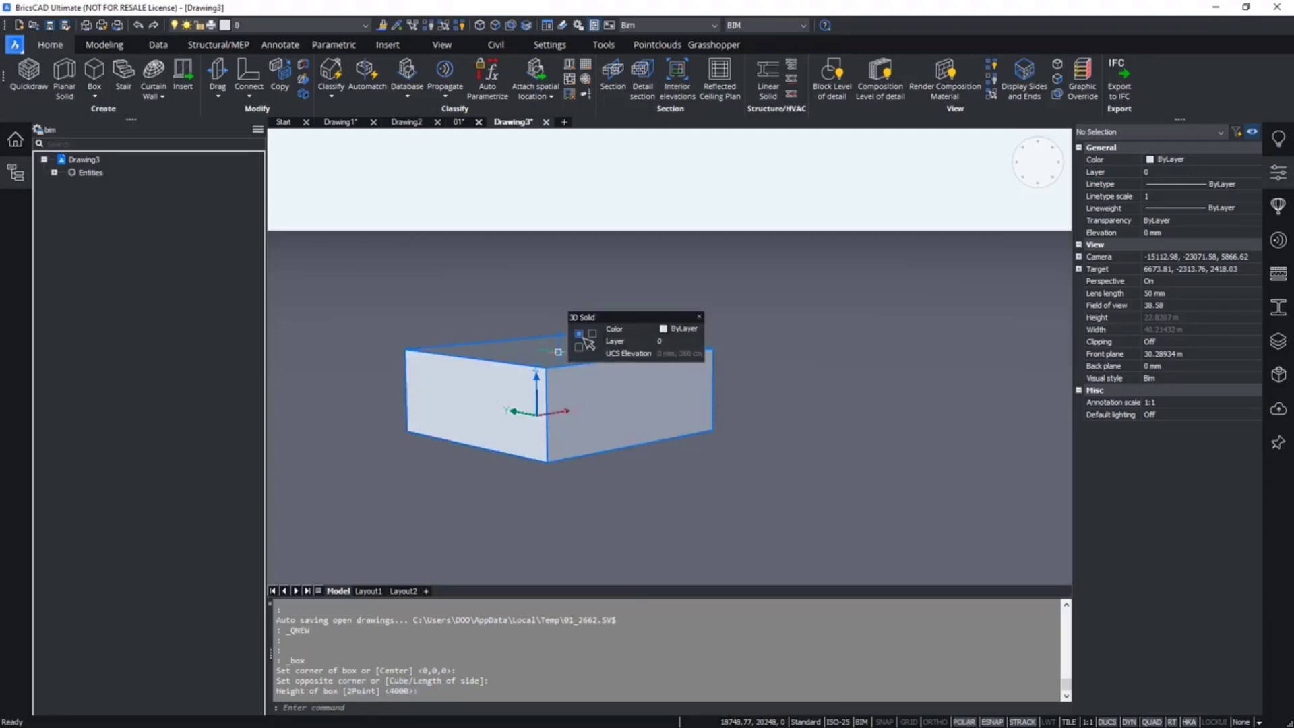
- Enable face selection and use Push/Pull to lower the box's top face to a height of about 270 cm
left_click(495, 26)
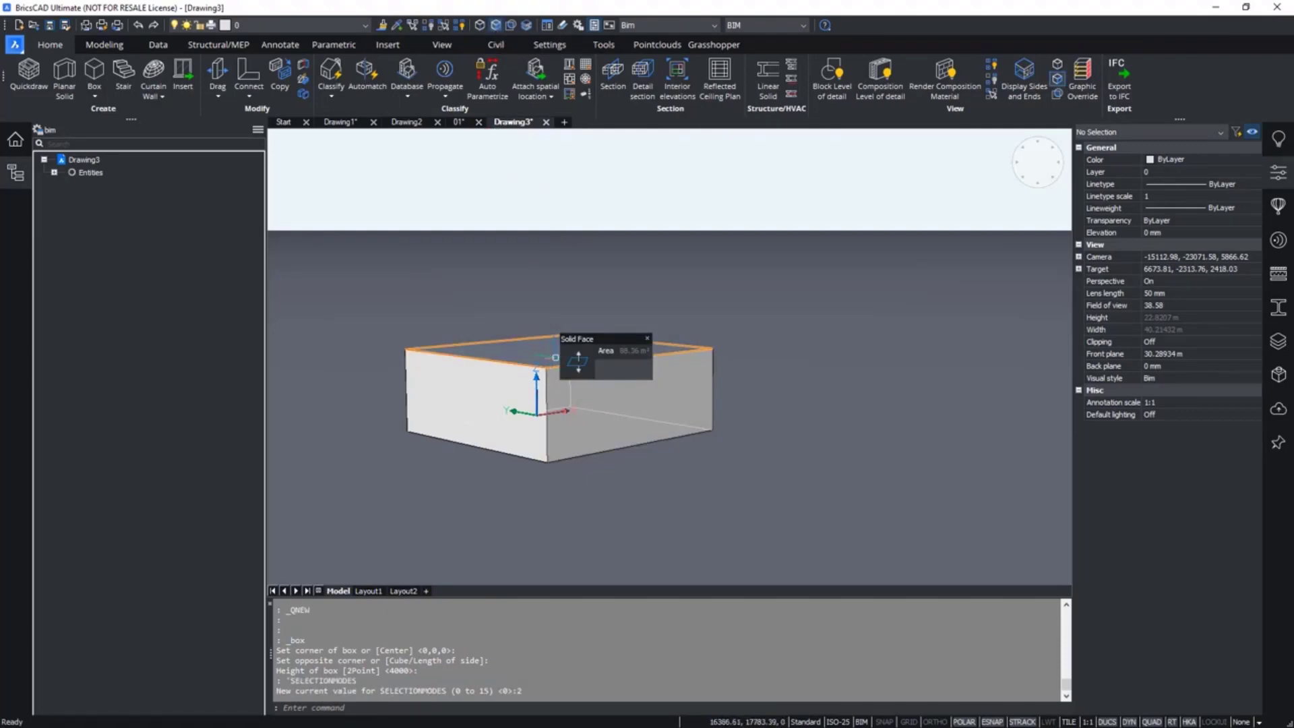
mouse_move(578, 363)
mouse_move(578, 390)
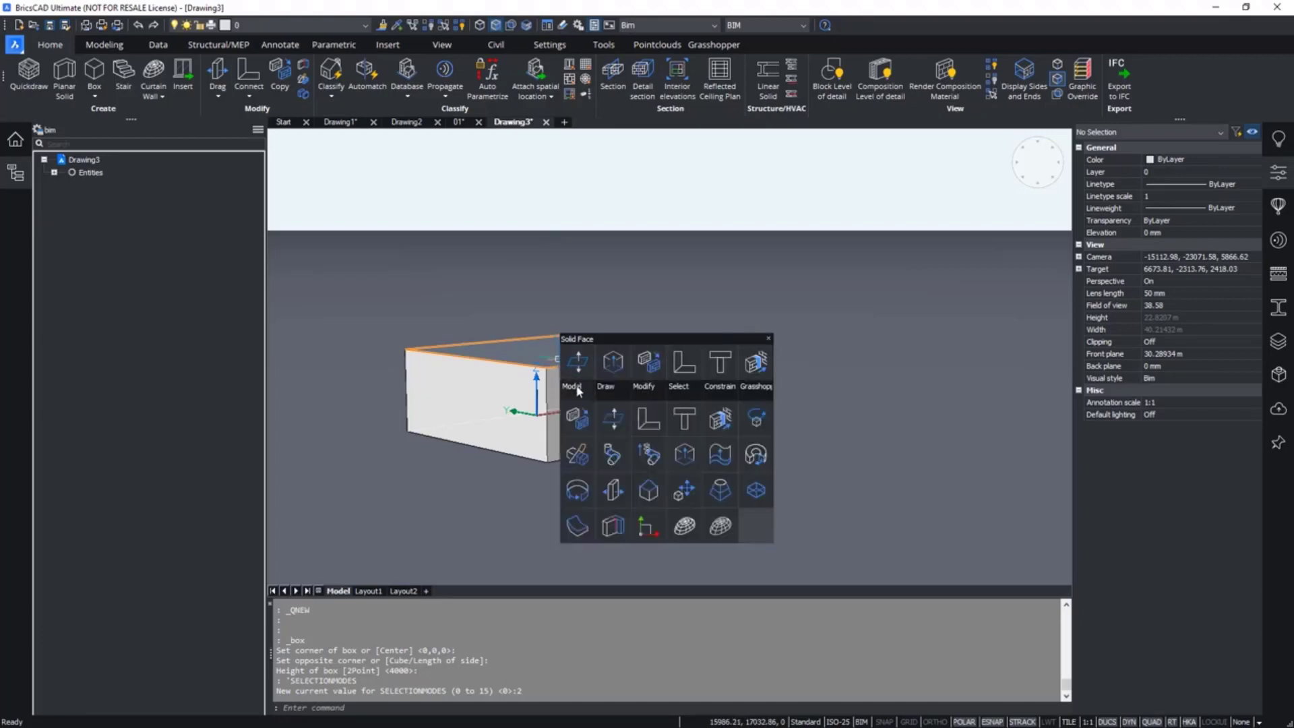
left_click(610, 421)
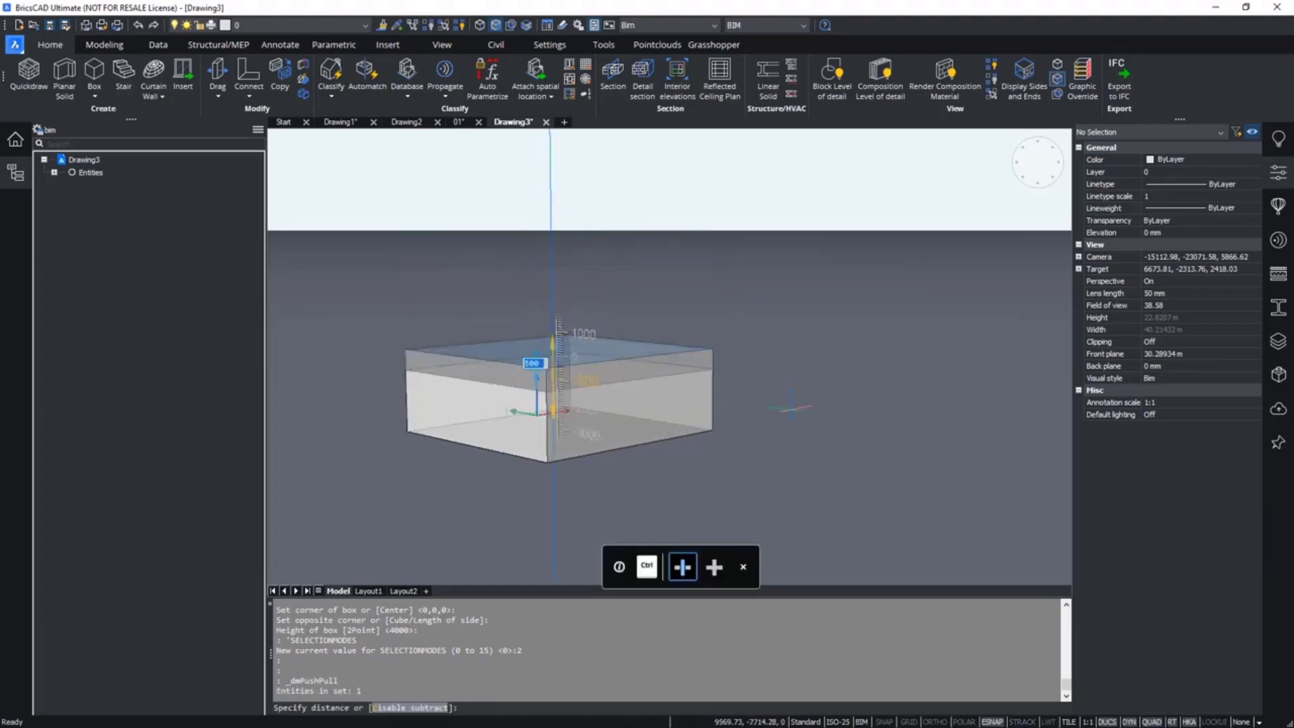
left_click(791, 408)
- Enable boundary detection as well, and try selecting the box's top face and the whole solid, clearing each selection
mouse_move(595, 368)
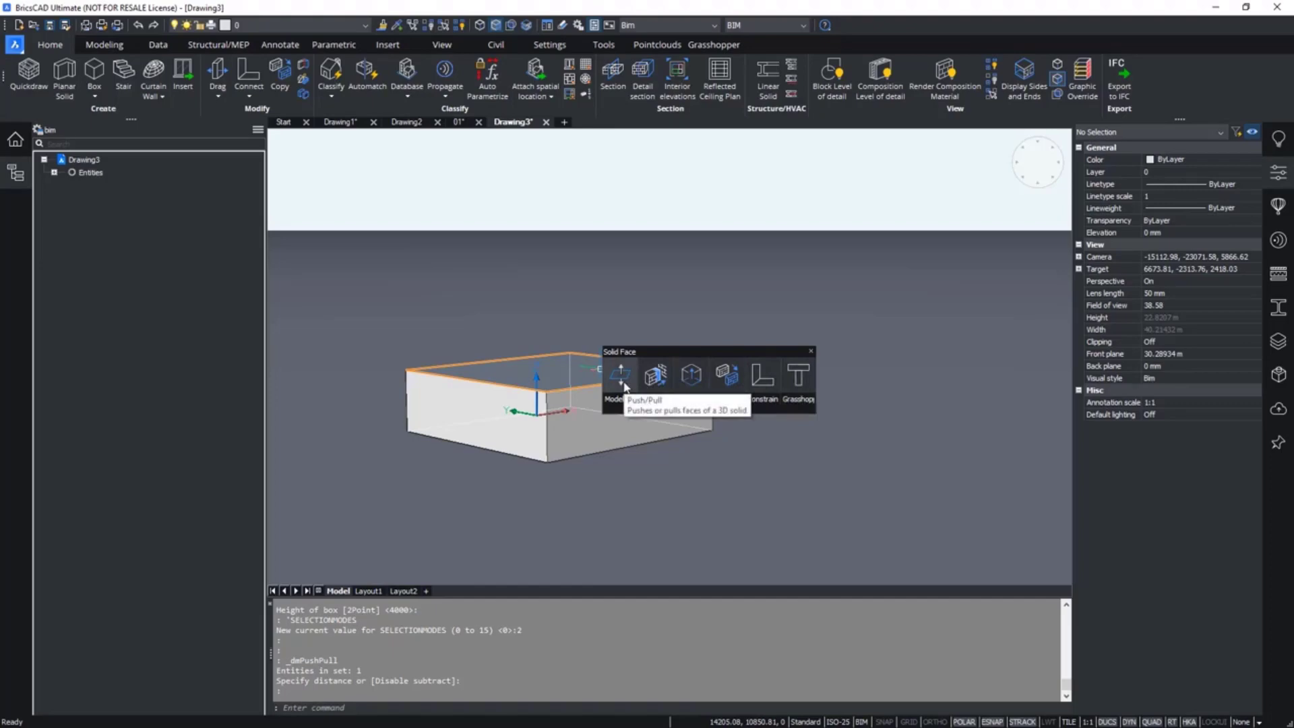
mouse_move(627, 405)
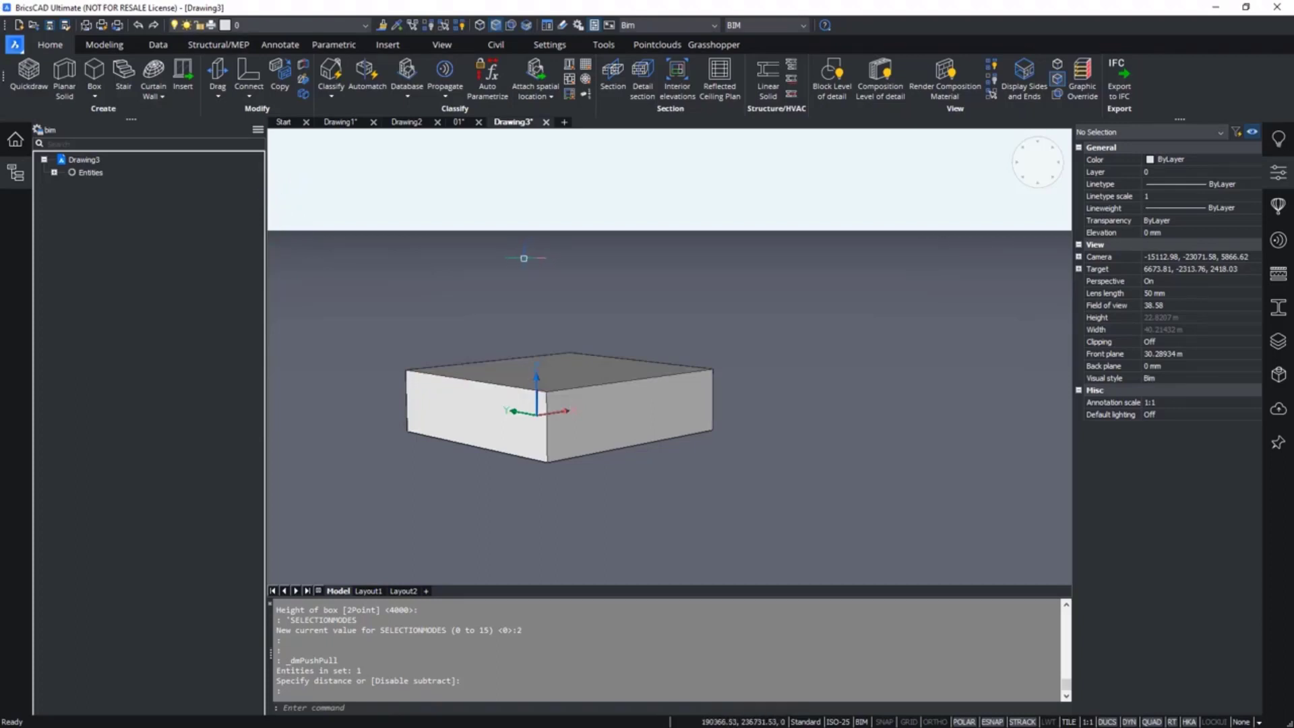
left_click(513, 28)
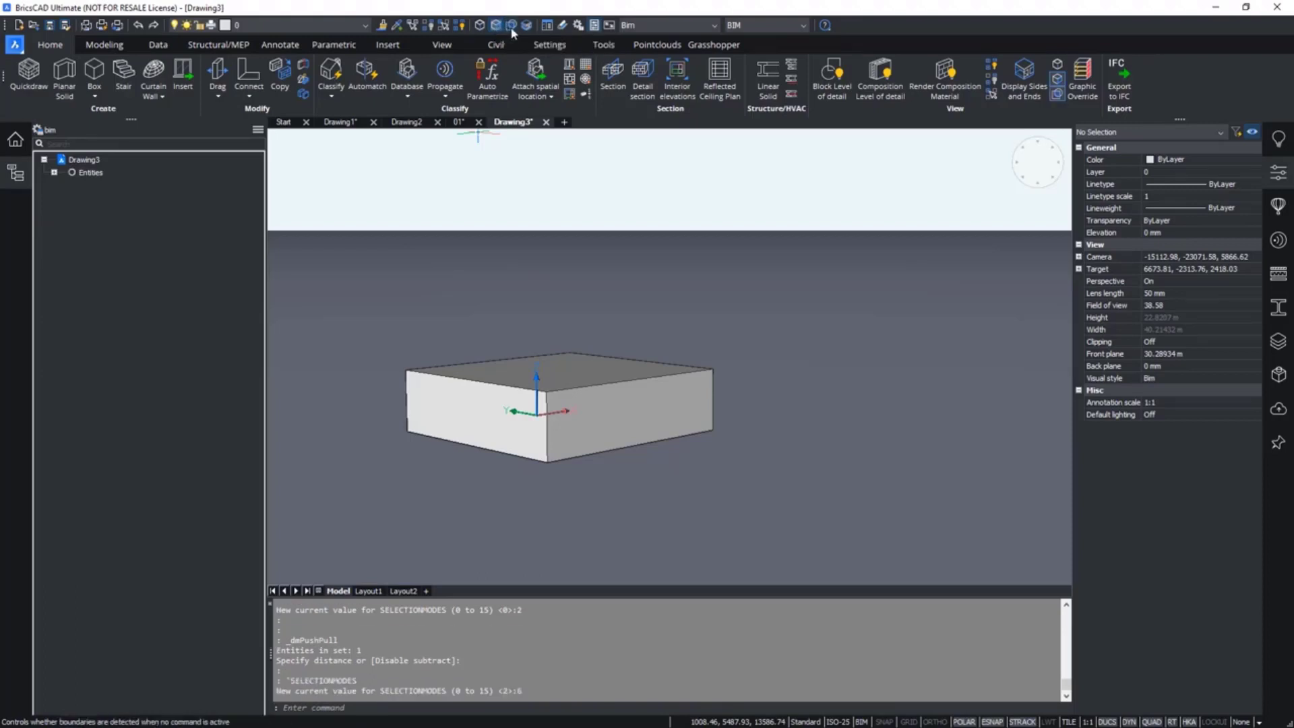
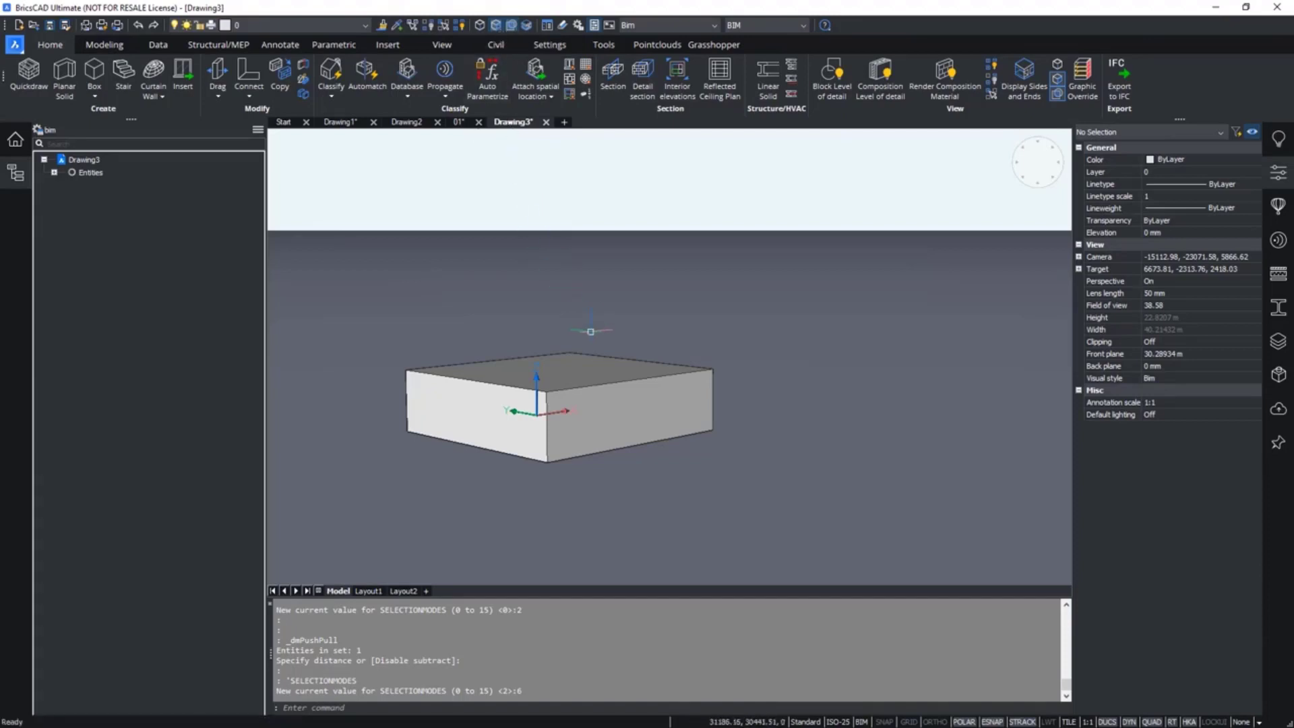
mouse_move(602, 390)
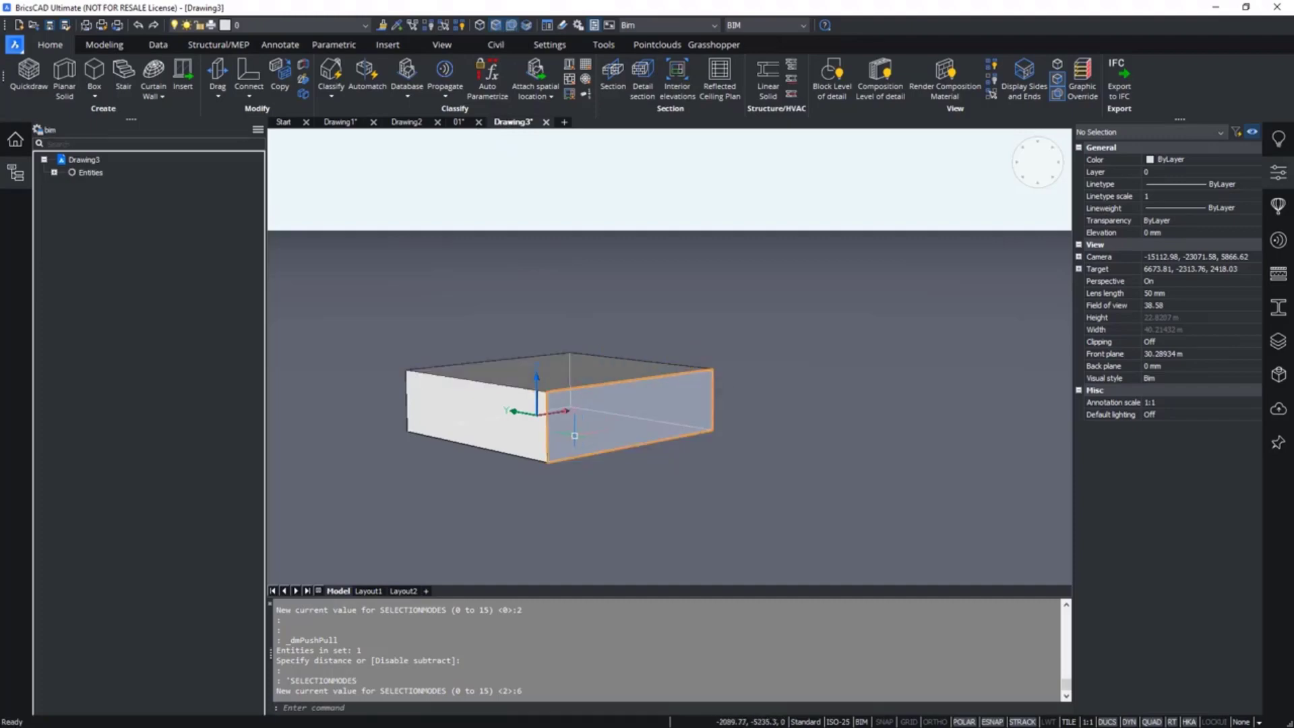
left_click(514, 371)
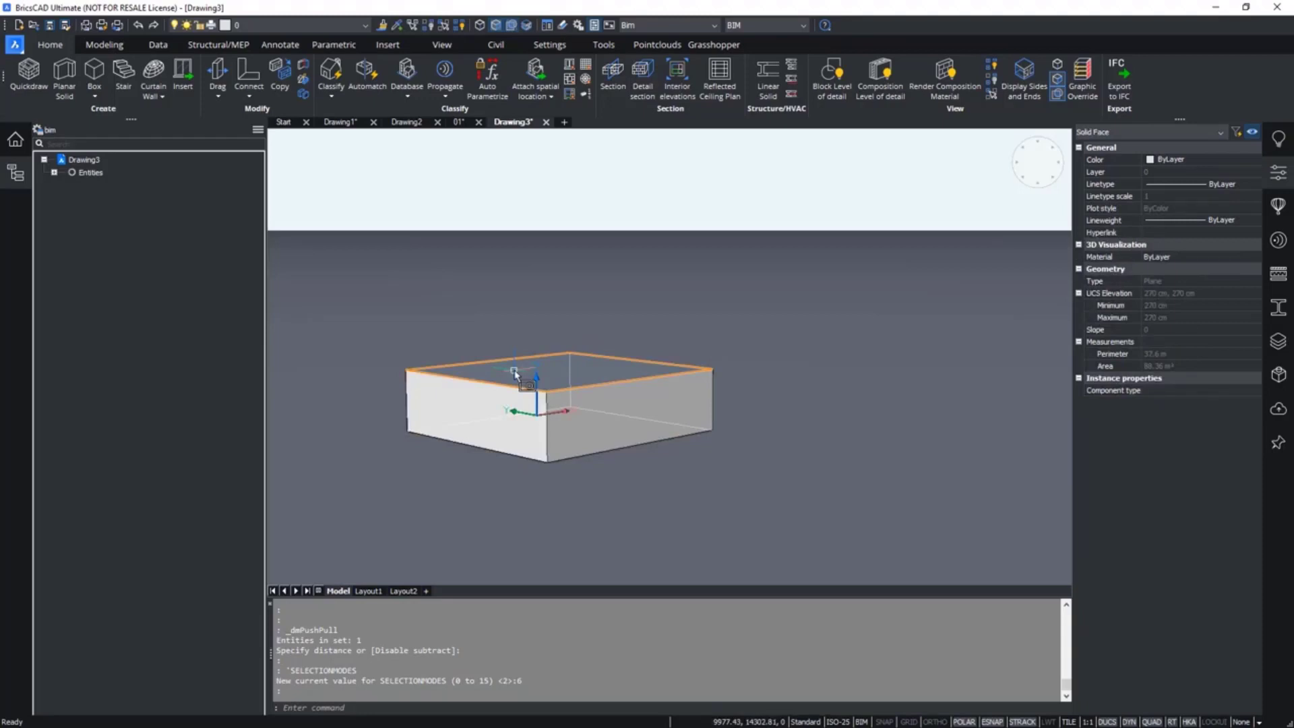
key("Escape")
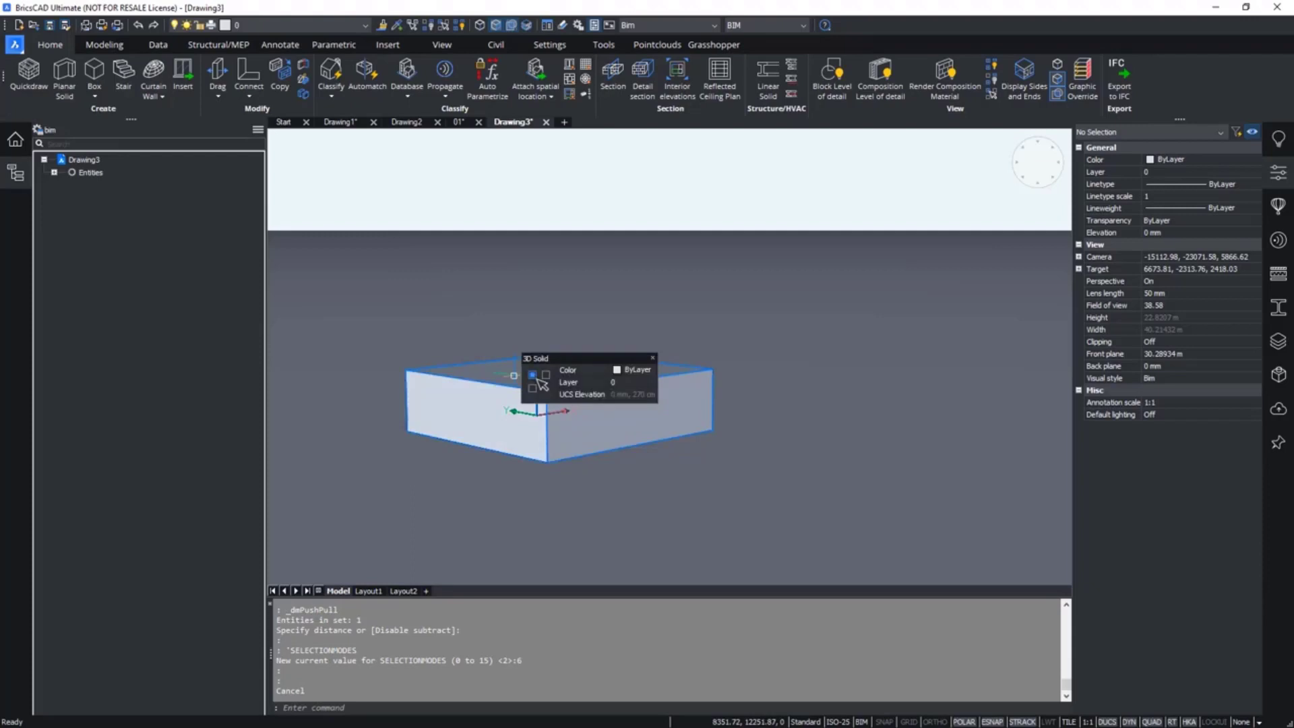
left_click(523, 379)
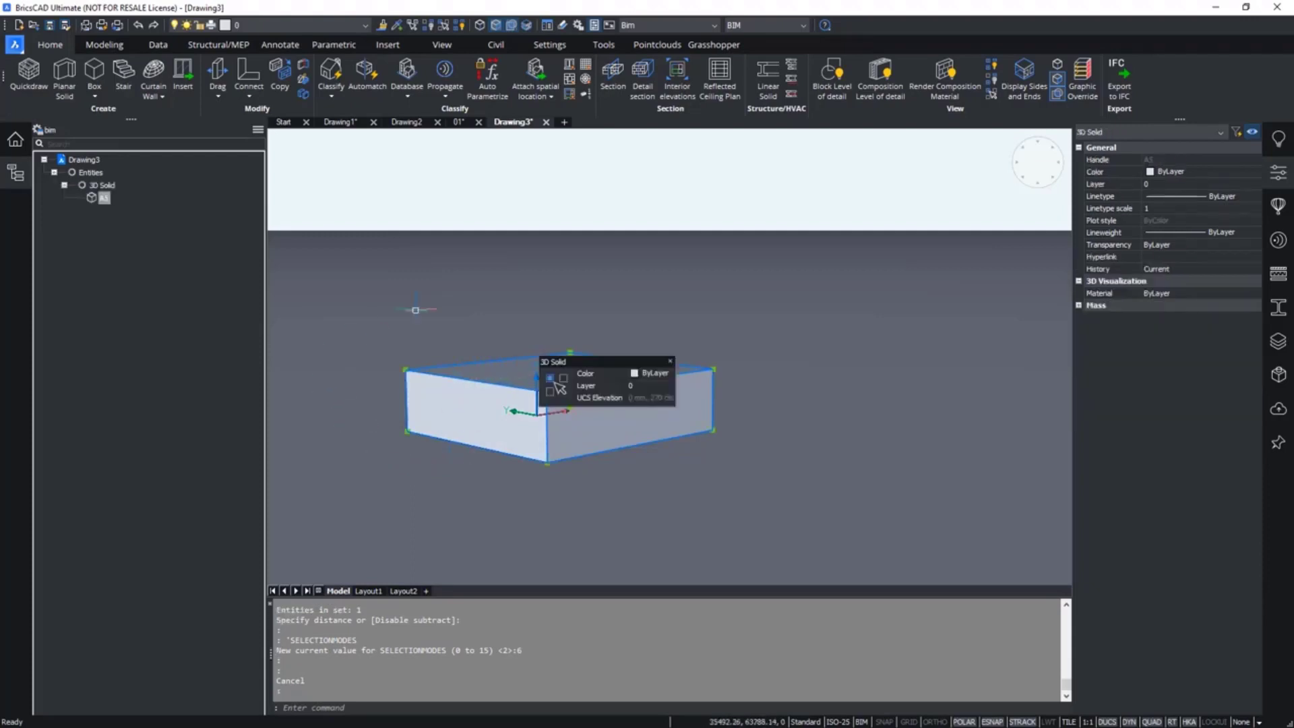
key("Escape")
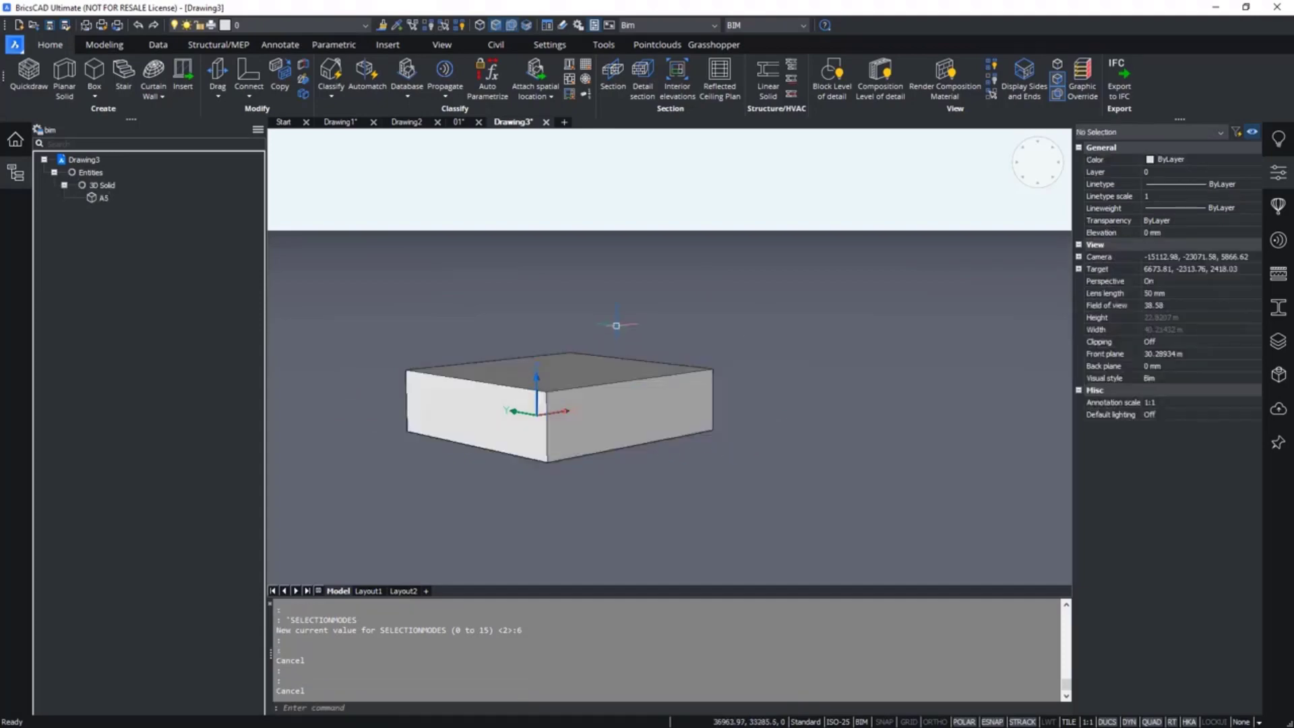
- Turn off face selection so only boundary detection remains active, and cycle the selection preview on the box's side
left_click(498, 30)
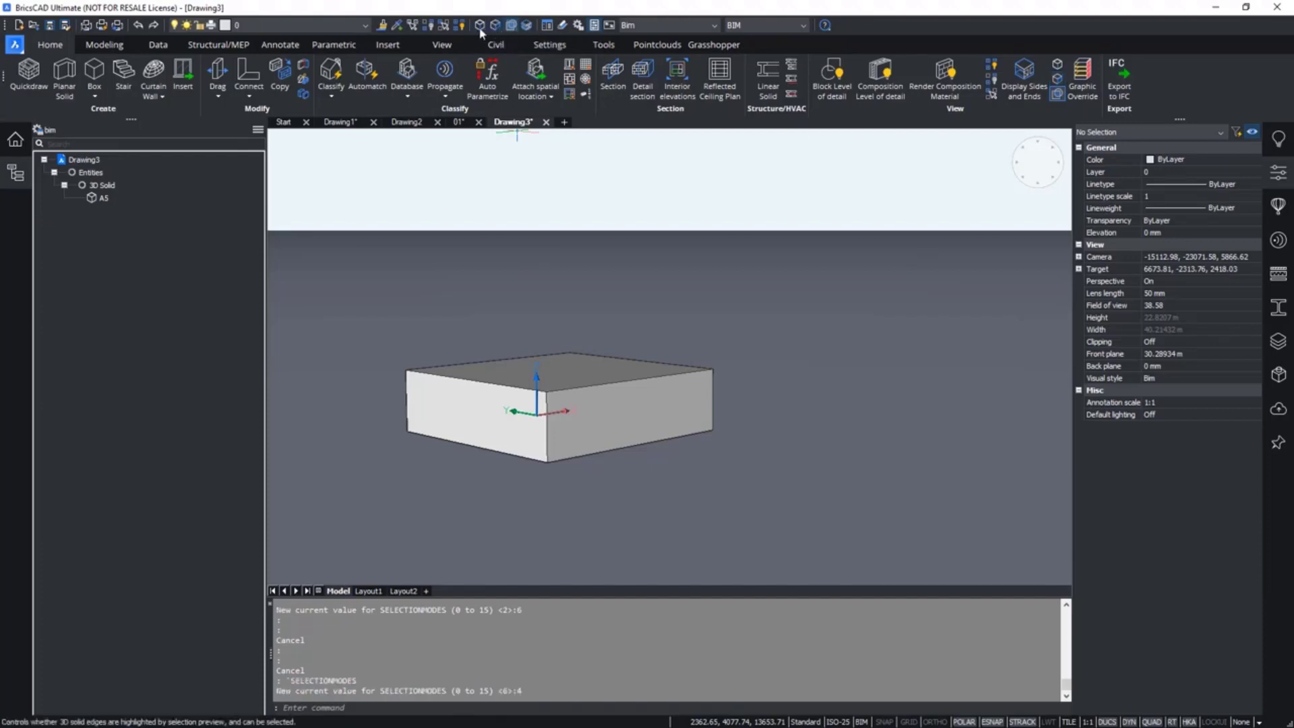
mouse_move(563, 408)
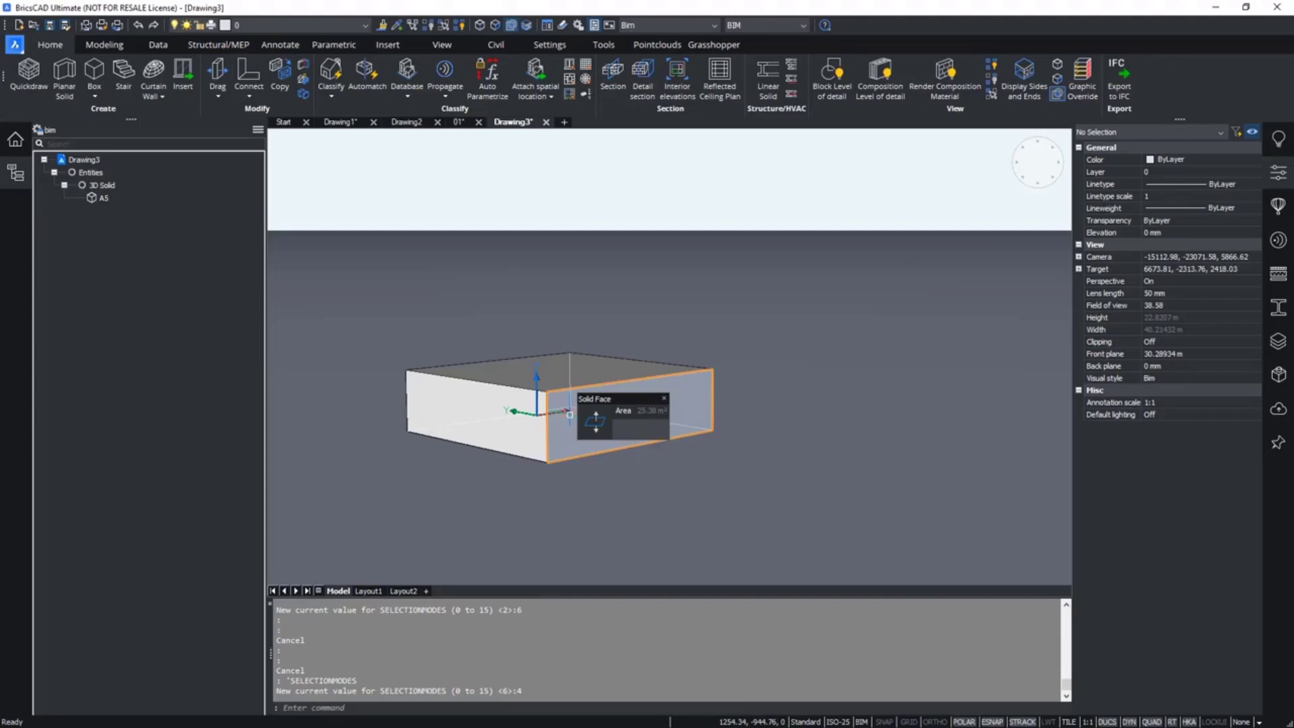
key("Tab")
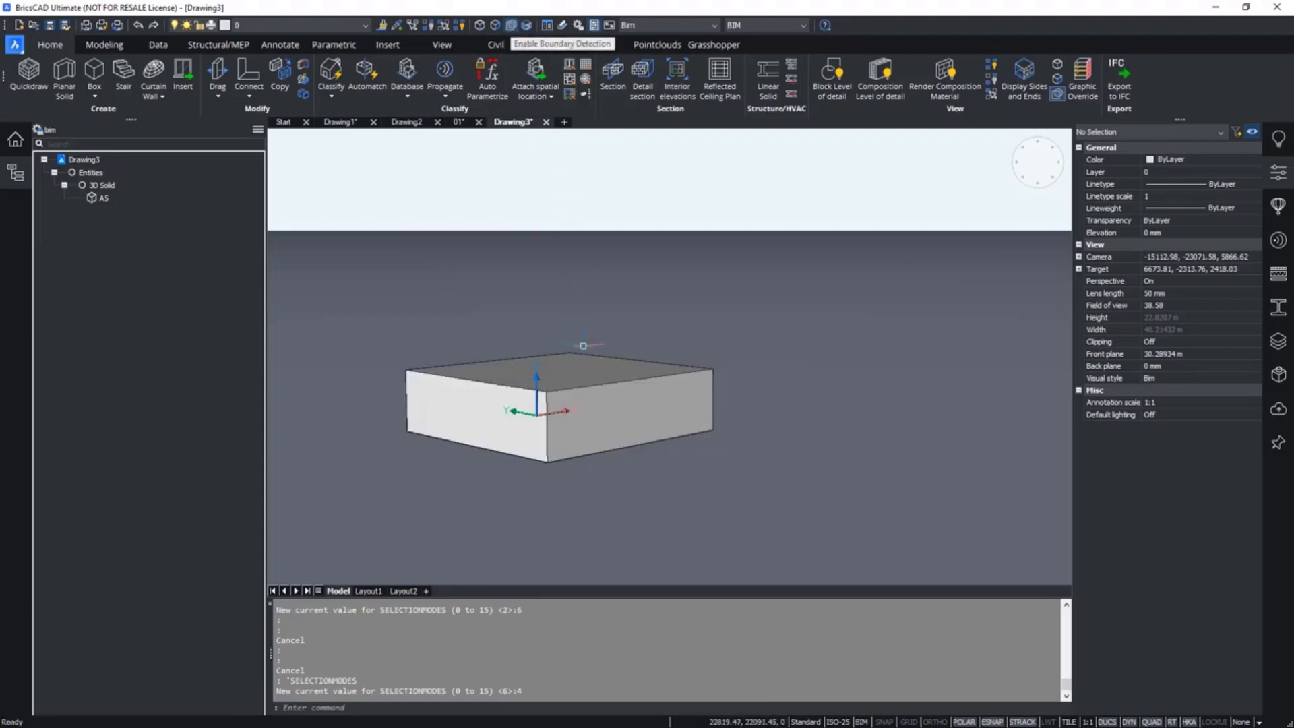
- Draw a circle centred on a corner of the box's top face so that it partly overlaps the face
middle_click_drag(584, 346, 578, 423, "shift")
type("ci")
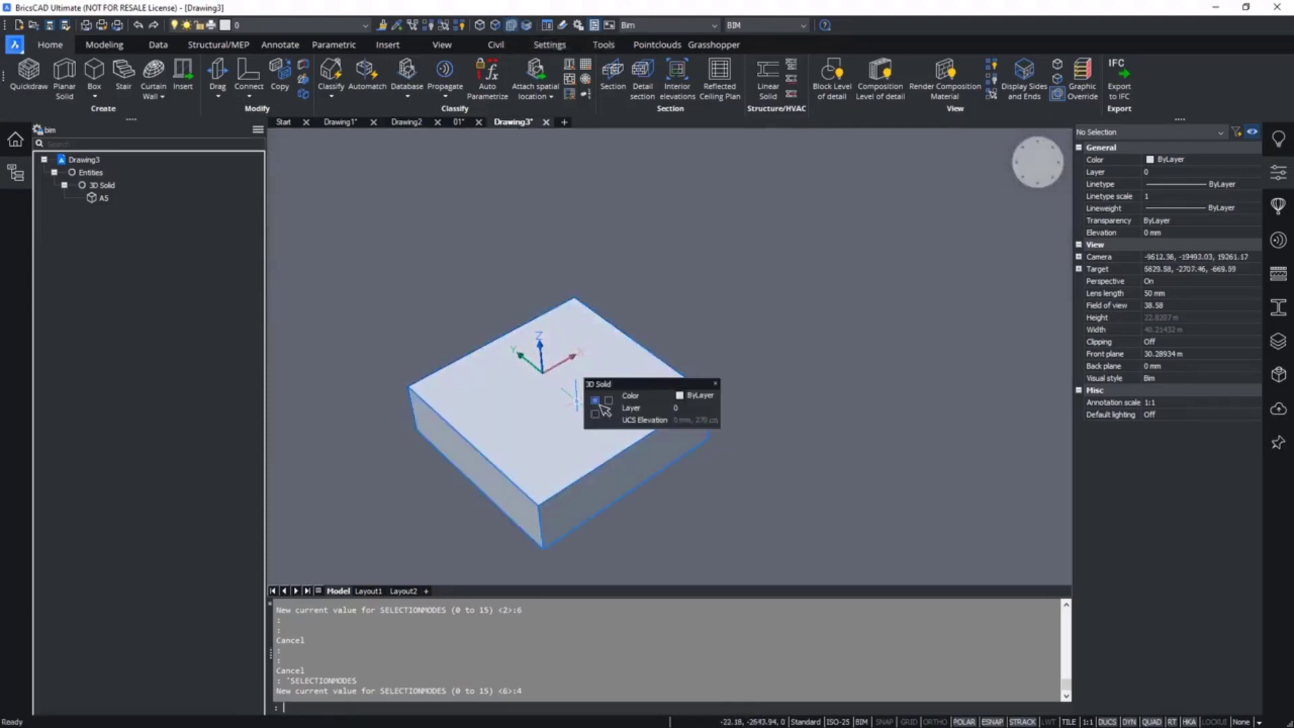
key("Return")
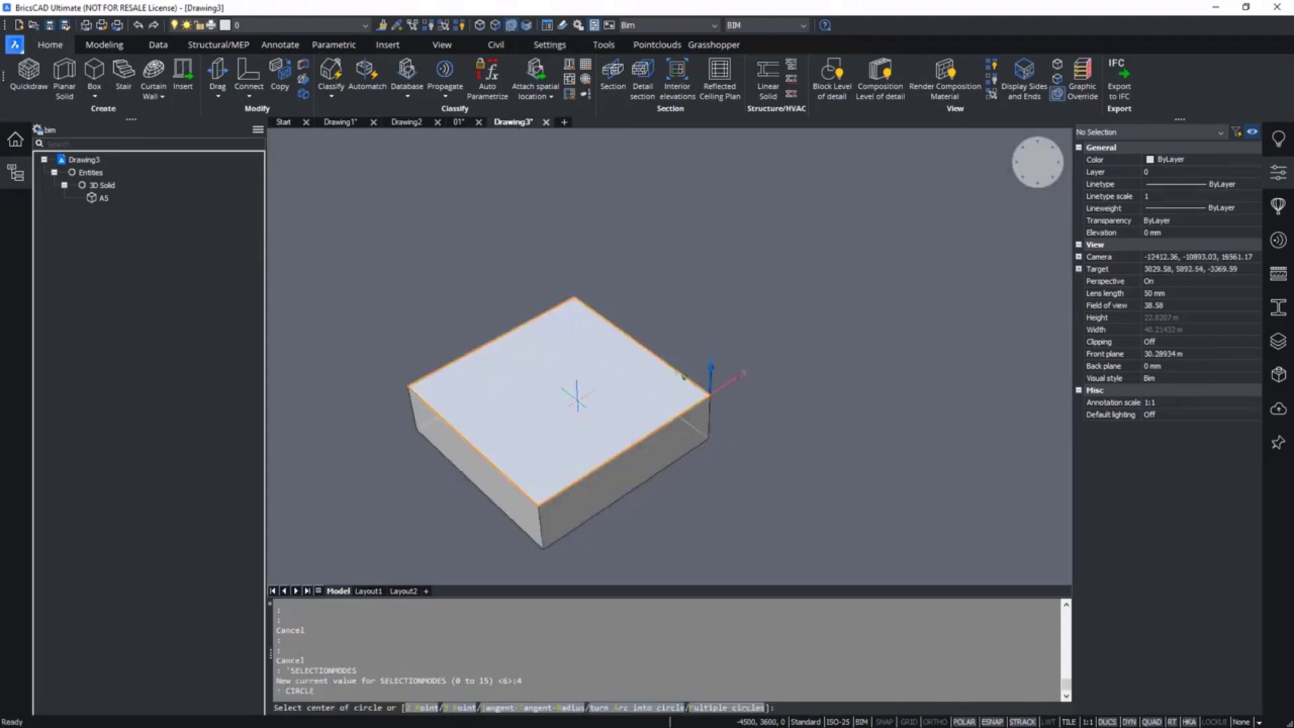
left_click(707, 393)
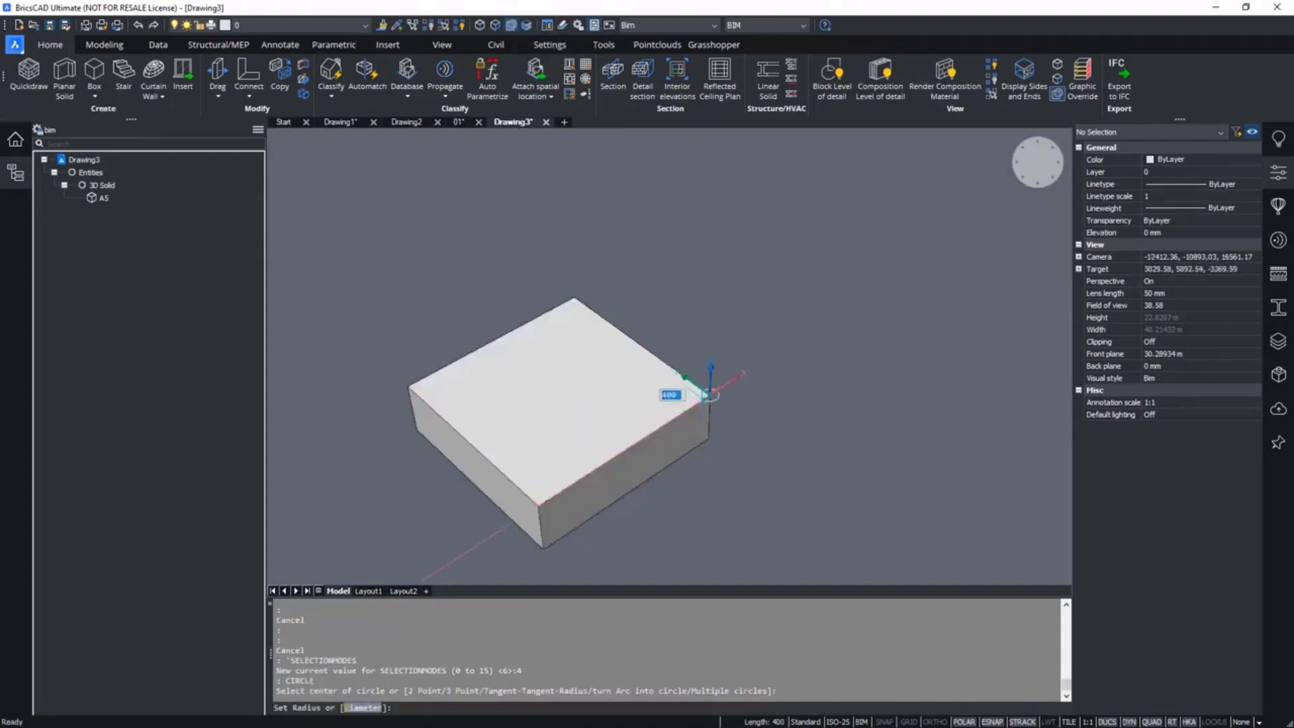
left_click(756, 322)
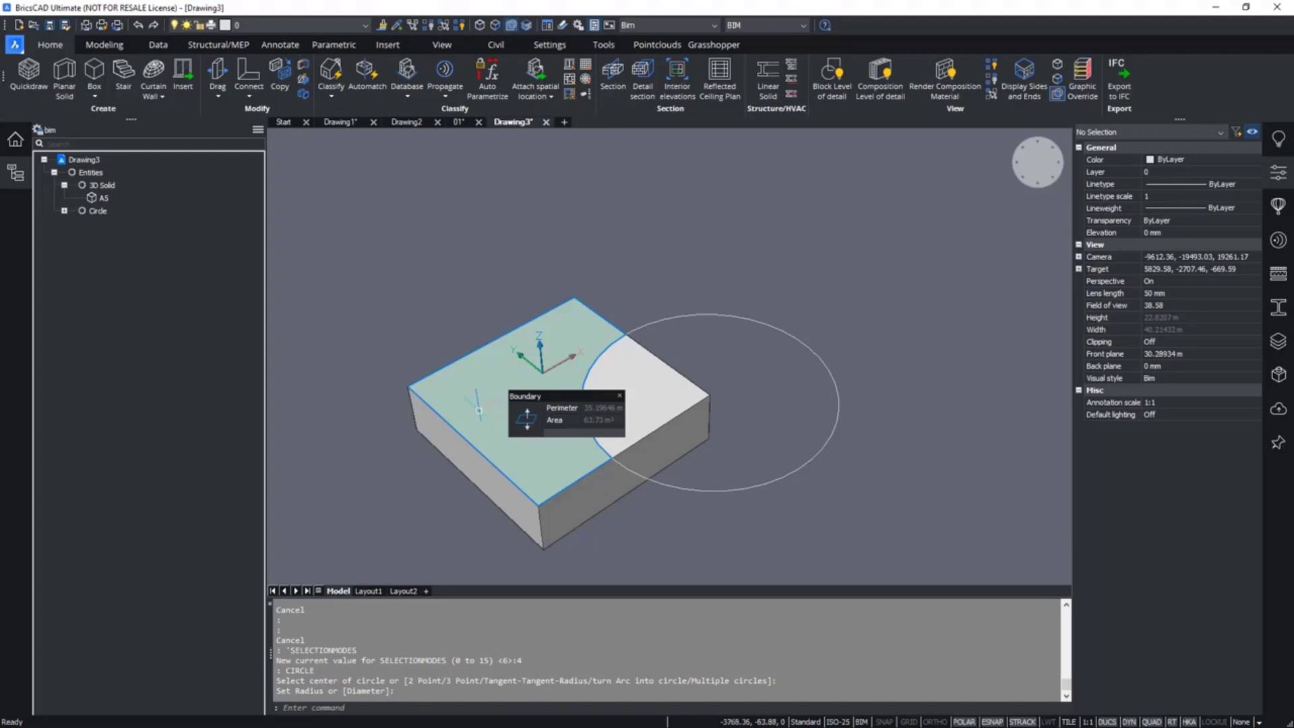
- Compare the two boundaries on the top face and extrude the one outside the circle up to about 700 cm elevation as a solid
mouse_move(637, 379)
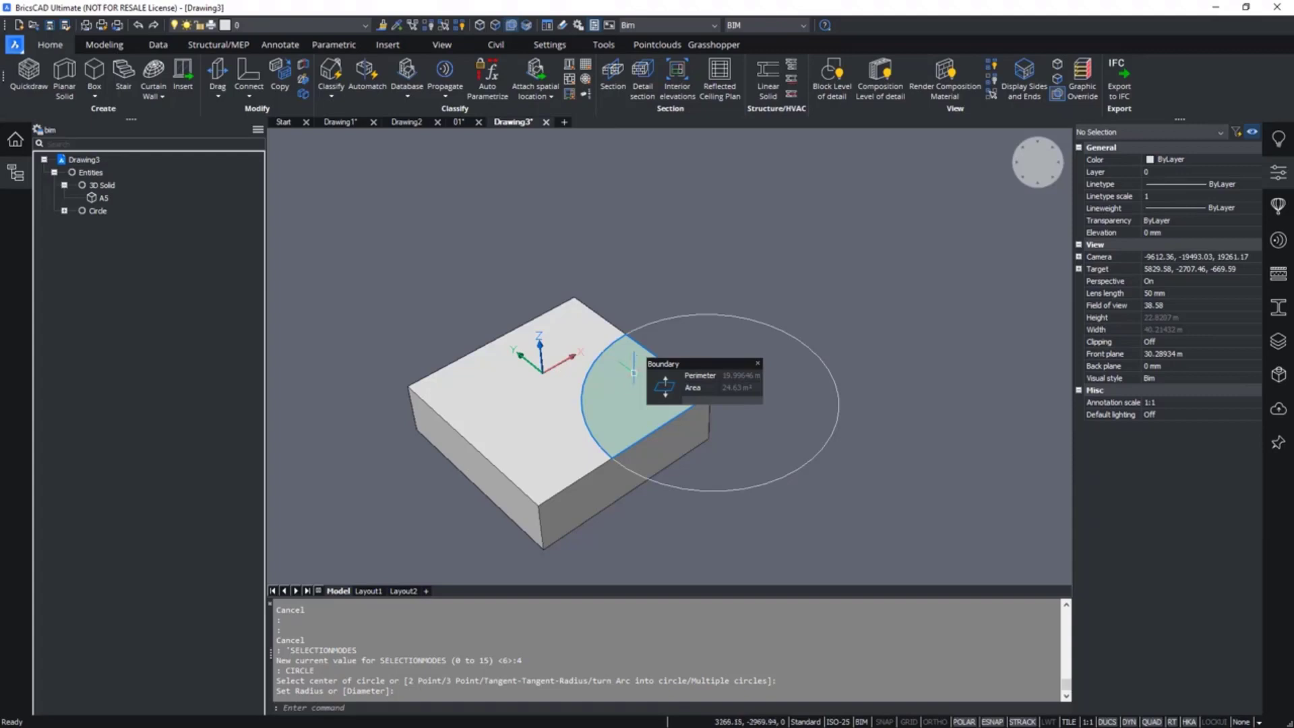
mouse_move(565, 375)
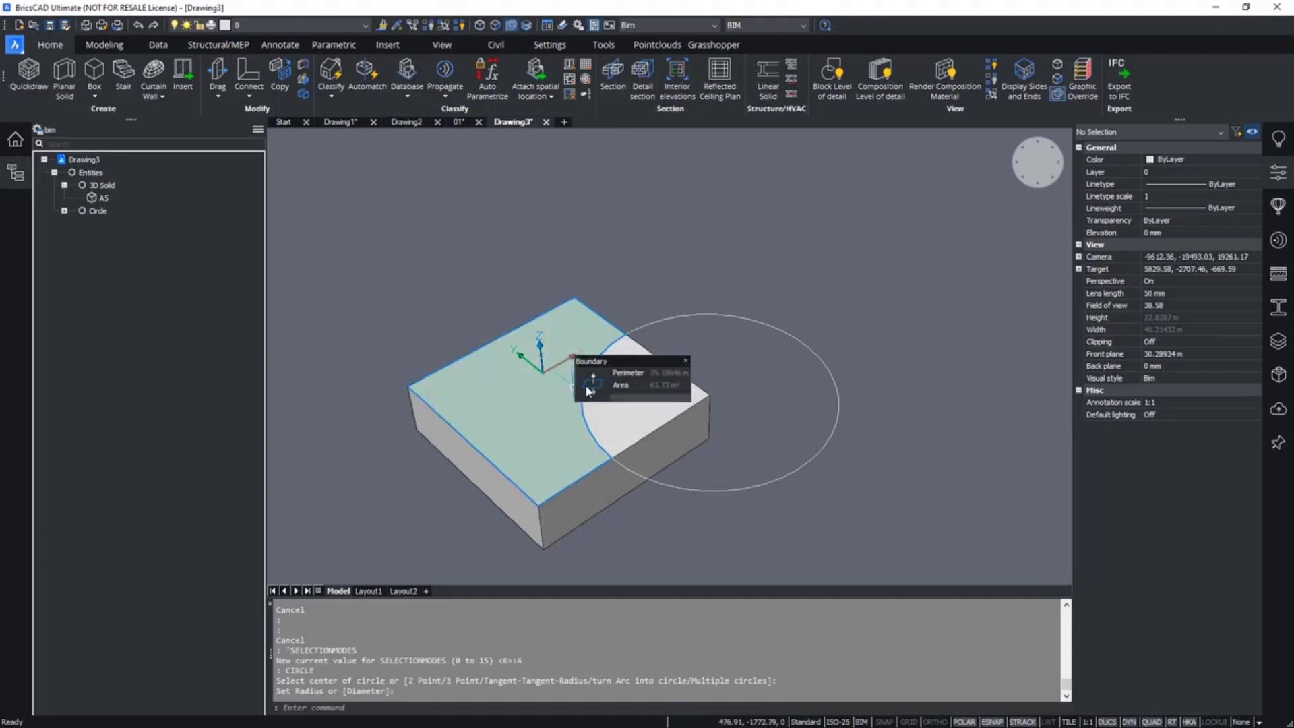
left_click(627, 388)
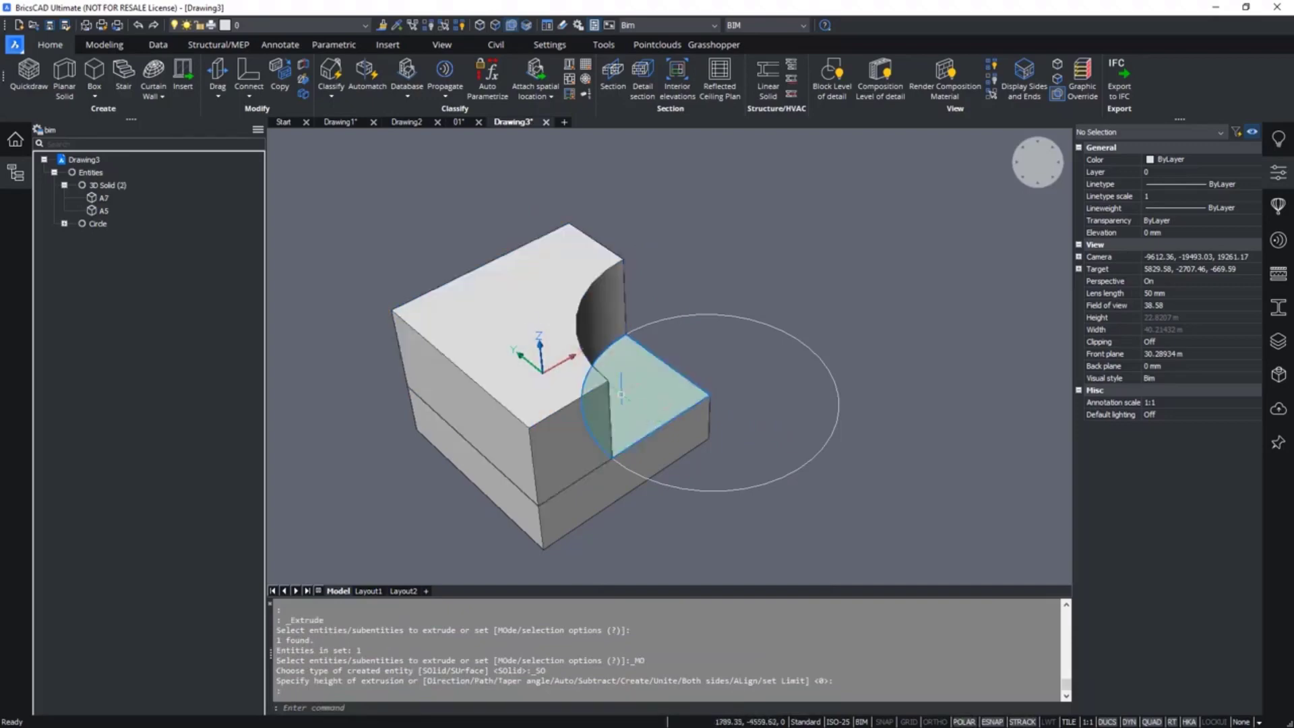
- Turn off boundary detection and preview the lower and upper solids as whole entities
mouse_move(558, 347)
key("Tab")
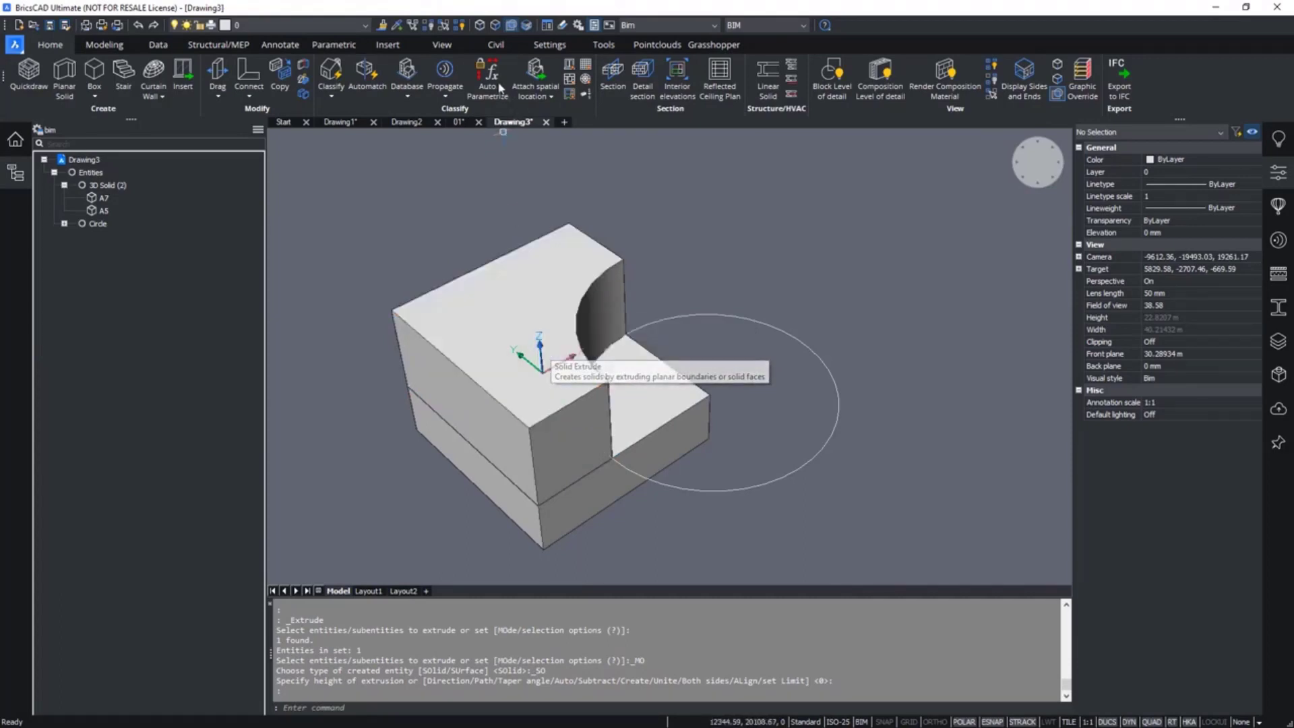
left_click(510, 26)
mouse_move(679, 384)
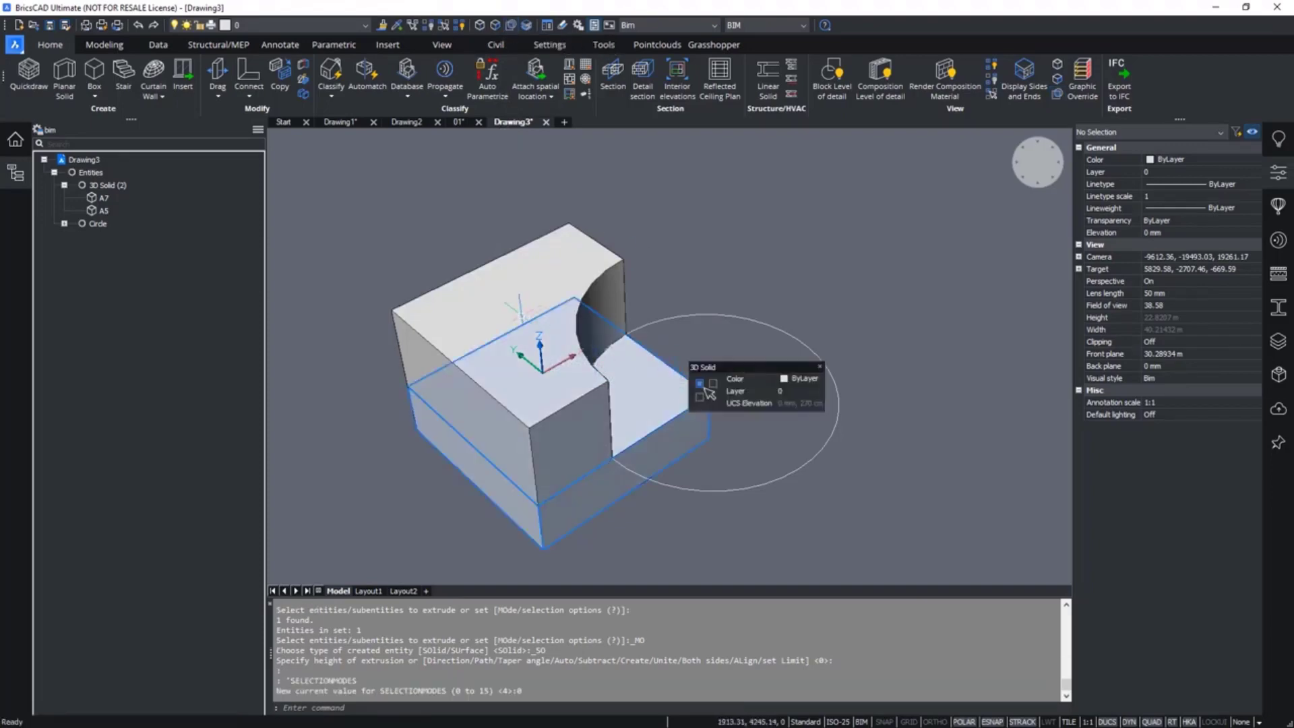
mouse_move(596, 403)
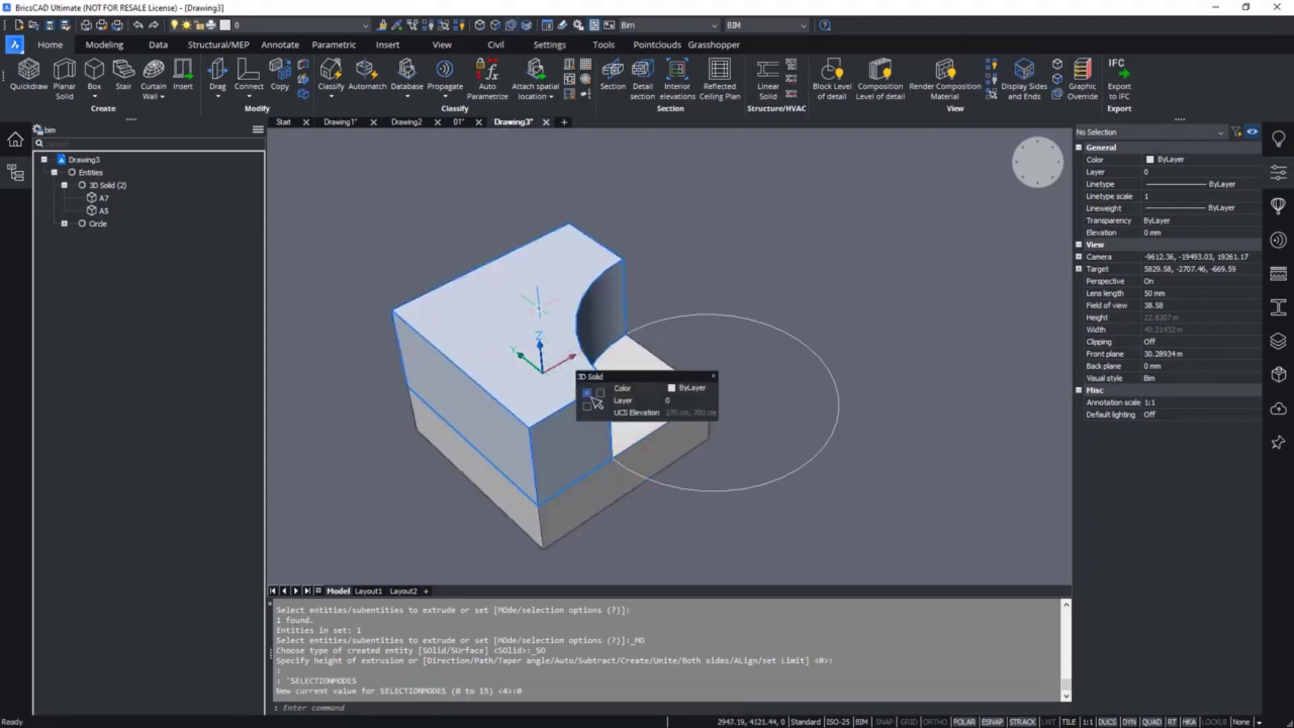
left_click(820, 301)
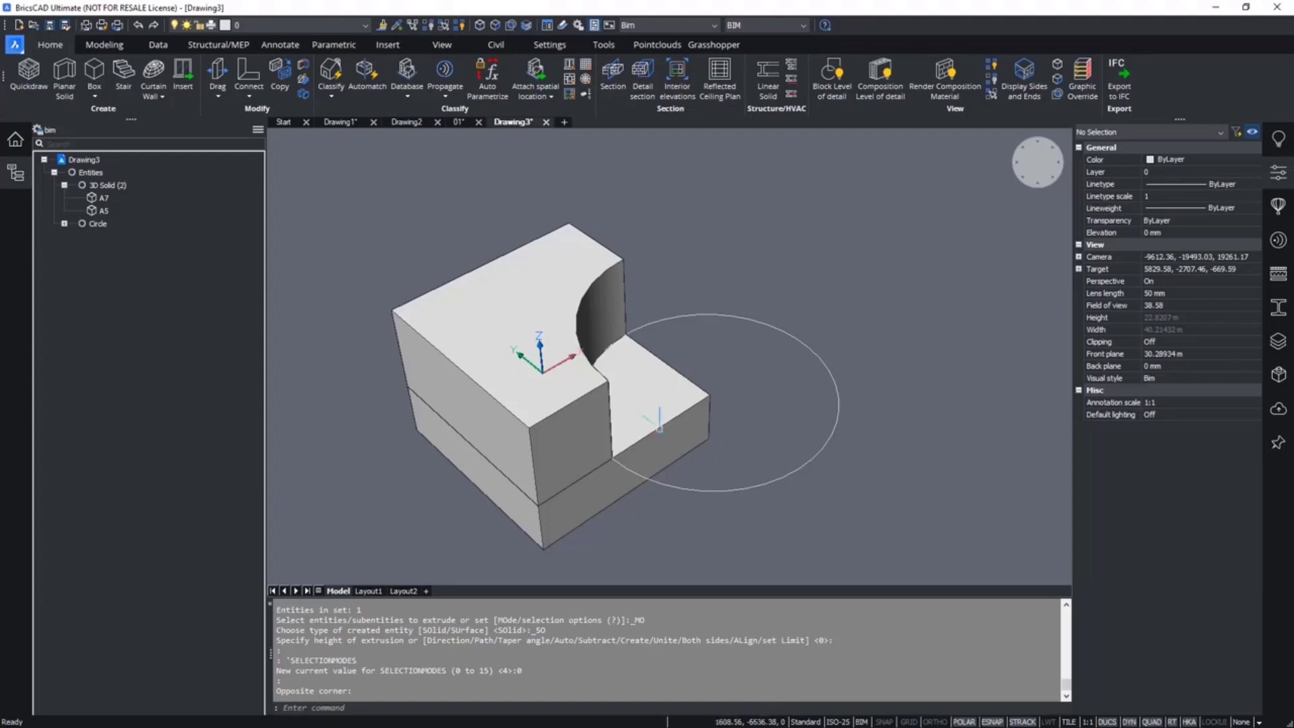
- Enable face selection, try it on the upper solid's front face, and turn face selection off again
left_click(496, 25)
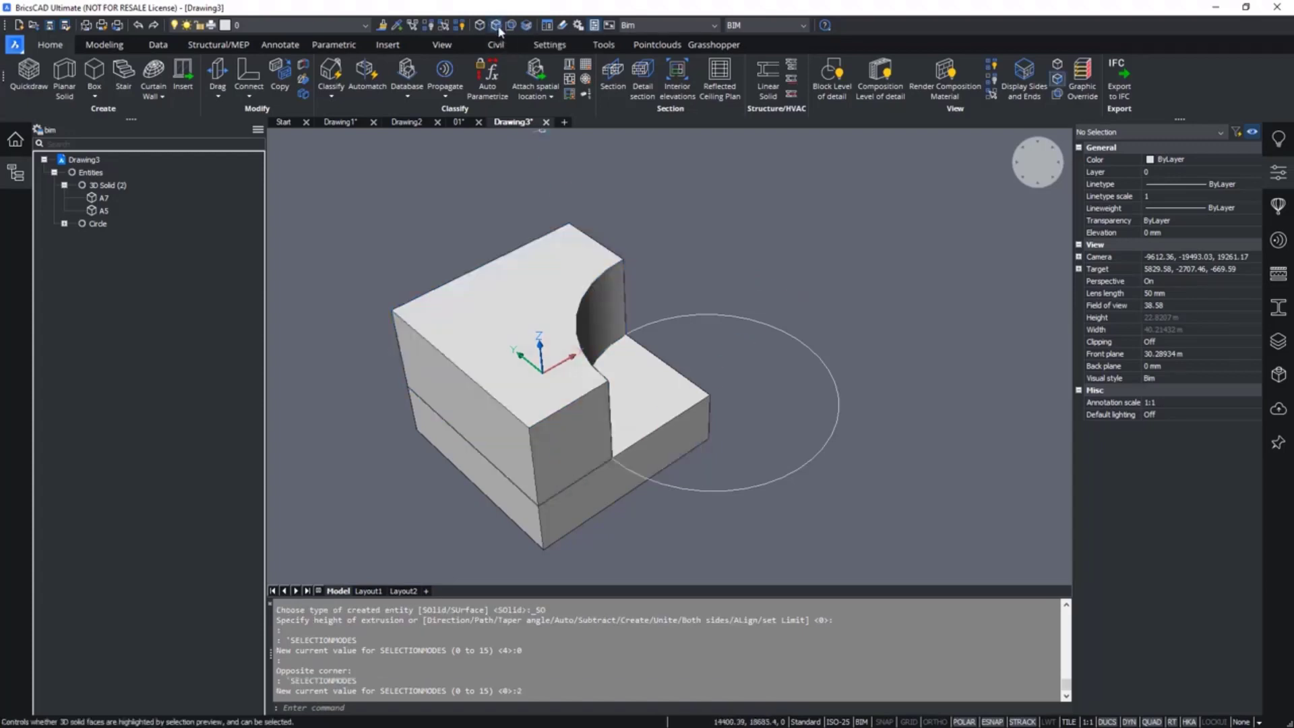
left_click(576, 442)
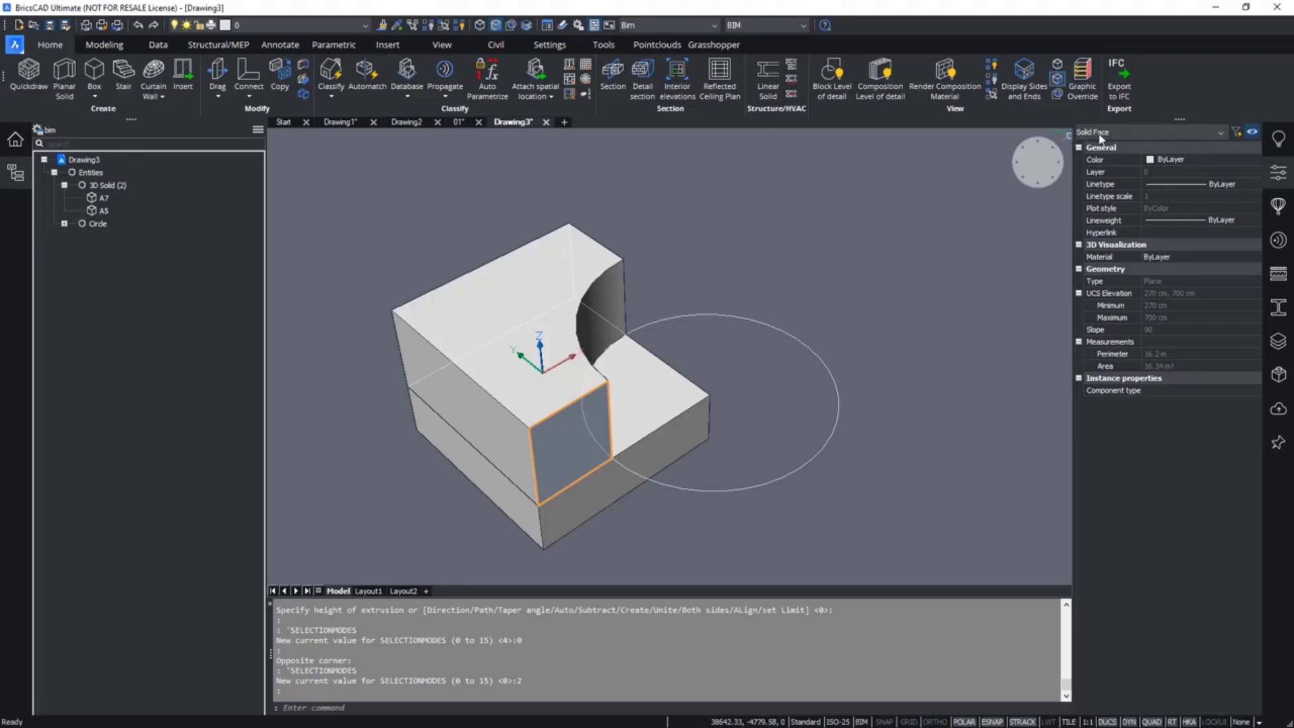
key("Escape")
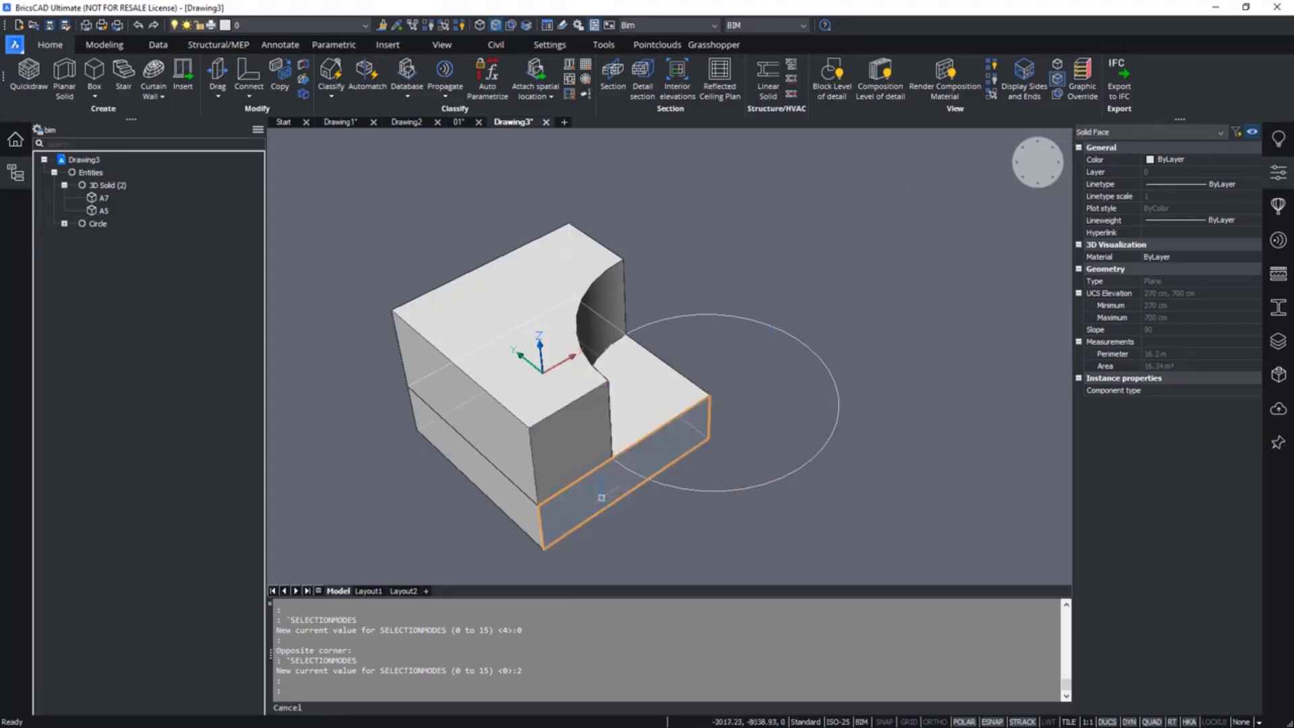
left_click(496, 27)
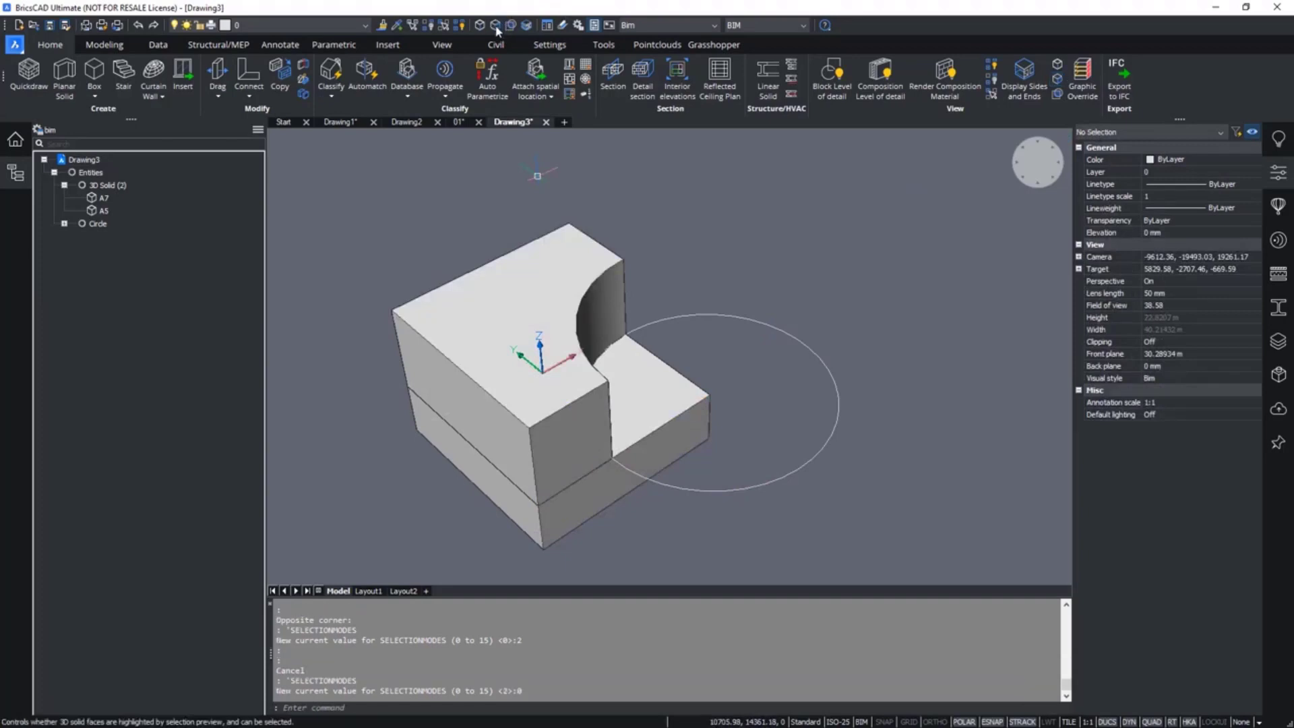
- Select the whole upper solid to view its properties, preview its other faces, and clear the selection
mouse_move(522, 310)
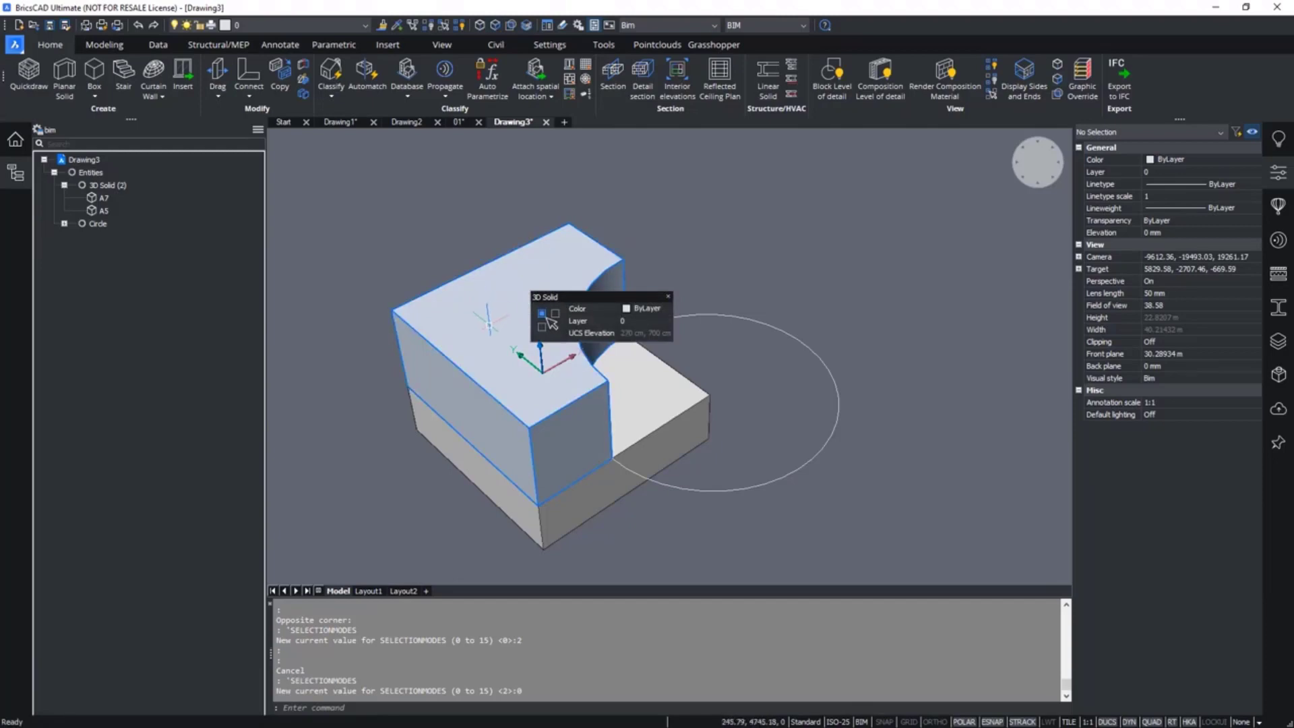
left_click(489, 324)
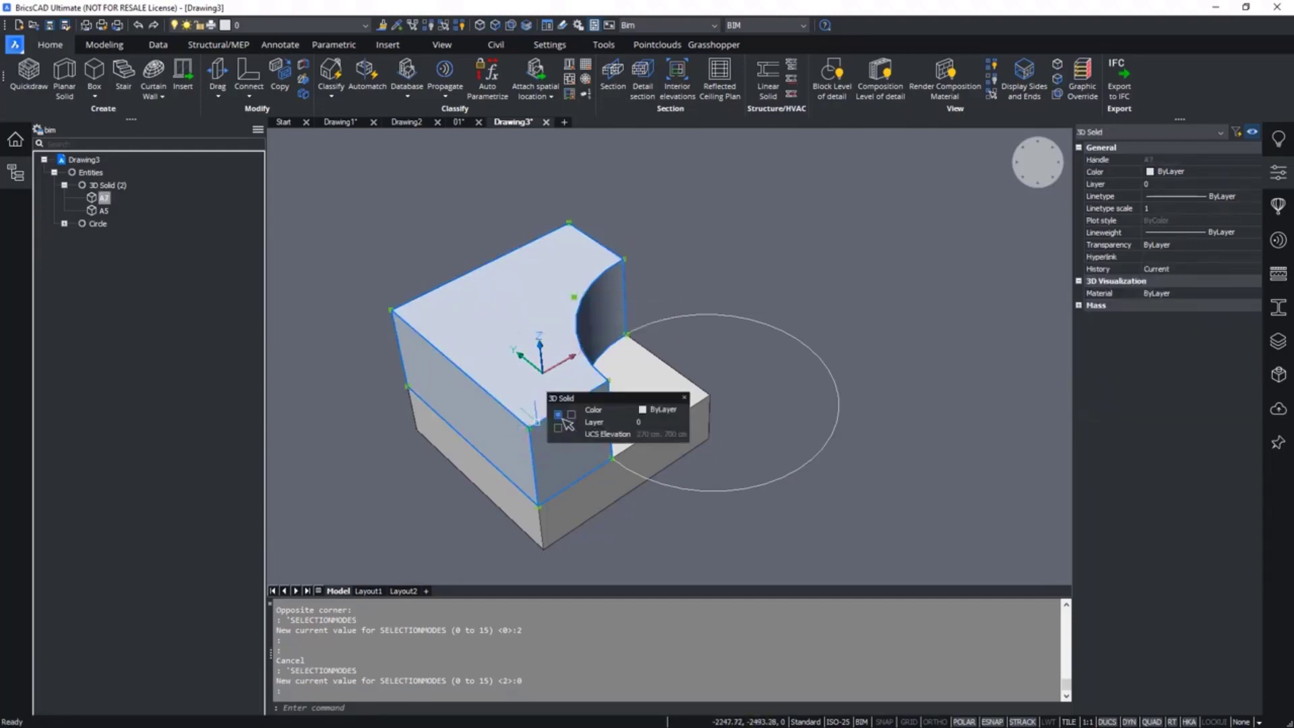
mouse_move(594, 447)
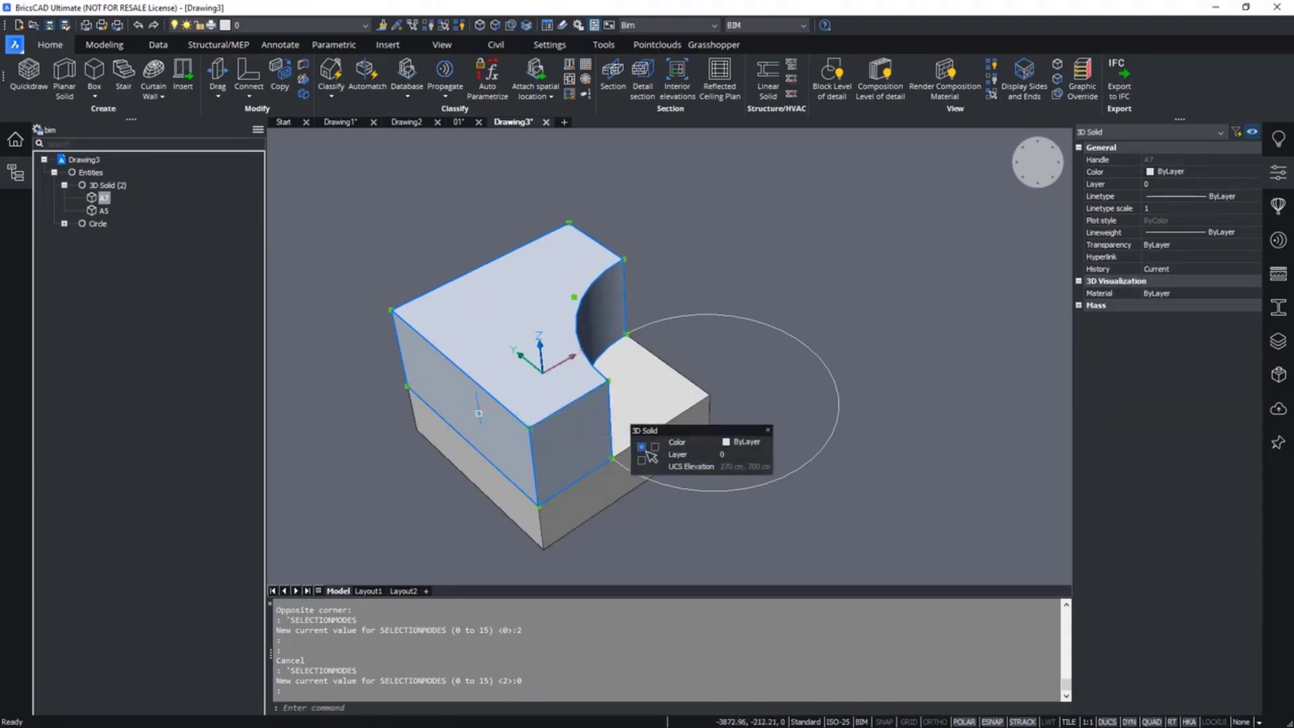
key("Escape")
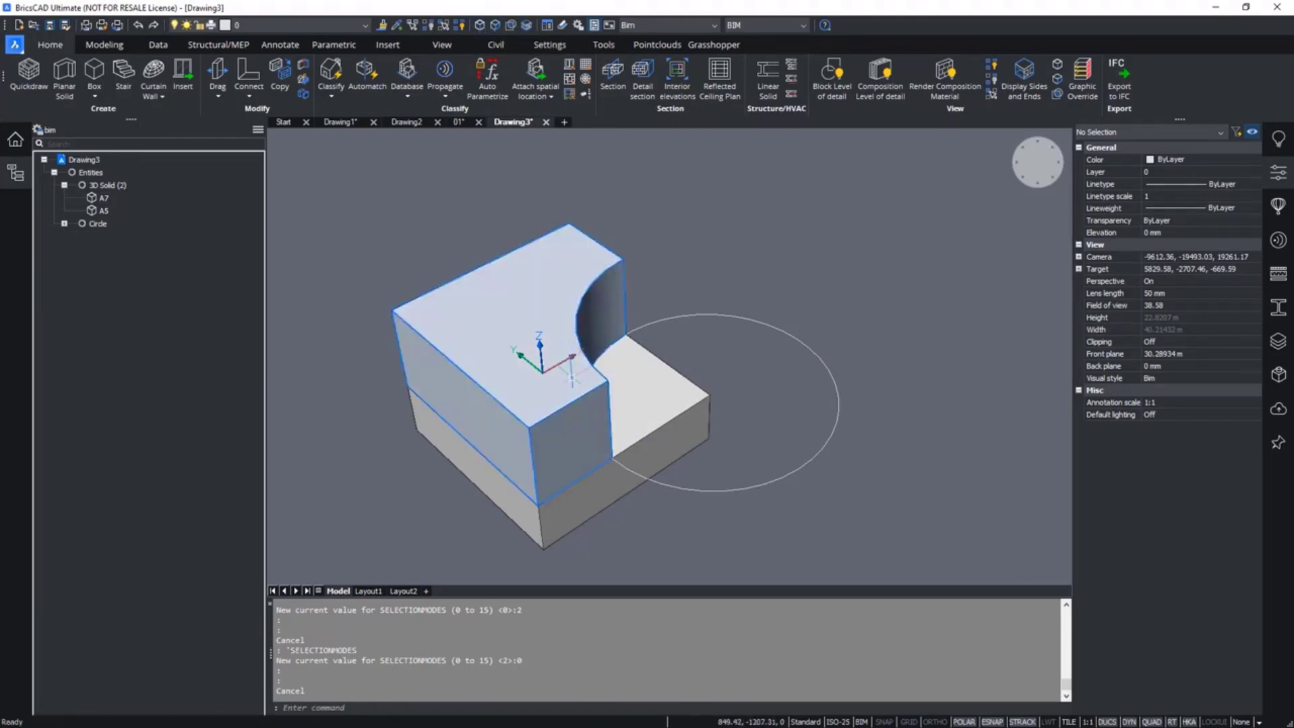
- Cycle through the selection candidates to the upper solid's front top edge, select it to view its properties, and clear the selection
mouse_move(560, 409)
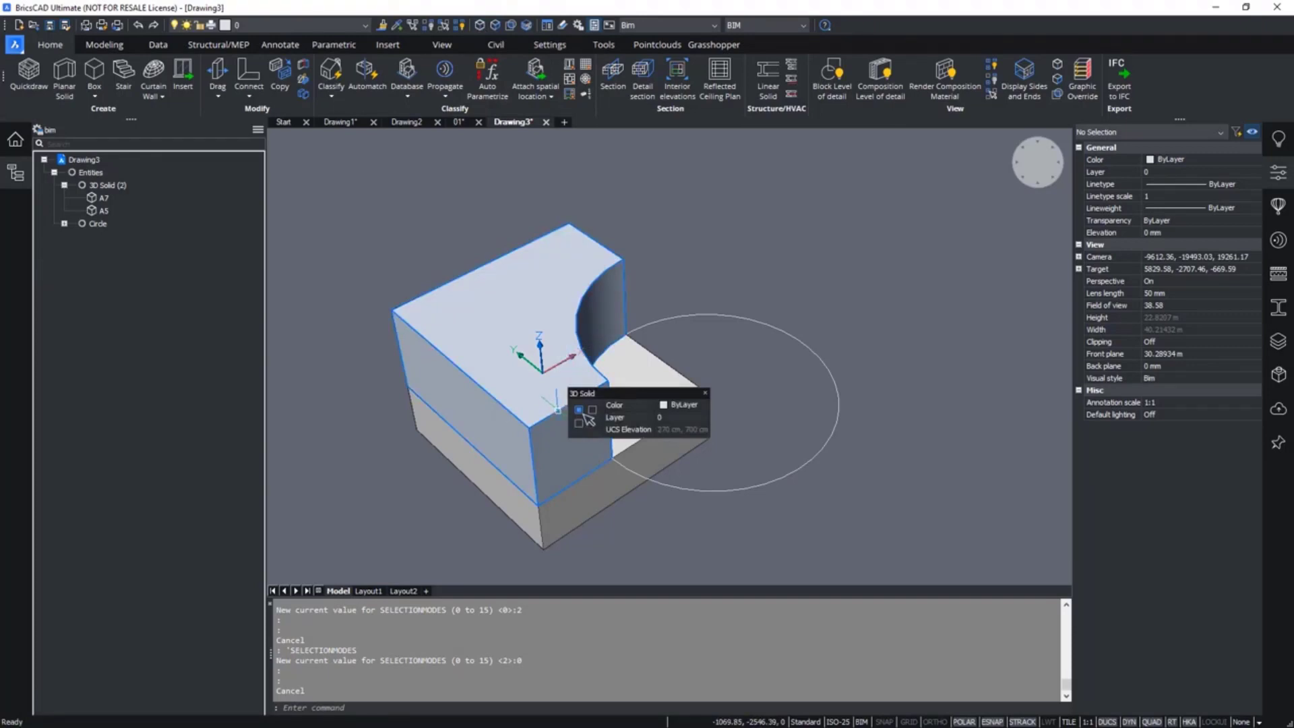
key("Tab")
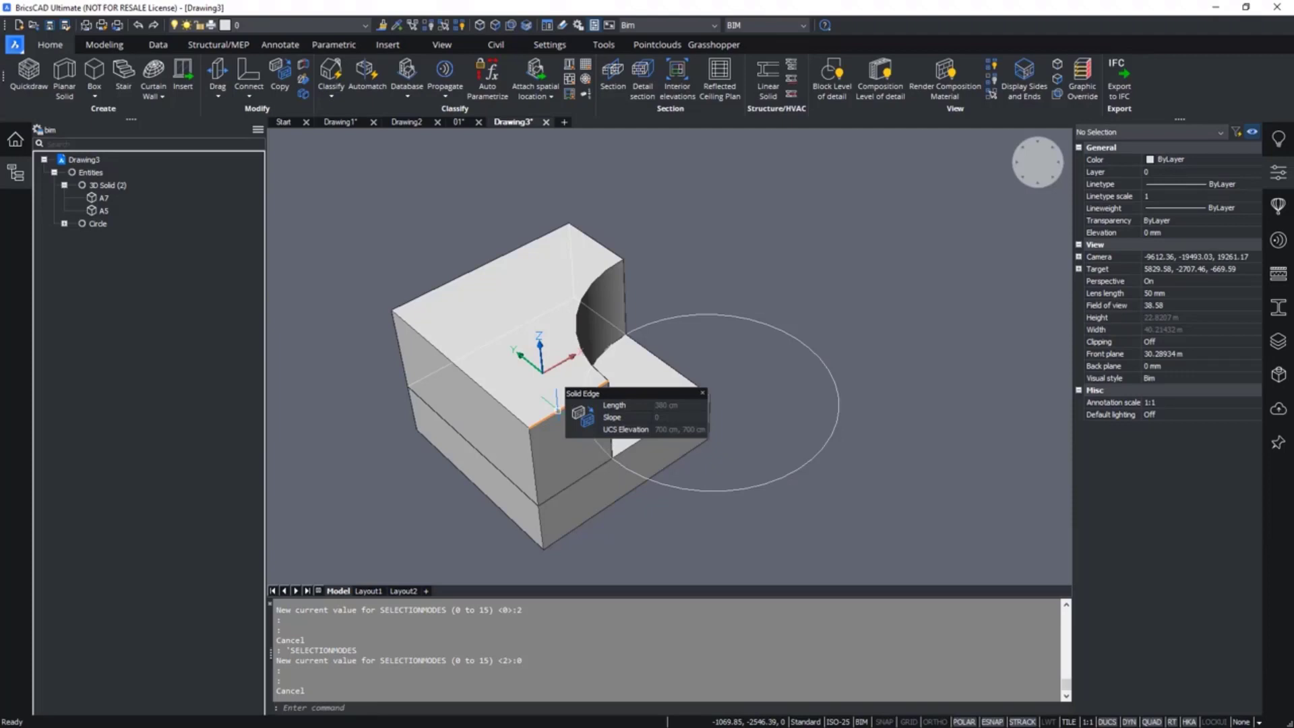
left_click(558, 410)
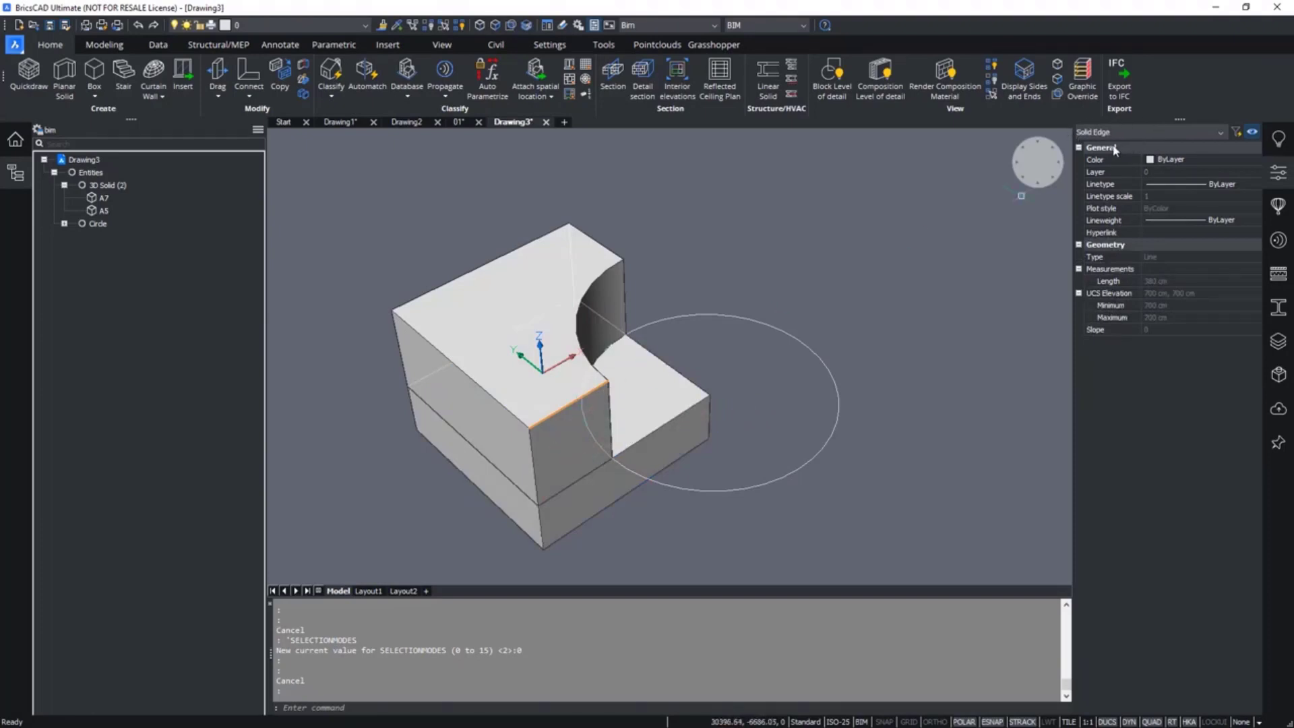
key("Escape")
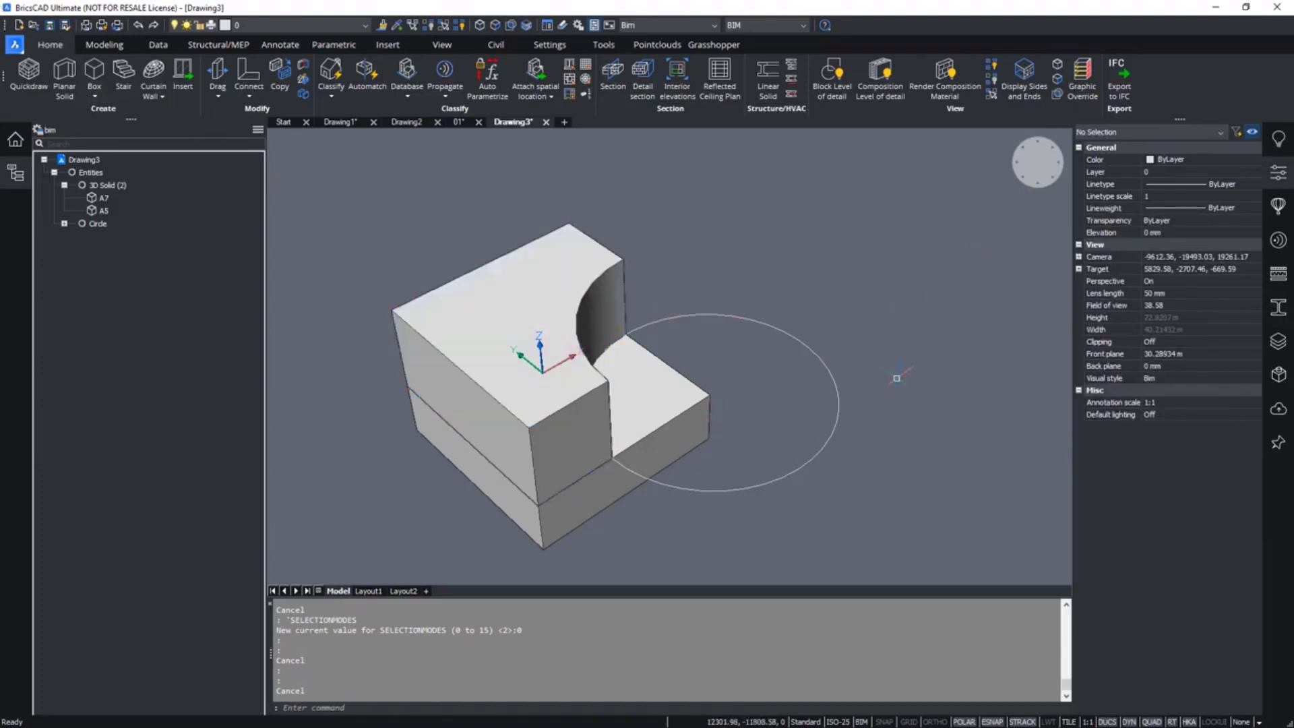
- Model a new box about 10000 mm high in the empty area away from the existing solids
scroll(862, 400, "down", 3)
scroll(823, 471, "down", 2)
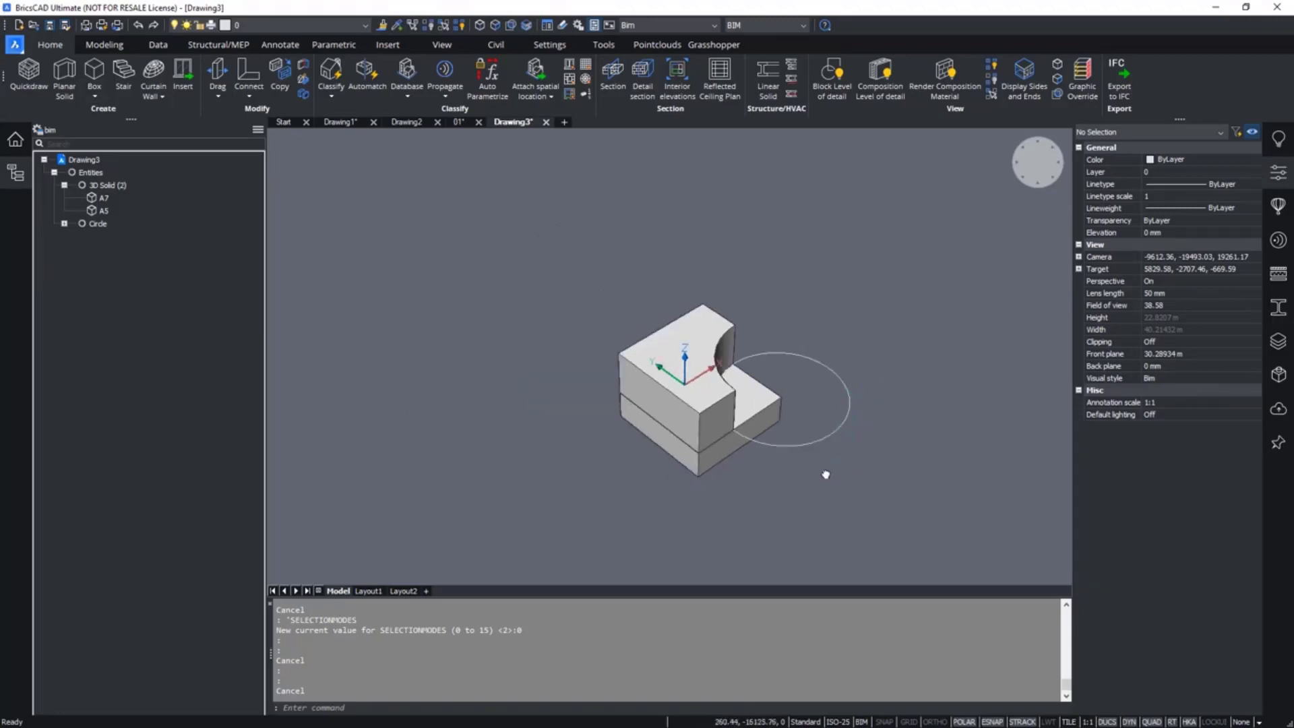
middle_click_drag(823, 471, 1026, 290)
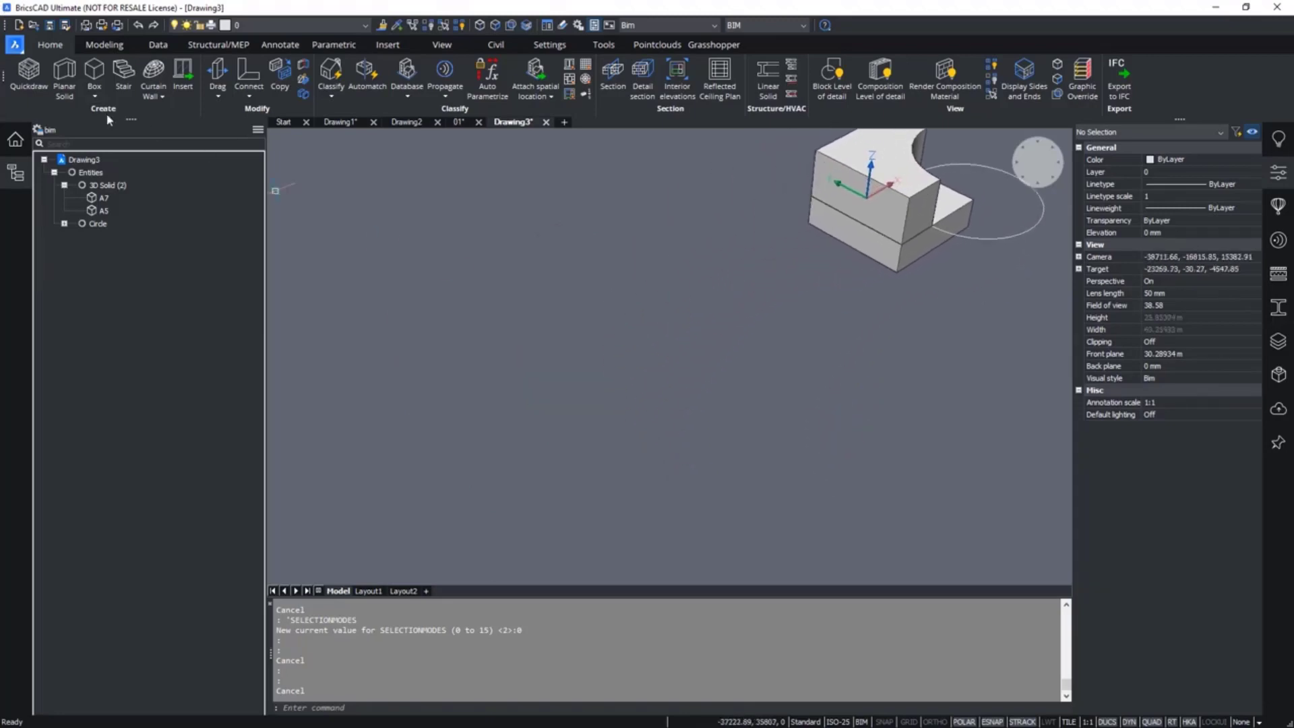
left_click(95, 71)
left_click(350, 450)
left_click(492, 419)
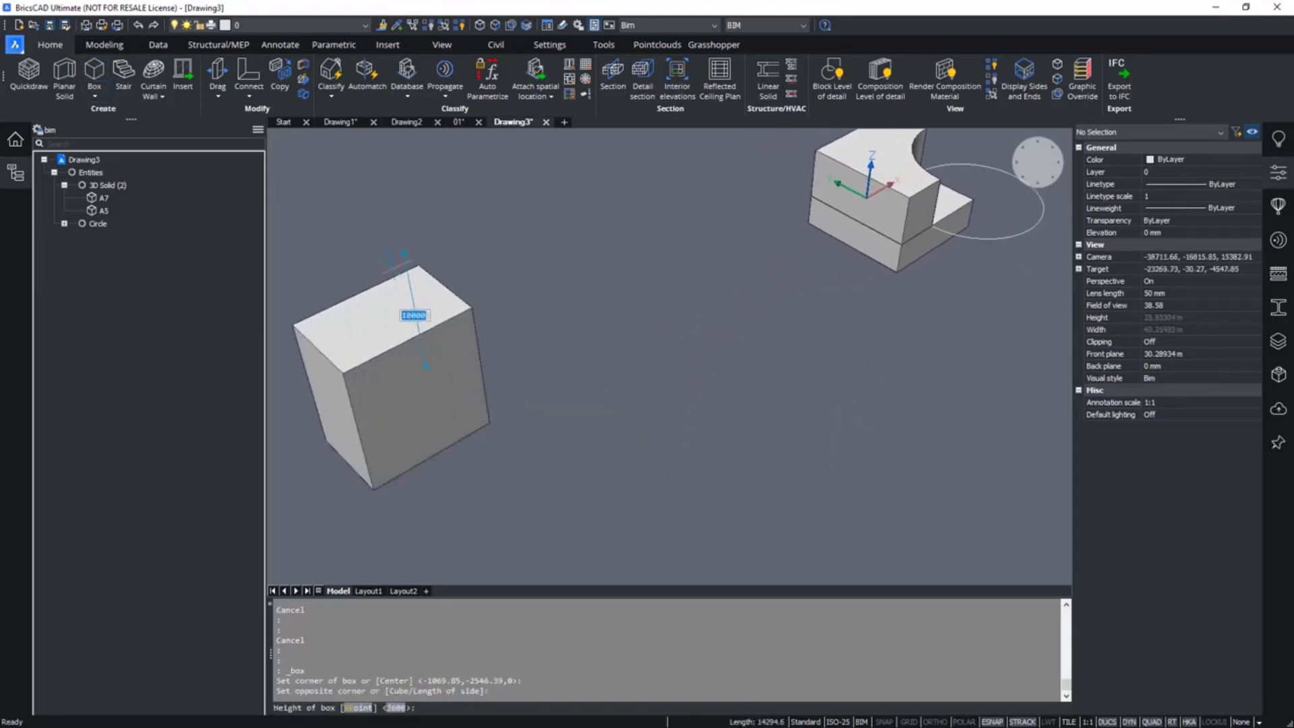
left_click(415, 308)
- Model a second, narrower box beside the new one, between it and the original solids
key("Return")
left_click(574, 399)
left_click(610, 328)
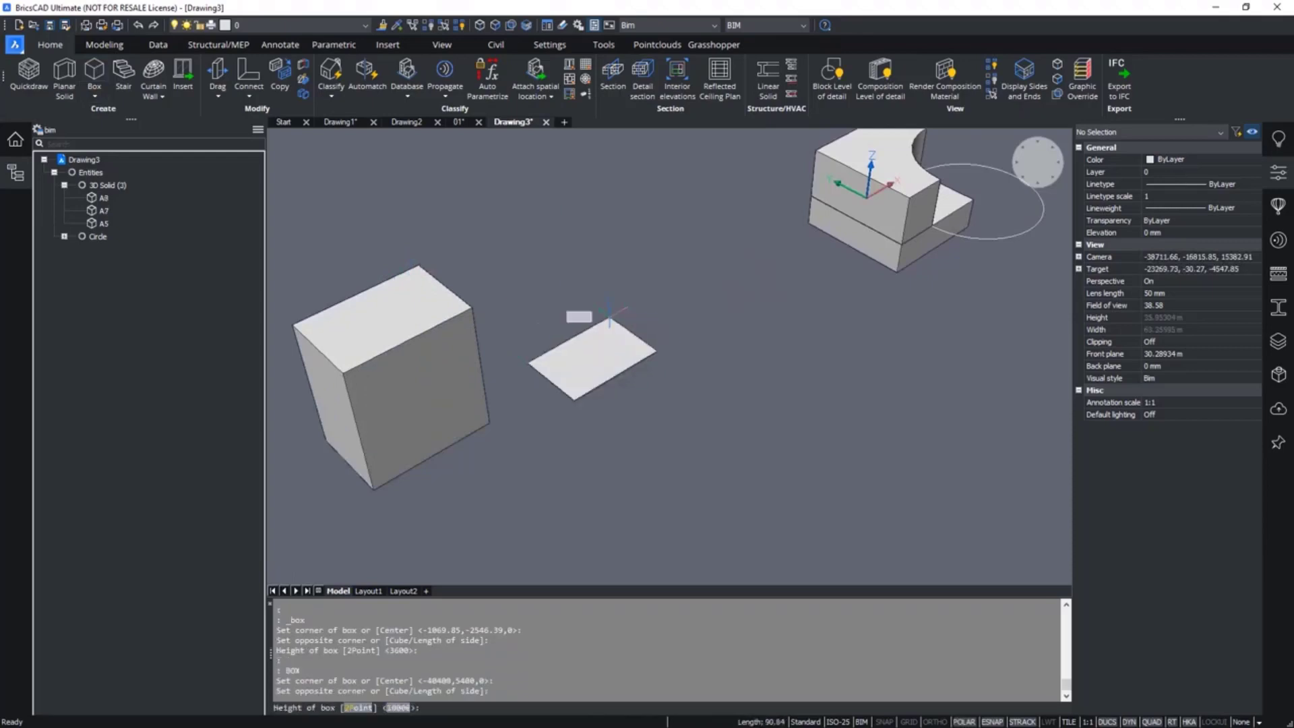
left_click(580, 432)
middle_click_drag(572, 447, 673, 463)
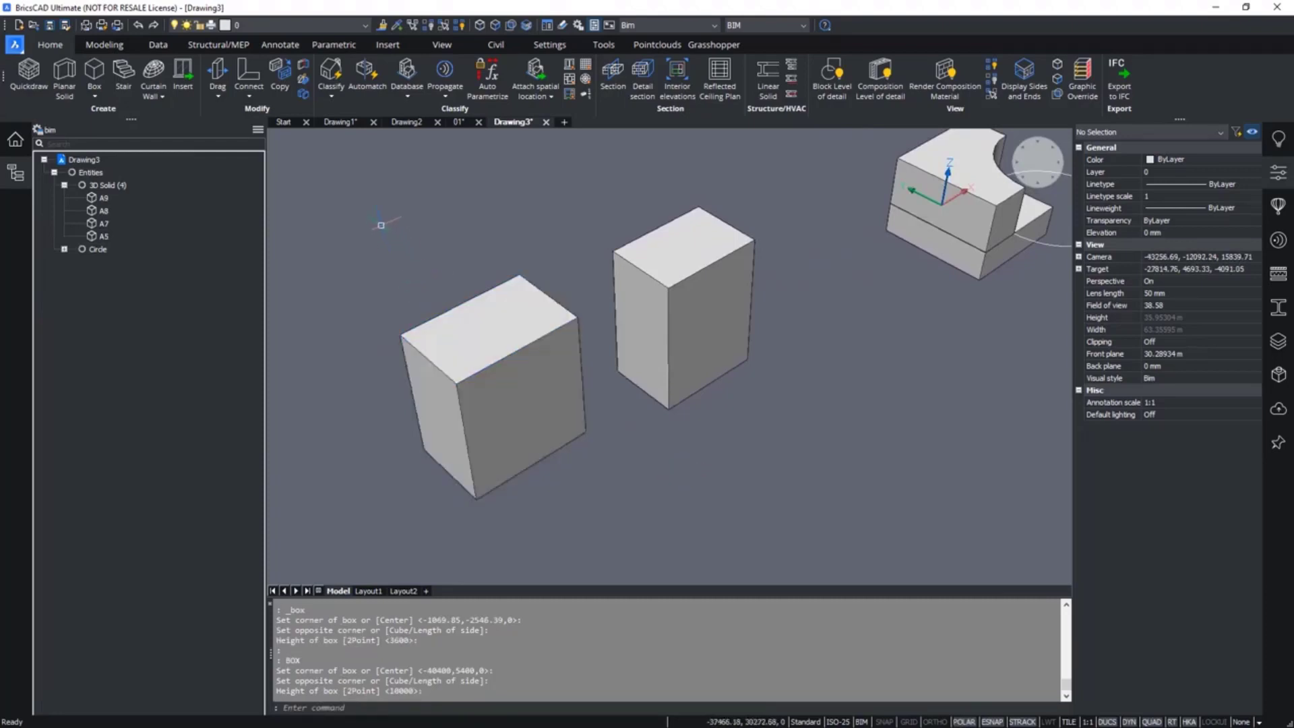
- Try a window selection that fully encloses the first new box and only partly covers the second, and clear the selection
left_click(319, 195)
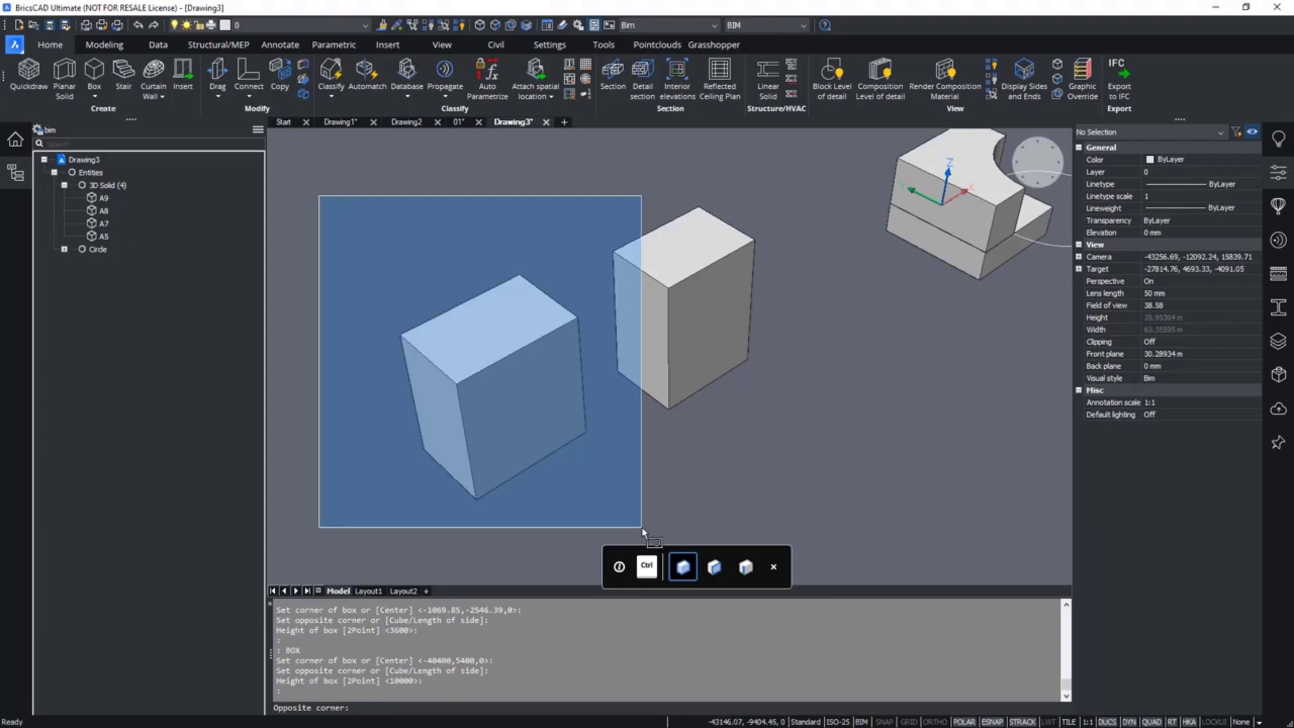
left_click(641, 528)
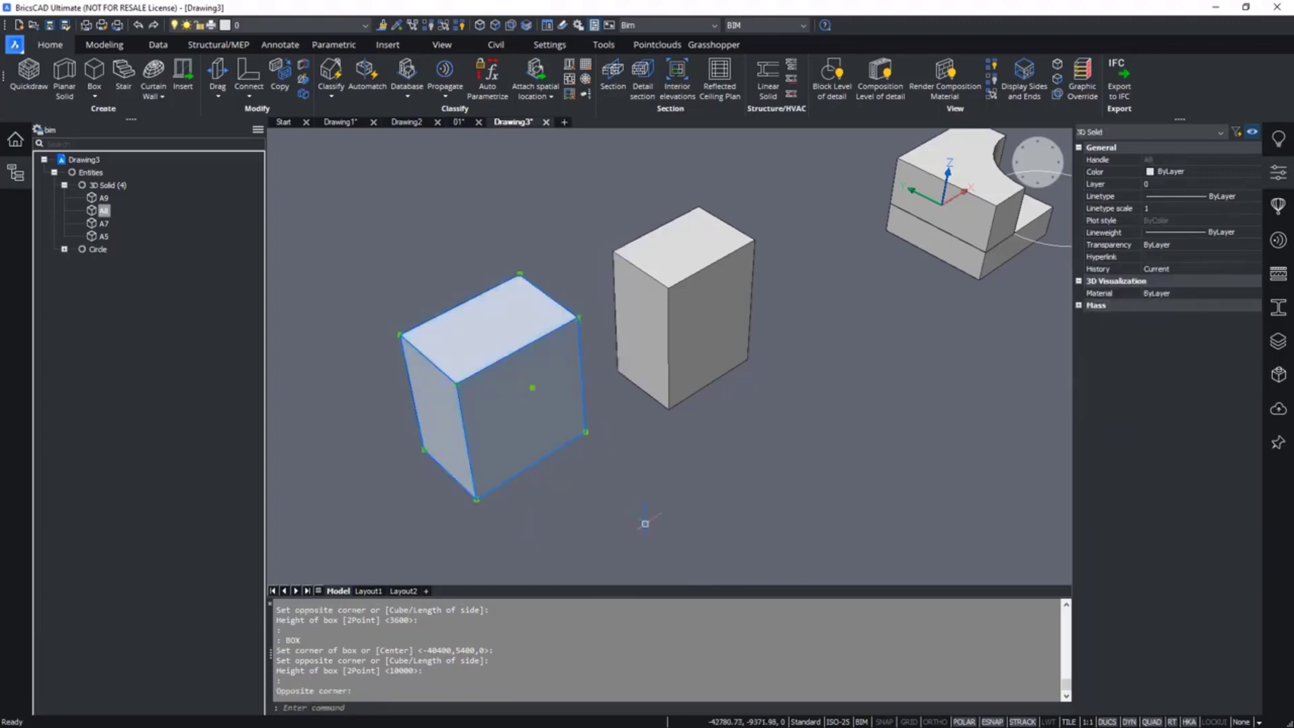
key("Escape")
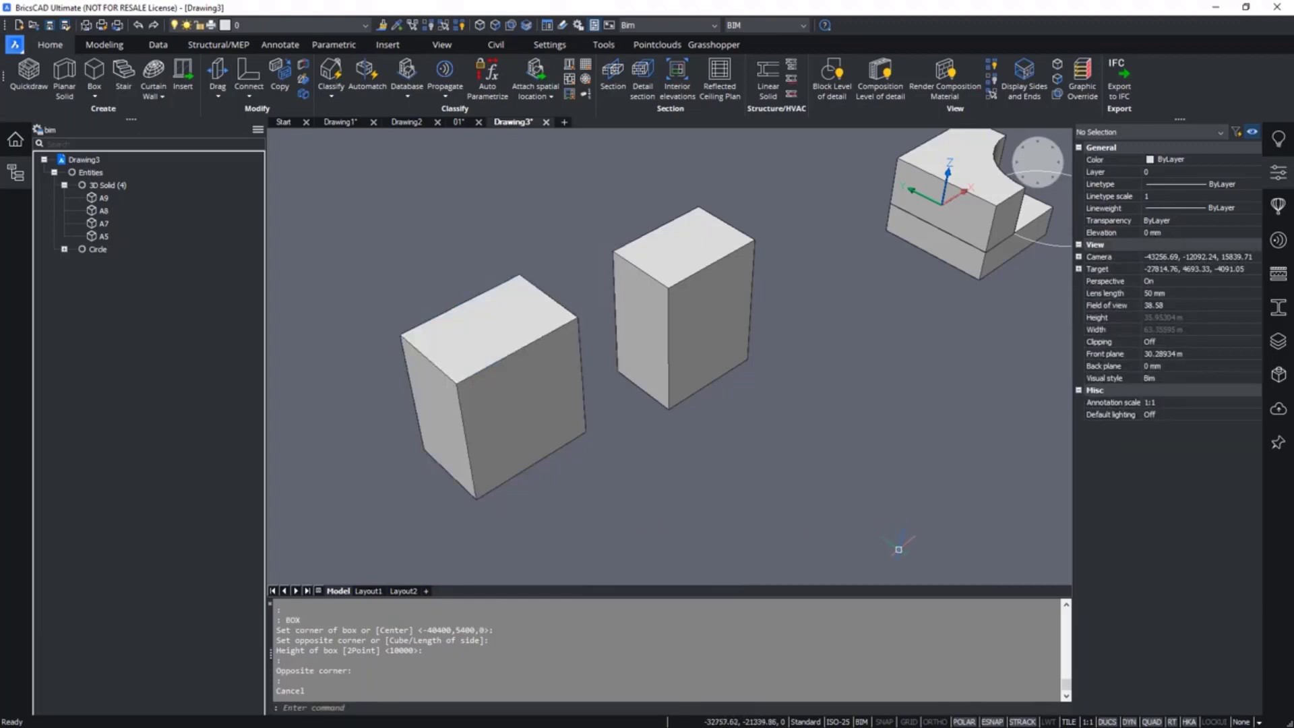
- Try a crossing selection that encloses the first new box and only partly covers the second, and clear the selection
left_click(899, 548)
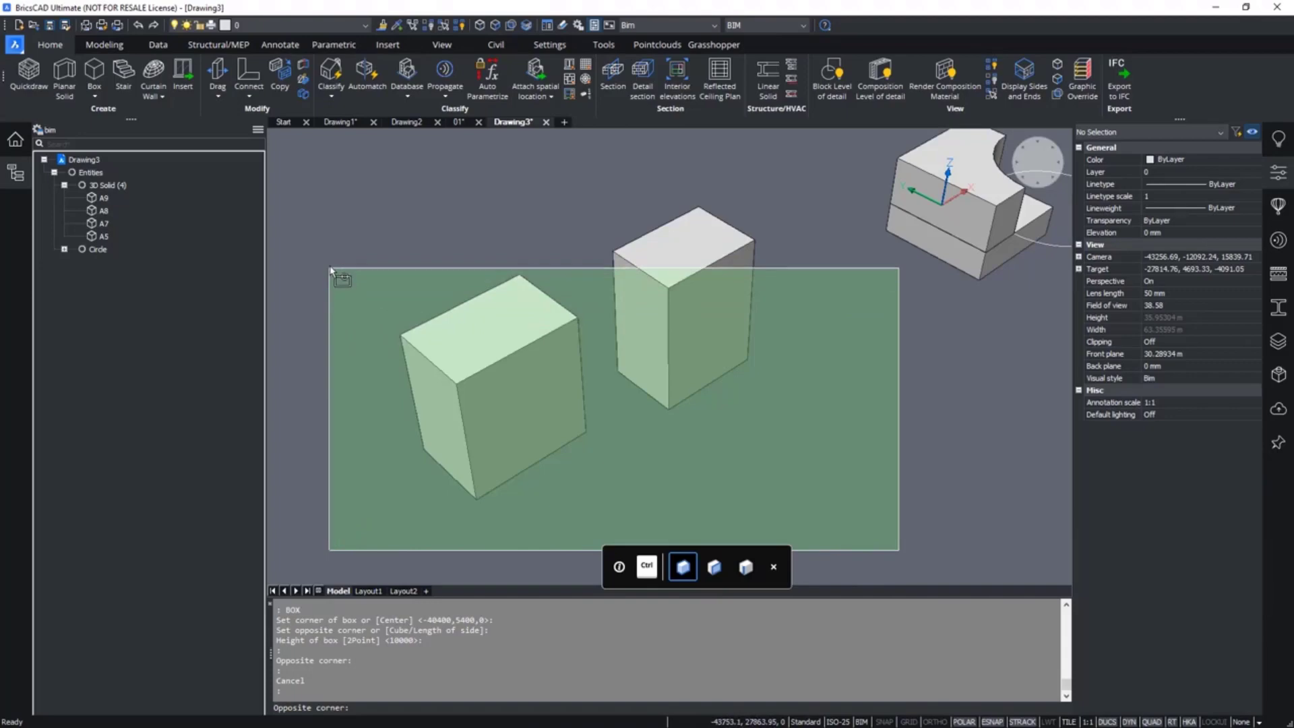
left_click(330, 268)
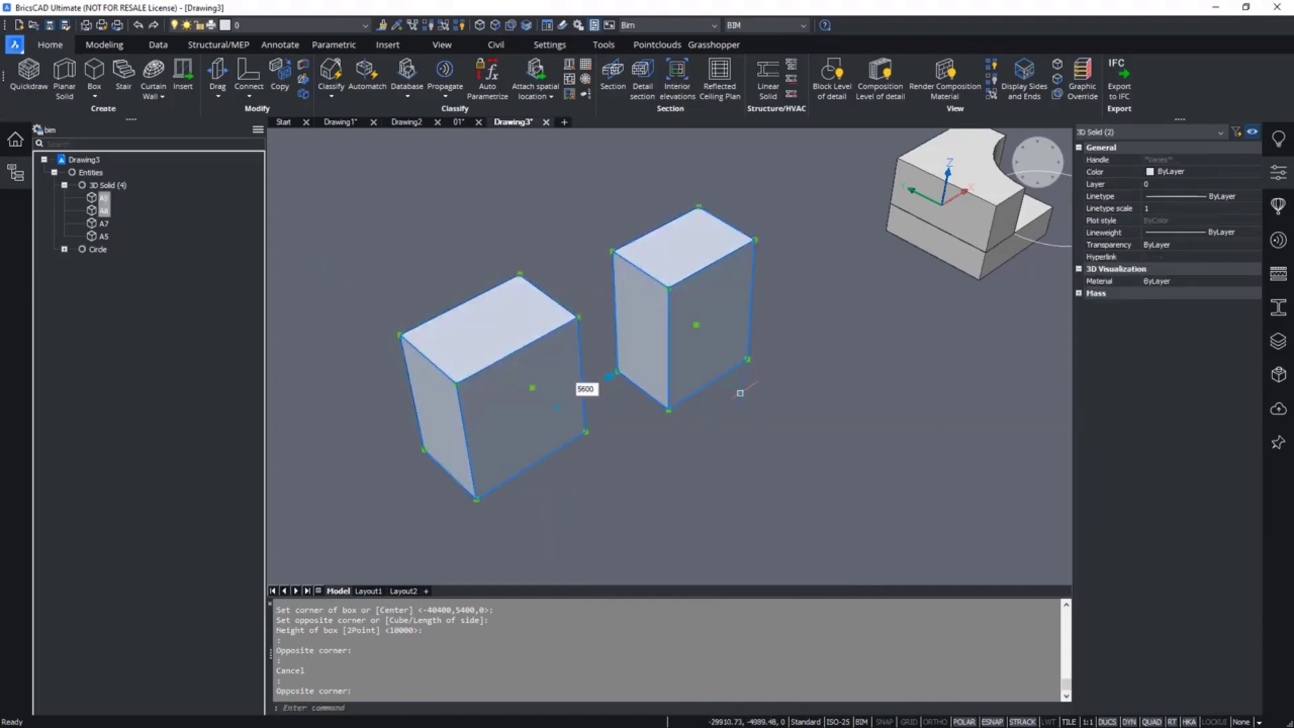
key("Escape")
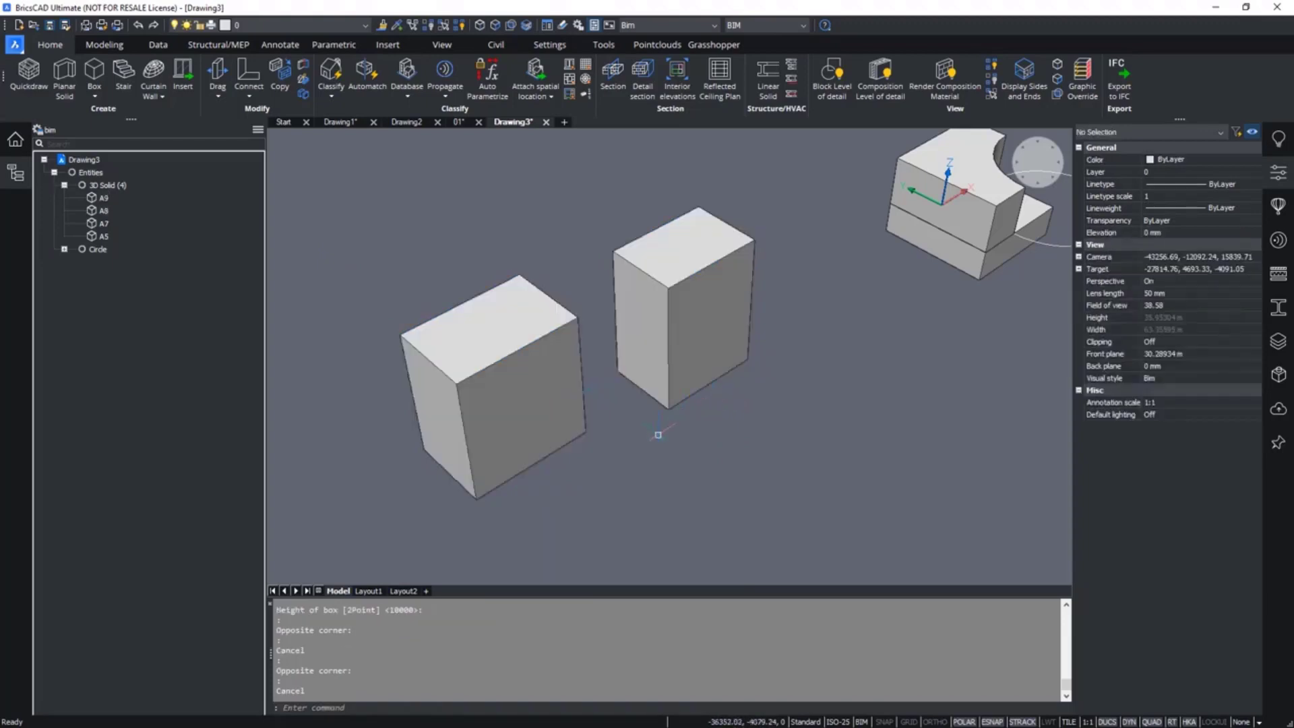
mouse_move(536, 425)
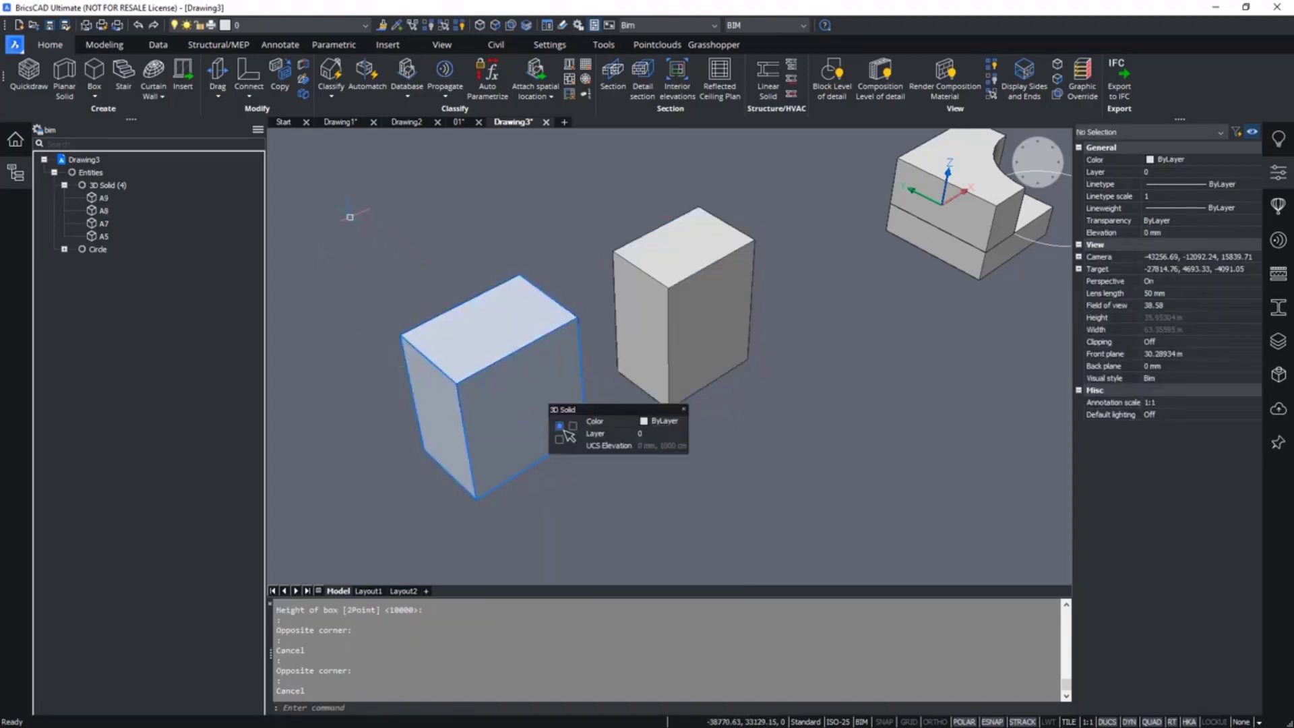
- Try a window selection in face mode around the first new box and the near side face of the second, and clear the selection
left_click(350, 217)
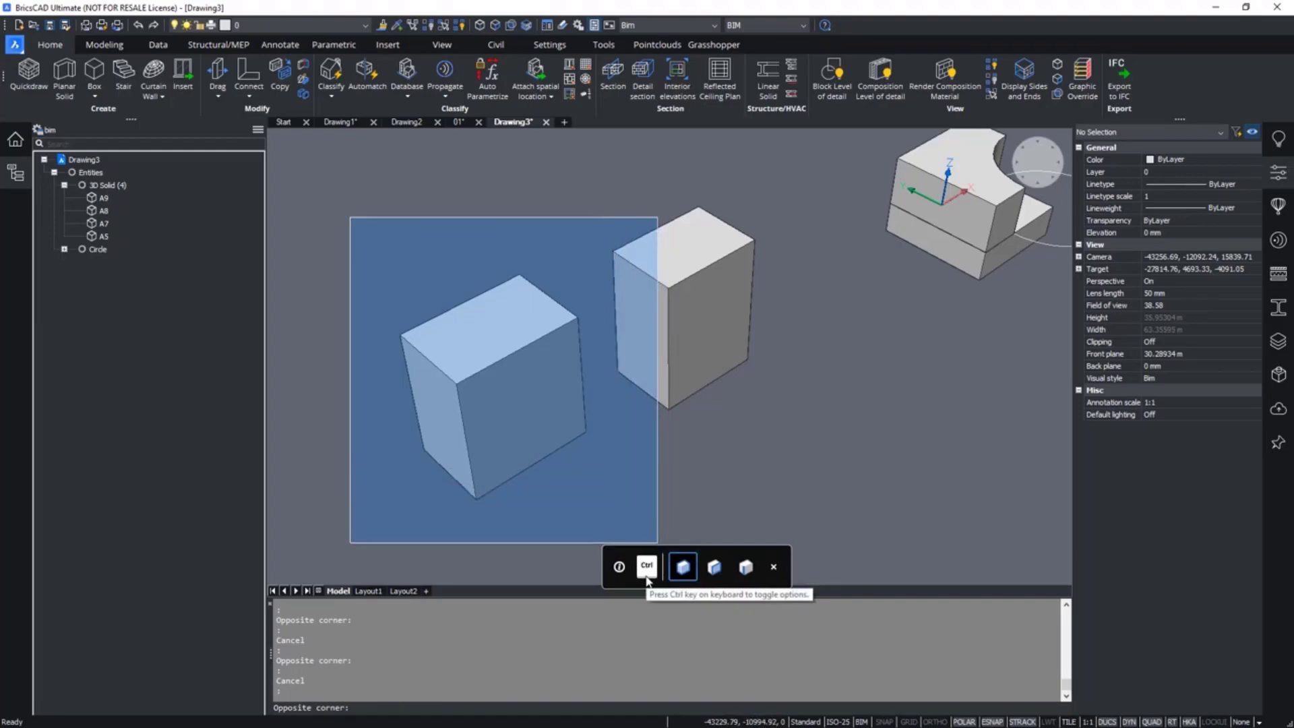
key("ctrl")
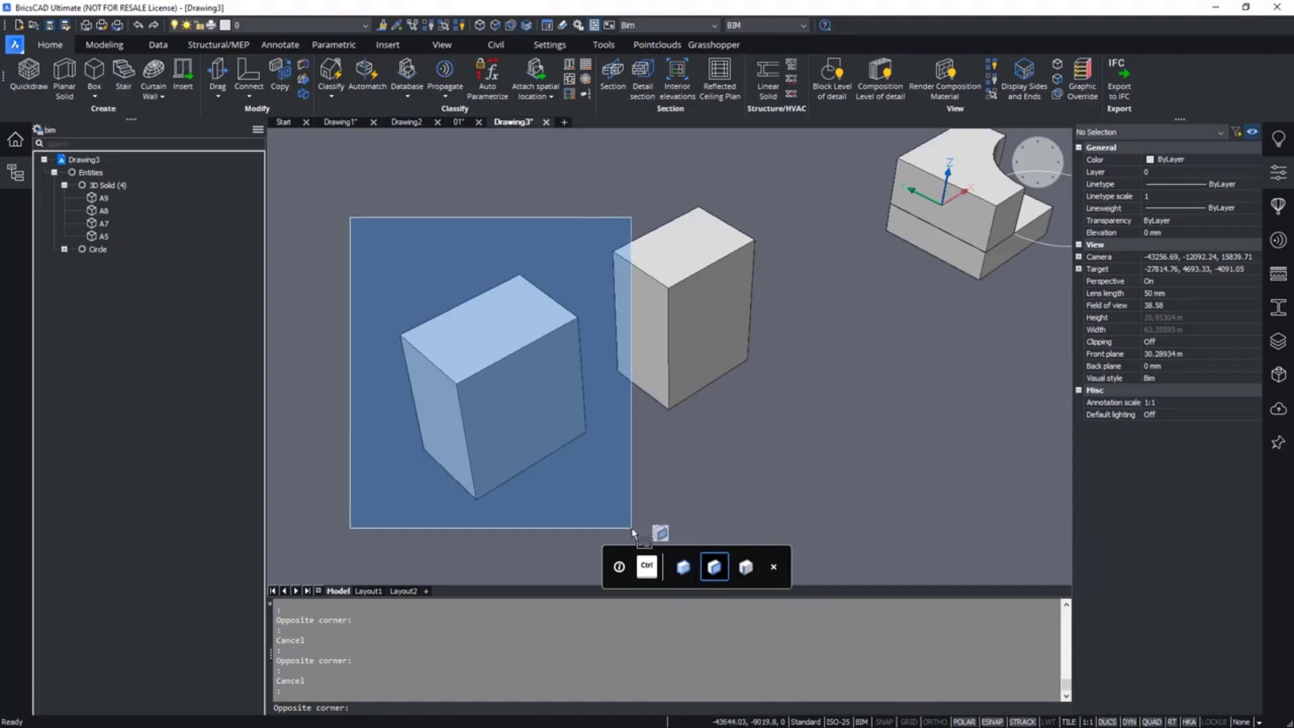
left_click(679, 531)
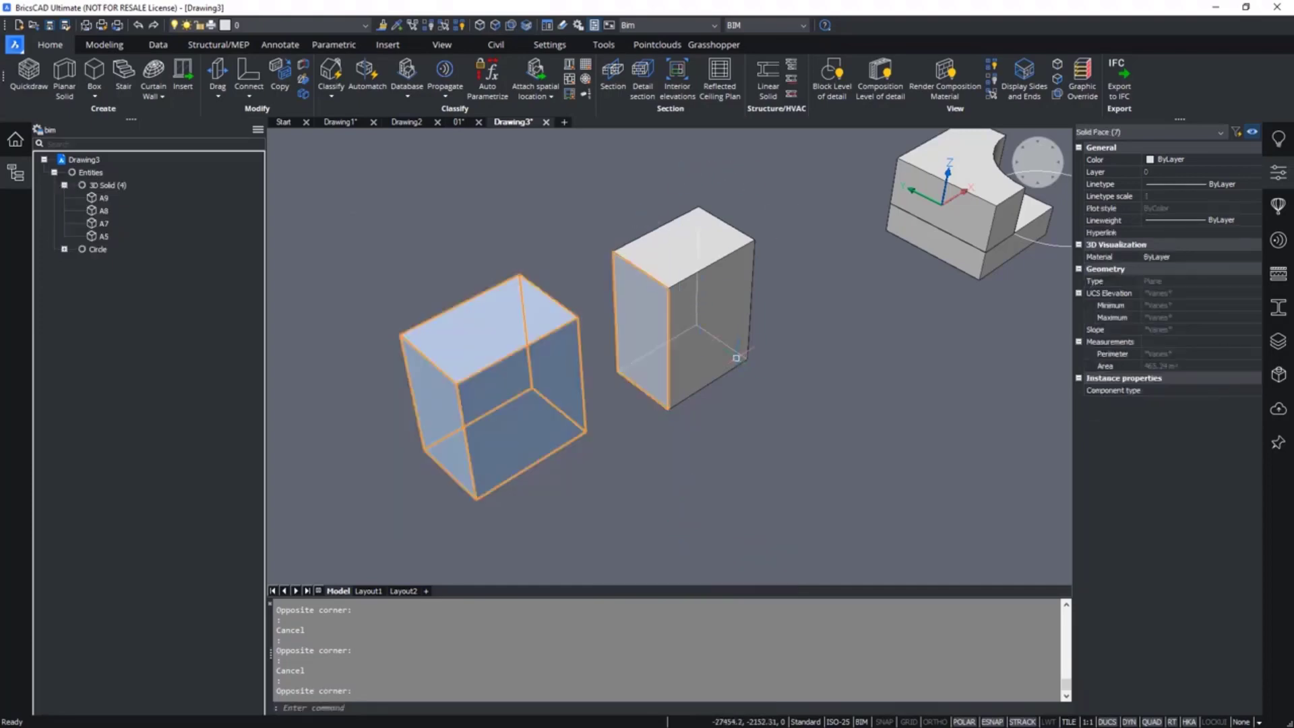
key("Escape")
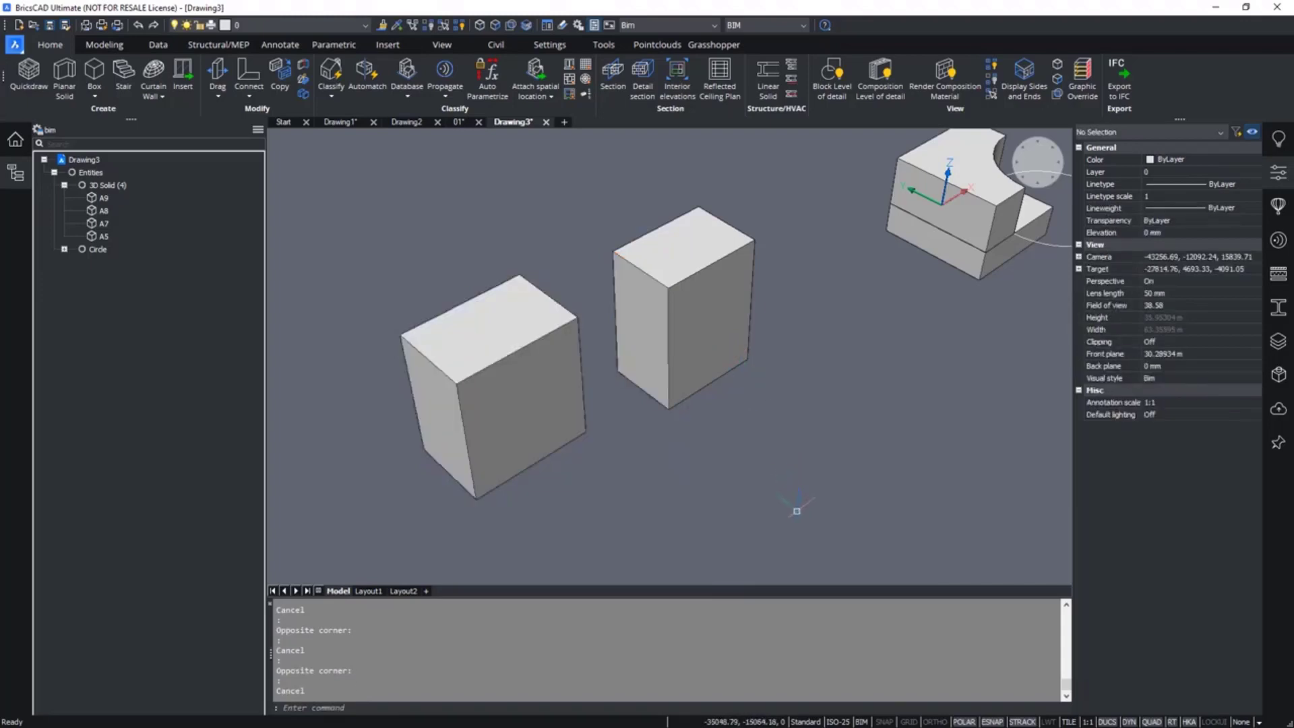
- Try a crossing selection in face mode that encloses the second new box and partly covers the first, and clear the selection
left_click(714, 514)
left_click(768, 527)
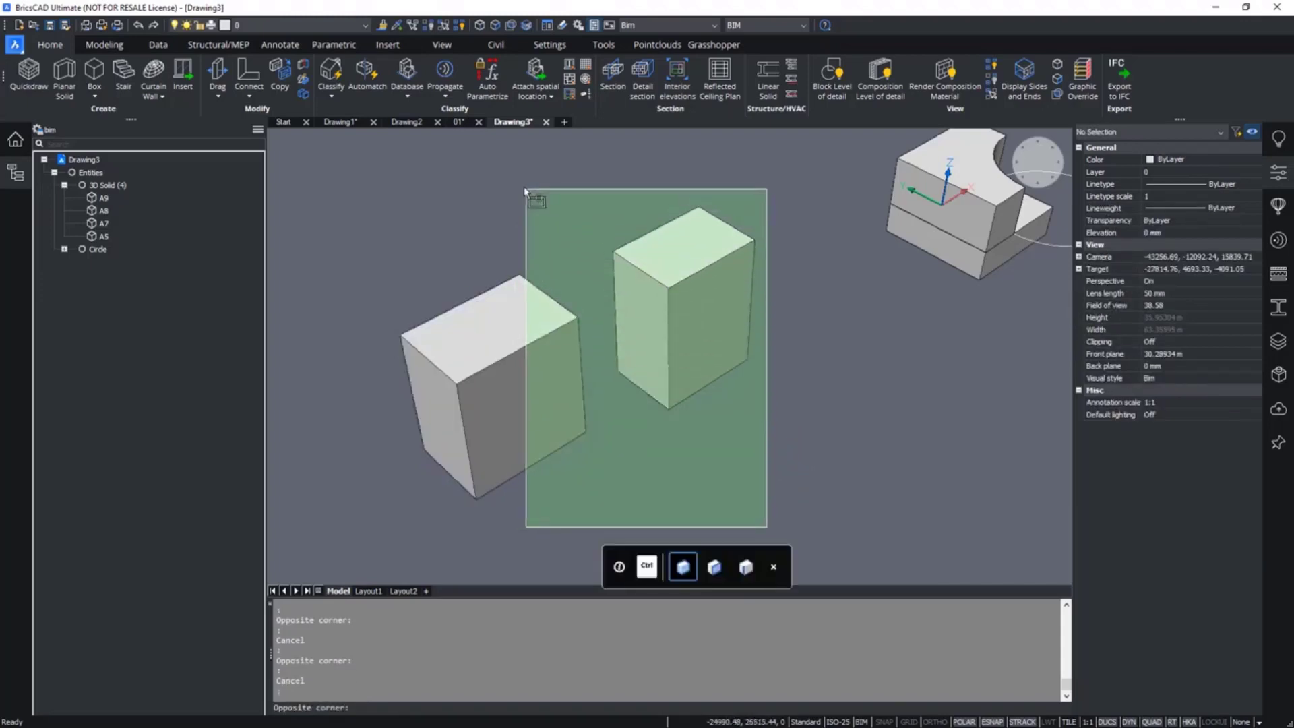
key("ctrl")
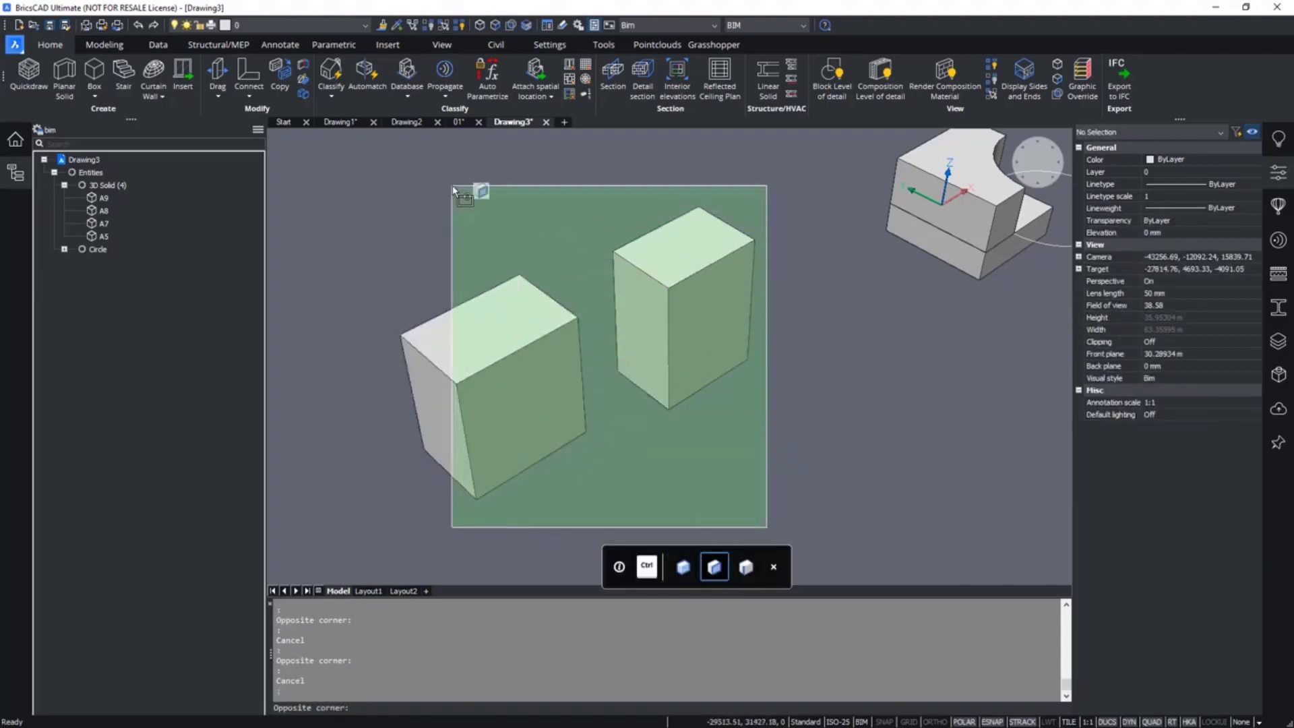
left_click(448, 184)
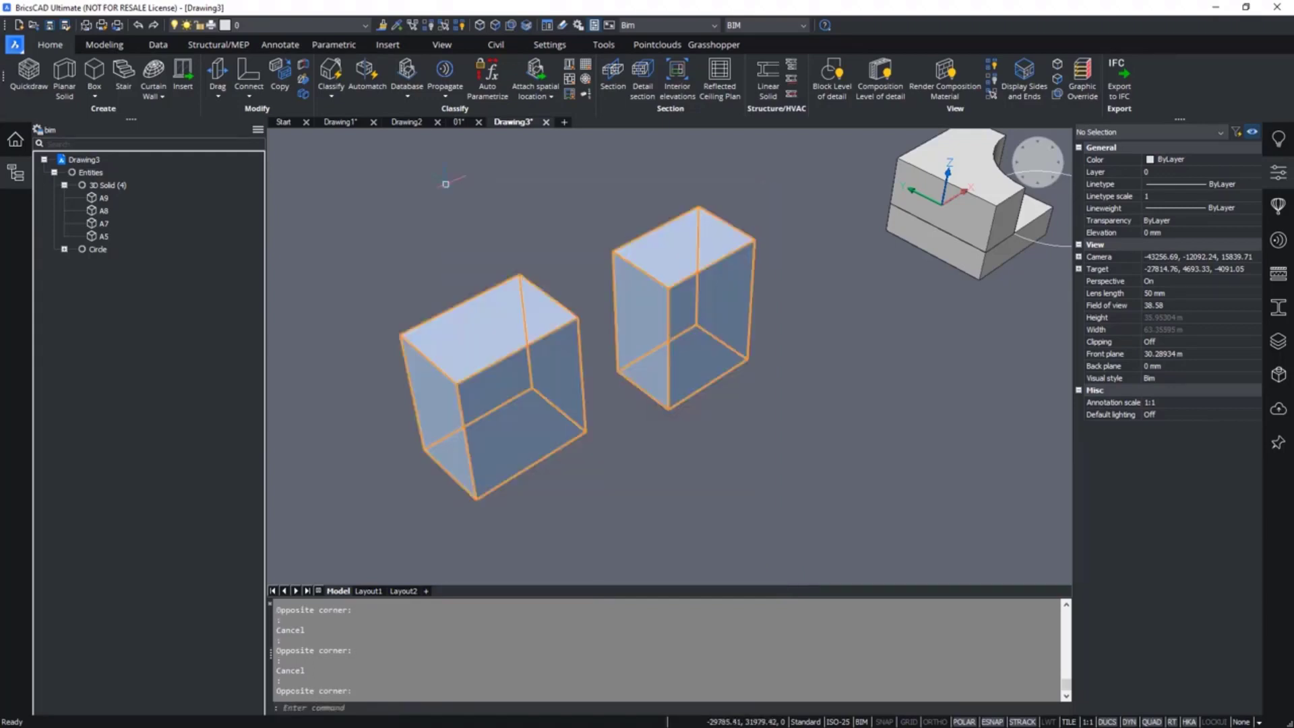
key("Escape")
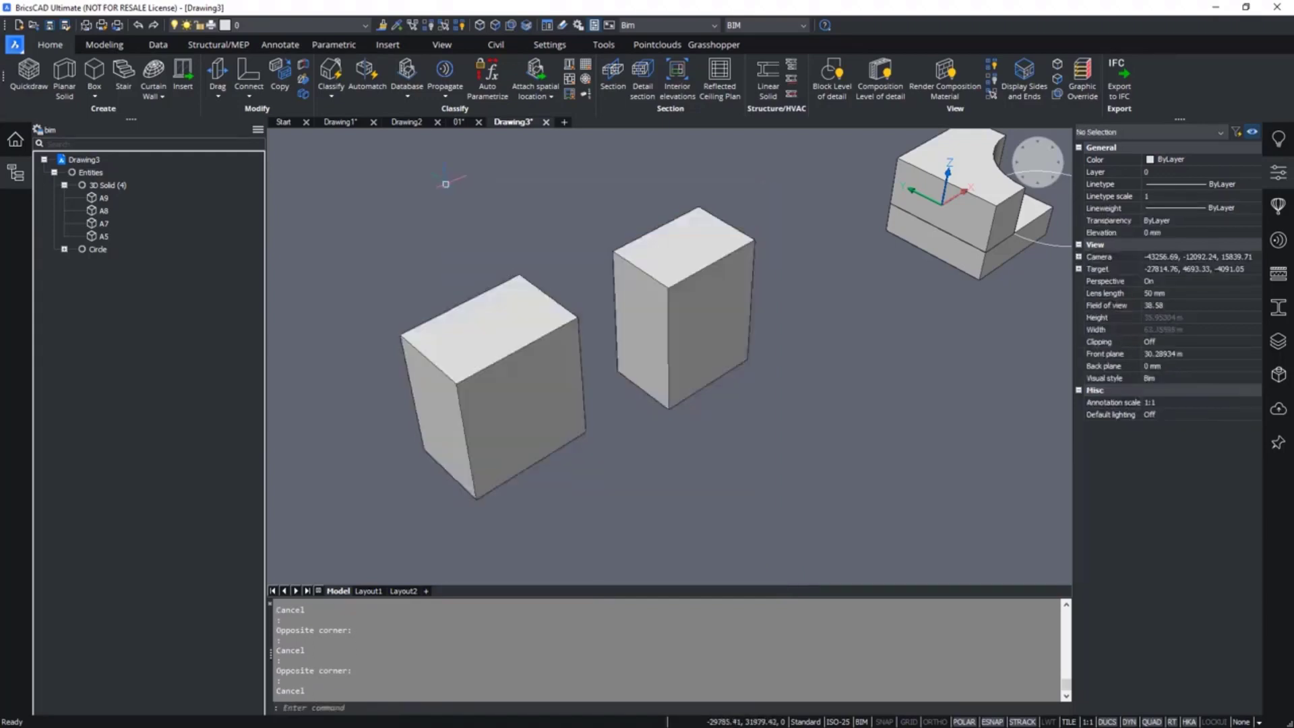
- Window-select all edges of the first new box and the nearest vertical edge of the second in edge mode, and fillet them with radius 1000
left_click(343, 153)
key("ctrl")
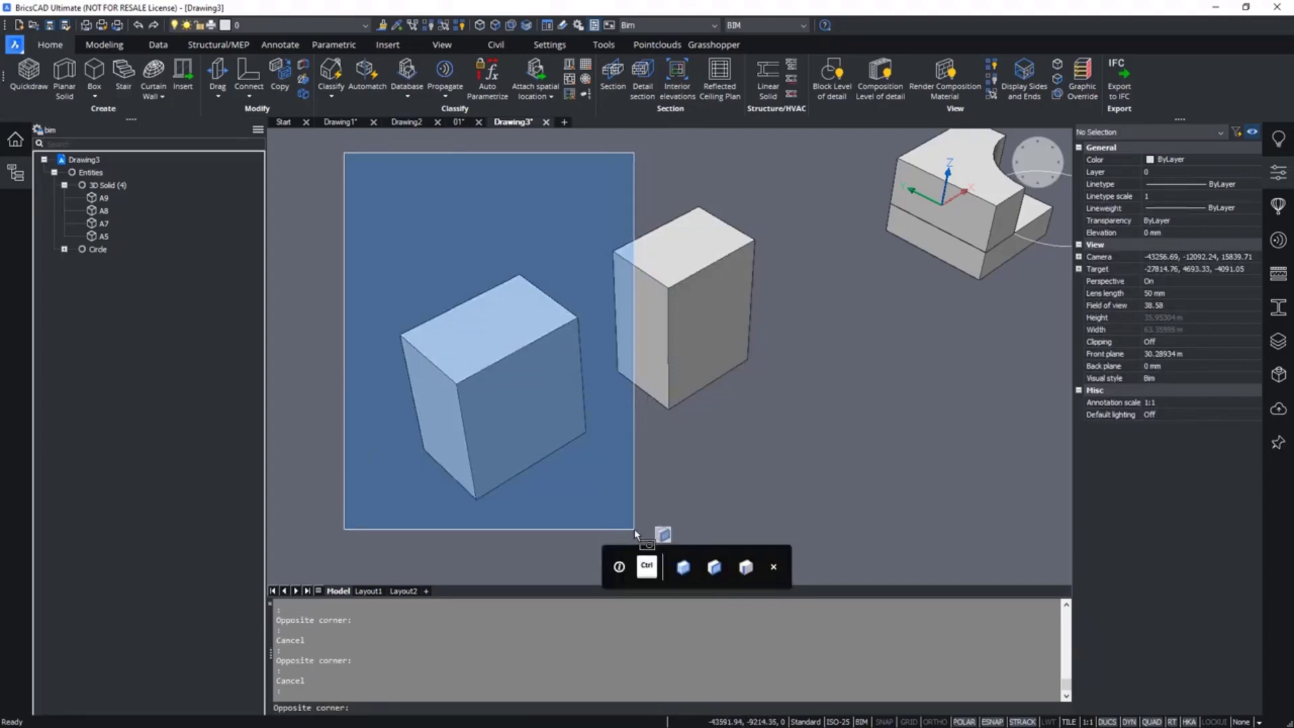
key("ctrl")
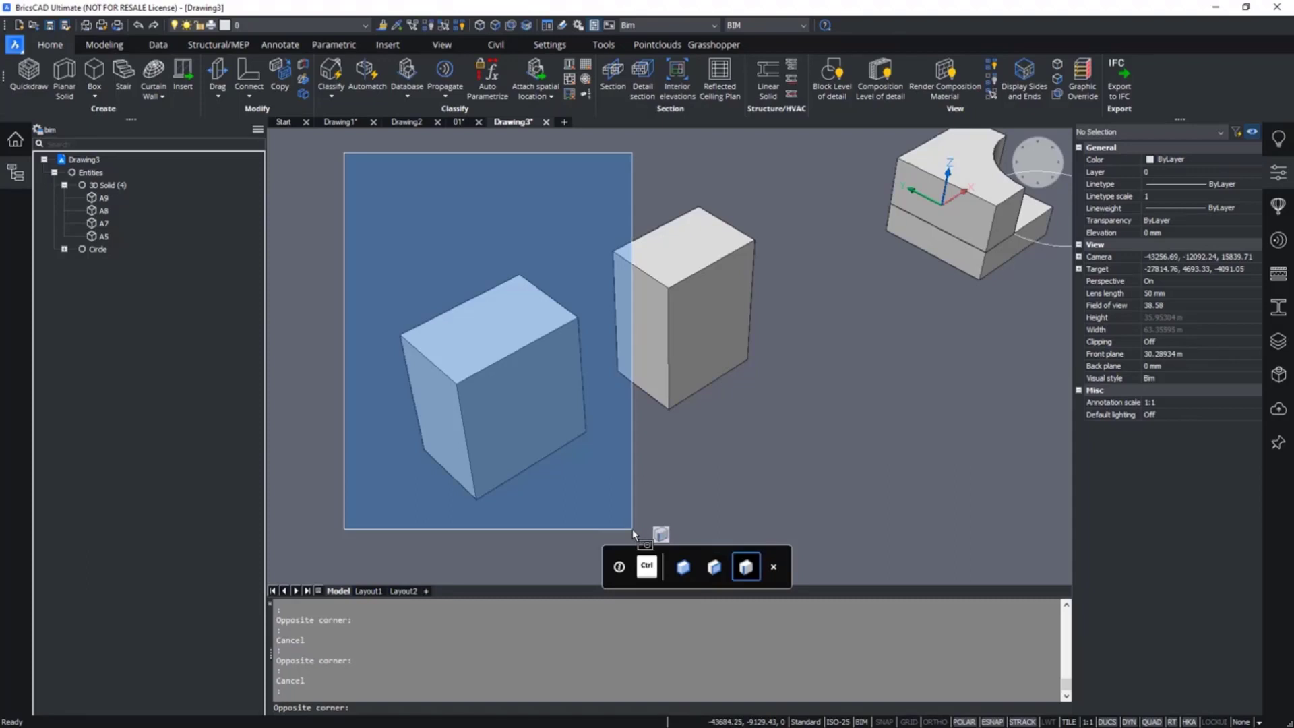
left_click(632, 528)
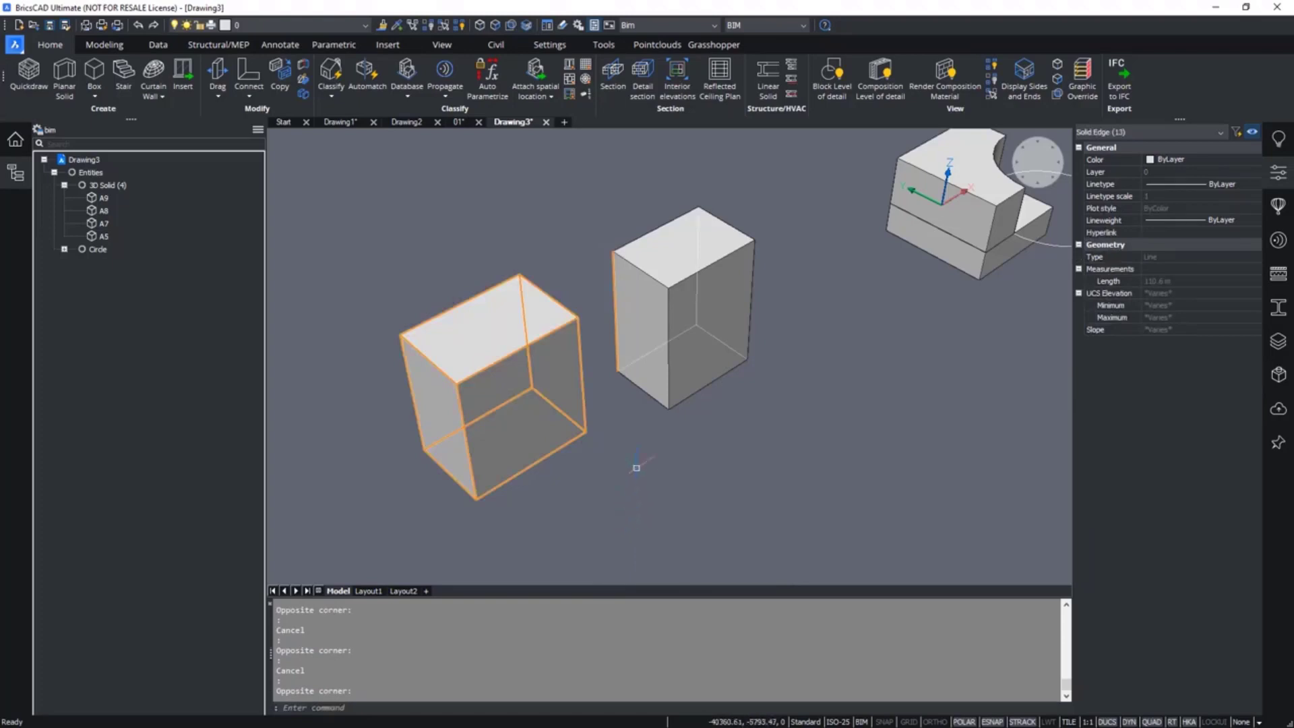
mouse_move(616, 333)
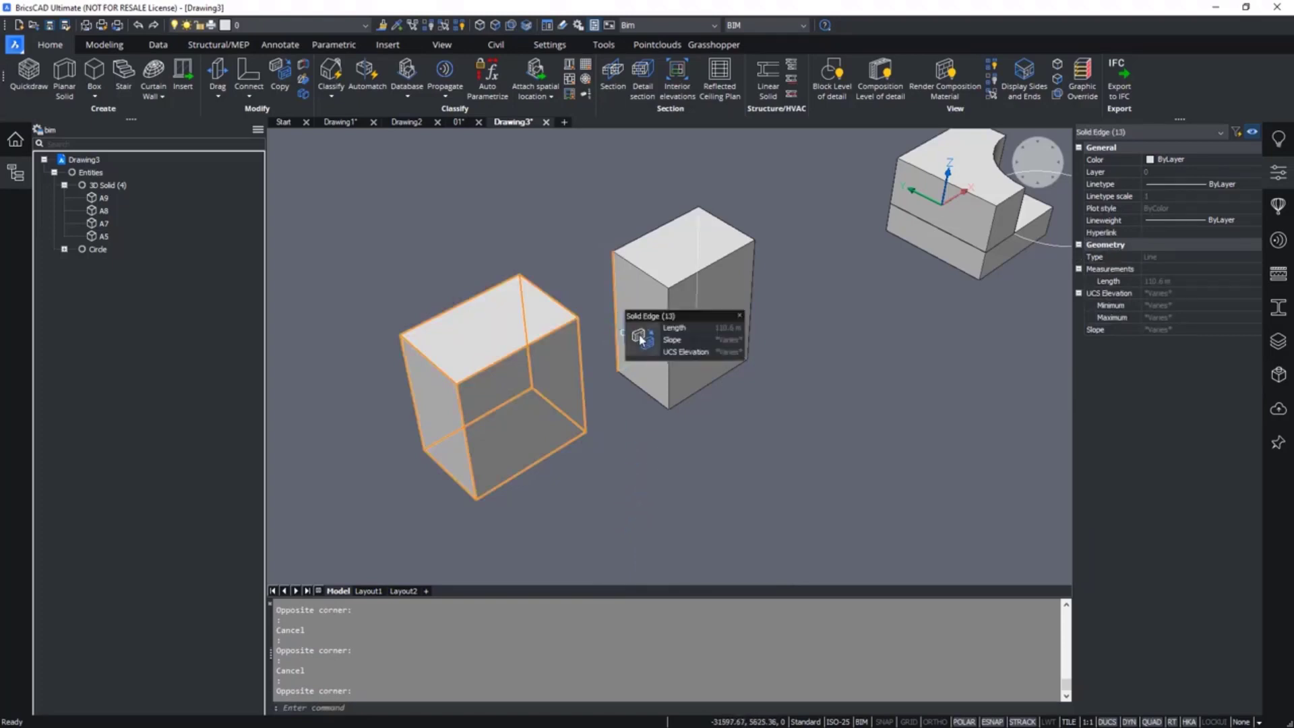
mouse_move(649, 370)
left_click(653, 432)
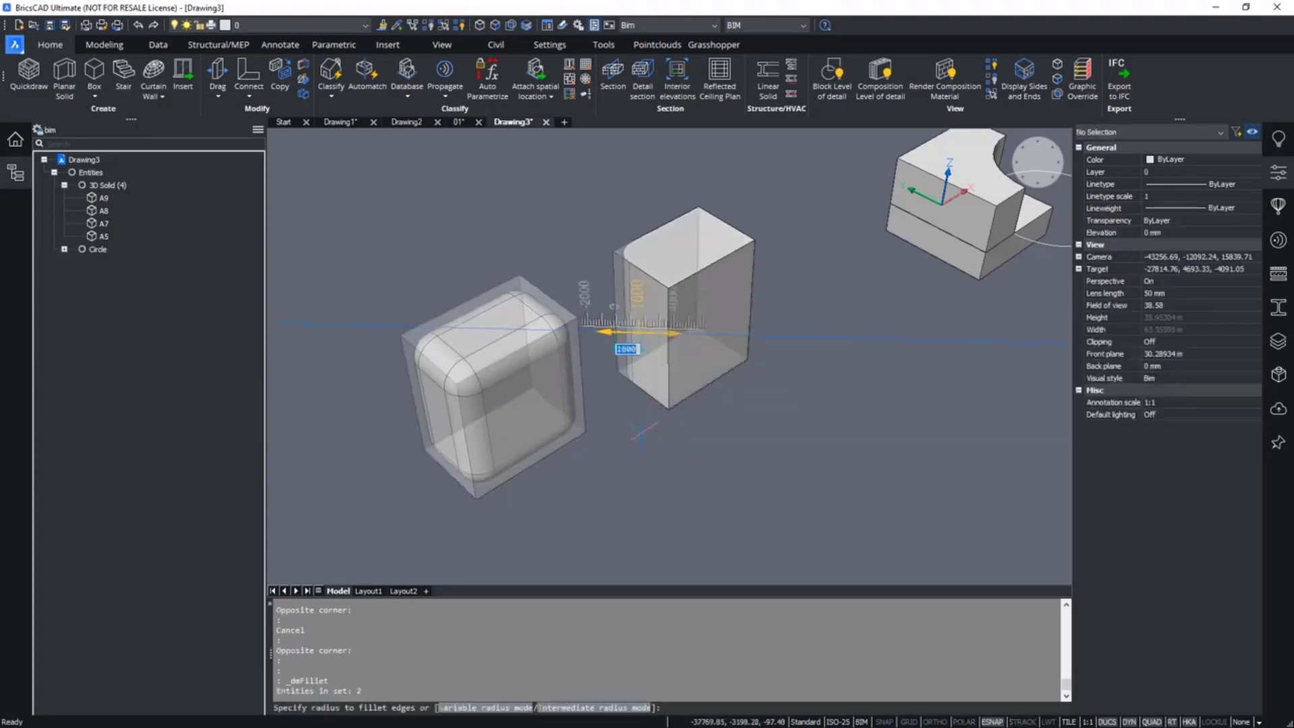
key("Return")
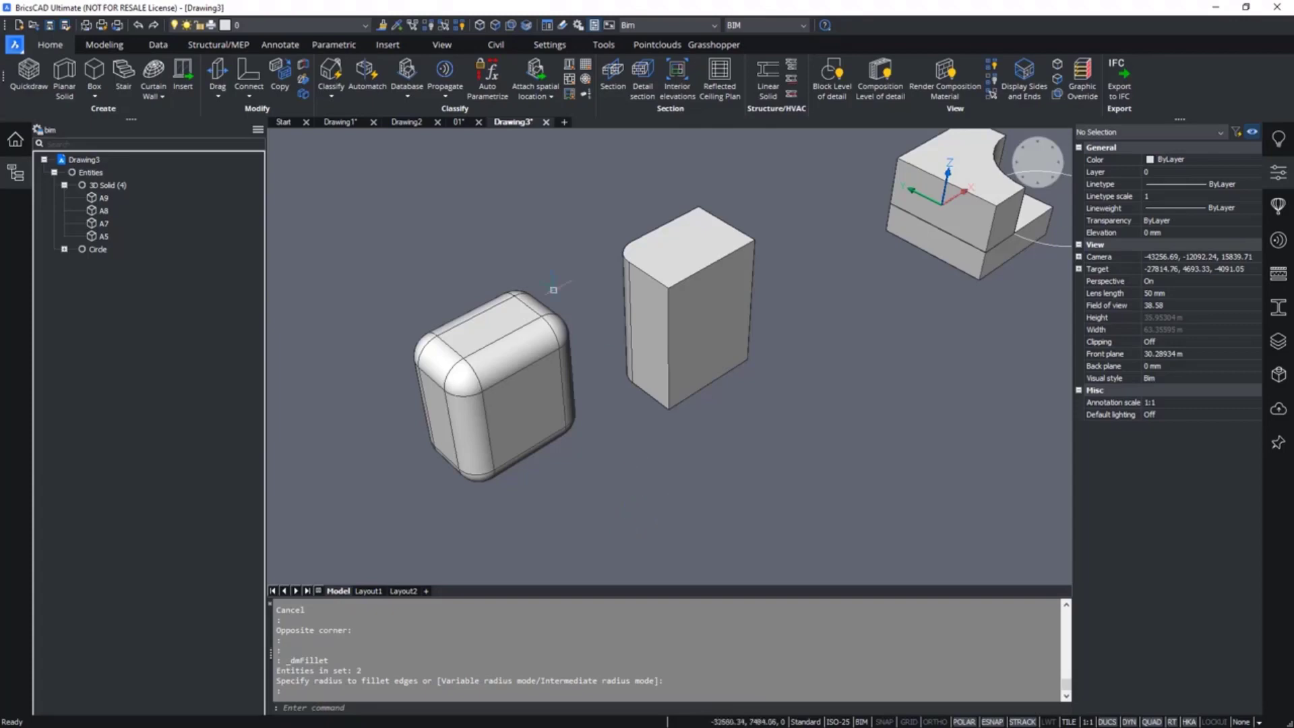
- Try a window selection of all faces of the filleted box, and clear the selection
left_click(291, 232)
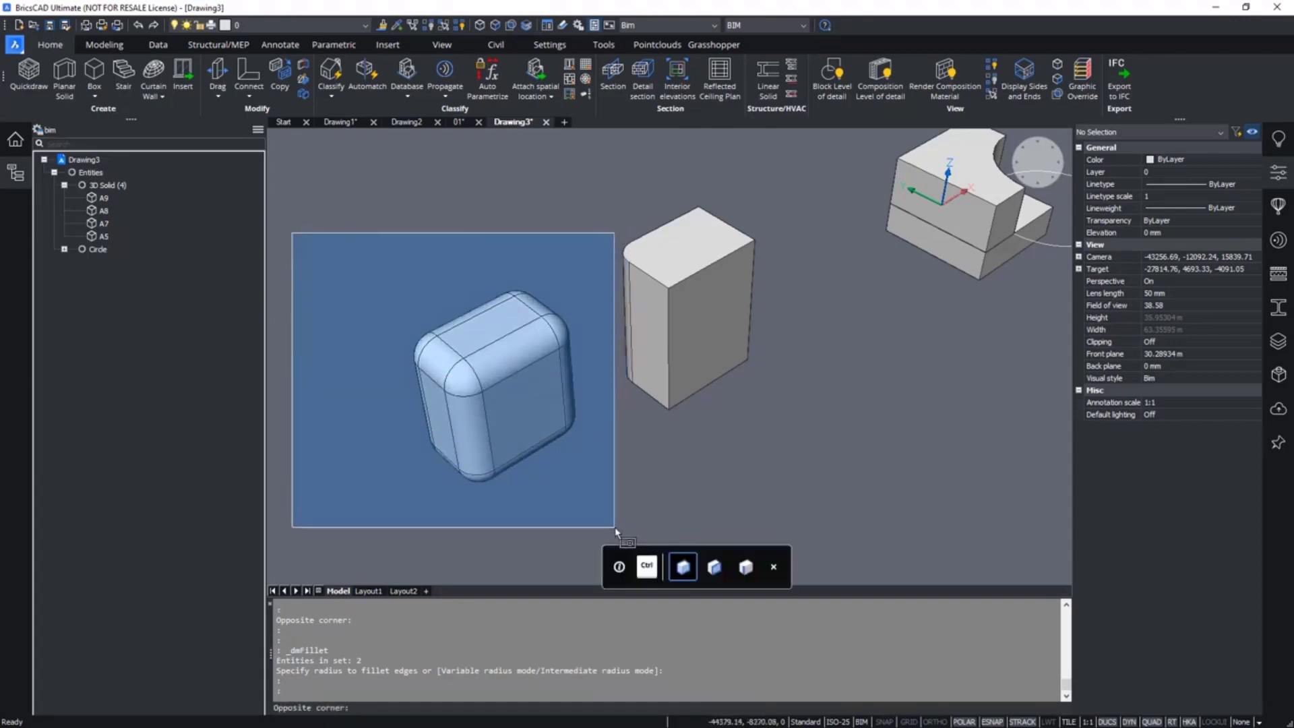
left_click(612, 526)
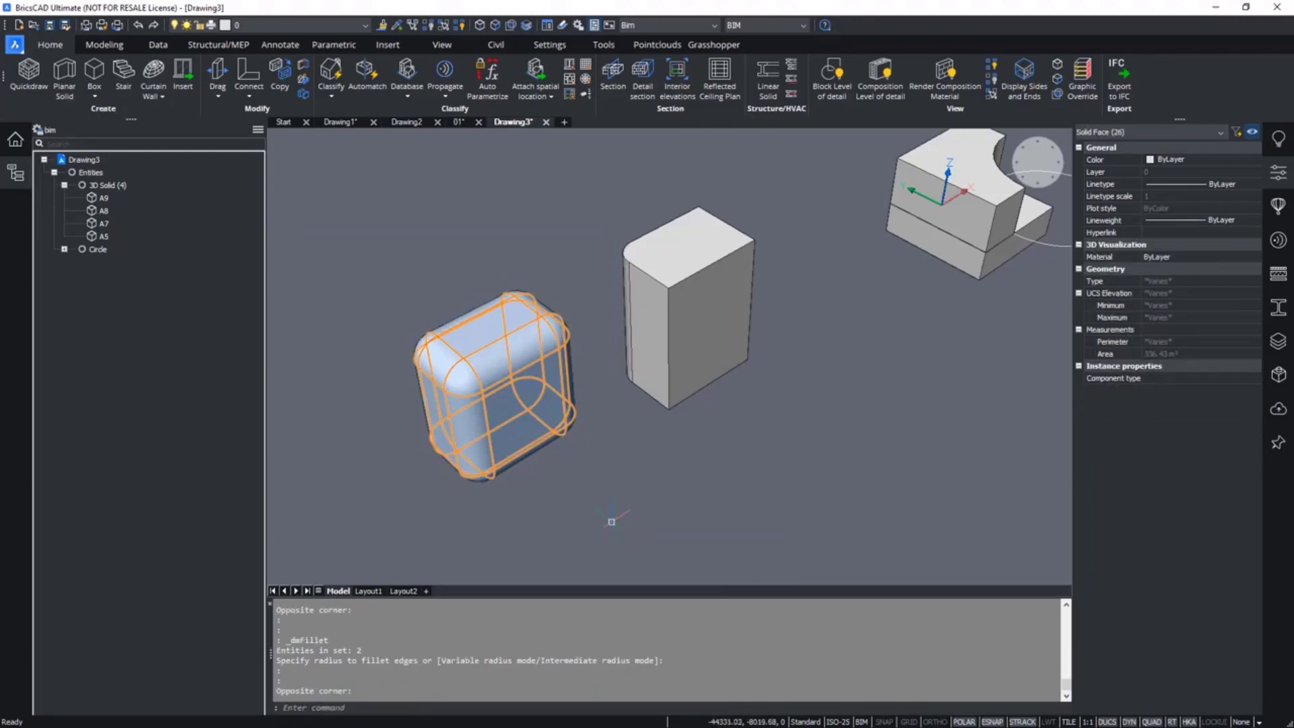
key("Escape")
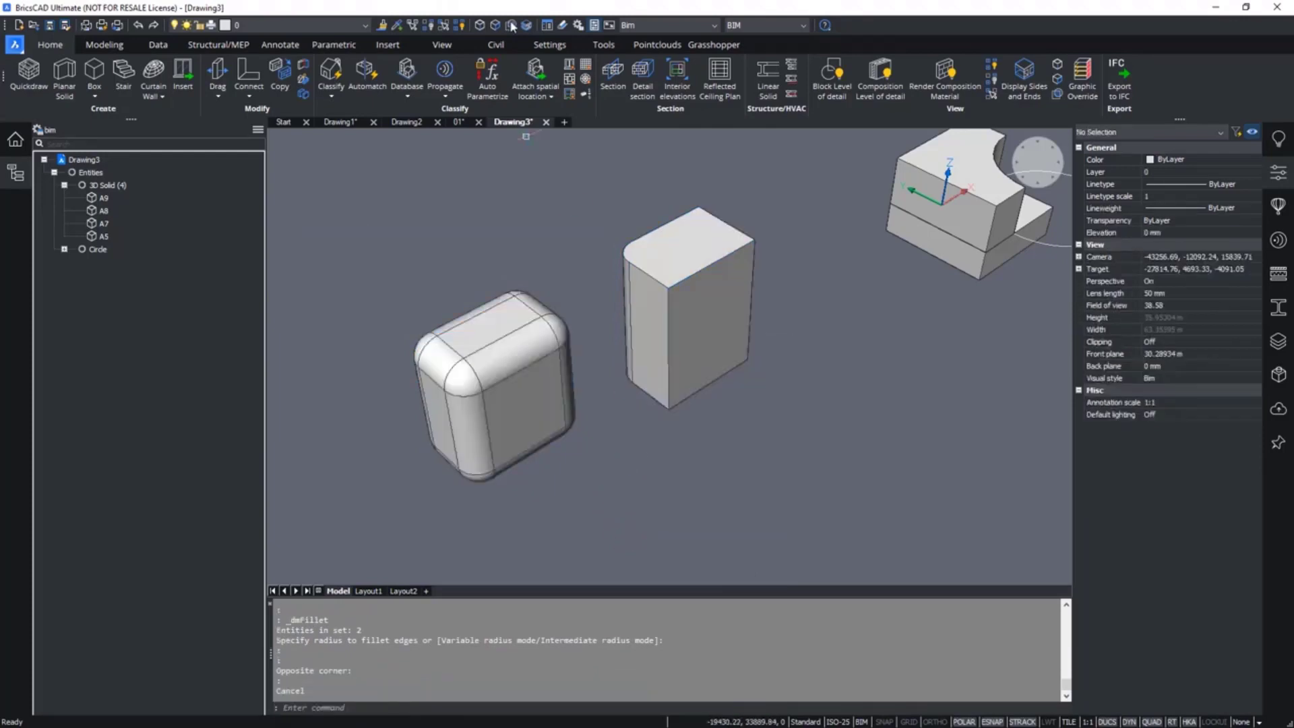